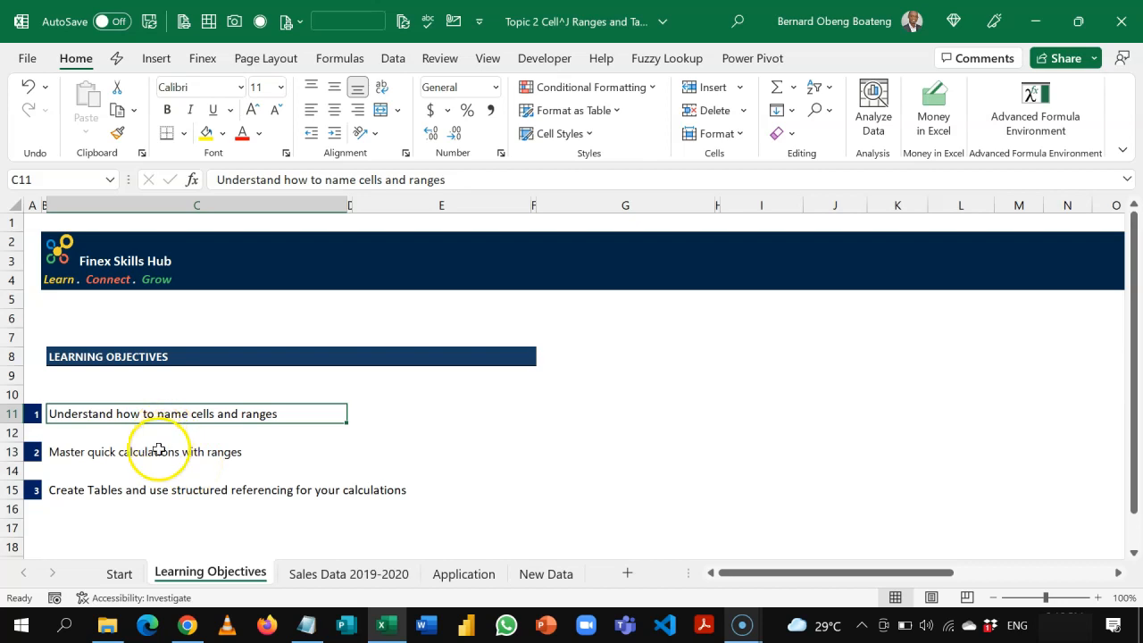
pyautogui.click(152, 451)
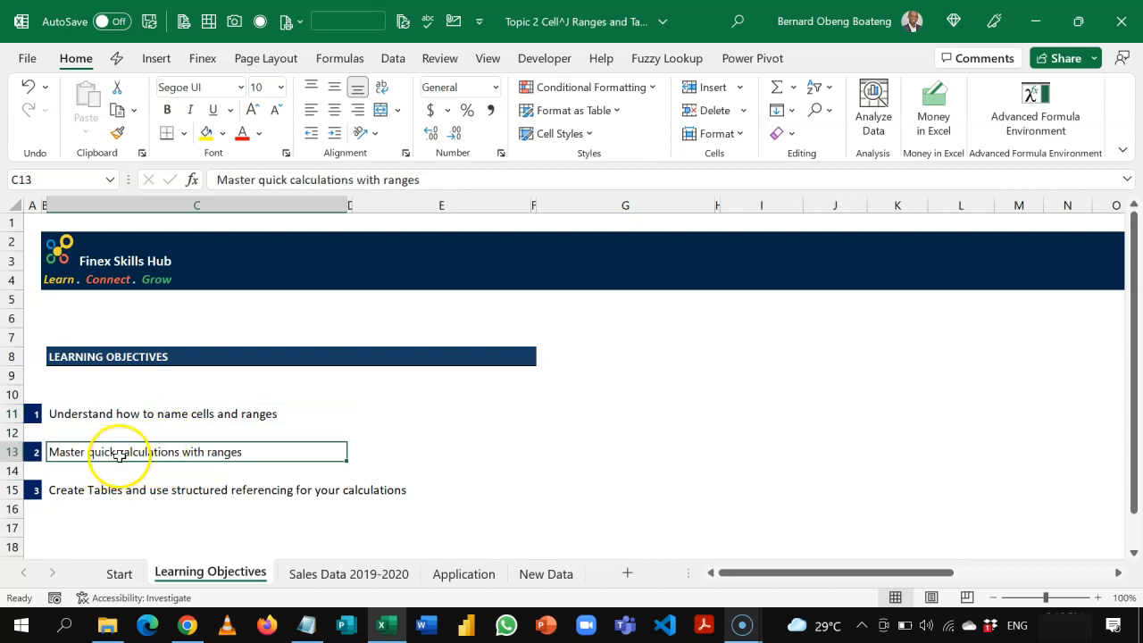
pyautogui.click(178, 490)
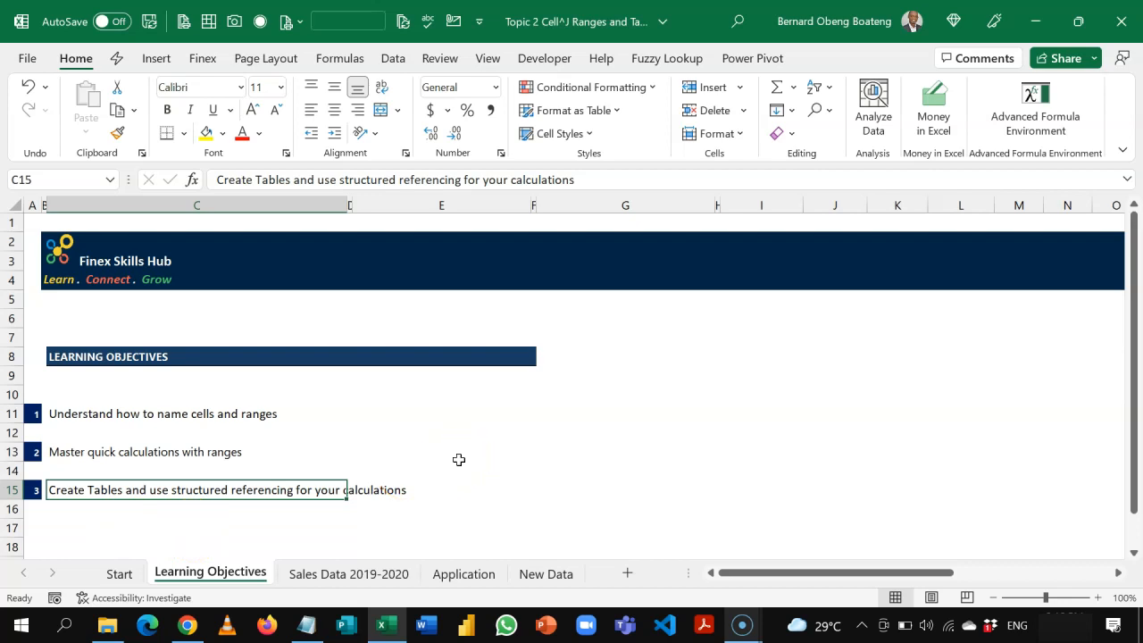
# Insert a new blank worksheet and zoom it to 160%
pyautogui.hotkey('shift', 'F11')
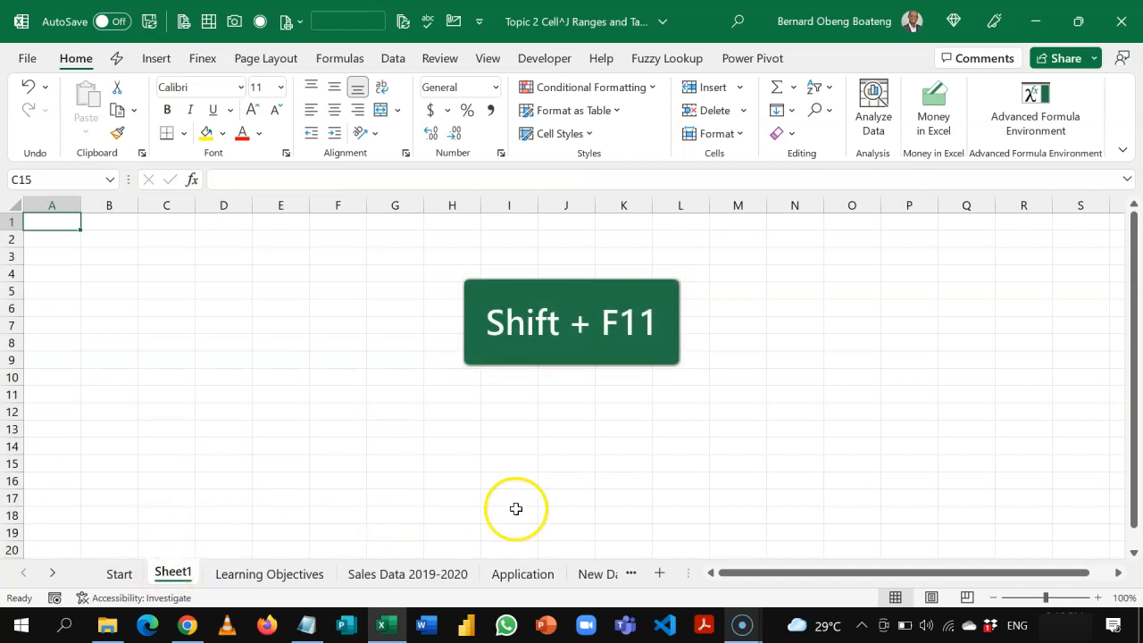
pyautogui.click(1099, 596)
pyautogui.click(1099, 597)
pyautogui.click(1099, 596)
pyautogui.click(1099, 596)
pyautogui.click(1099, 596)
pyautogui.click(1099, 596)
# Examine how cell E5 is addressed by selecting column E together with row 5, and compare it with the neighbouring cell F5
pyautogui.click(459, 345)
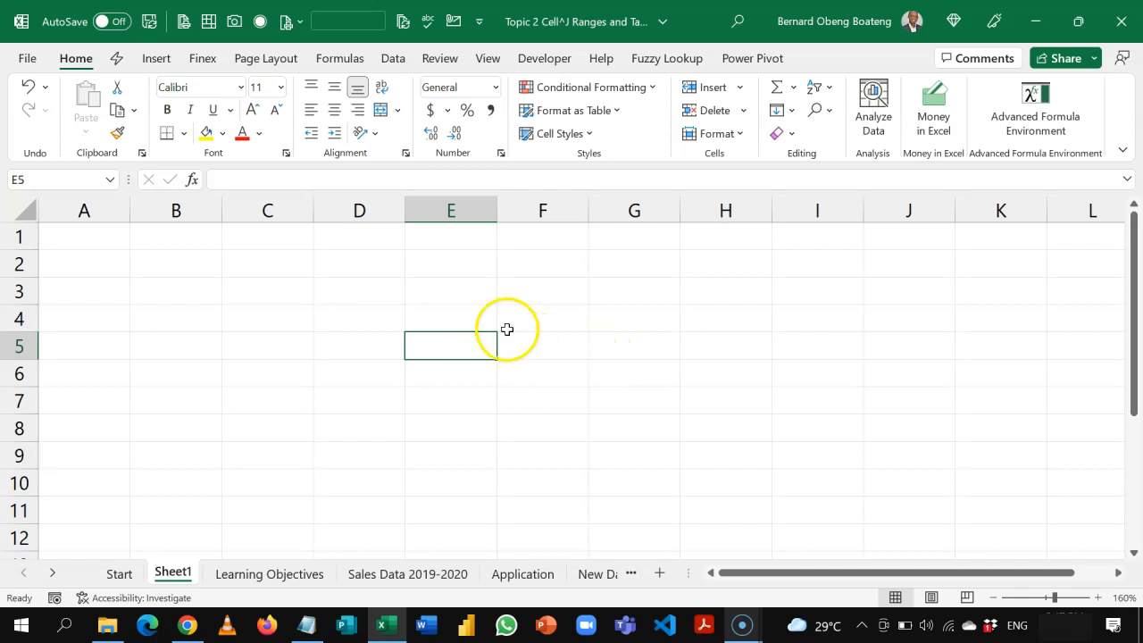
pyautogui.click(456, 215)
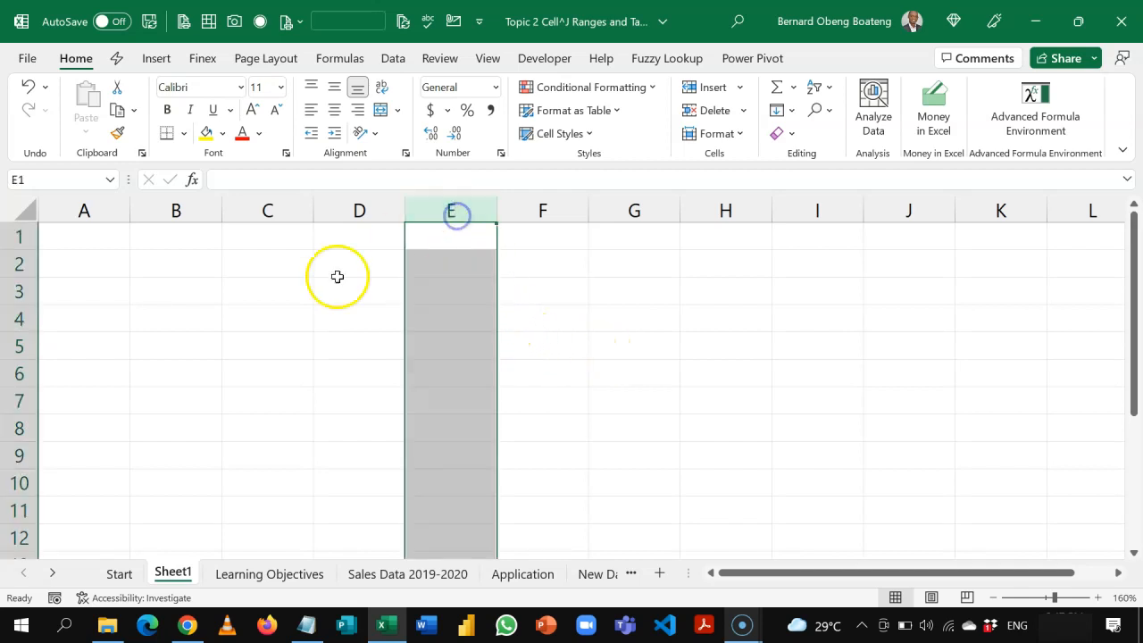
pyautogui.keyDown('ctrl'); pyautogui.click(20, 345); pyautogui.keyUp('ctrl')
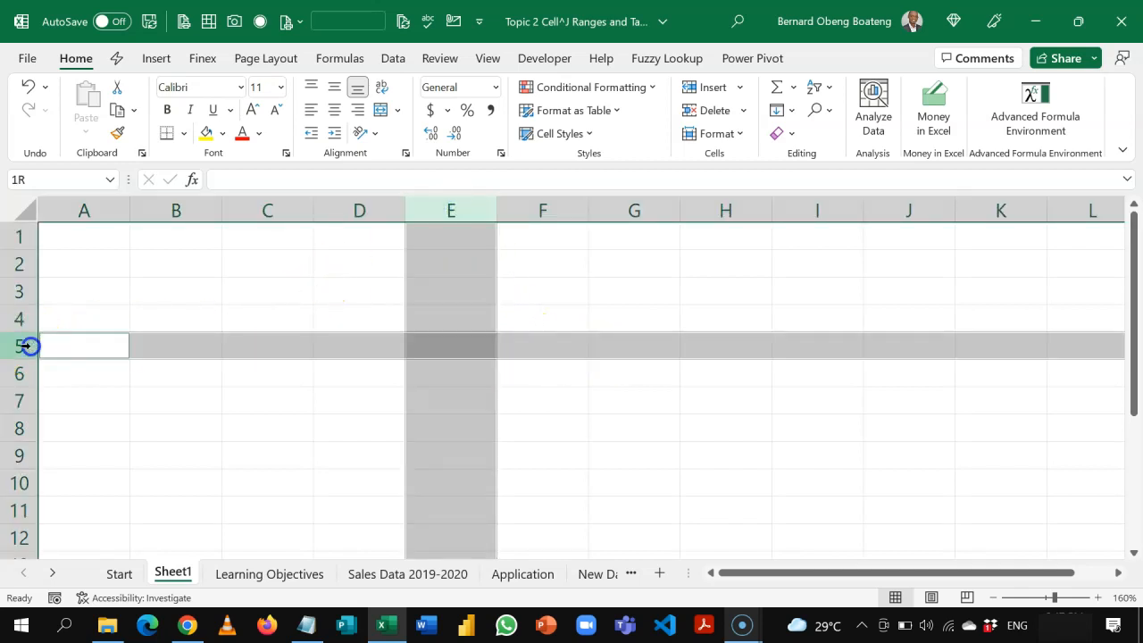
pyautogui.click(453, 350)
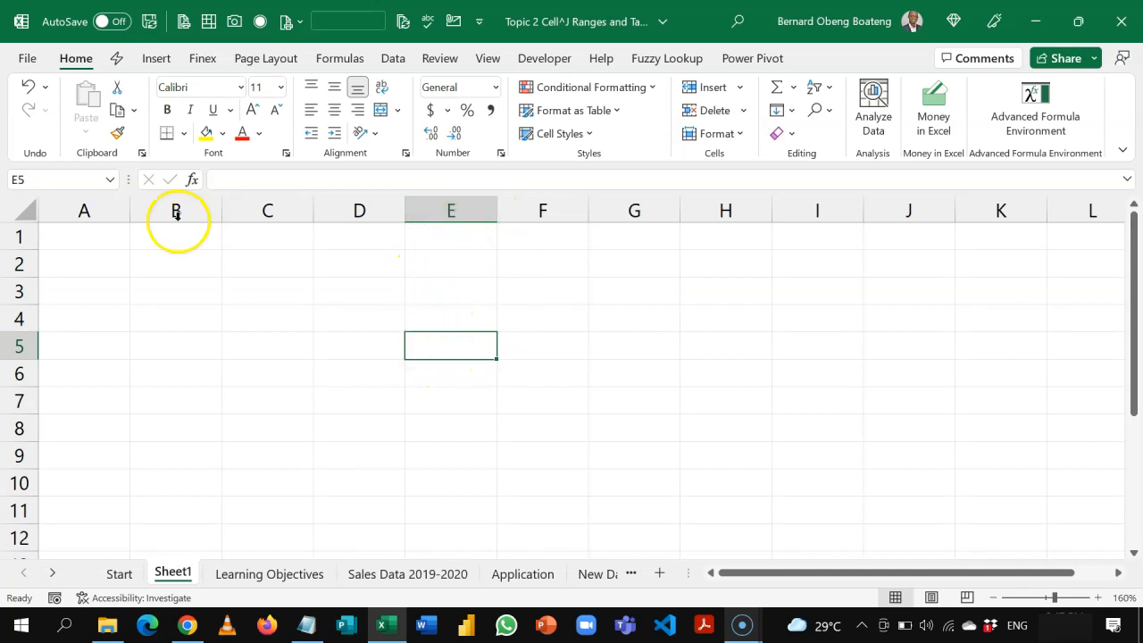
pyautogui.click(81, 182)
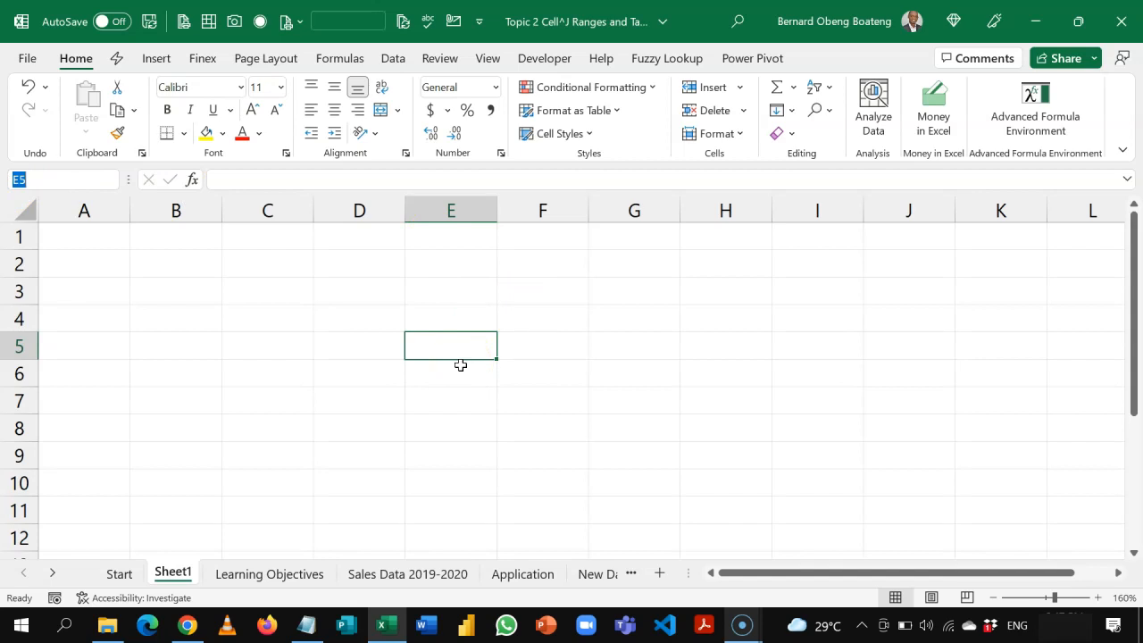
pyautogui.click(565, 353)
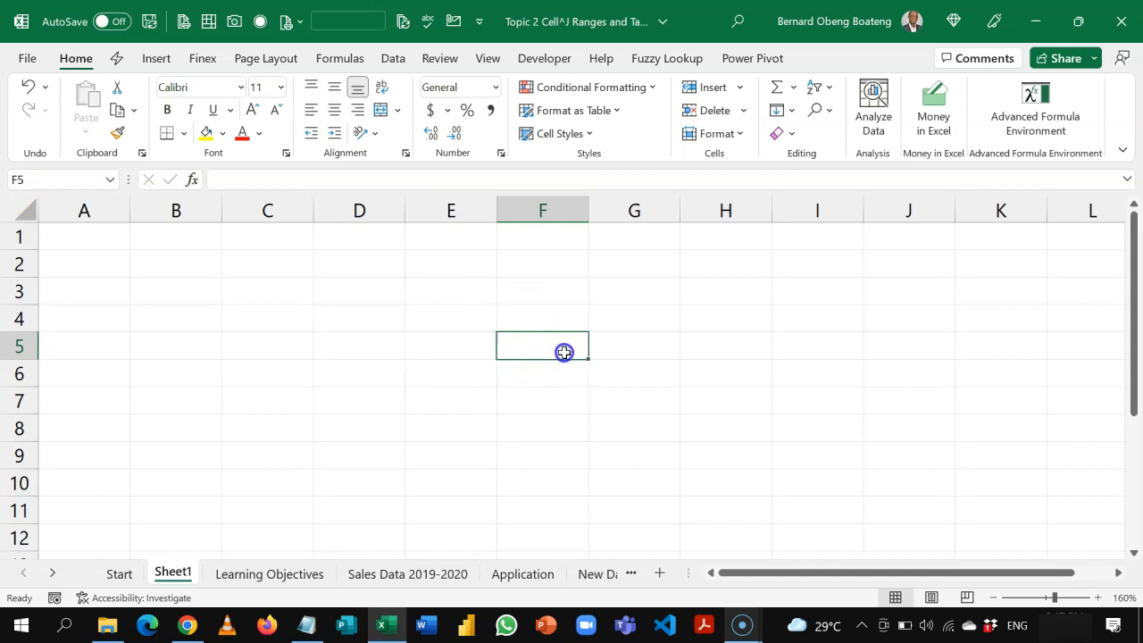
# Name cell E5 finex and enter 15% in it
pyautogui.click(429, 342)
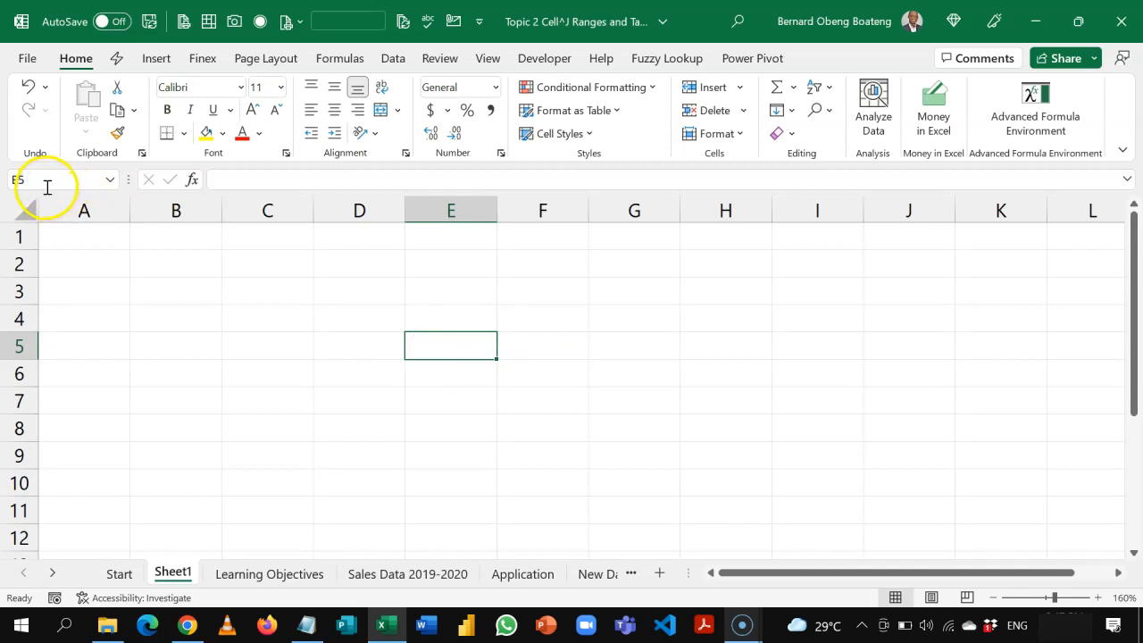
pyautogui.hotkey('alt', 'F3')
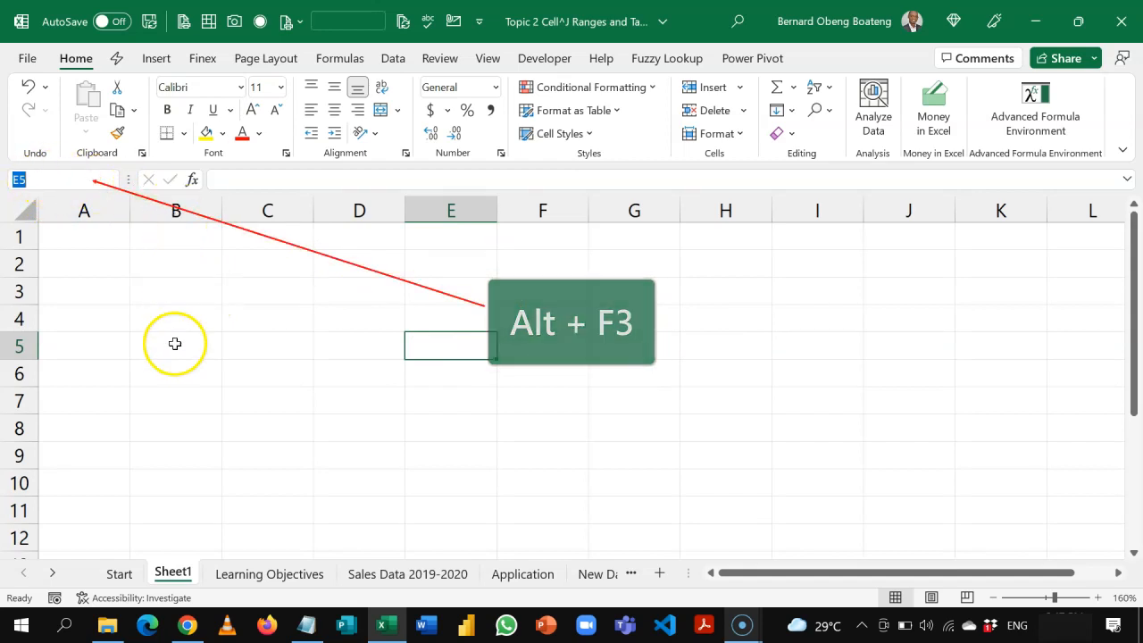
pyautogui.write('finex')
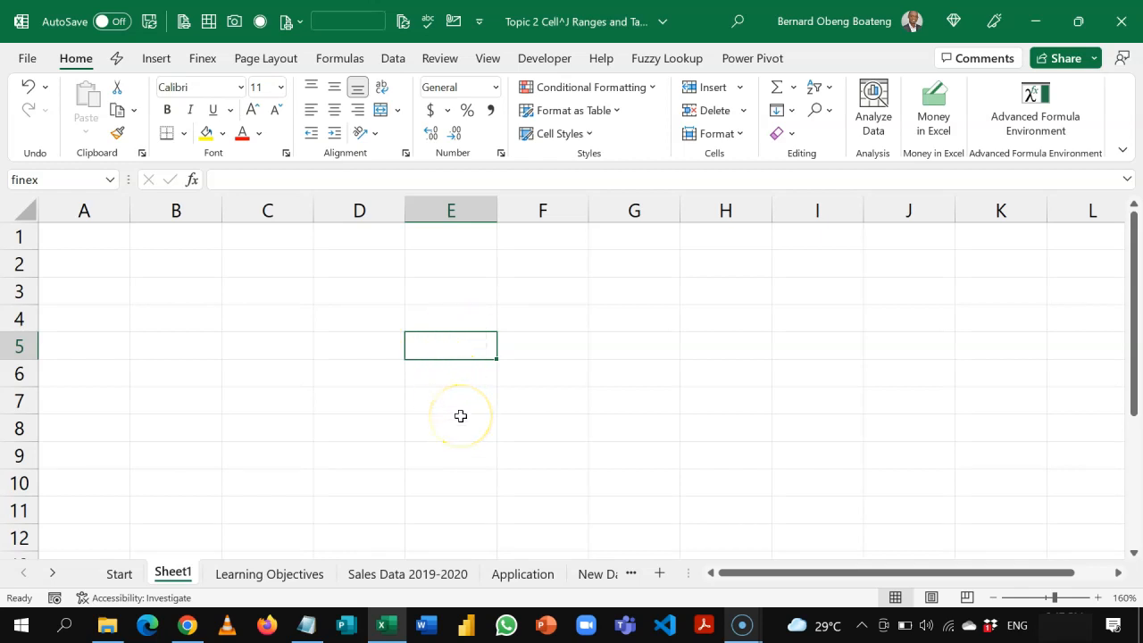
pyautogui.write('15')
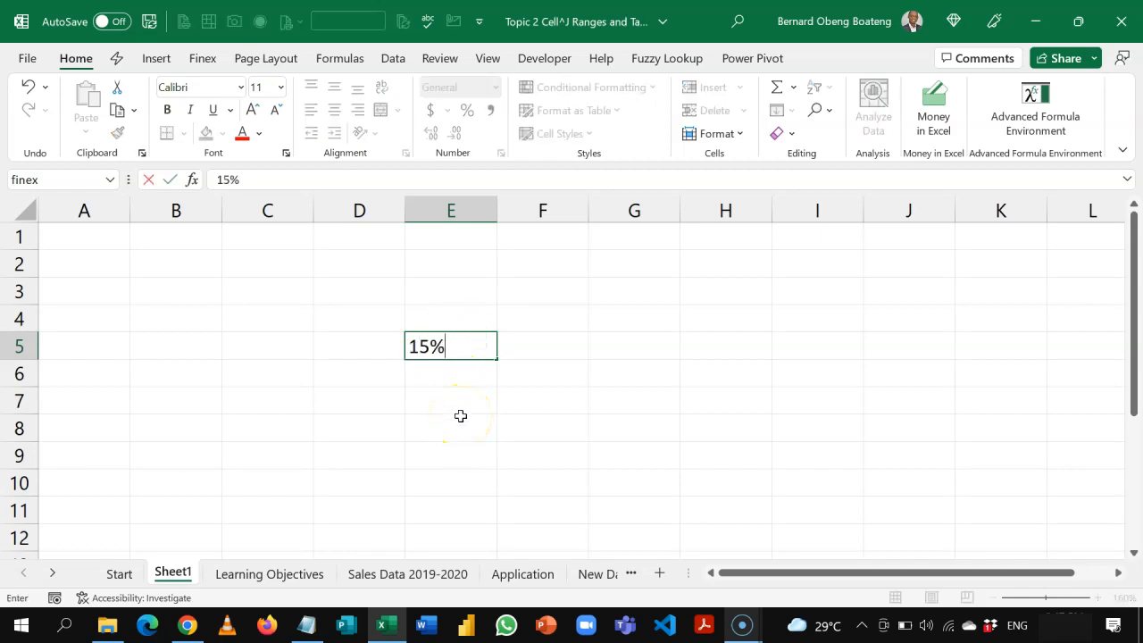
pyautogui.press('Return')
# Try a formula in cell E9 that references the named cell finex, discard it and return to E5
pyautogui.click(460, 416)
pyautogui.press('Down')
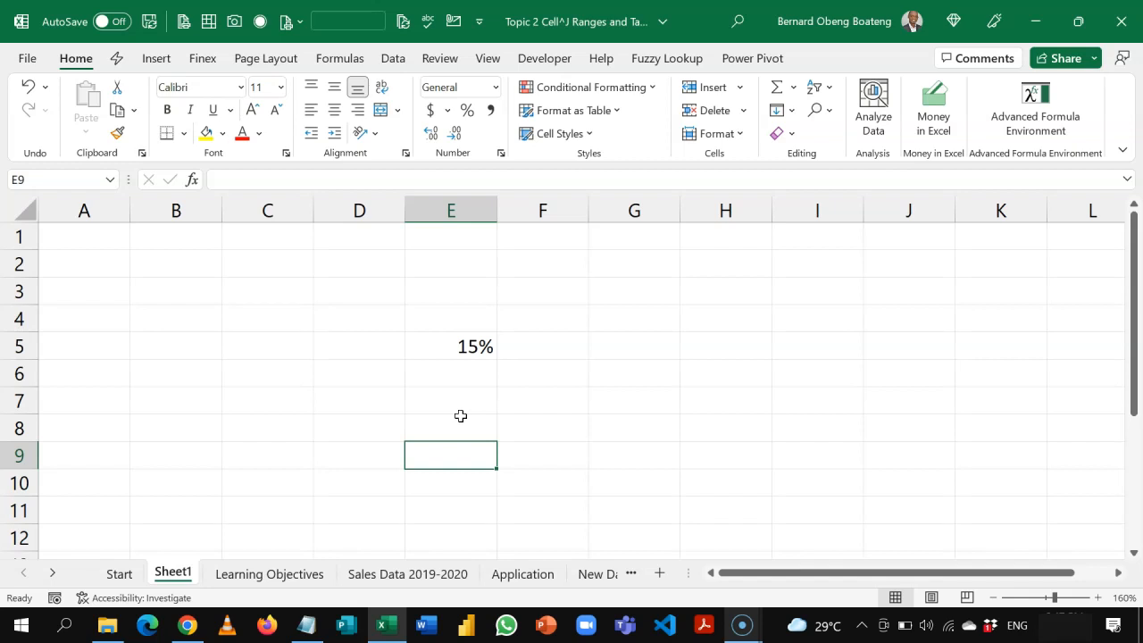
pyautogui.write('=fin')
pyautogui.press('Down')
pyautogui.press('Tab')
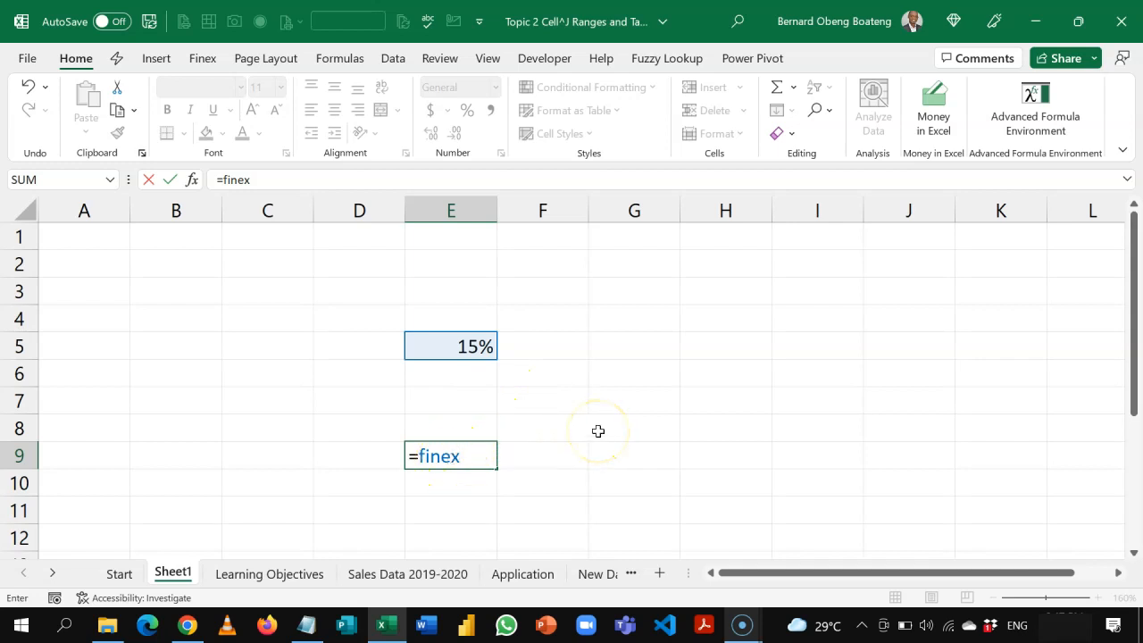
pyautogui.press('Escape')
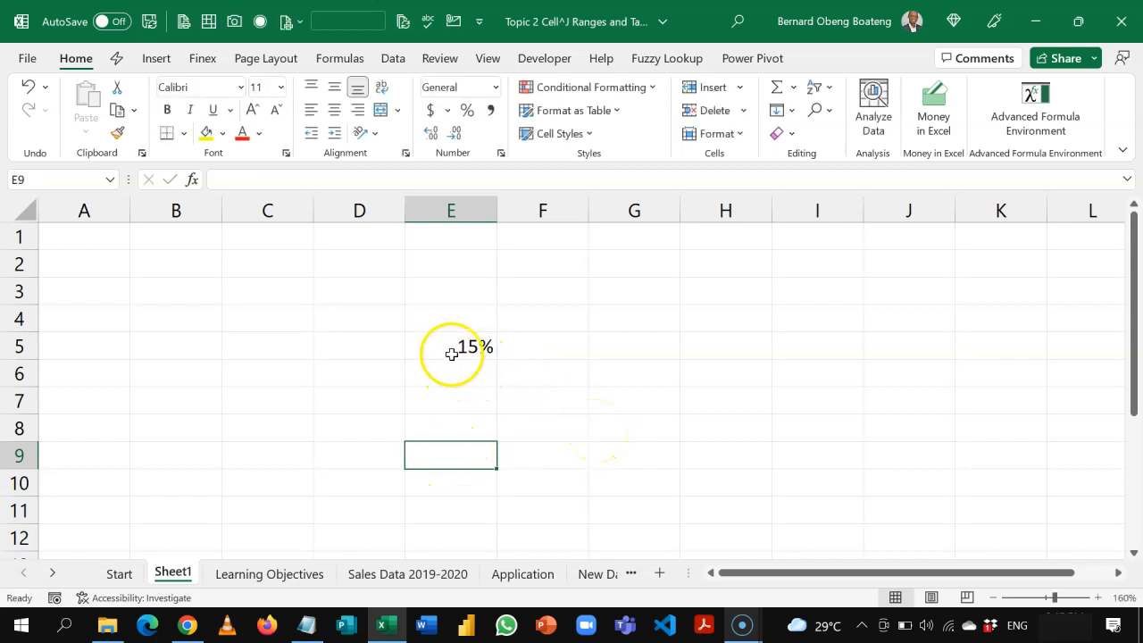
pyautogui.click(473, 349)
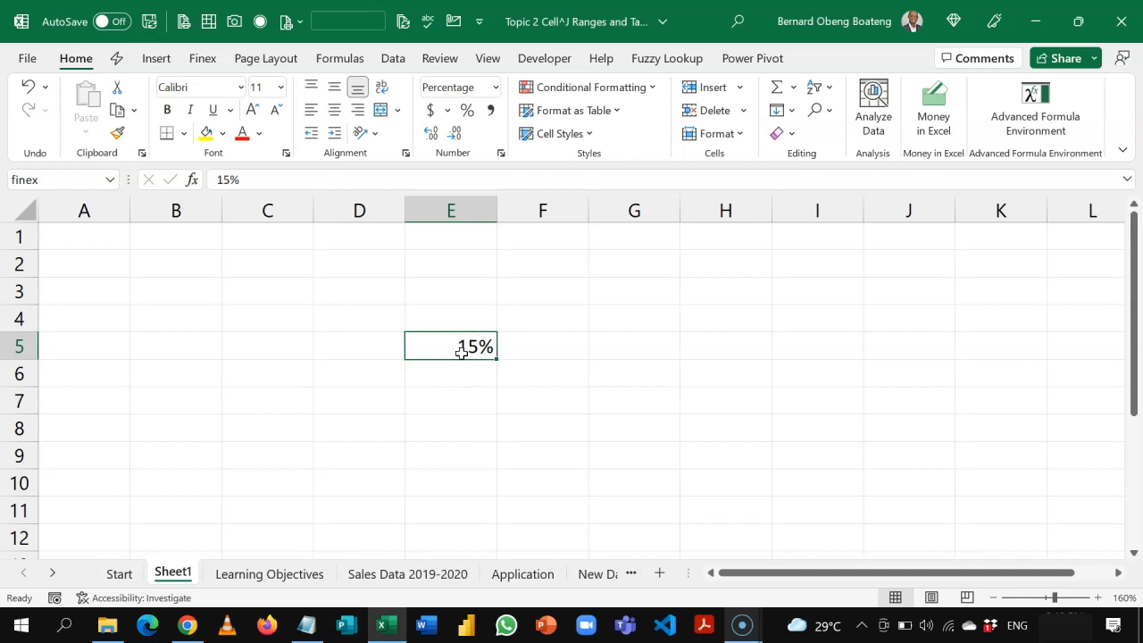
# Name the range G5:G11 numbers
pyautogui.click(600, 344)
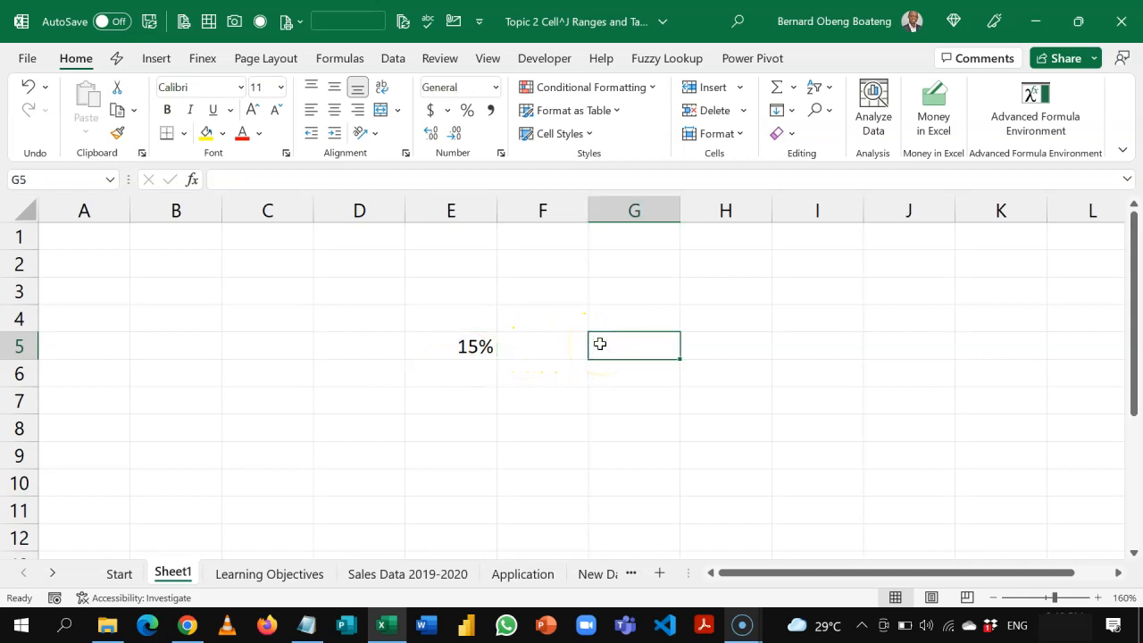
pyautogui.hotkey('shift', 'Down')
pyautogui.hotkey('shift', 'Down')
pyautogui.hotkey('shift', 'Down')
pyautogui.hotkey('shift', 'Down')
pyautogui.hotkey('shift', 'Down')
pyautogui.hotkey('shift', 'Down')
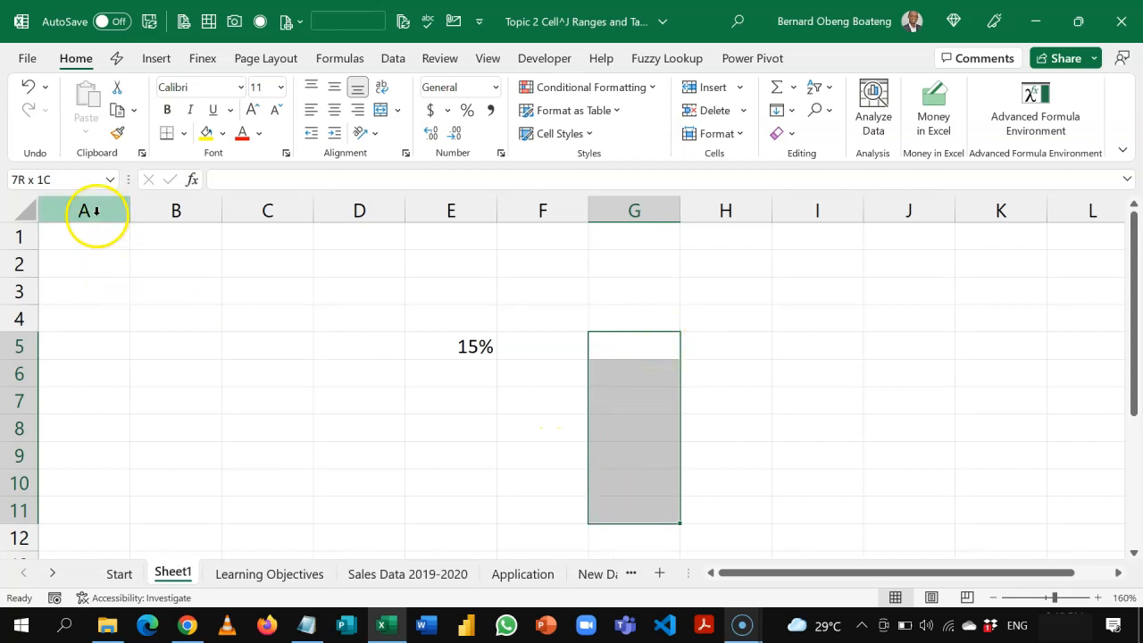
pyautogui.click(77, 181)
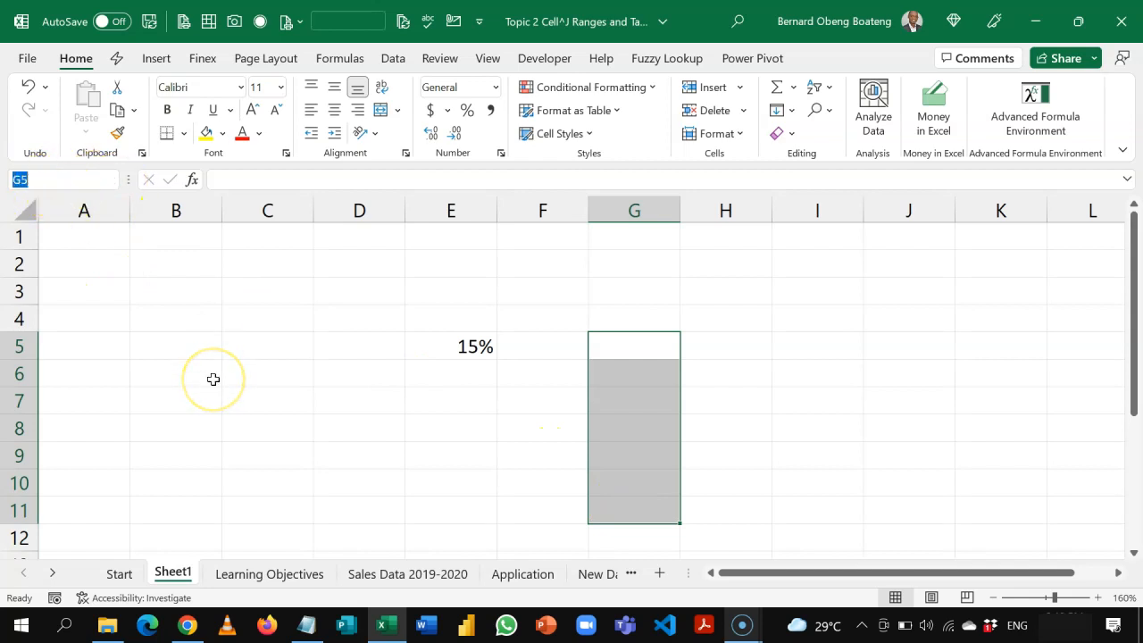
pyautogui.write('n')
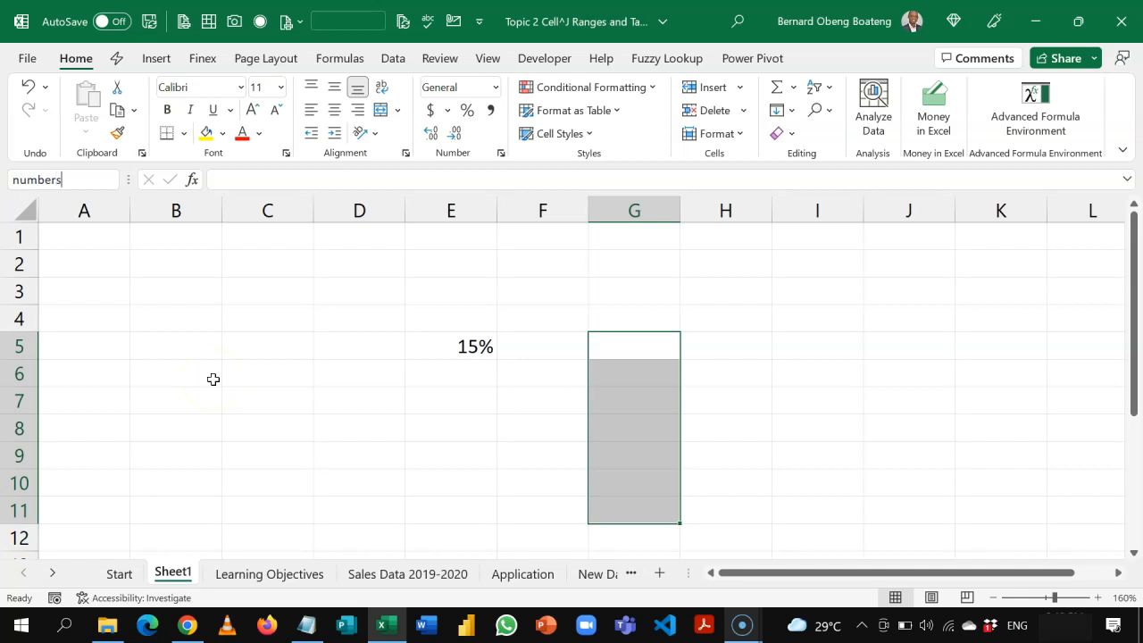
pyautogui.write('umbers')
pyautogui.press('Return')
# Fill the whole numbers range at once with the formula =RANDBETWEEN(10,100)
pyautogui.write('=ran')
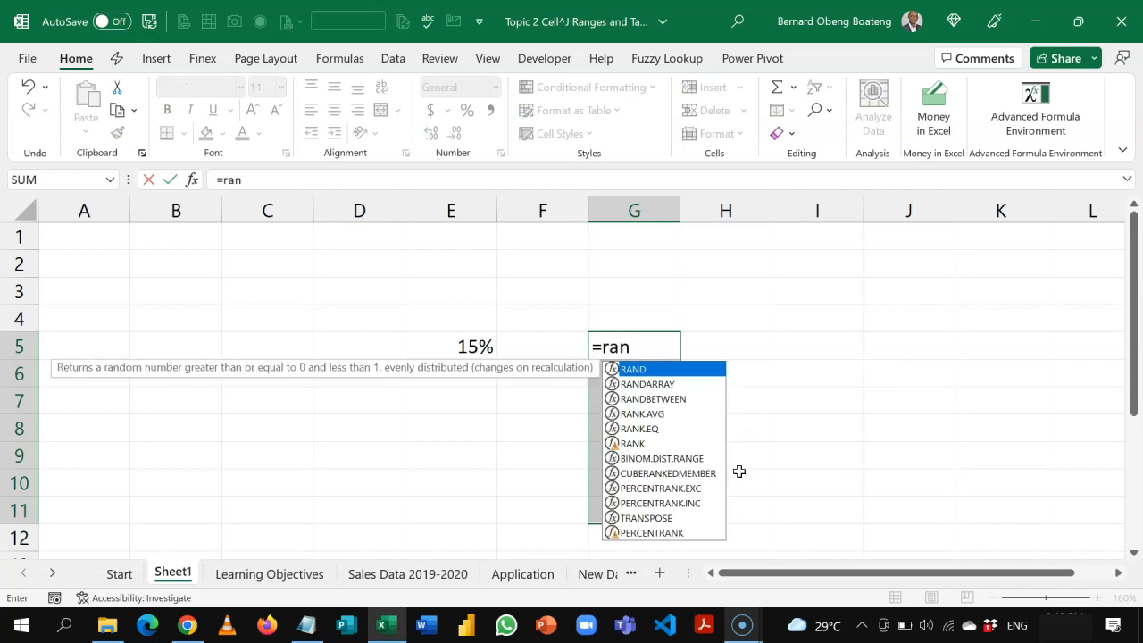
pyautogui.press('Down')
pyautogui.press('Down')
pyautogui.press('Tab')
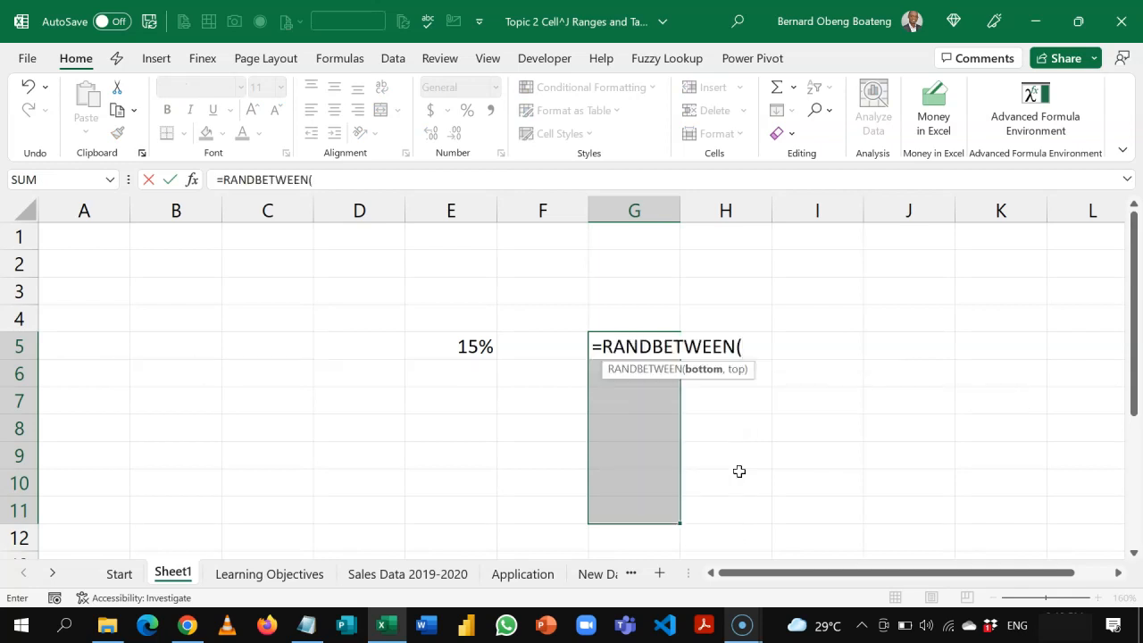
pyautogui.write('10,100')
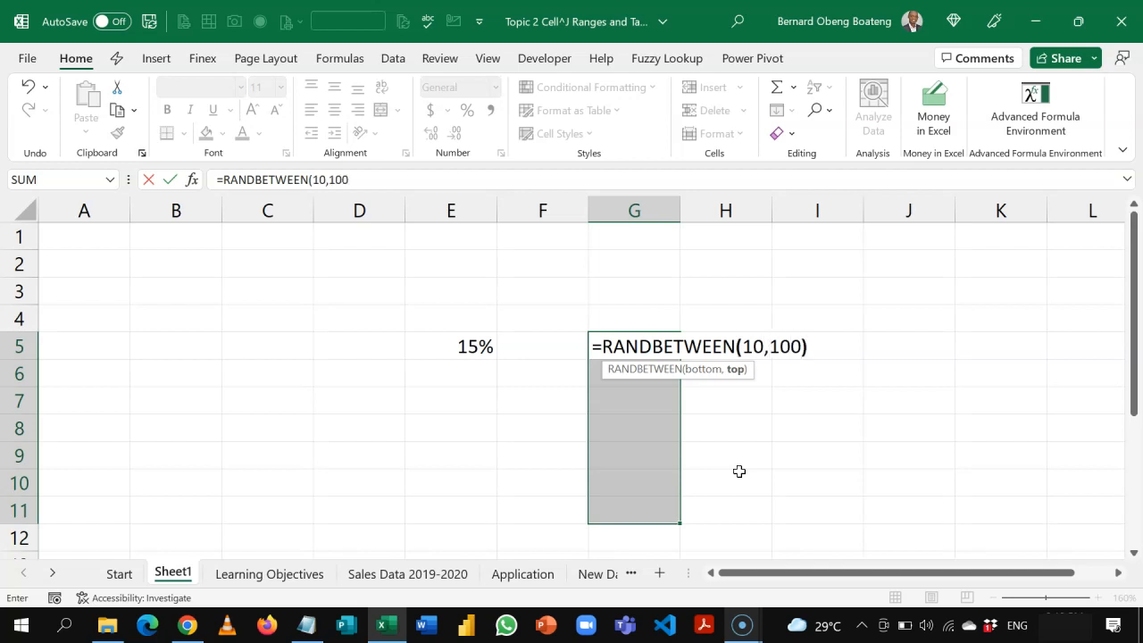
pyautogui.write(')')
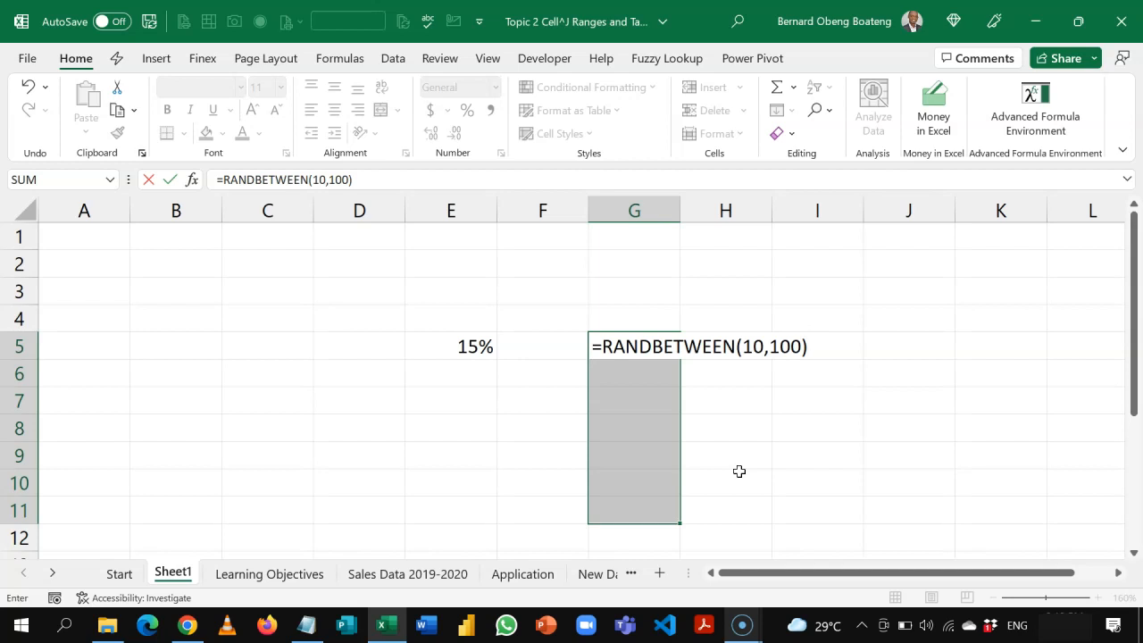
pyautogui.hotkey('ctrl', 'Return')
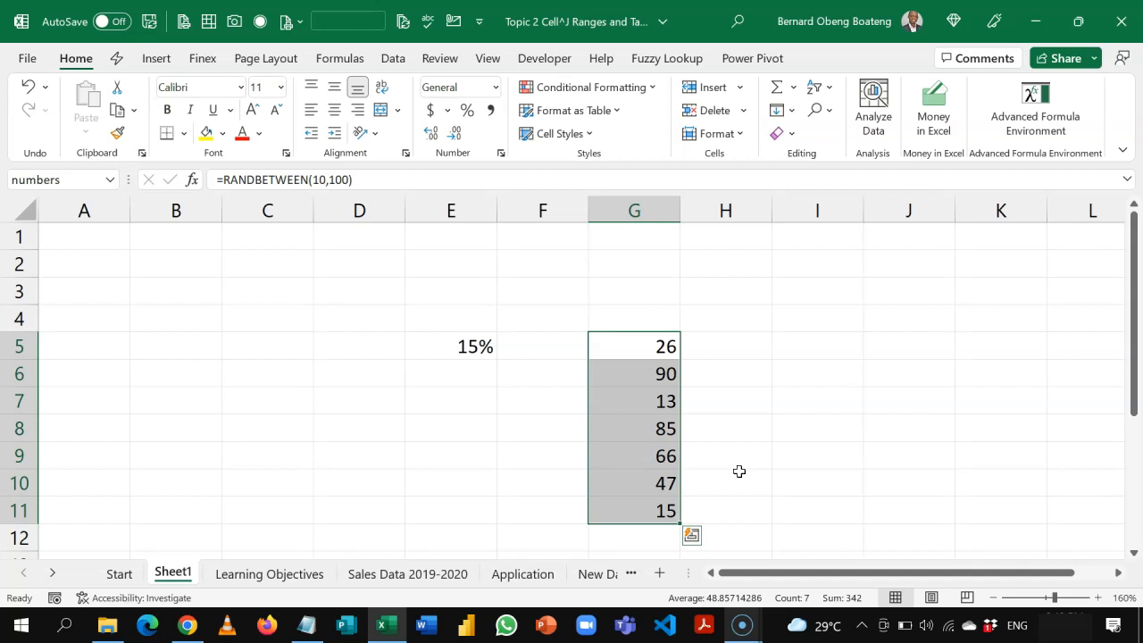
# Recalculate the worksheet three times to generate new random numbers in G5:G11
pyautogui.press('F9')
pyautogui.press('F9')
pyautogui.press('F9')
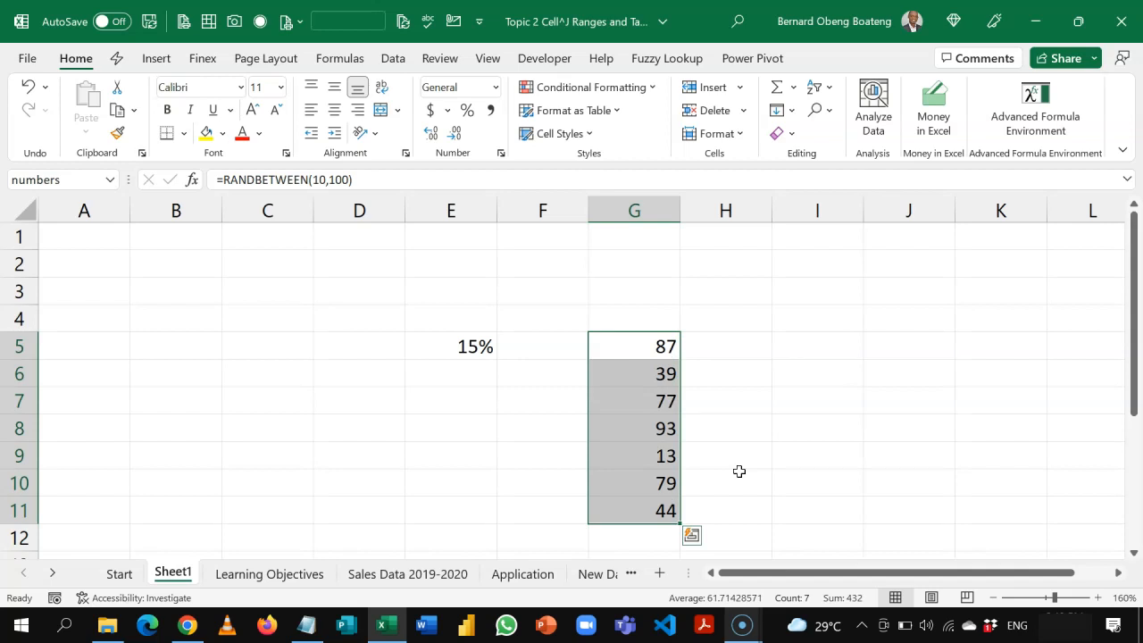
# Convert the random number formulas in G5:G11 to static values with Paste Special Values
pyautogui.hotkey('ctrl', 'c')
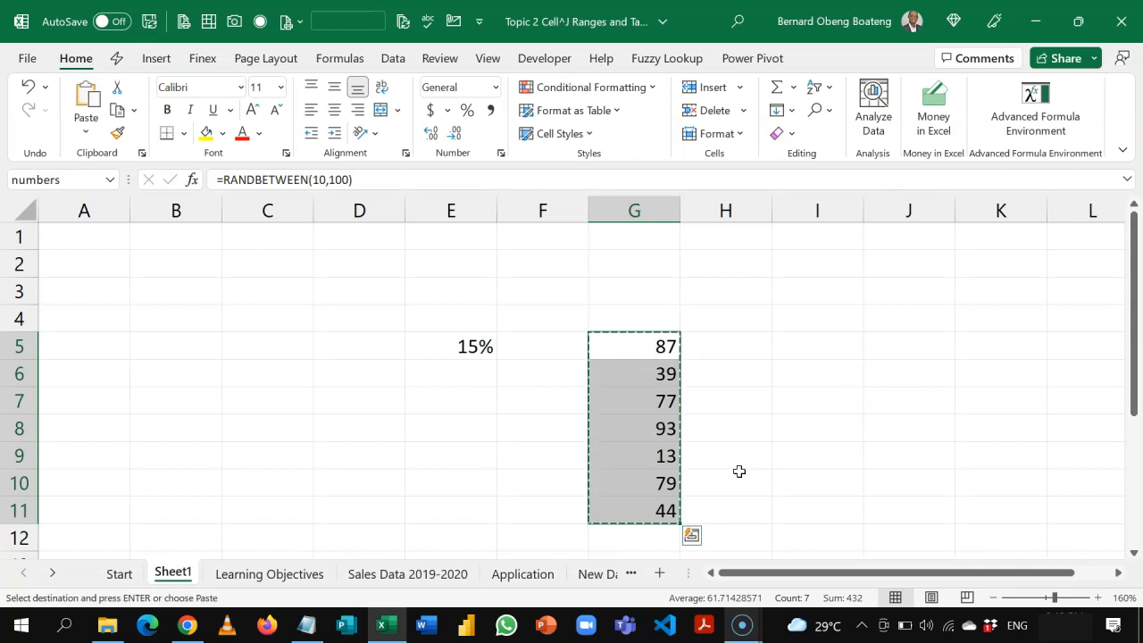
pyautogui.hotkey('ctrl', 'alt', 'v')
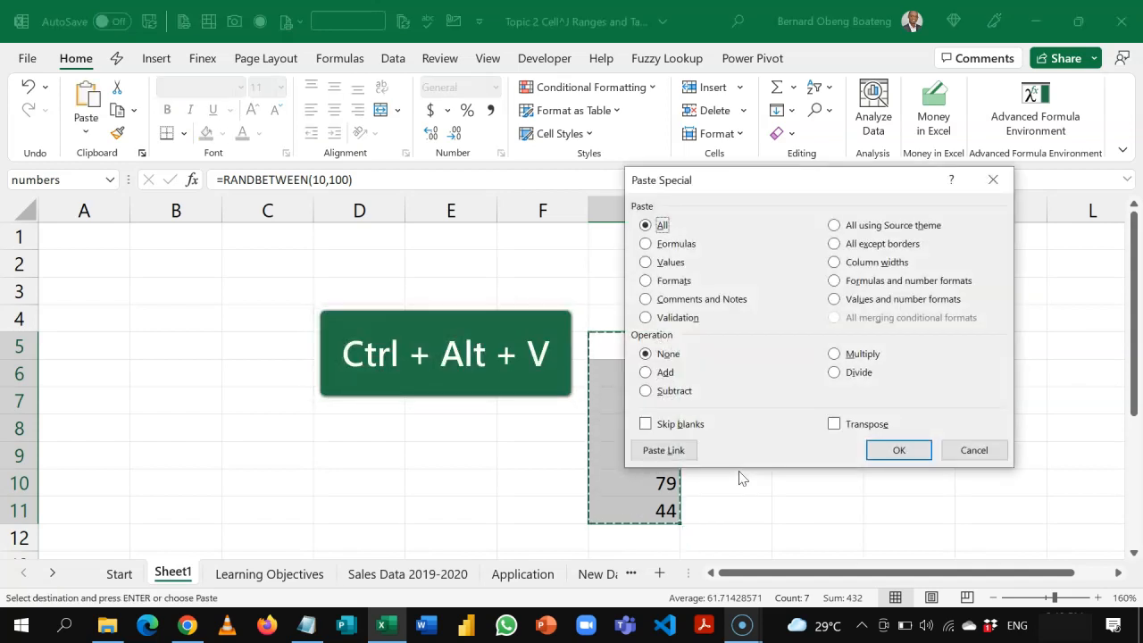
pyautogui.moveTo(755, 184); pyautogui.dragTo(848, 222)
pyautogui.click(754, 301)
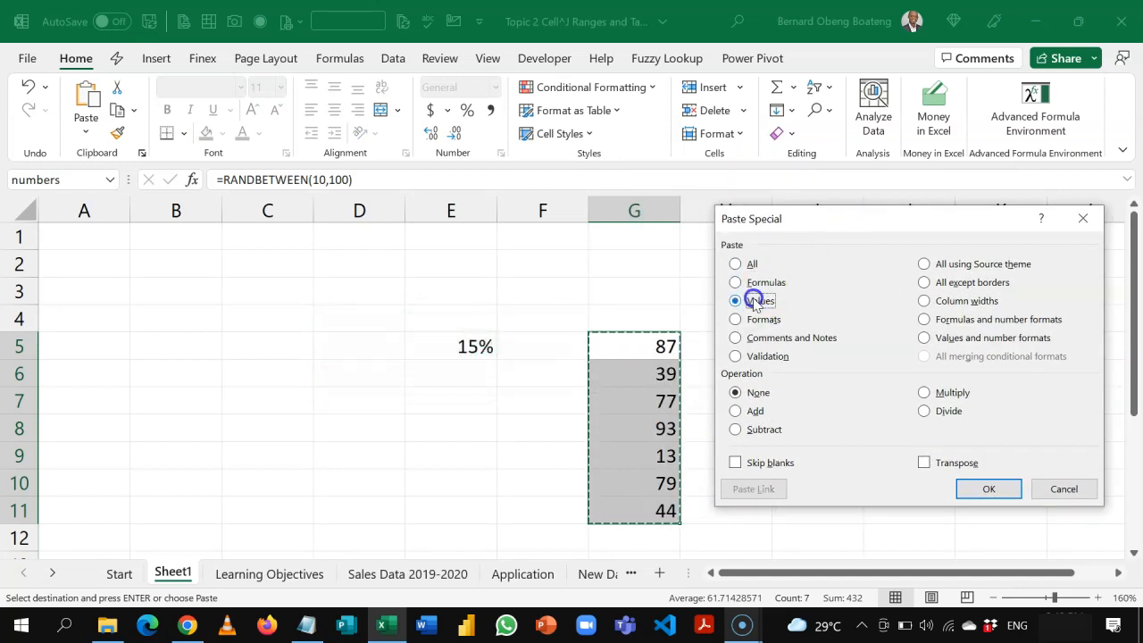
pyautogui.click(982, 485)
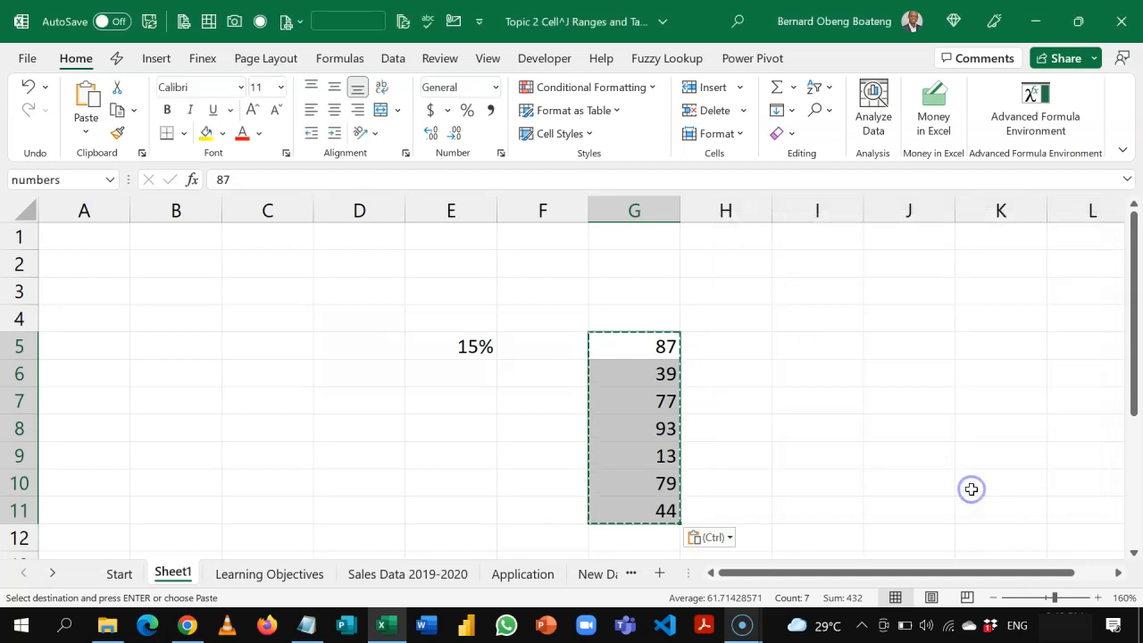
pyautogui.press('Escape')
# Multiply the numbers range by the finex rate with the formula =numbers*finex in cell I5
pyautogui.click(738, 364)
pyautogui.press('Up')
pyautogui.press('Left')
pyautogui.press('Right')
pyautogui.press('Right')
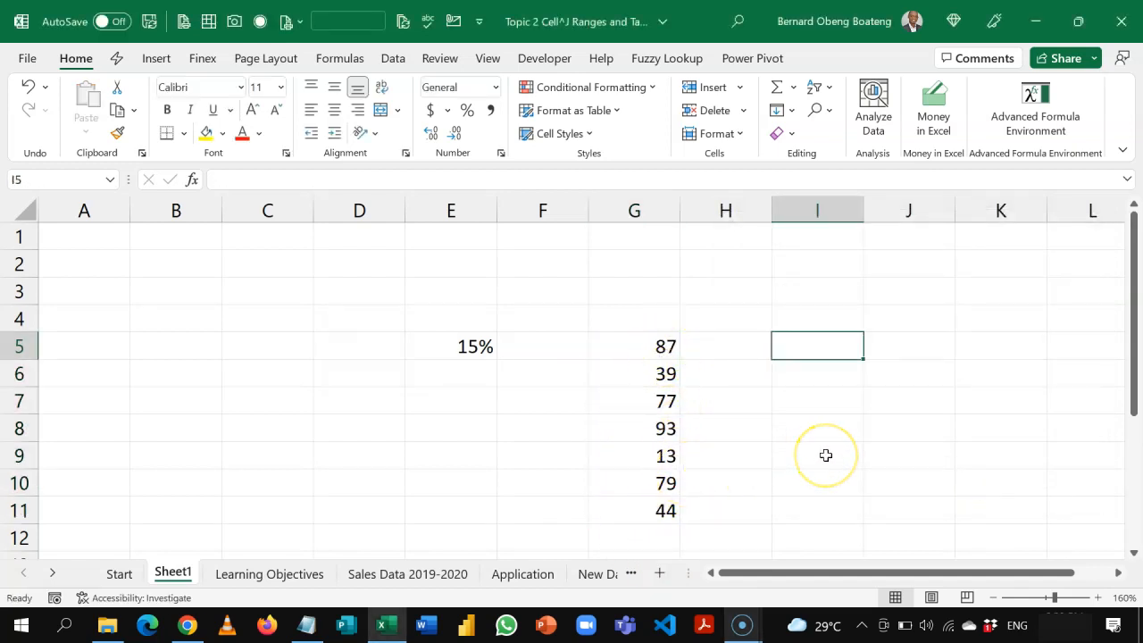
pyautogui.write('=numb')
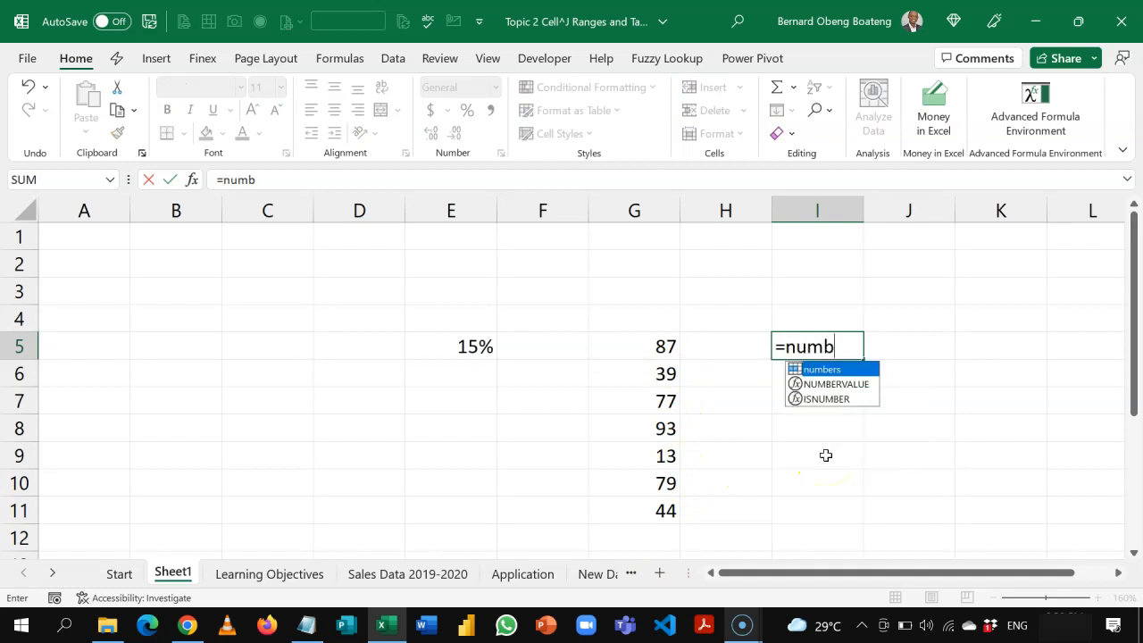
pyautogui.press('Tab')
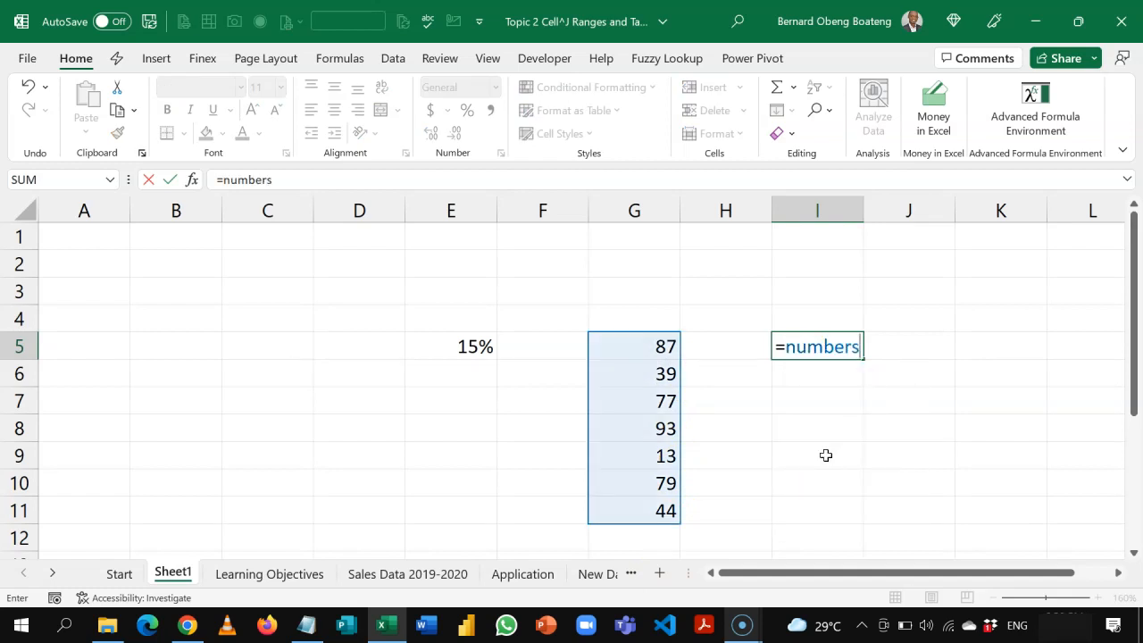
pyautogui.write('*finex')
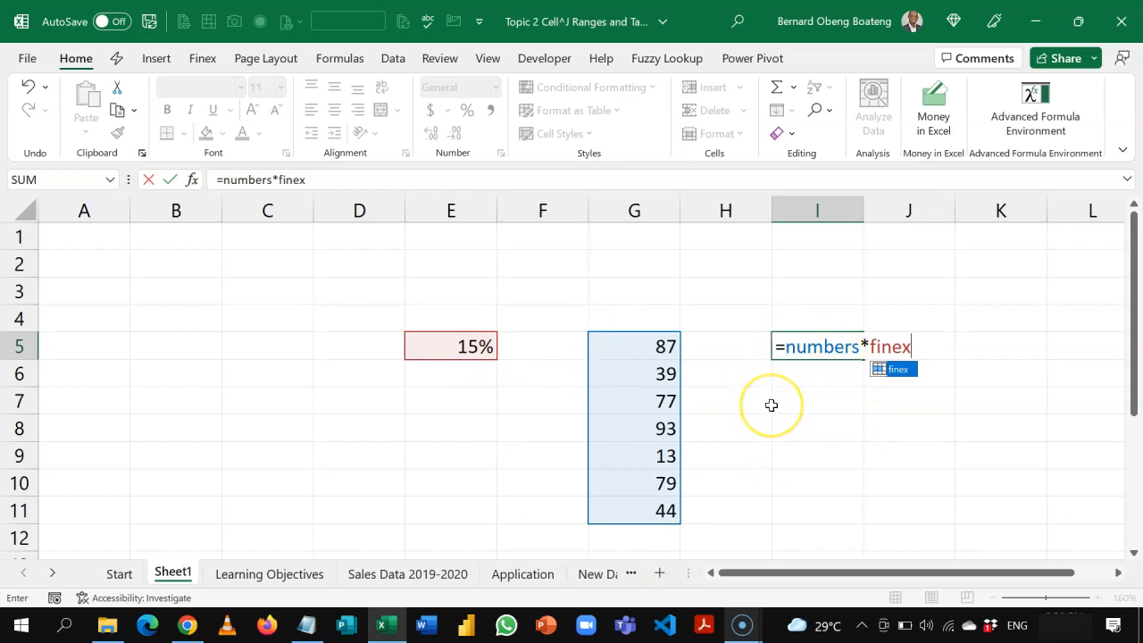
pyautogui.press('Return')
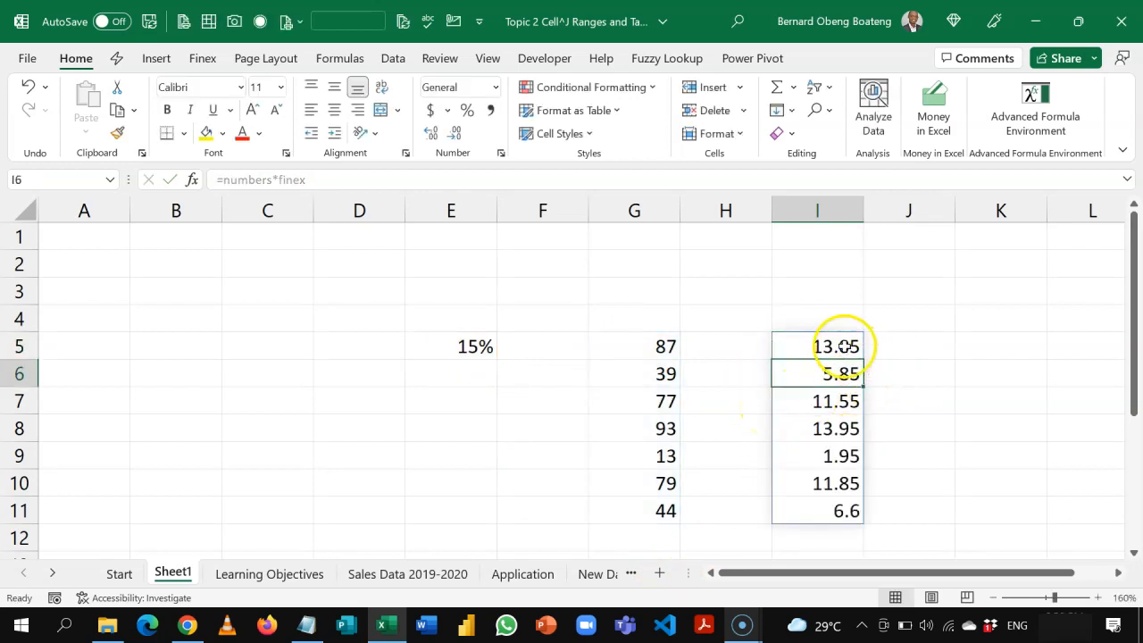
# Format the results in I5:I11 with the Number format and two decimal places
pyautogui.click(844, 346)
pyautogui.hotkey('ctrl', 'shift', 'Down')
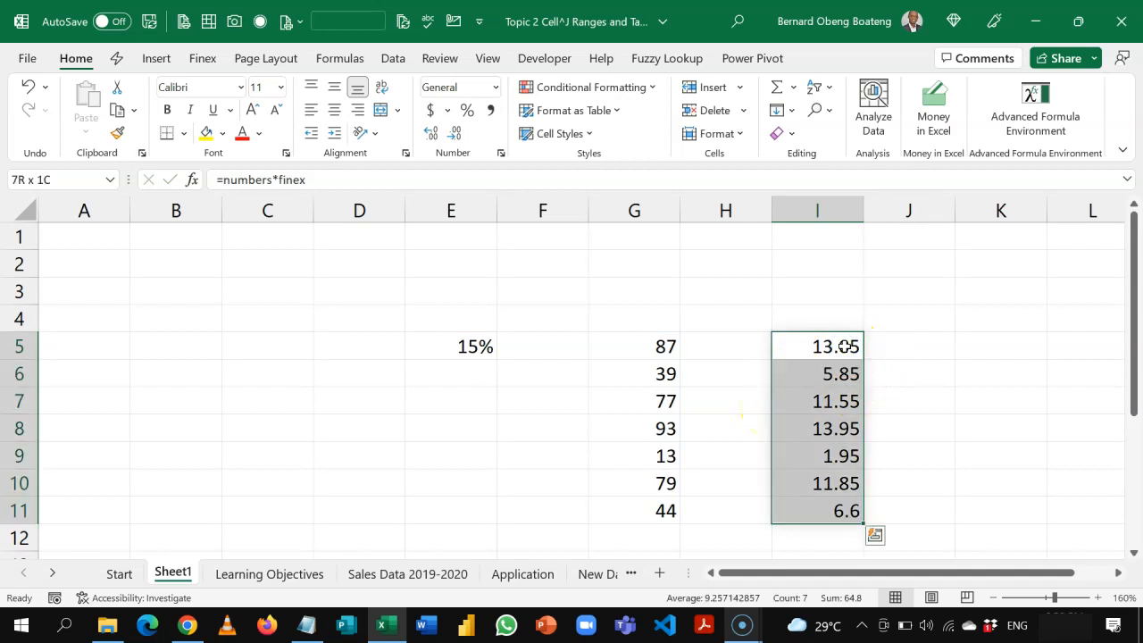
pyautogui.hotkey('ctrl', 'shift', '1')
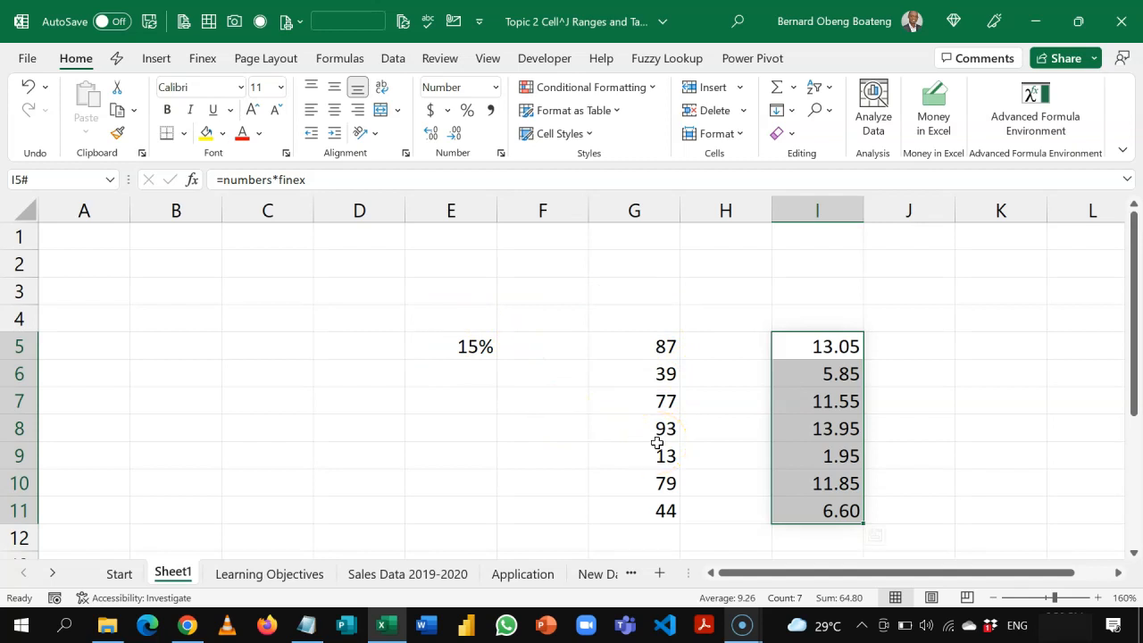
# Switch to the Sales Data 2019-2020 sheet and examine the naming instructions and the sales agent table
pyautogui.click(366, 572)
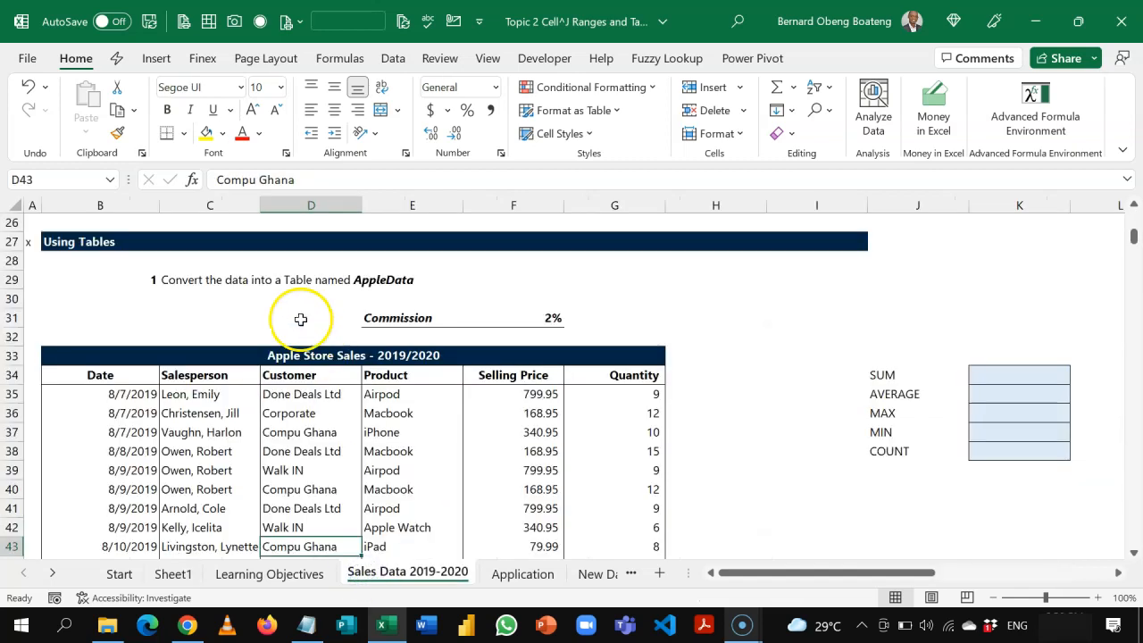
pyautogui.click(301, 319)
pyautogui.press('Up')
pyautogui.press('Up')
pyautogui.press('Up')
pyautogui.press('Up')
pyautogui.press('Up')
pyautogui.press('Up')
pyautogui.press('Up')
pyautogui.press('Up')
pyautogui.press('Up')
pyautogui.press('Up')
pyautogui.press('Up')
pyautogui.press('Up')
pyautogui.press('Up')
pyautogui.press('Up')
pyautogui.press('Up')
pyautogui.press('Up')
pyautogui.press('Up')
pyautogui.press('Up')
pyautogui.press('Up')
pyautogui.press('Up')
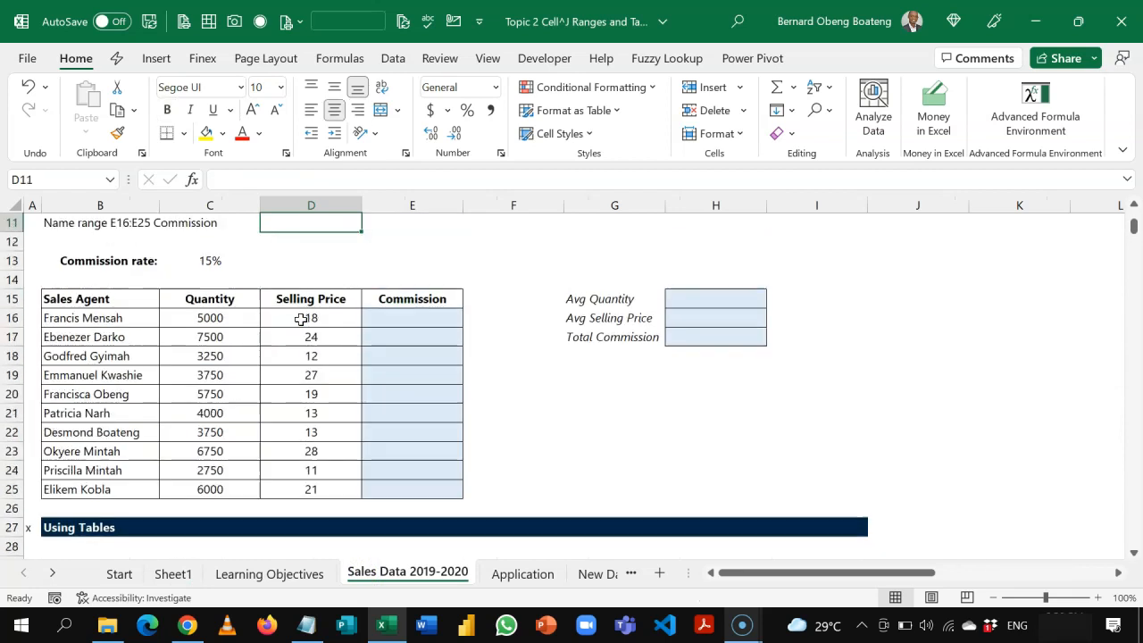
pyautogui.press('Up')
pyautogui.press('Up')
pyautogui.press('Up')
pyautogui.press('Up')
pyautogui.press('Up')
pyautogui.press('Up')
pyautogui.press('Up')
pyautogui.press('Up')
pyautogui.press('Up')
pyautogui.press('Up')
pyautogui.press('Down')
pyautogui.press('Down')
pyautogui.press('Down')
pyautogui.press('Down')
pyautogui.press('Down')
pyautogui.press('Down')
pyautogui.press('Down')
pyautogui.press('Down')
pyautogui.press('Down')
pyautogui.press('Down')
pyautogui.press('Down')
pyautogui.press('Down')
pyautogui.press('Down')
pyautogui.press('Down')
pyautogui.press('Down')
pyautogui.press('Down')
pyautogui.press('Down')
pyautogui.press('Down')
pyautogui.press('Down')
pyautogui.press('Down')
pyautogui.press('Down')
pyautogui.press('Down')
pyautogui.press('Down')
pyautogui.press('Down')
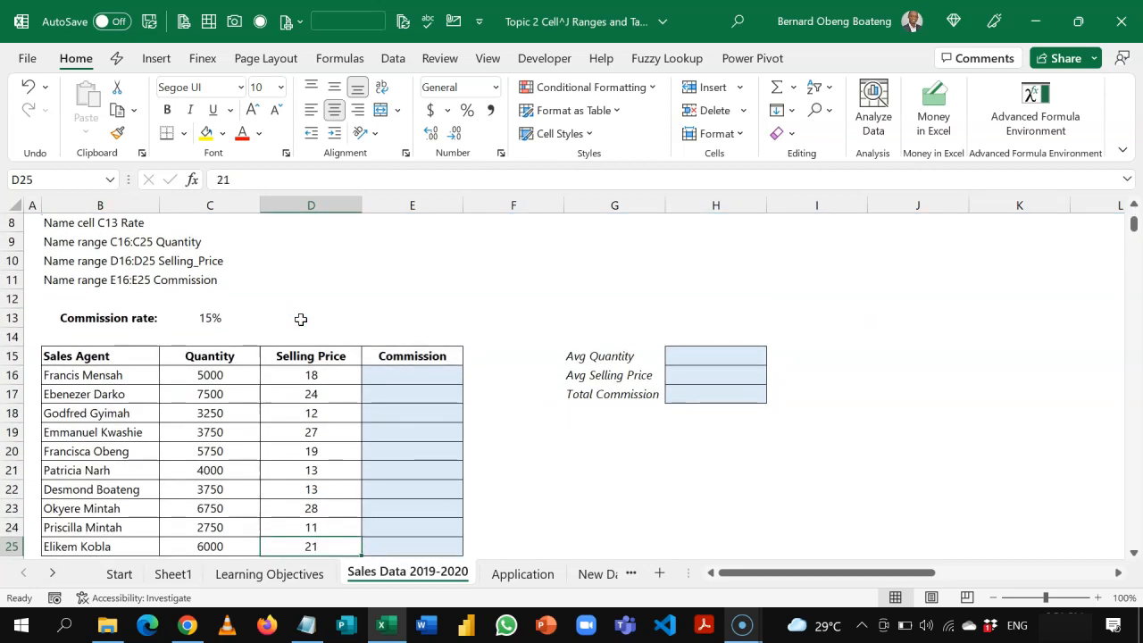
# Name the commission rate cell C13 rate
pyautogui.click(133, 376)
pyautogui.press('Up')
pyautogui.press('Up')
pyautogui.press('Up')
pyautogui.press('Up')
pyautogui.press('Right')
pyautogui.press('Down')
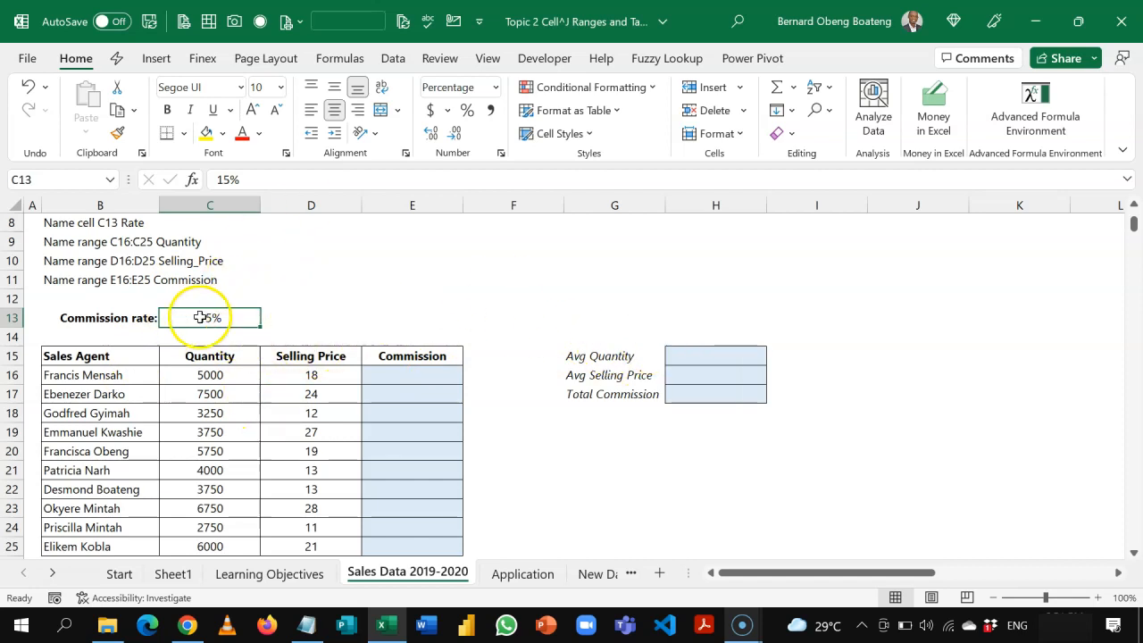
pyautogui.hotkey('alt', 'F3')
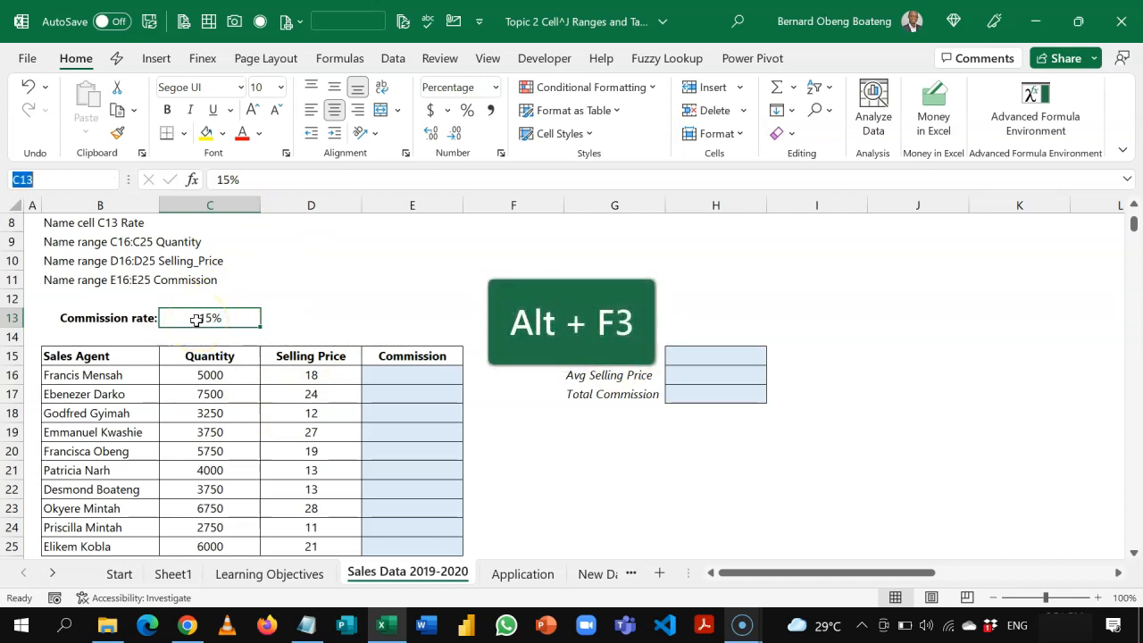
pyautogui.write('rate')
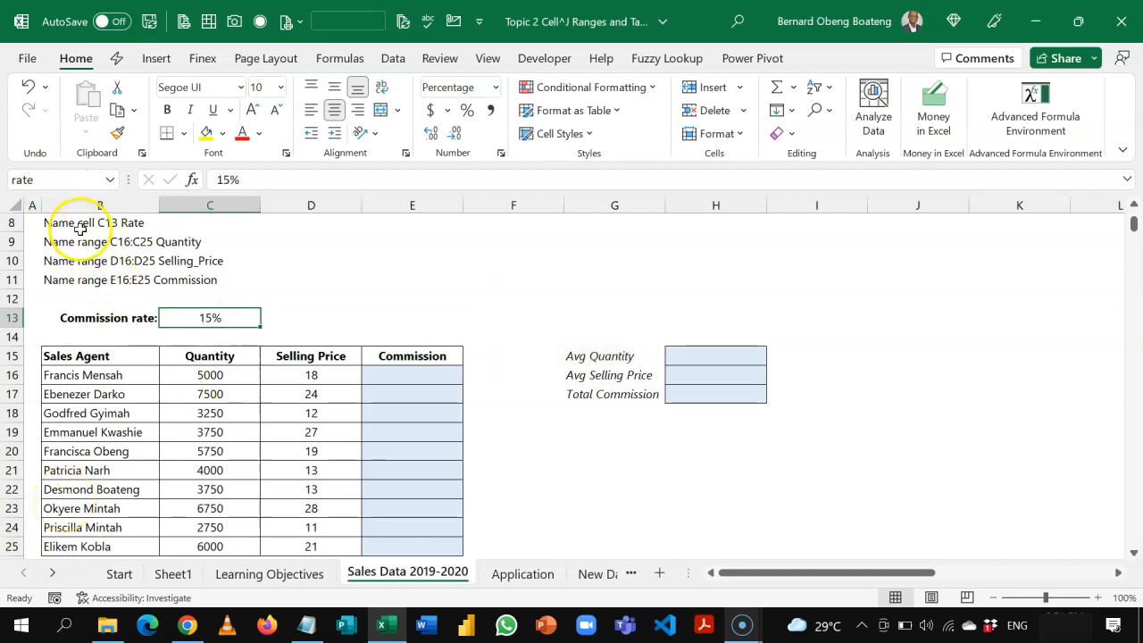
# Test the name rate in a formula in cell E9, discard the entry and return to cell C13
pyautogui.click(432, 318)
pyautogui.click(404, 248)
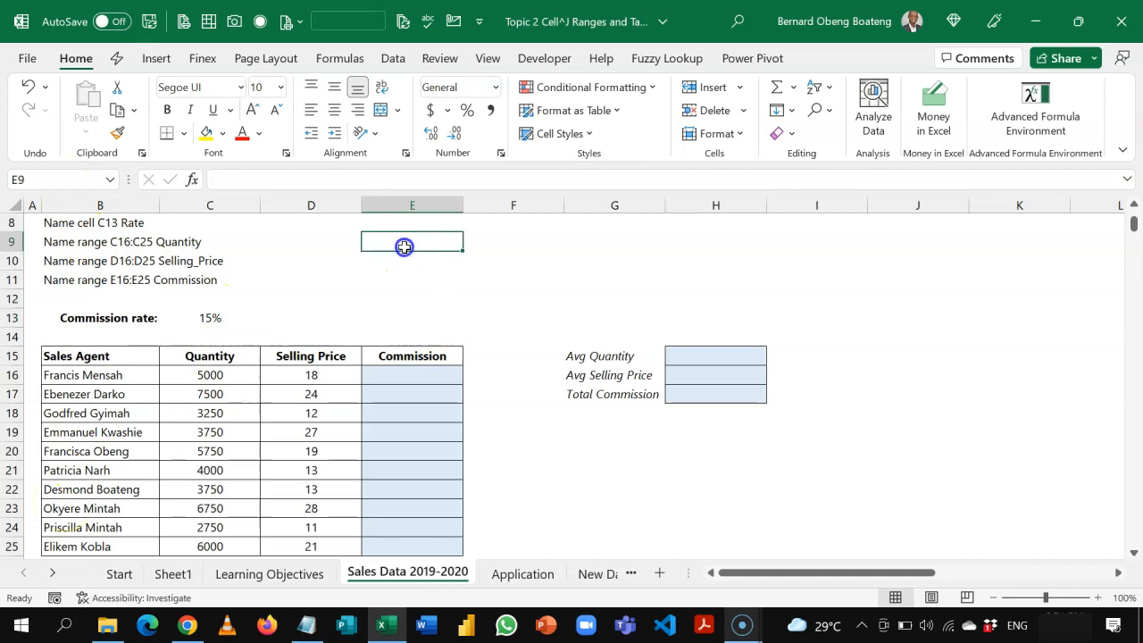
pyautogui.write('=rate')
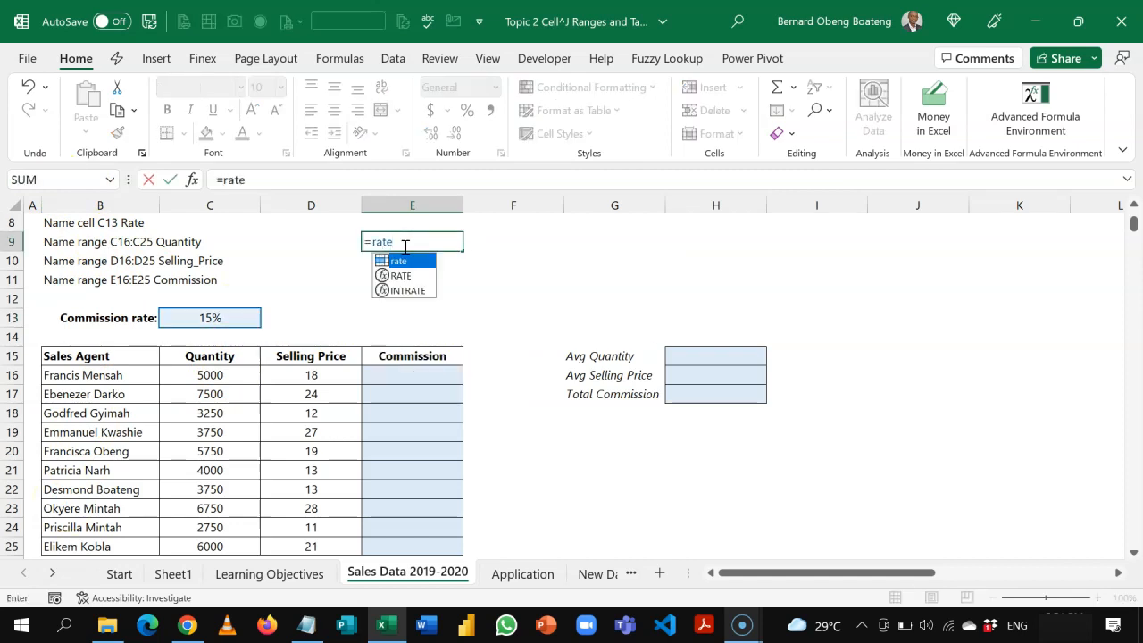
pyautogui.press('Escape')
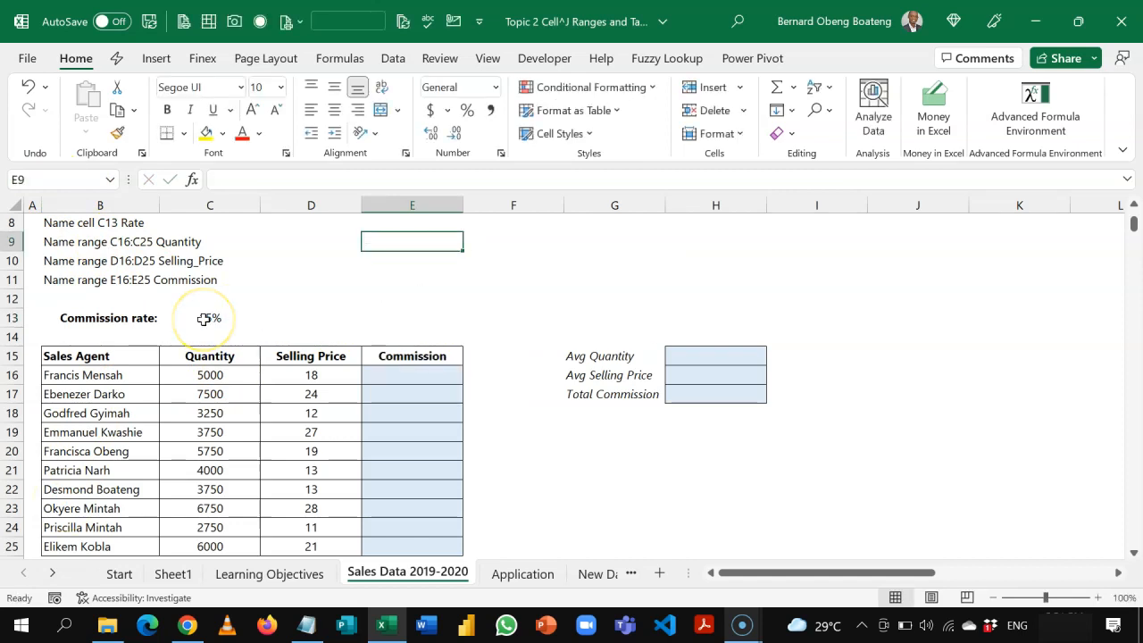
pyautogui.click(204, 319)
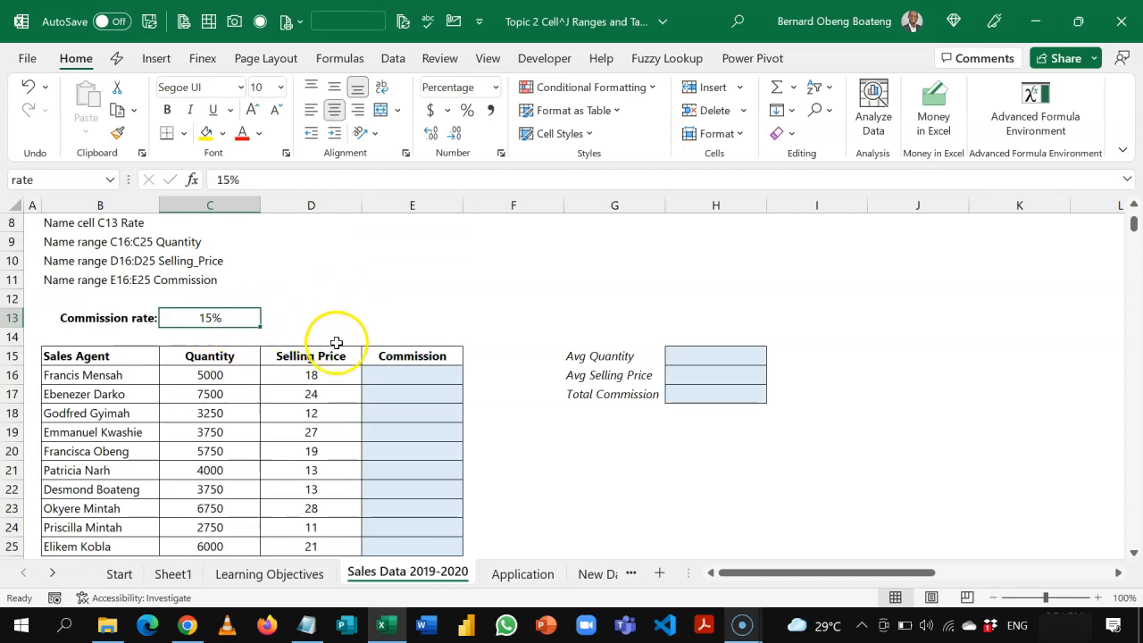
# Insert blank cells at E15:E25, shifting the Commission column cells right
pyautogui.click(393, 353)
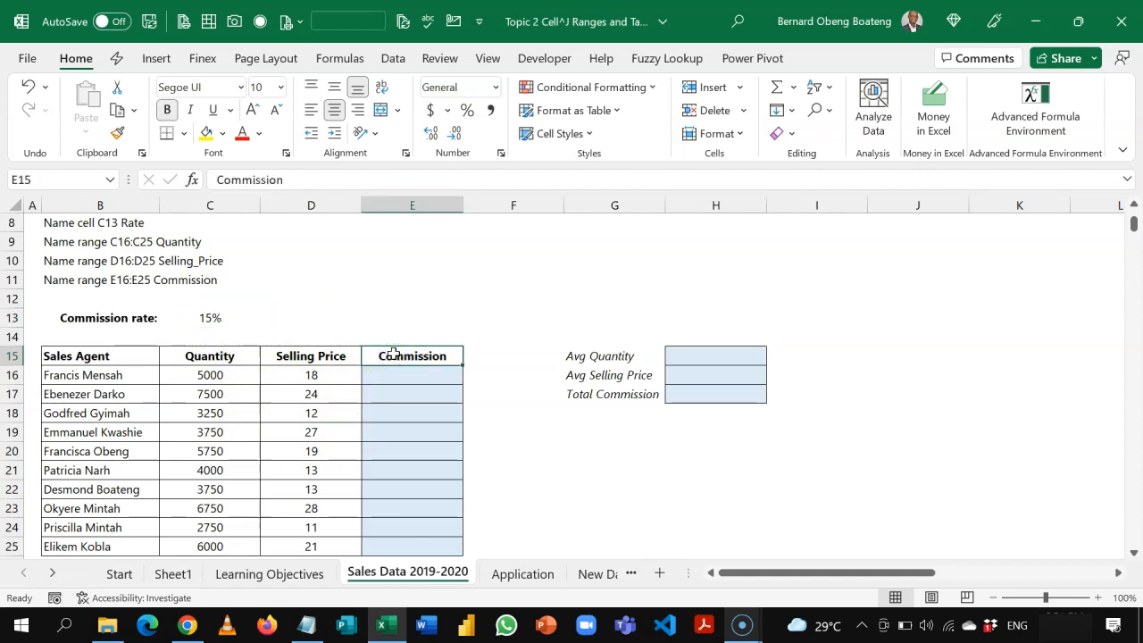
pyautogui.hotkey('shift', 'Down')
pyautogui.hotkey('shift', 'Down')
pyautogui.hotkey('shift', 'Down')
pyautogui.hotkey('shift', 'Down')
pyautogui.hotkey('shift', 'Down')
pyautogui.hotkey('shift', 'Down')
pyautogui.press('Down')
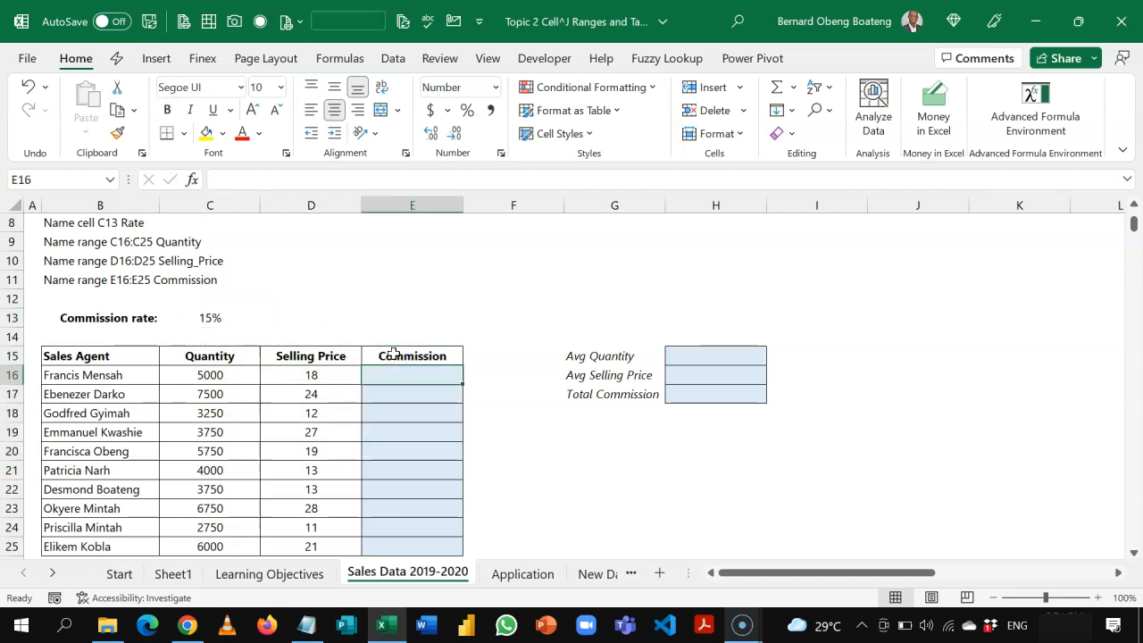
pyautogui.moveTo(393, 353); pyautogui.dragTo(412, 546)
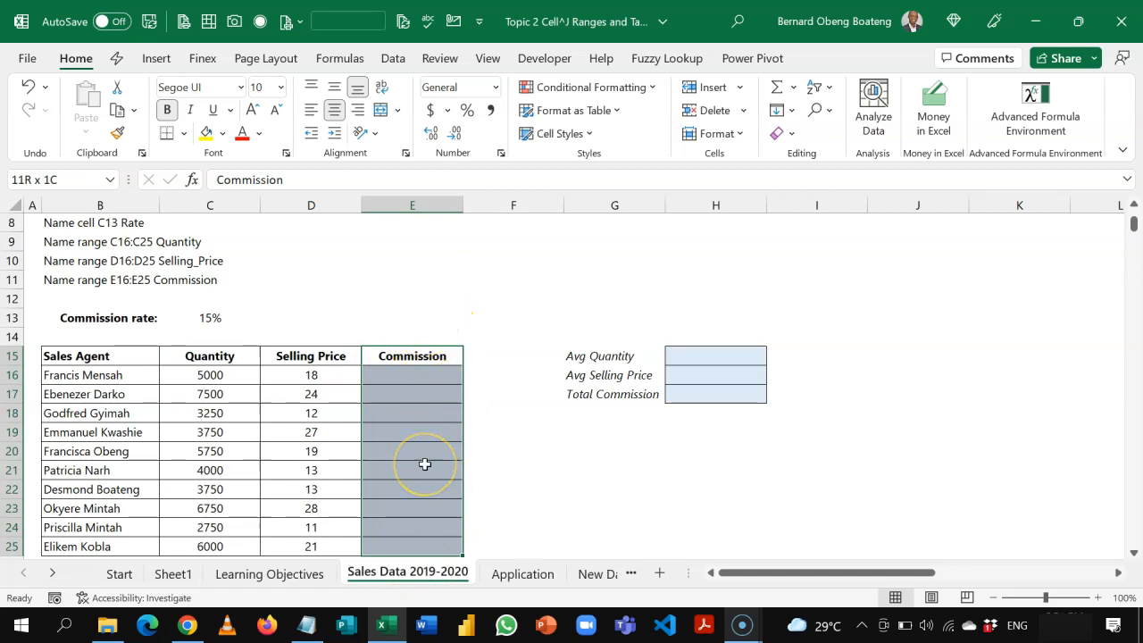
pyautogui.hotkey('ctrl', 'shift', '+')
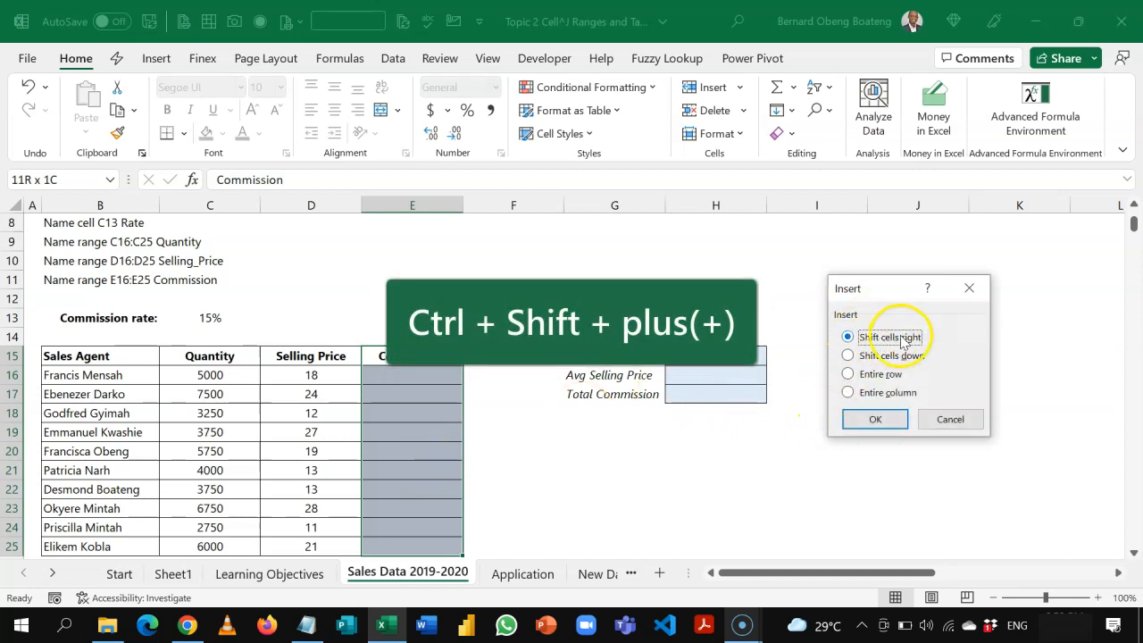
pyautogui.click(880, 417)
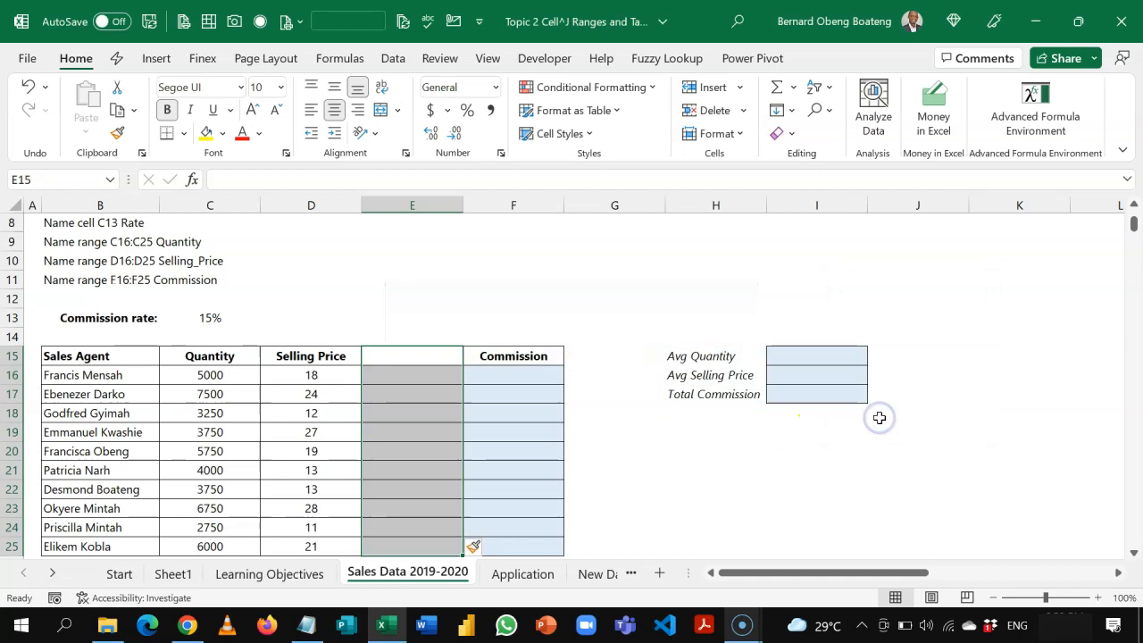
# Enter the header Revenue in cell E15 above the inserted column
pyautogui.click(395, 358)
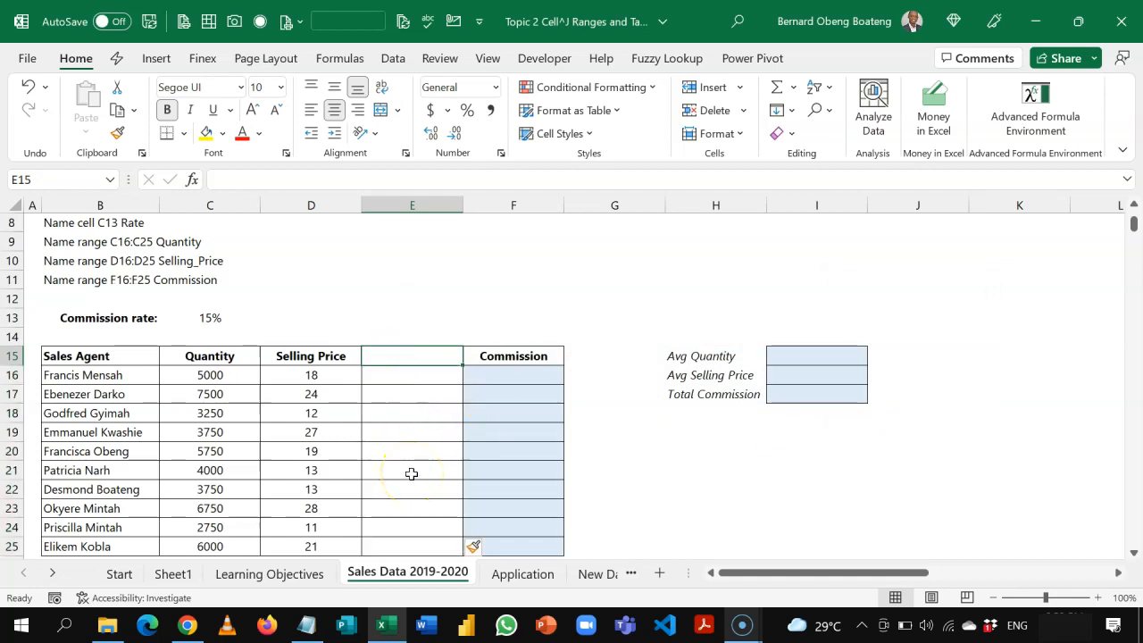
pyautogui.write('Revenue')
pyautogui.press('Return')
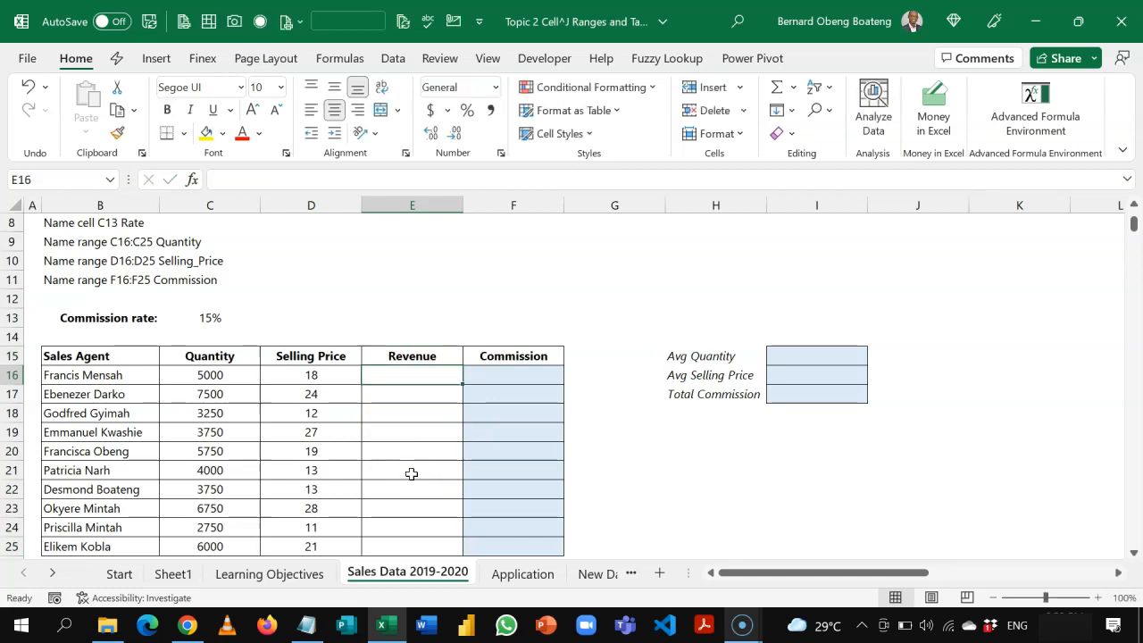
# Calculate the first agent's revenue in cell E16 with the formula =C16*D16
pyautogui.write('=')
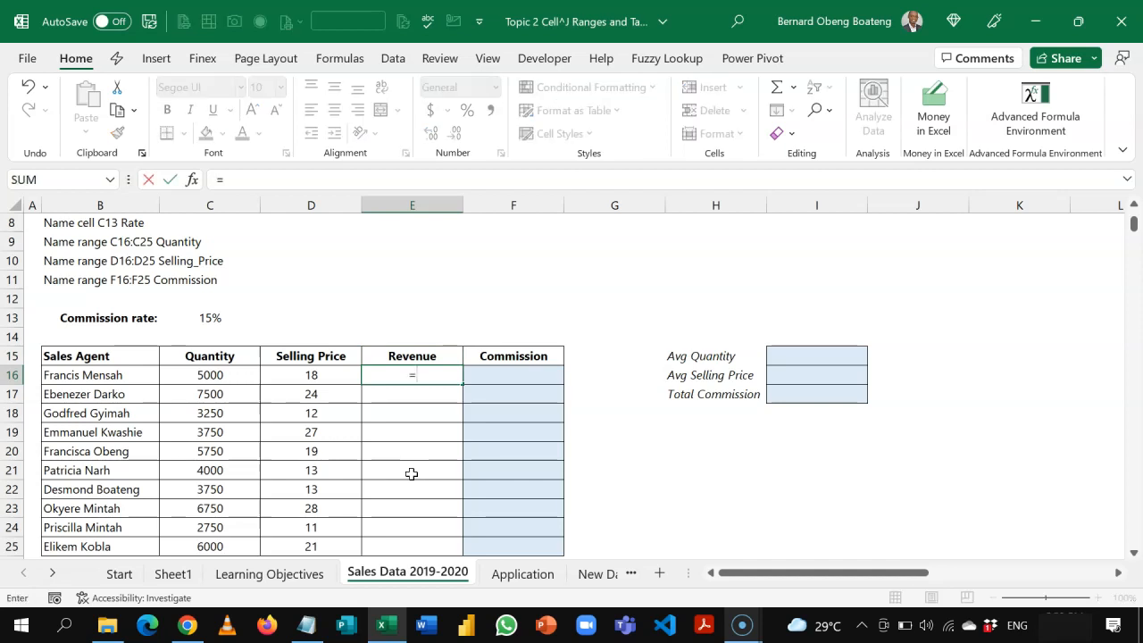
pyautogui.press('Left')
pyautogui.press('Left')
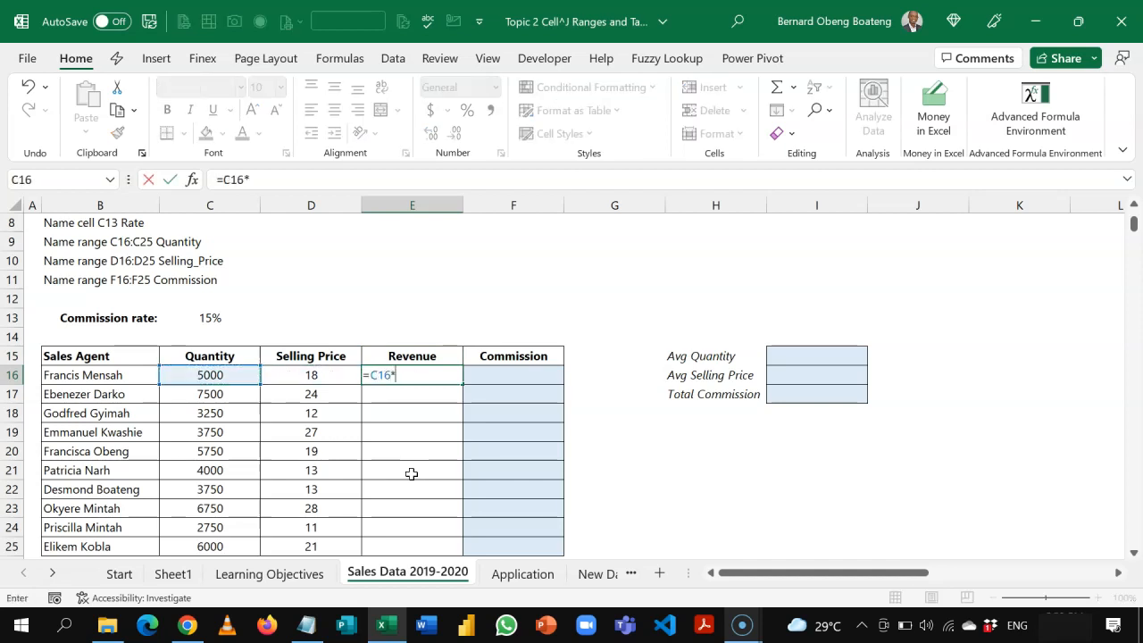
pyautogui.write('*')
pyautogui.press('Left')
pyautogui.press('Return')
# Fill the revenue formula from E16 down through E25
pyautogui.press('Up')
pyautogui.hotkey('shift', 'Down')
pyautogui.hotkey('shift', 'Down')
pyautogui.hotkey('shift', 'Down')
pyautogui.hotkey('shift', 'Down')
pyautogui.hotkey('shift', 'Down')
pyautogui.hotkey('shift', 'Down')
pyautogui.hotkey('shift', 'Down')
pyautogui.hotkey('shift', 'Down')
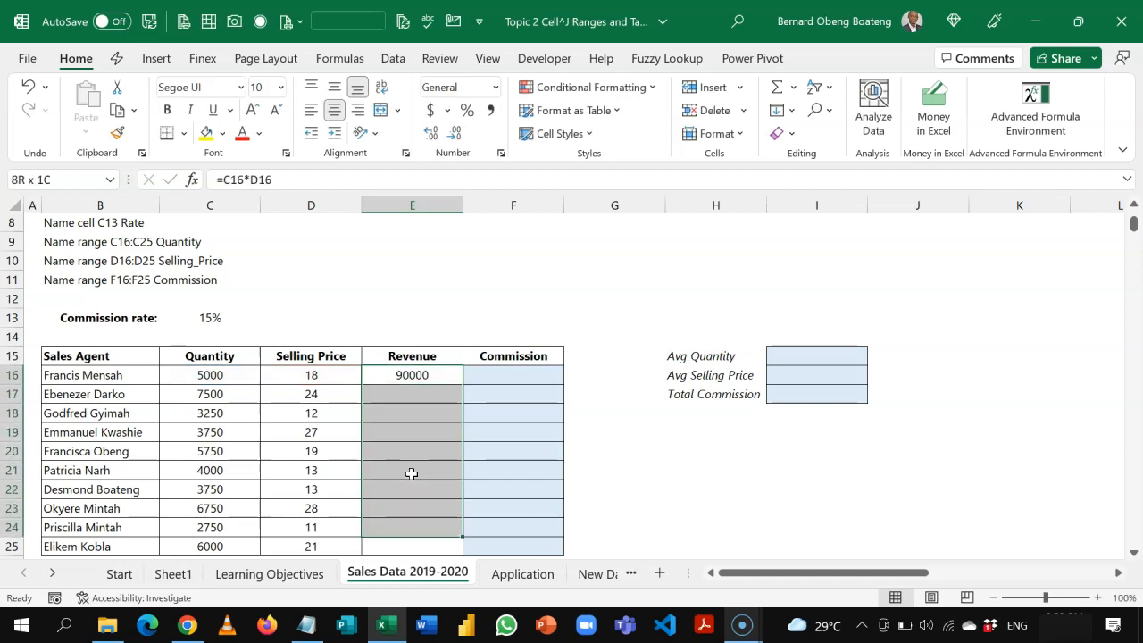
pyautogui.hotkey('shift', 'Down')
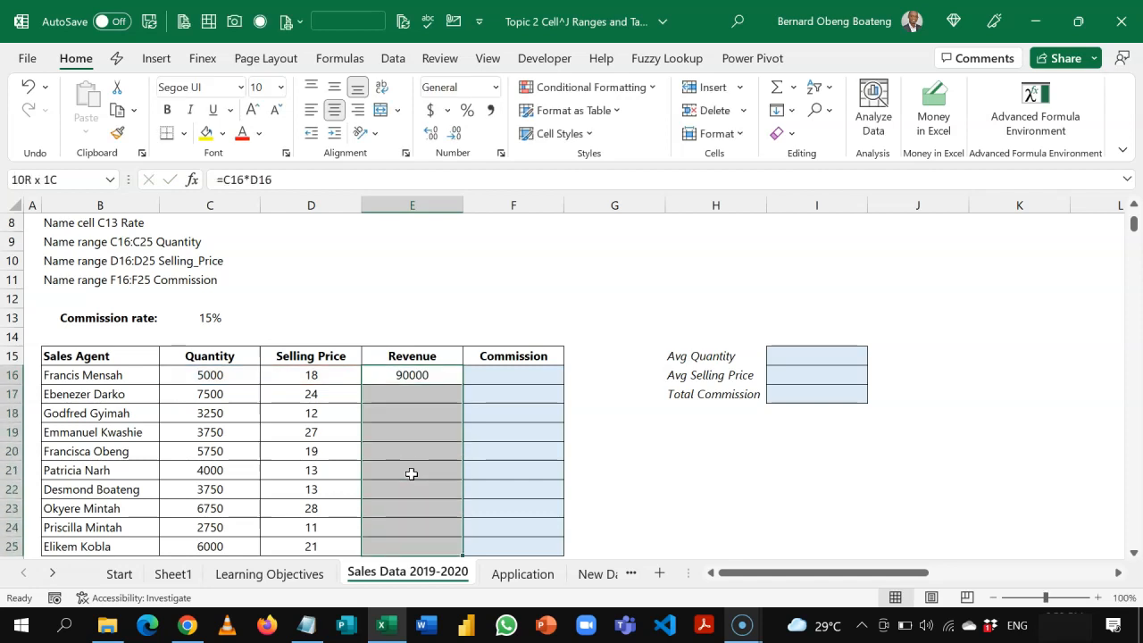
pyautogui.hotkey('ctrl', 'd')
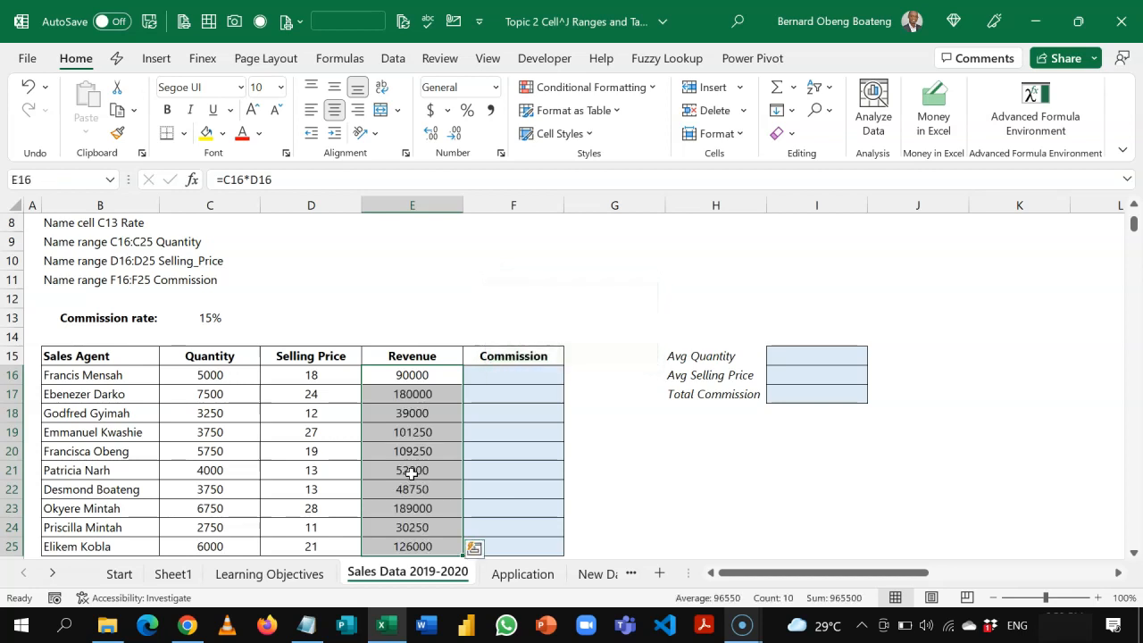
# Format the revenue values in E16:E25 as right-aligned numbers with thousands separators and no decimal places
pyautogui.hotkey('ctrl', 'shift', '1')
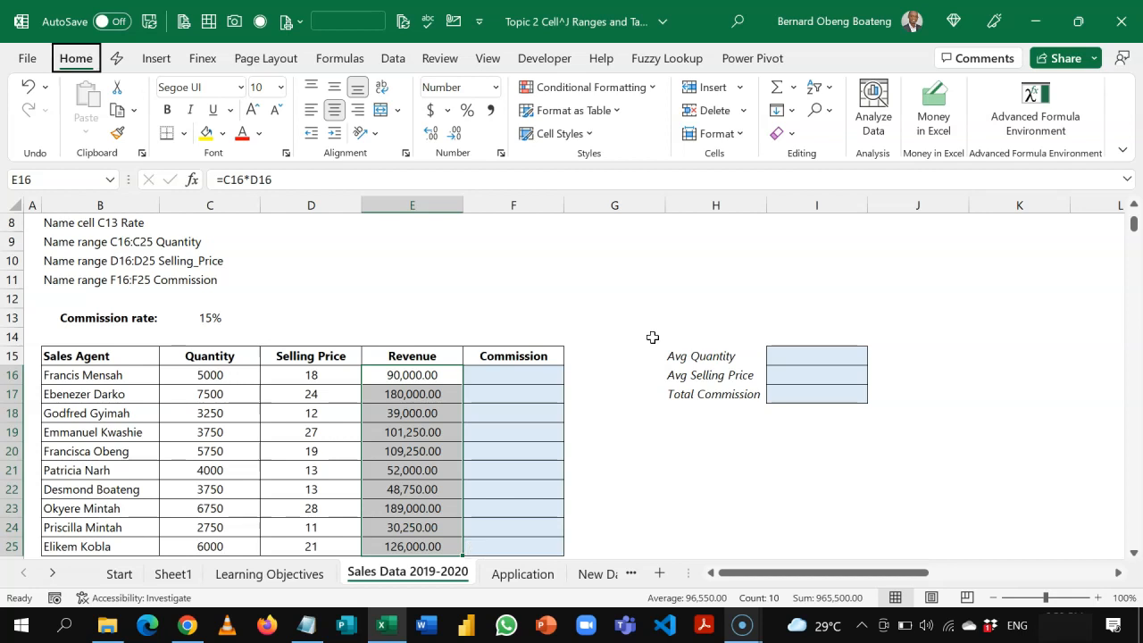
pyautogui.hotkey('alt', 'h')
pyautogui.press('a')
pyautogui.press('r')
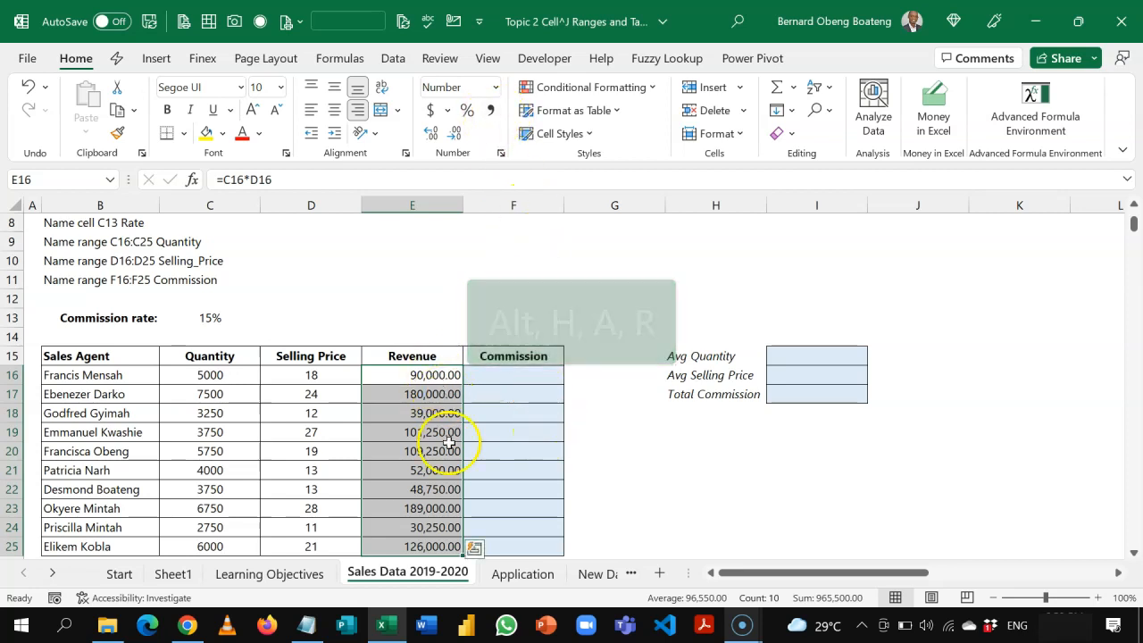
pyautogui.hotkey('alt', 'h')
pyautogui.press('9')
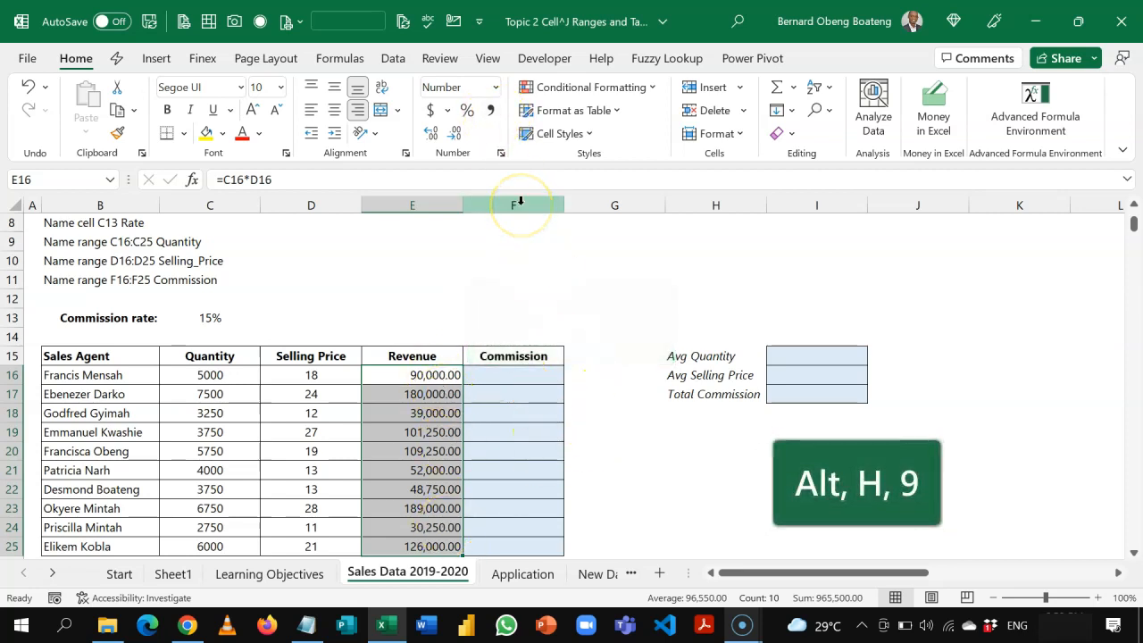
pyautogui.press('9')
pyautogui.hotkey('alt', 'h')
pyautogui.press('9')
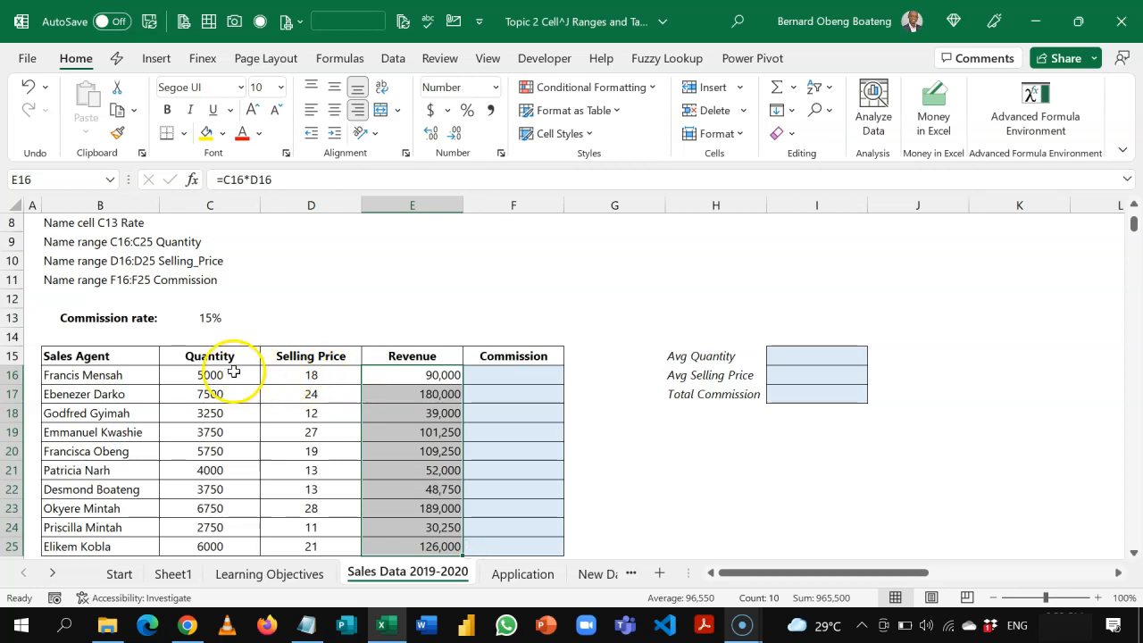
# Create names for the Quantity, Selling Price and Revenue columns in C15:E25 from their top-row headers
pyautogui.click(231, 358)
pyautogui.moveTo(241, 358); pyautogui.dragTo(219, 543)
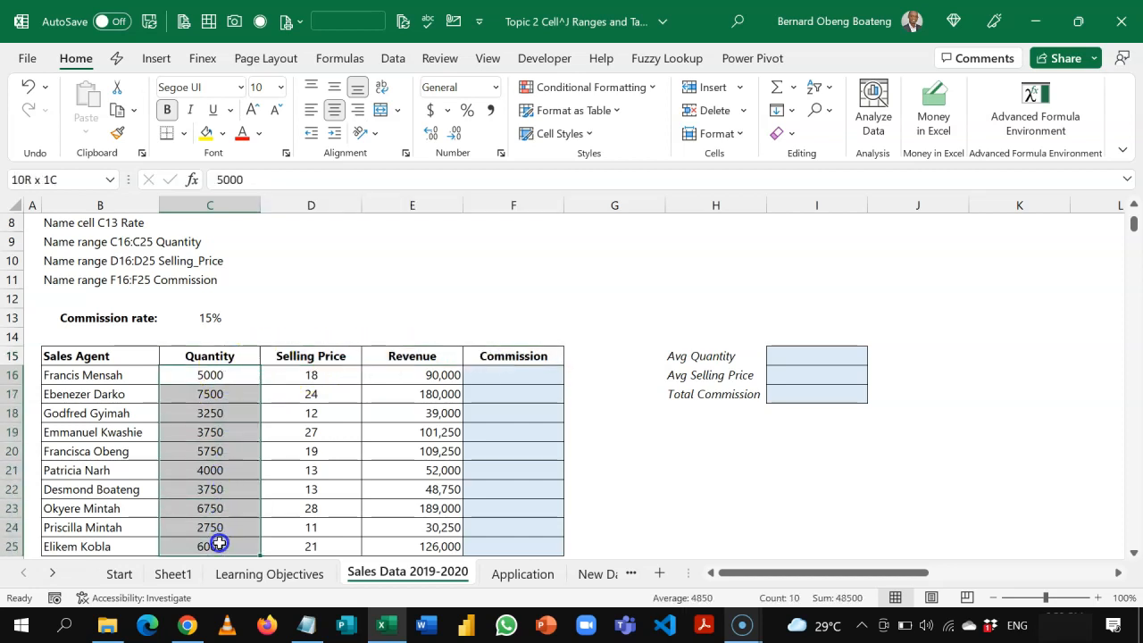
pyautogui.click(214, 352)
pyautogui.moveTo(214, 351); pyautogui.dragTo(374, 540)
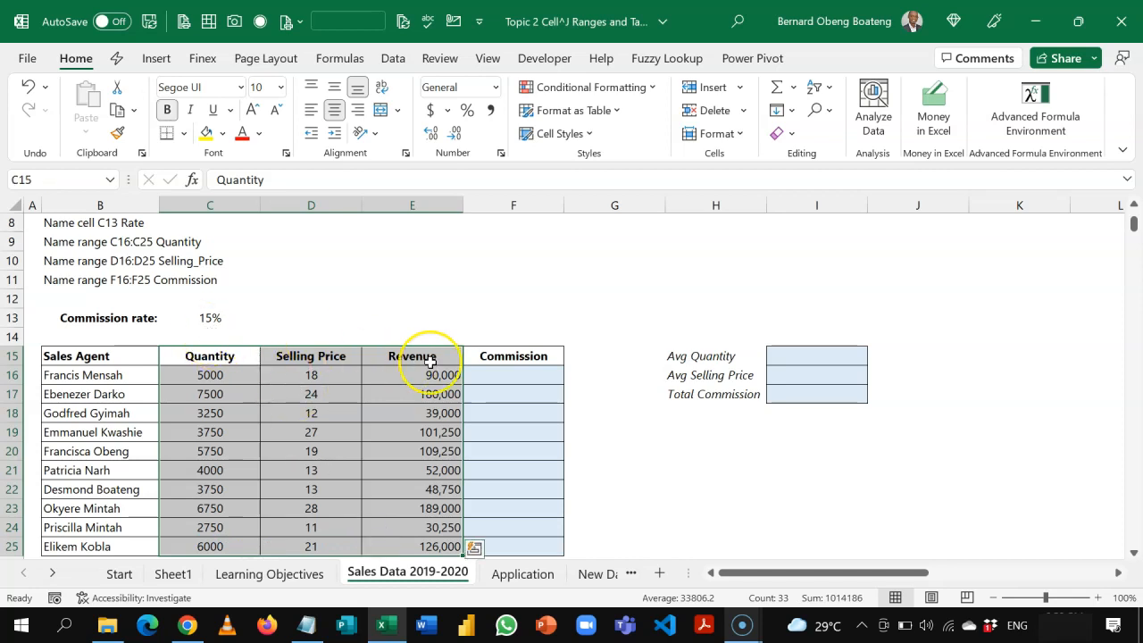
pyautogui.click(349, 61)
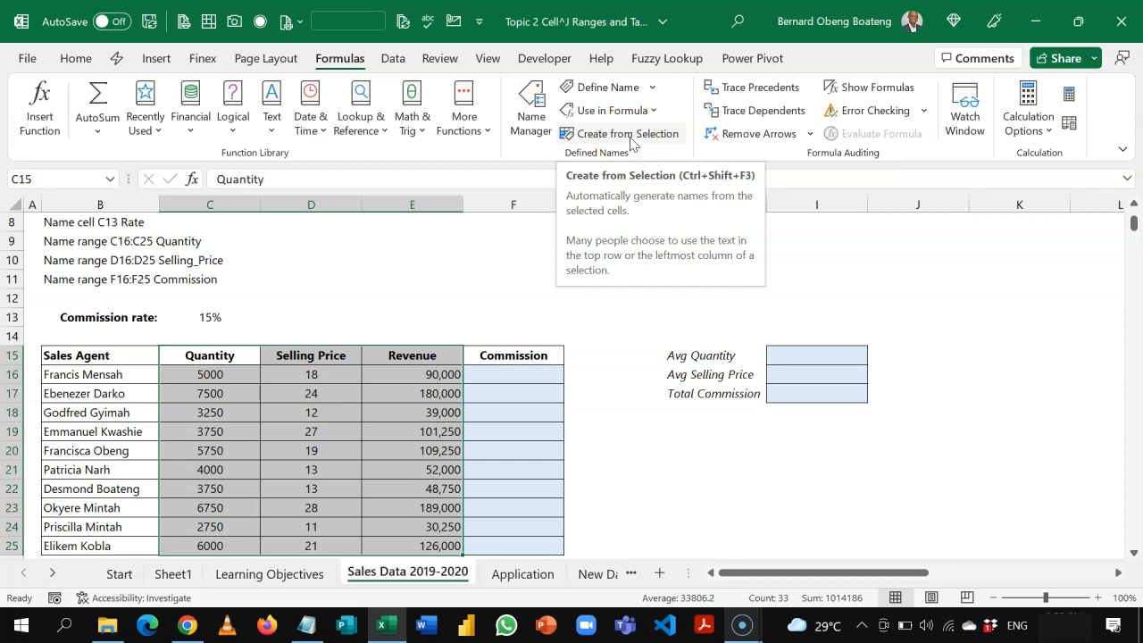
pyautogui.click(630, 134)
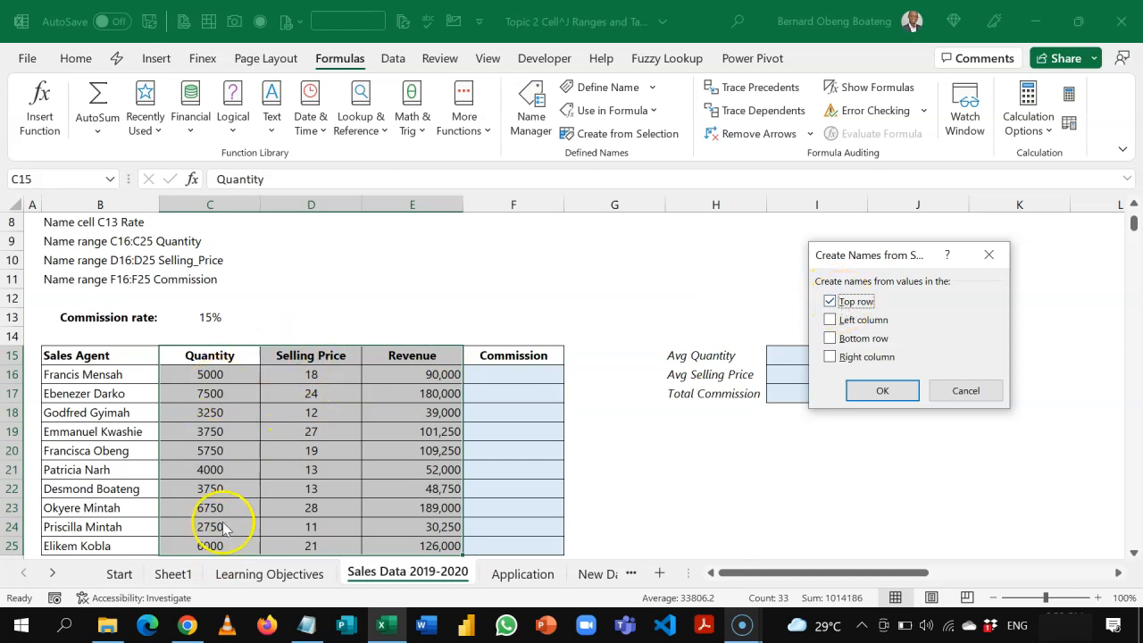
pyautogui.click(878, 392)
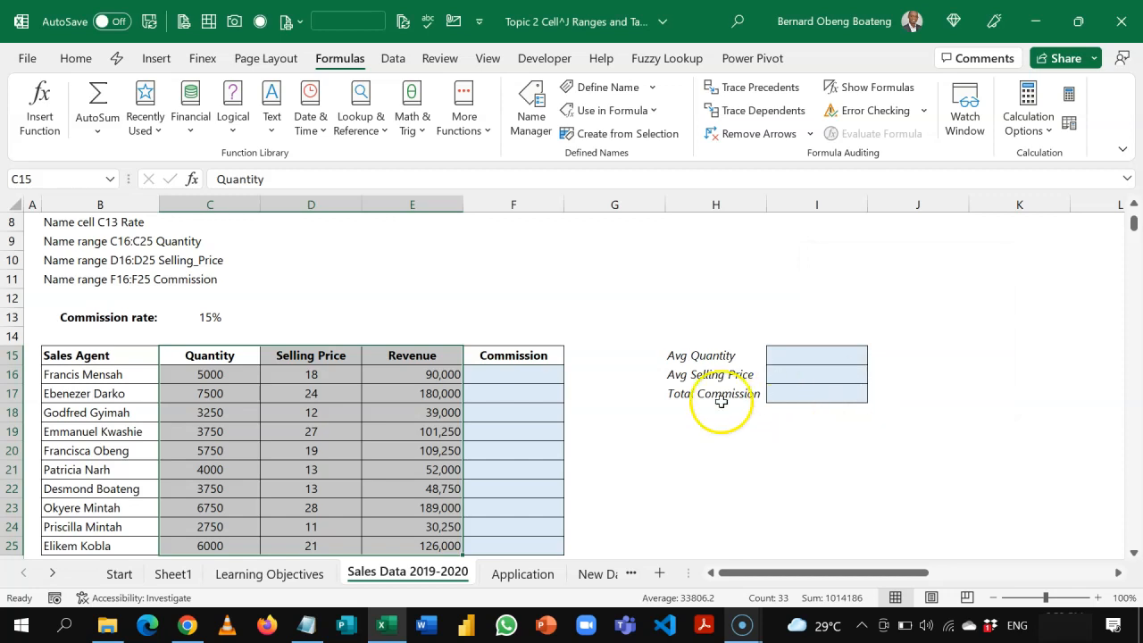
# Check which cells the name Revenue refers to with a trial formula =Revenue in empty cell G12, without keeping it
pyautogui.click(634, 293)
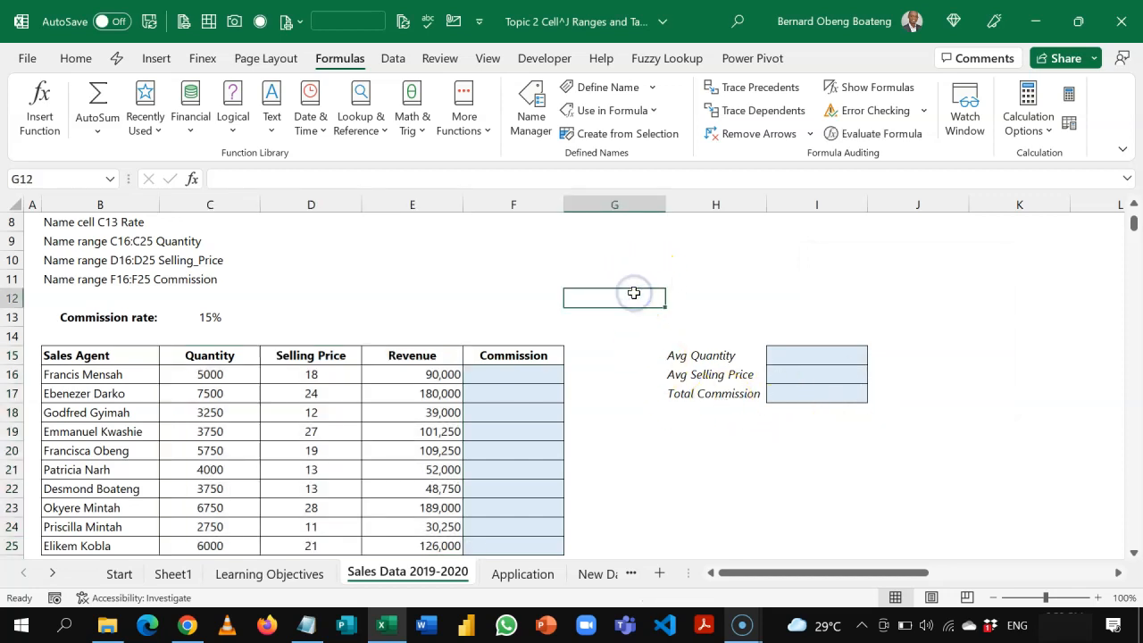
pyautogui.write('=re')
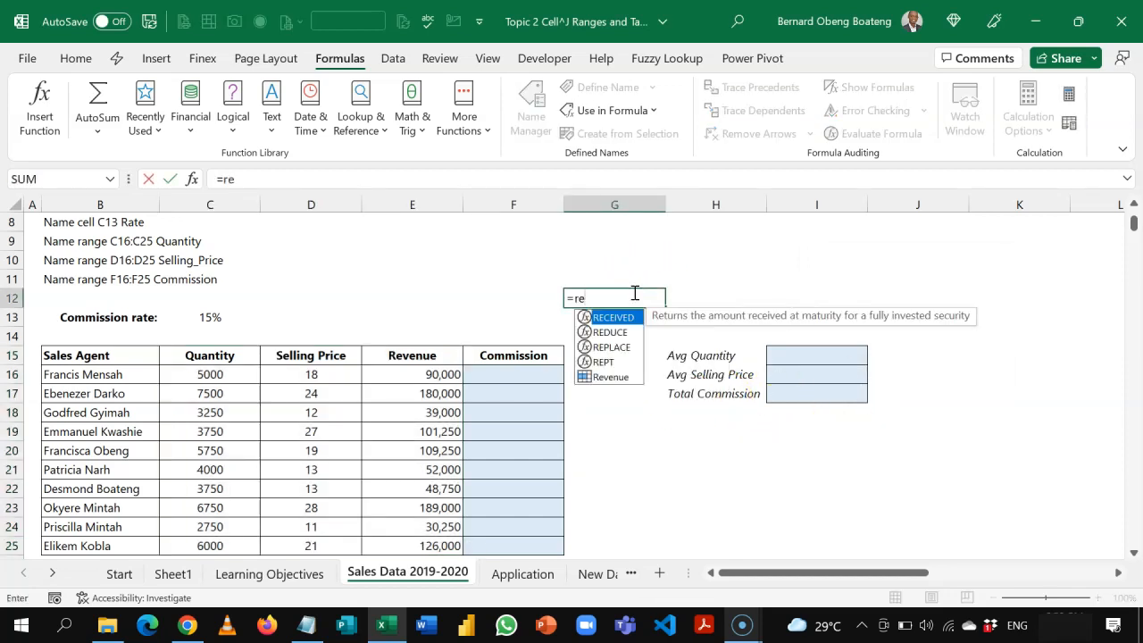
pyautogui.press('Down')
pyautogui.press('Down')
pyautogui.press('Down')
pyautogui.press('Down')
pyautogui.press('Tab')
pyautogui.click(579, 298)
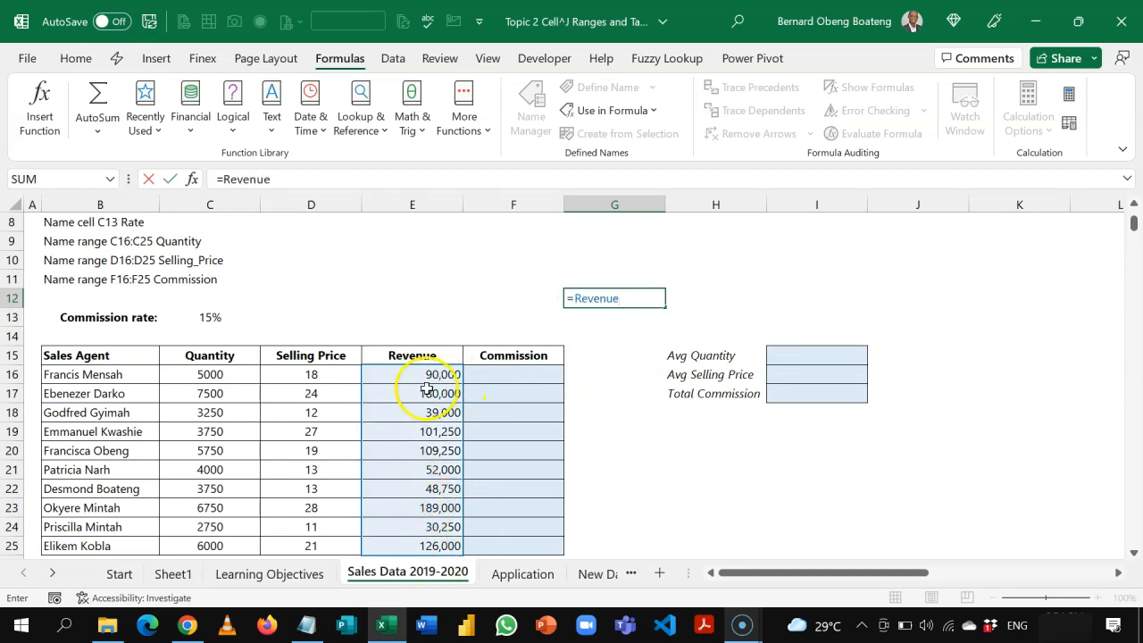
pyautogui.press('Escape')
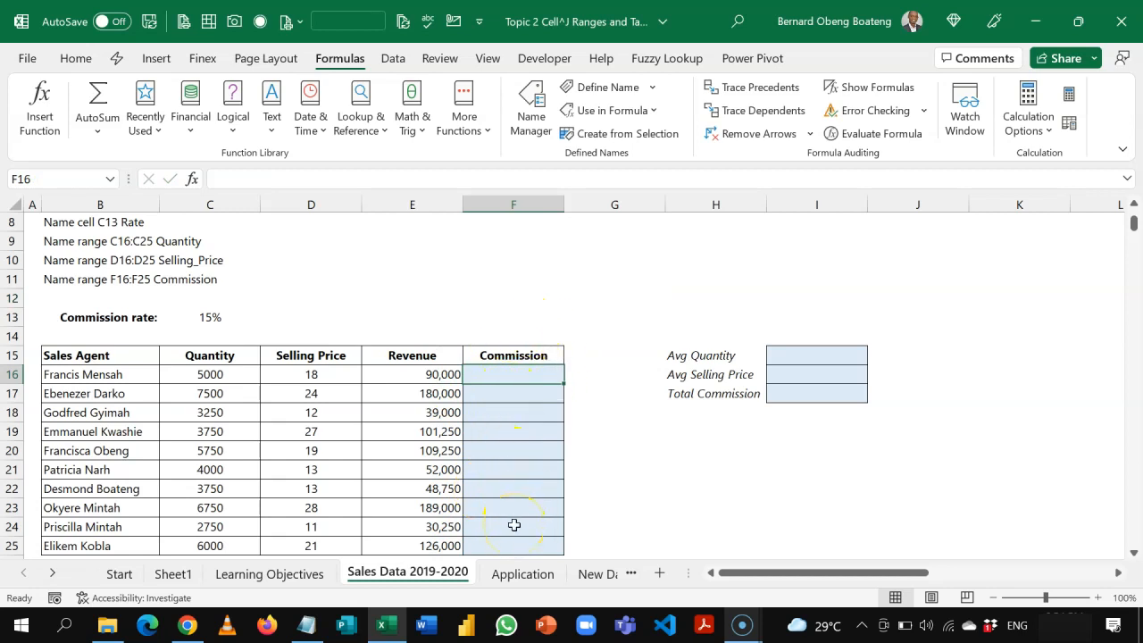
# Calculate the commission for all agents with the formula =rate*Revenue in cell F16
pyautogui.write('=r')
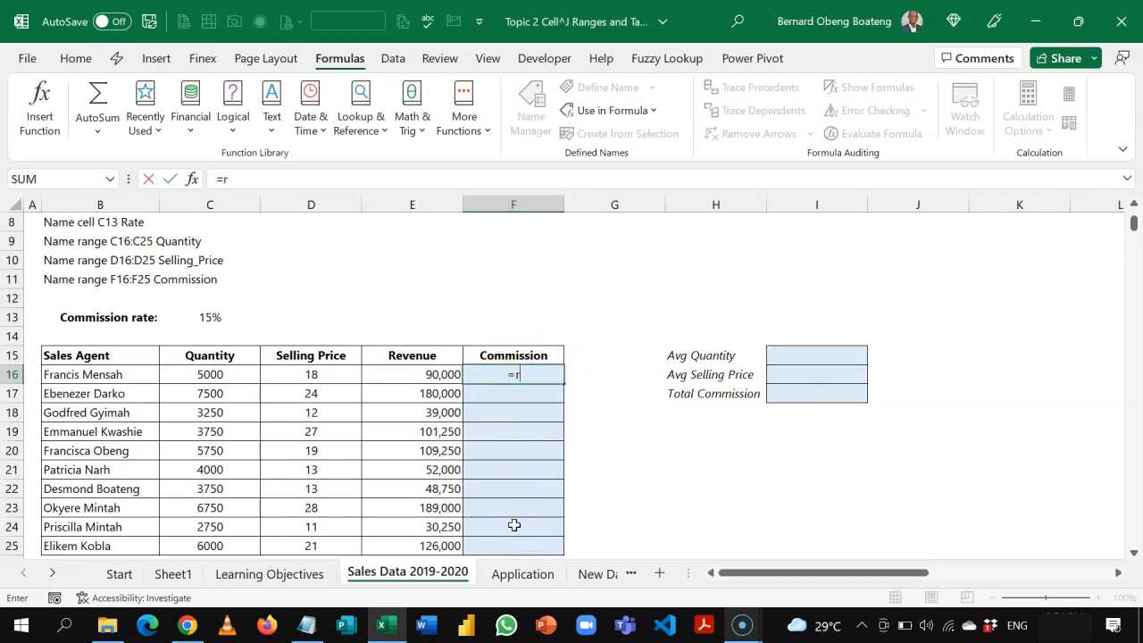
pyautogui.write('ate')
pyautogui.write('*rev')
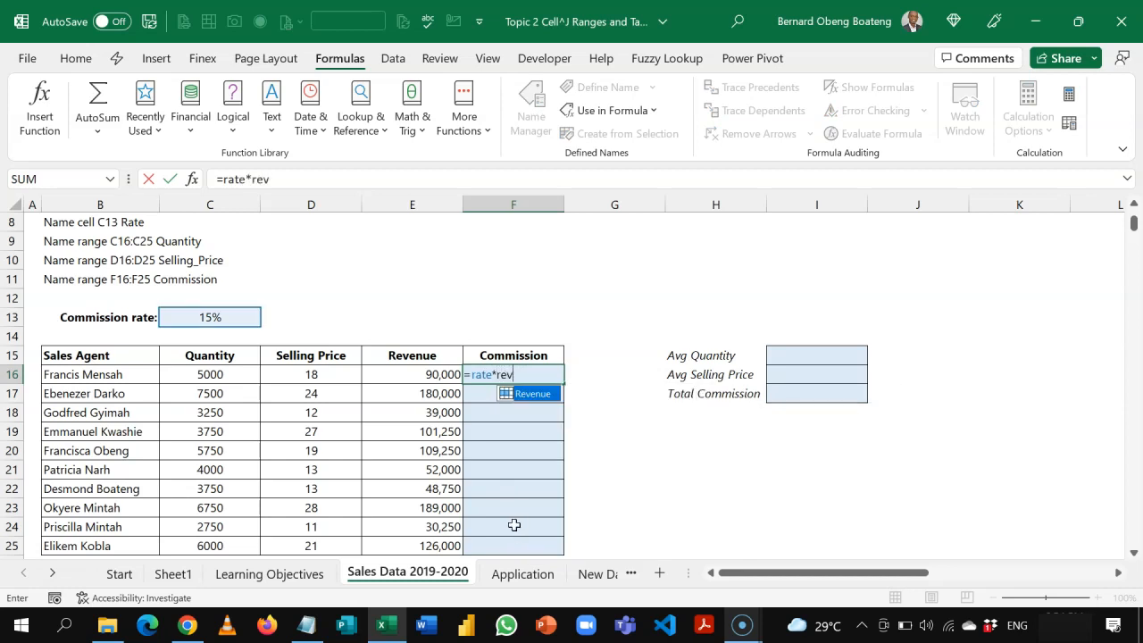
pyautogui.press('Tab')
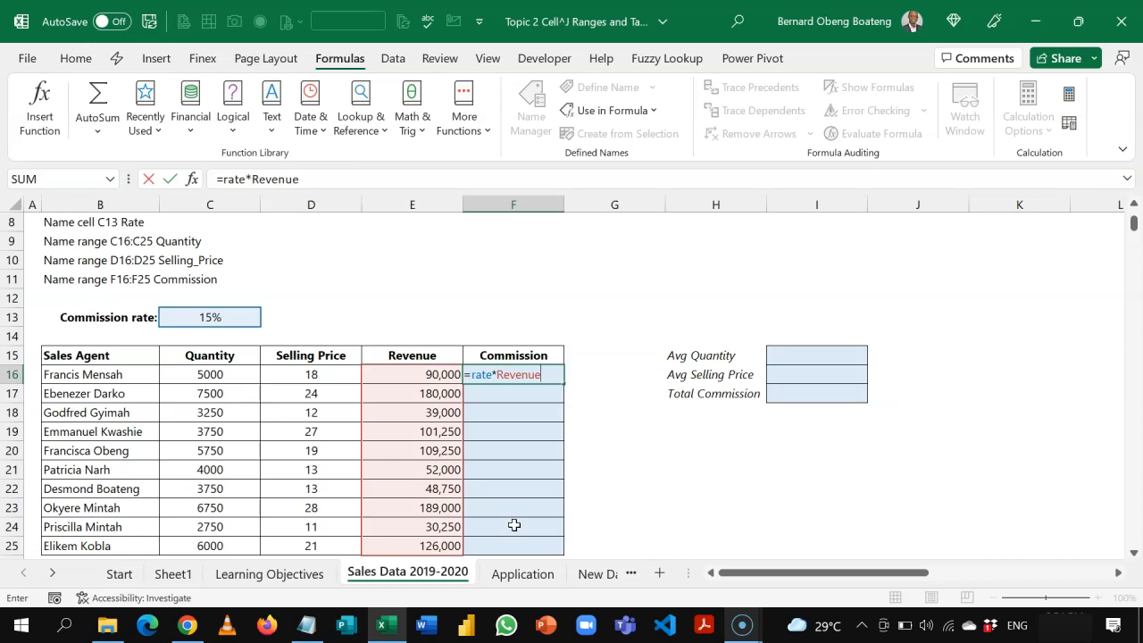
pyautogui.press('Return')
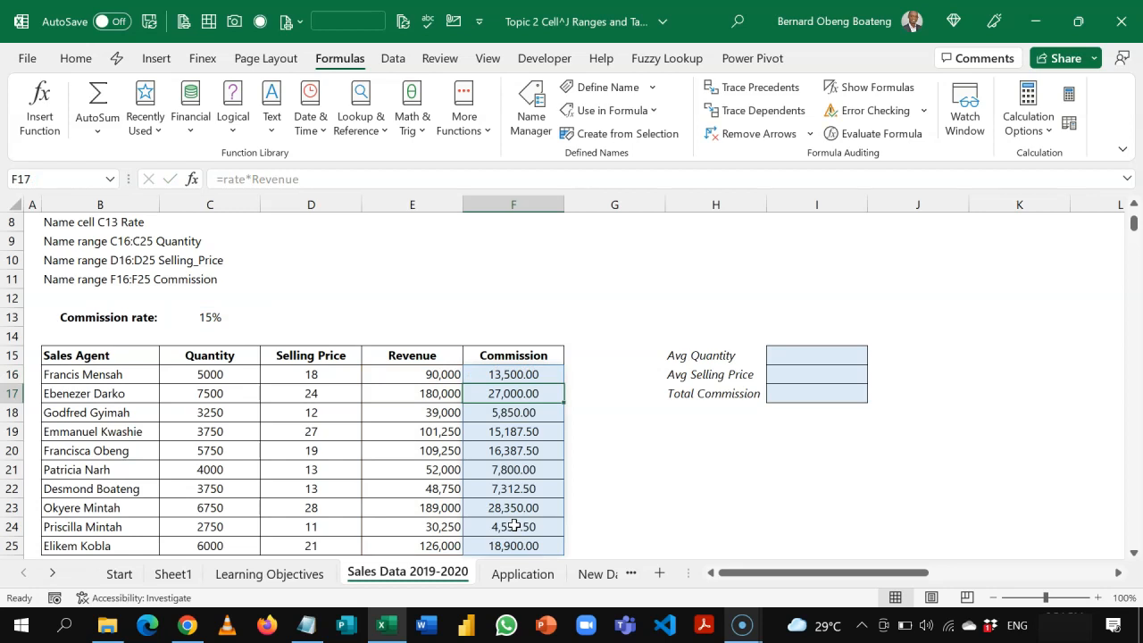
# Right-align the commission values in F16:F25
pyautogui.press('Up')
pyautogui.hotkey('ctrl', 'shift', 'Down')
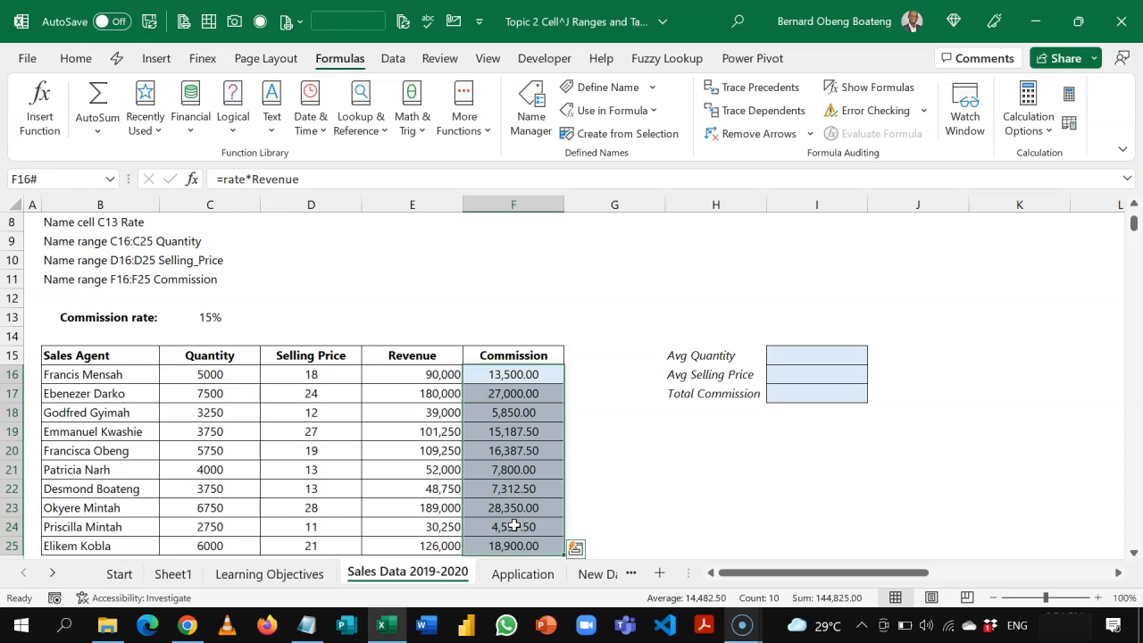
pyautogui.press('alt')
pyautogui.press('h')
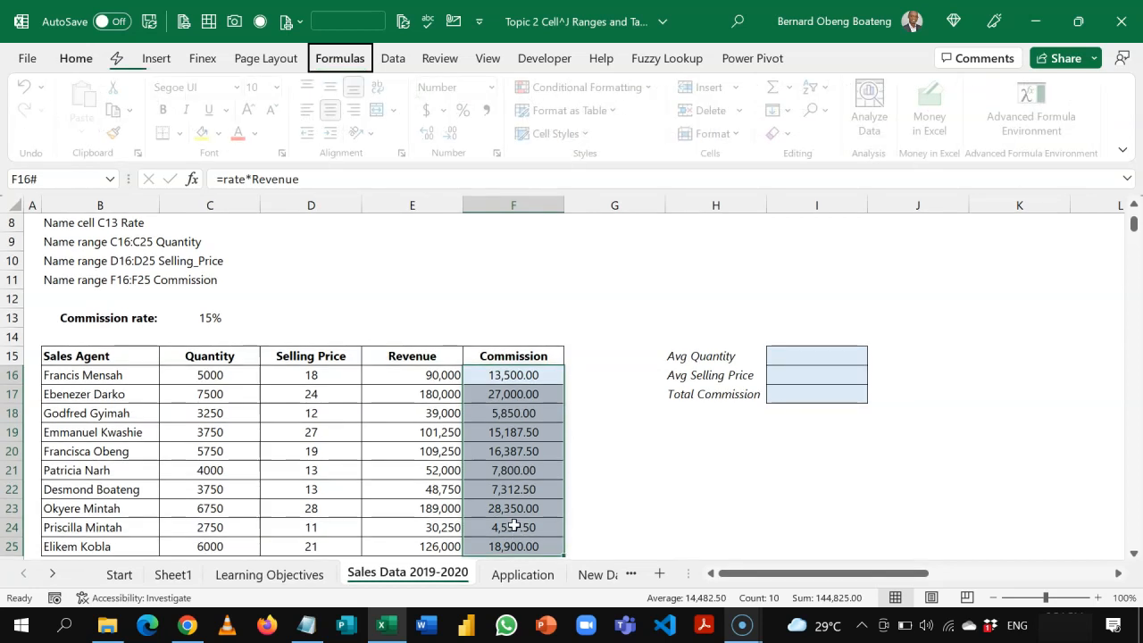
pyautogui.press('a')
pyautogui.press('r')
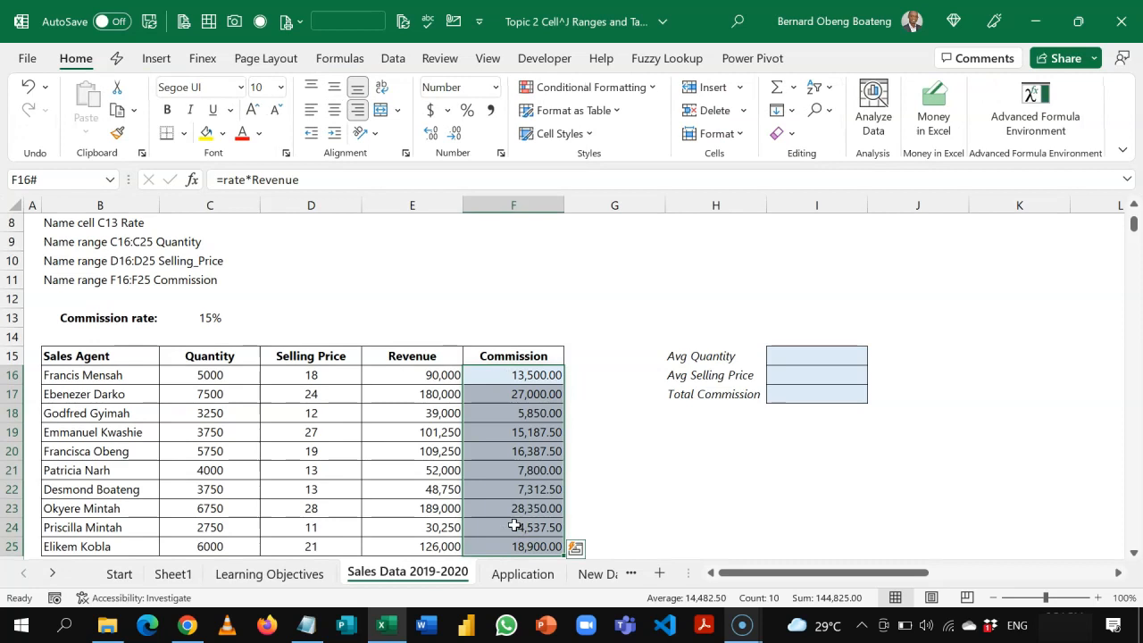
pyautogui.press('Return')
pyautogui.press('Return')
pyautogui.press('Return')
pyautogui.press('Return')
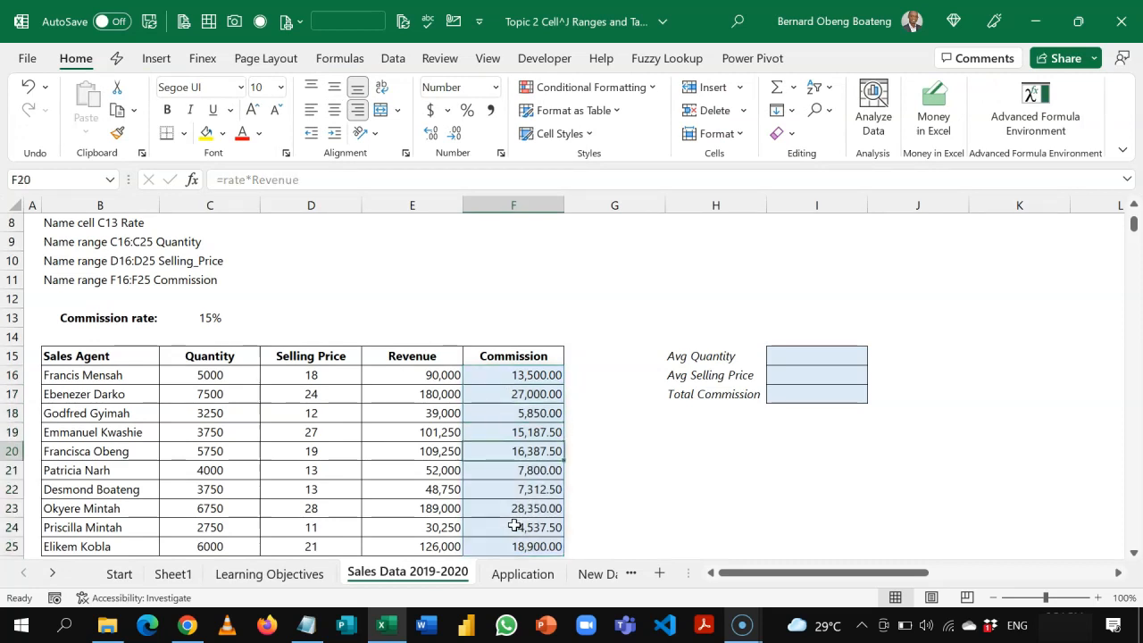
# Calculate the average quantity in cell I15 with the formula =AVERAGE(Quantity)
pyautogui.press('Left')
pyautogui.press('Up')
pyautogui.press('Up')
pyautogui.press('Up')
pyautogui.press('Up')
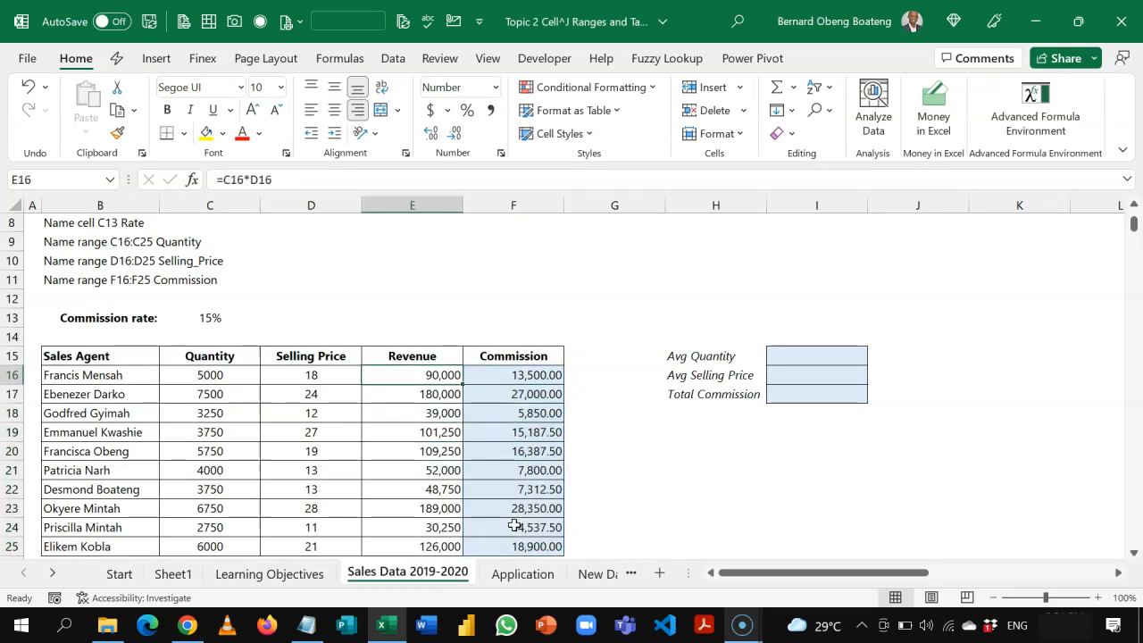
pyautogui.press('Right')
pyautogui.press('Right')
pyautogui.press('Right')
pyautogui.press('Right')
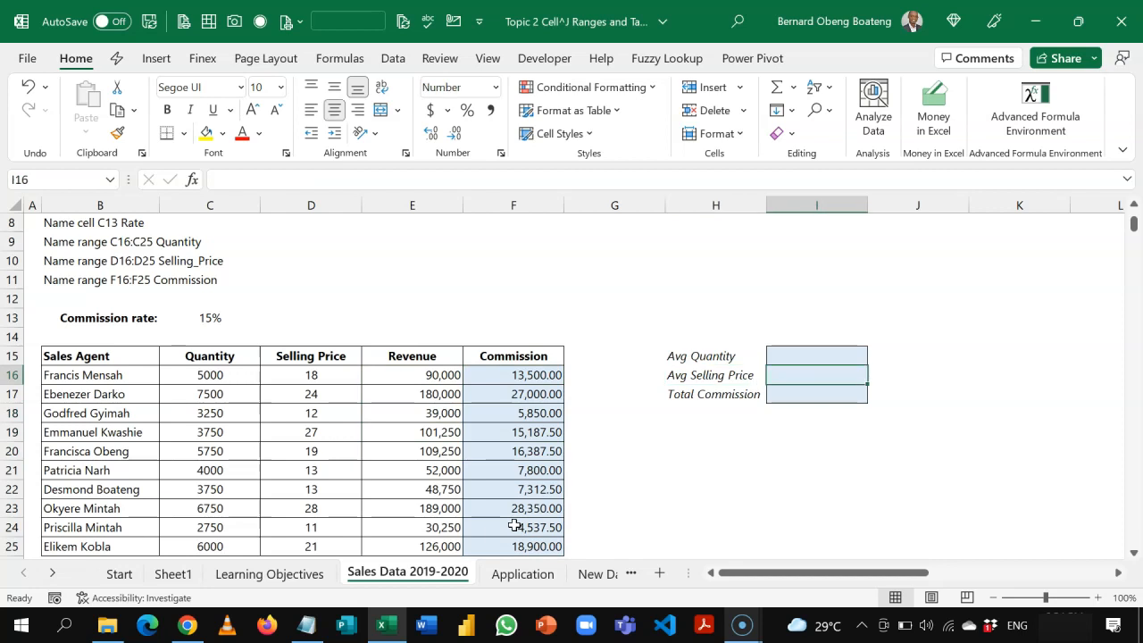
pyautogui.press('Up')
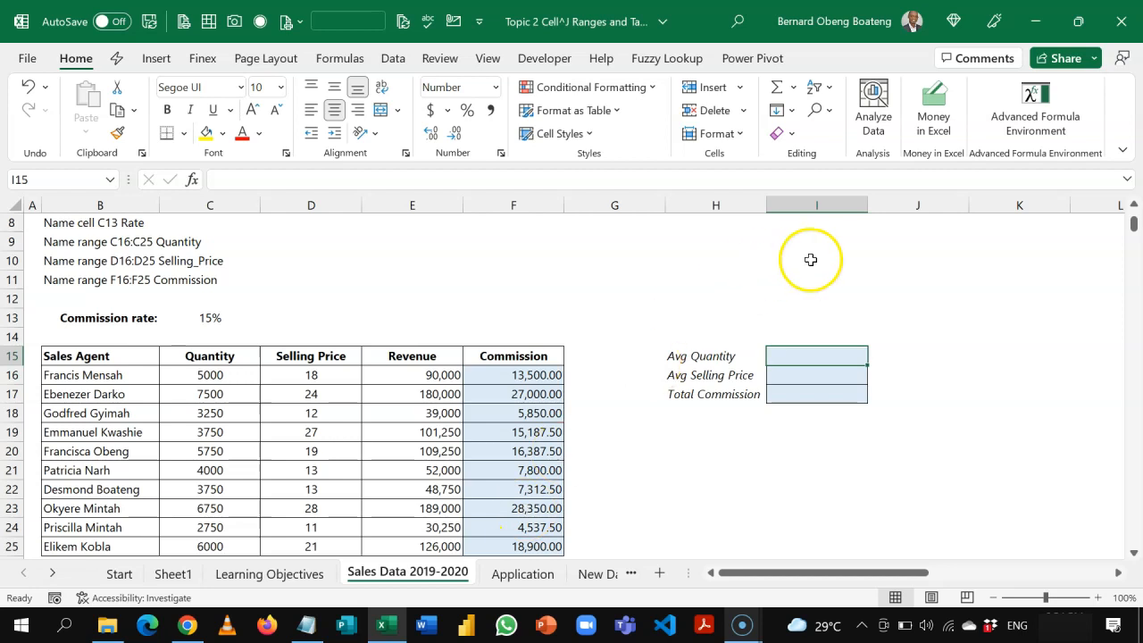
pyautogui.doubleClick(868, 210)
pyautogui.write('=aver')
pyautogui.press('Tab')
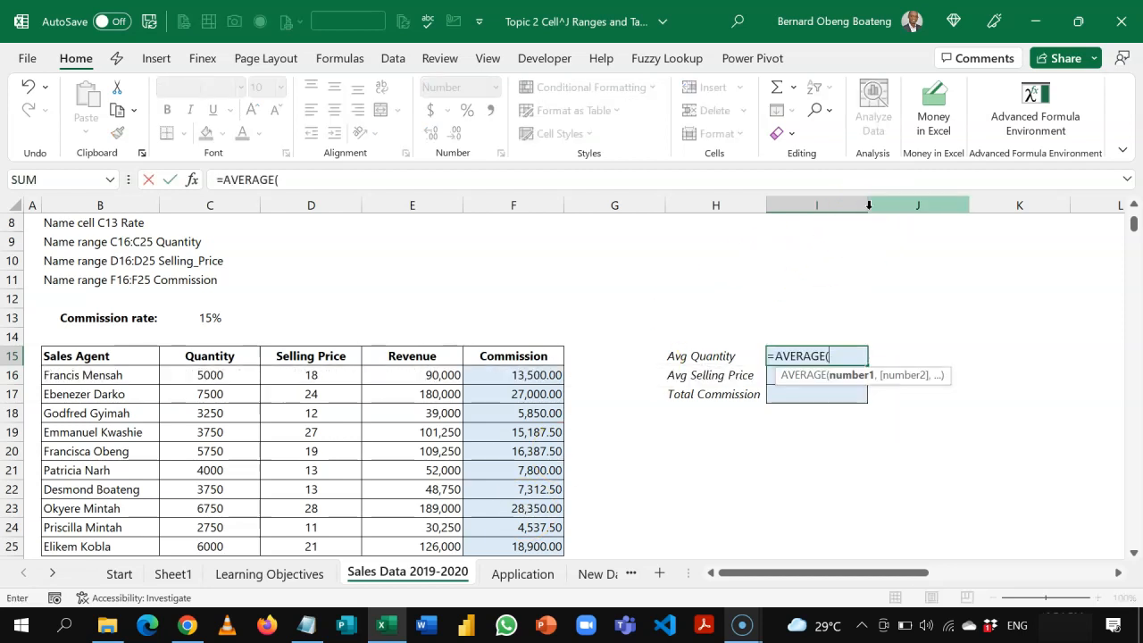
pyautogui.write('qu')
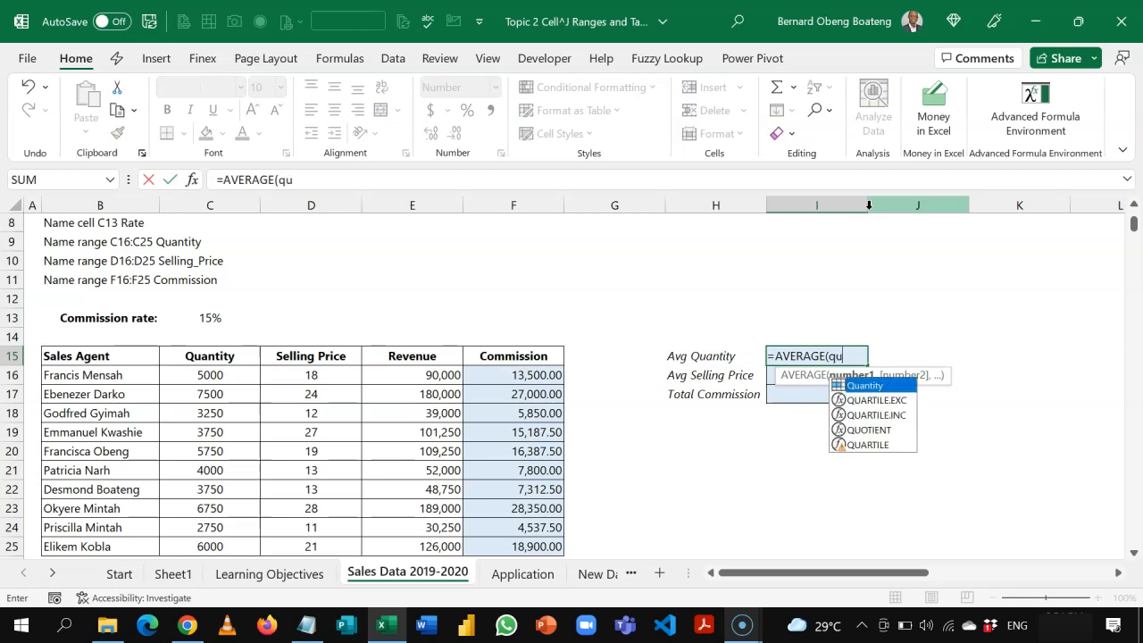
pyautogui.press('Tab')
pyautogui.write(')')
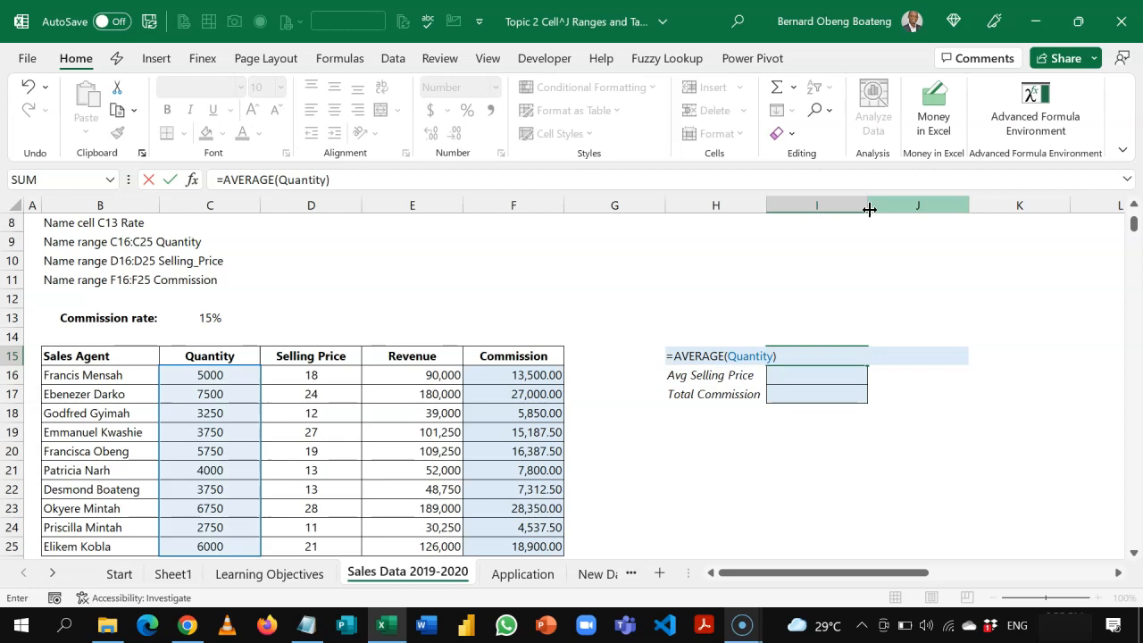
pyautogui.press('Return')
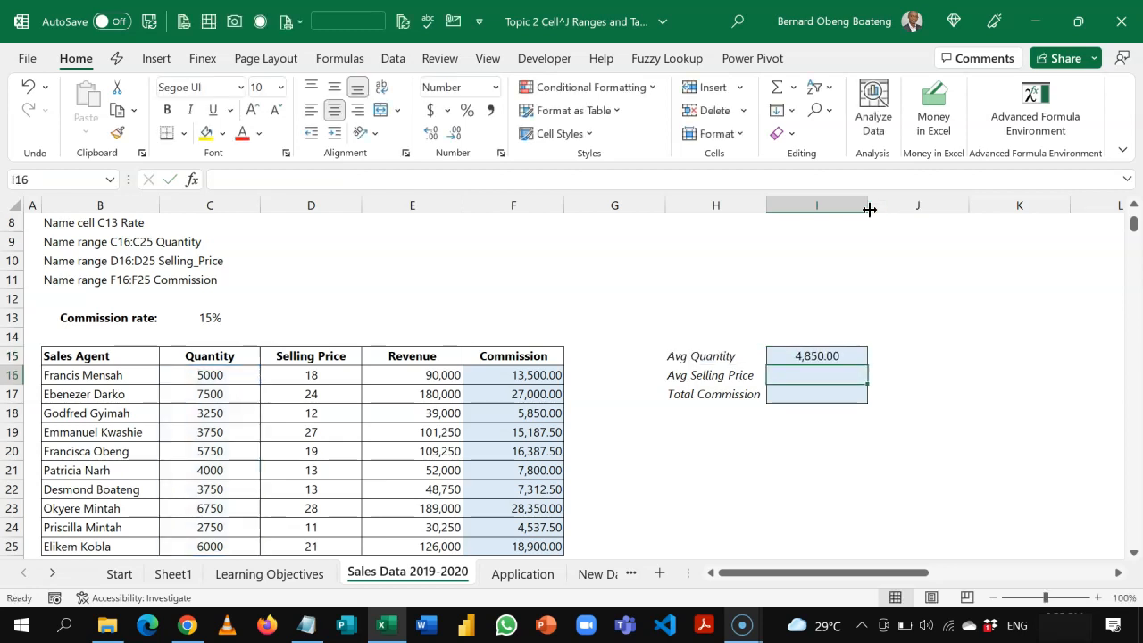
# Calculate the average selling price in cell I16 with the formula =AVERAGE(Selling_Price)
pyautogui.write('=aver')
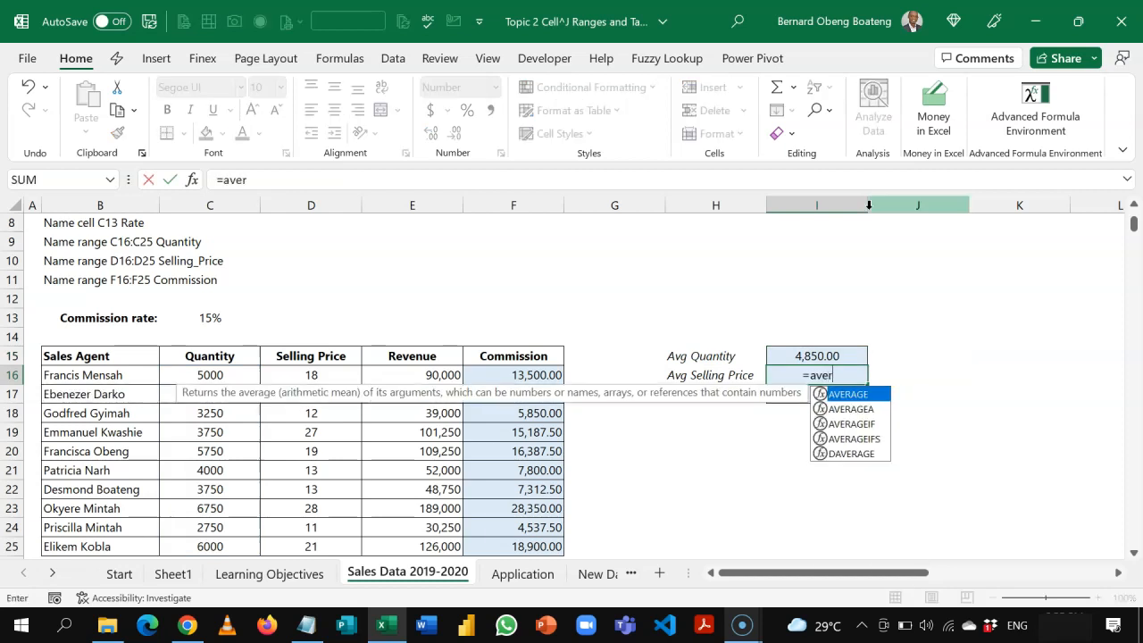
pyautogui.press('Tab')
pyautogui.write('sel')
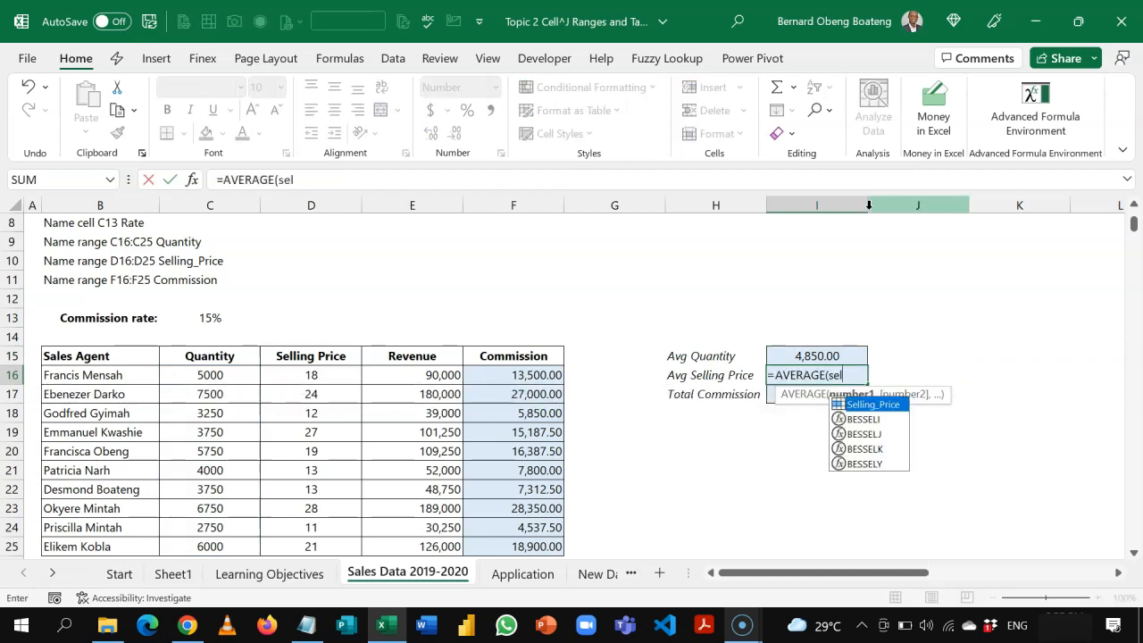
pyautogui.press('Tab')
pyautogui.write(')')
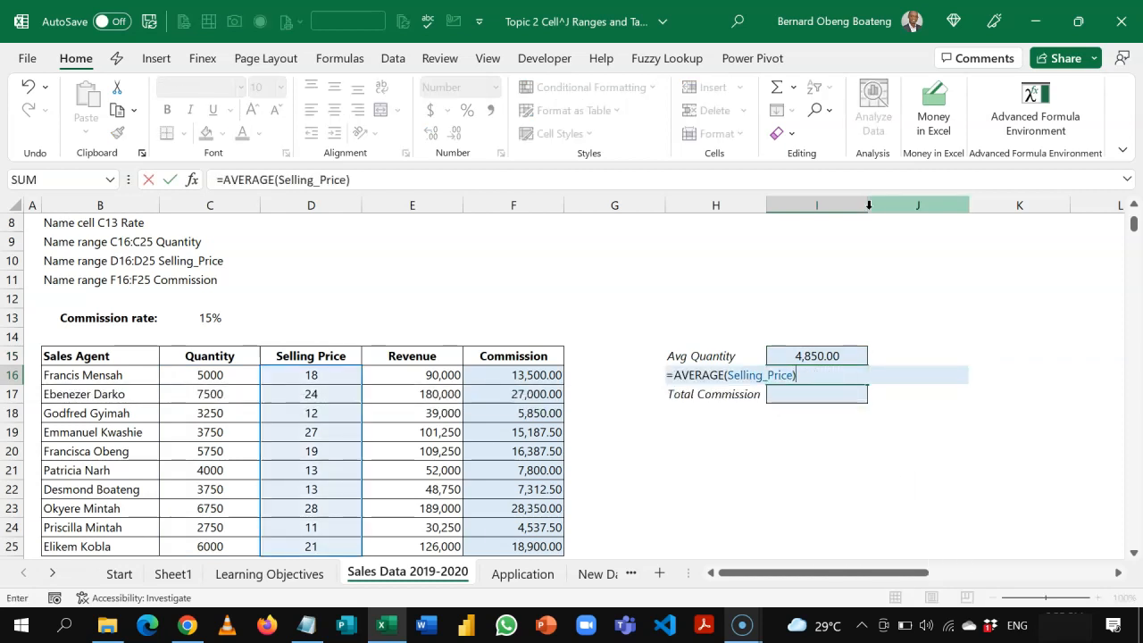
pyautogui.press('Return')
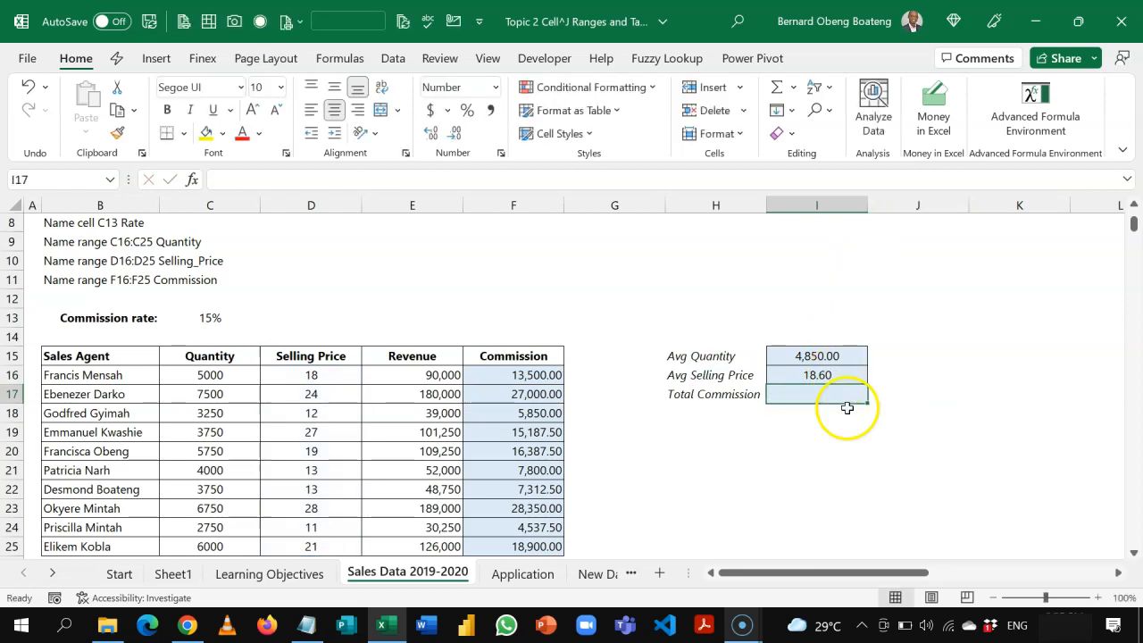
# Name the commission values F16:F25 by creating the name from the top-row header of the selection F15:F25
pyautogui.click(544, 356)
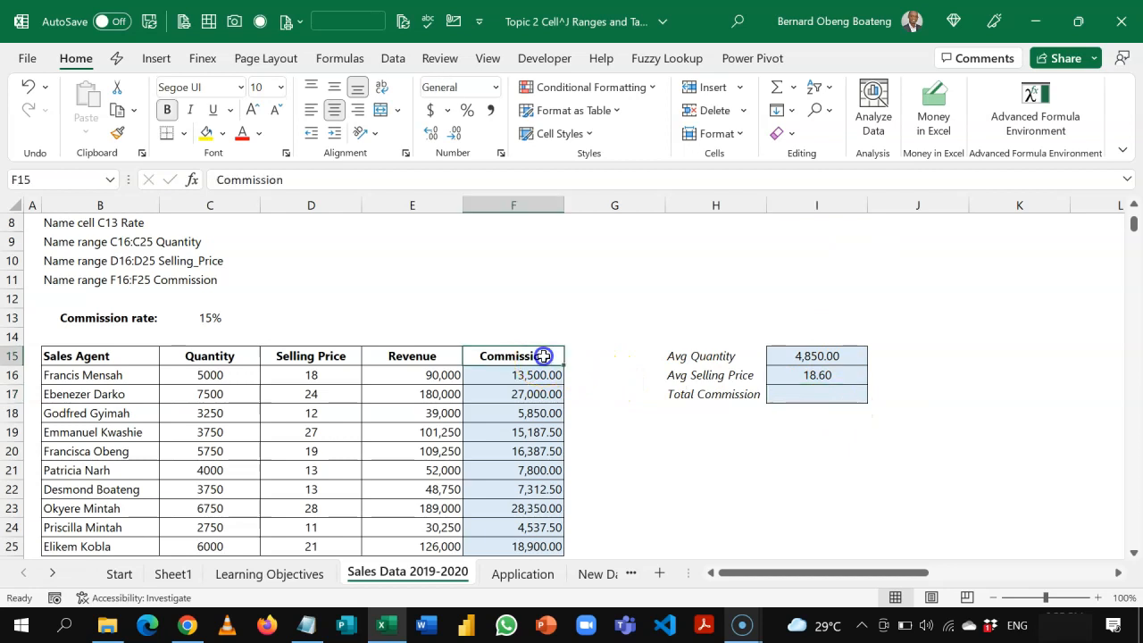
pyautogui.hotkey('shift', 'Down')
pyautogui.hotkey('shift', 'Down')
pyautogui.hotkey('shift', 'Down')
pyautogui.hotkey('shift', 'Down')
pyautogui.hotkey('shift', 'Down')
pyautogui.hotkey('shift', 'Down')
pyautogui.hotkey('shift', 'Down')
pyautogui.hotkey('shift', 'Down')
pyautogui.hotkey('shift', 'Down')
pyautogui.hotkey('shift', 'Down')
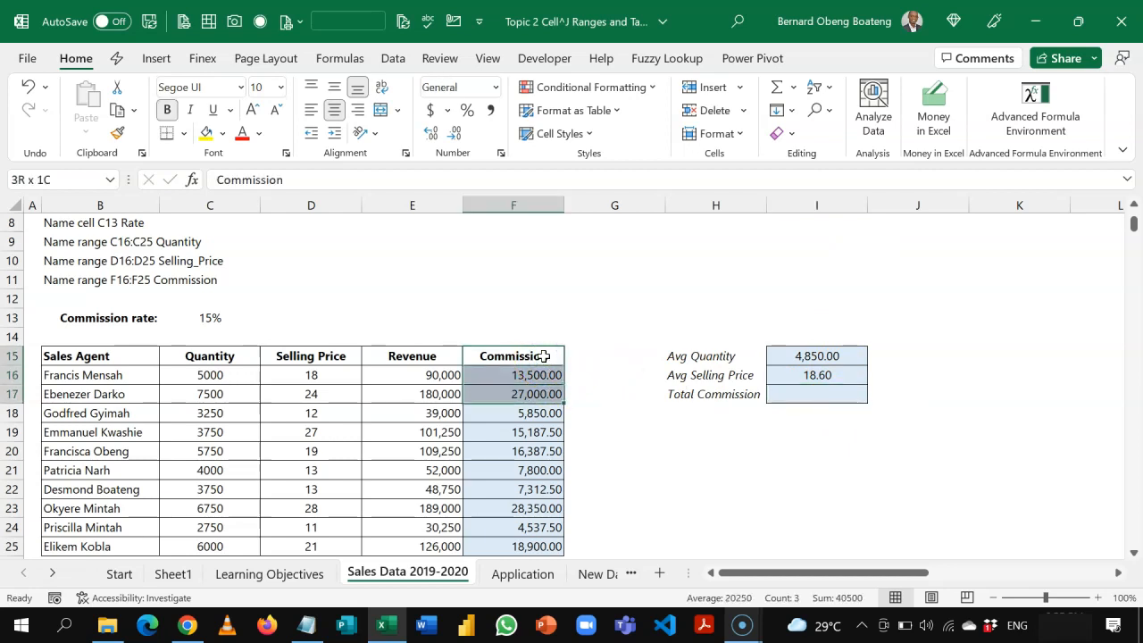
pyautogui.click(425, 302)
pyautogui.hotkey('alt', 'F3')
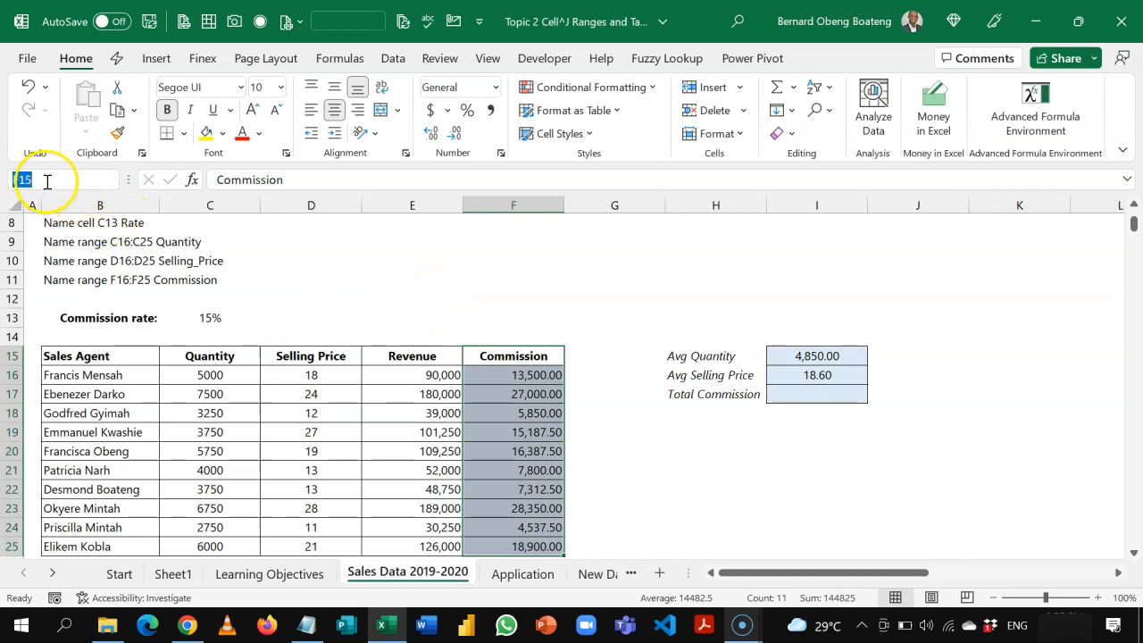
pyautogui.click(357, 59)
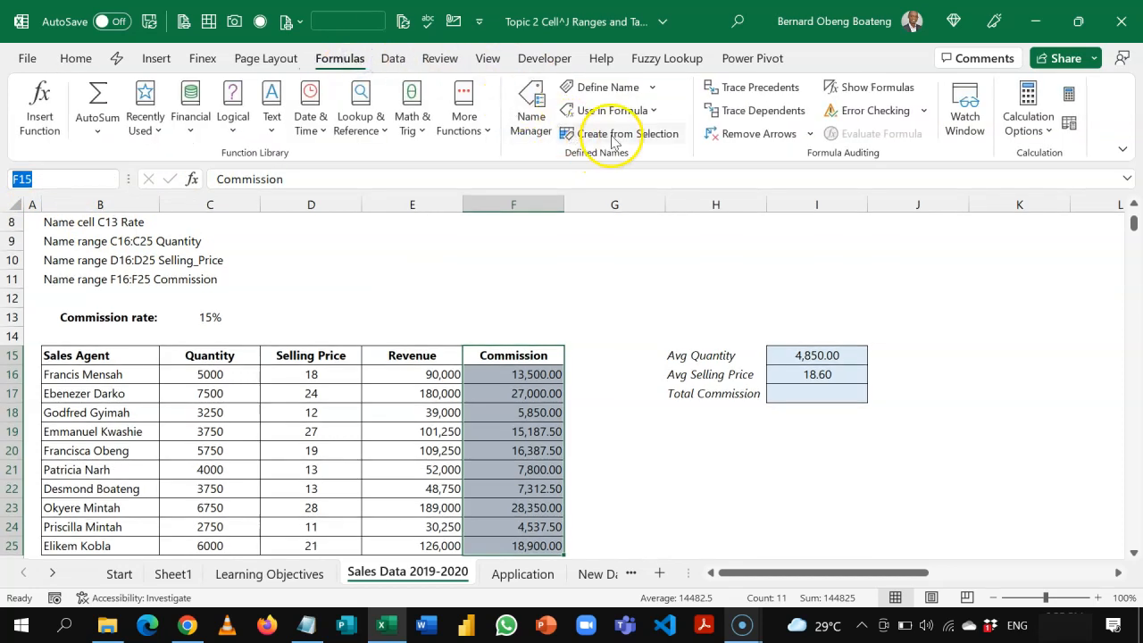
pyautogui.click(613, 136)
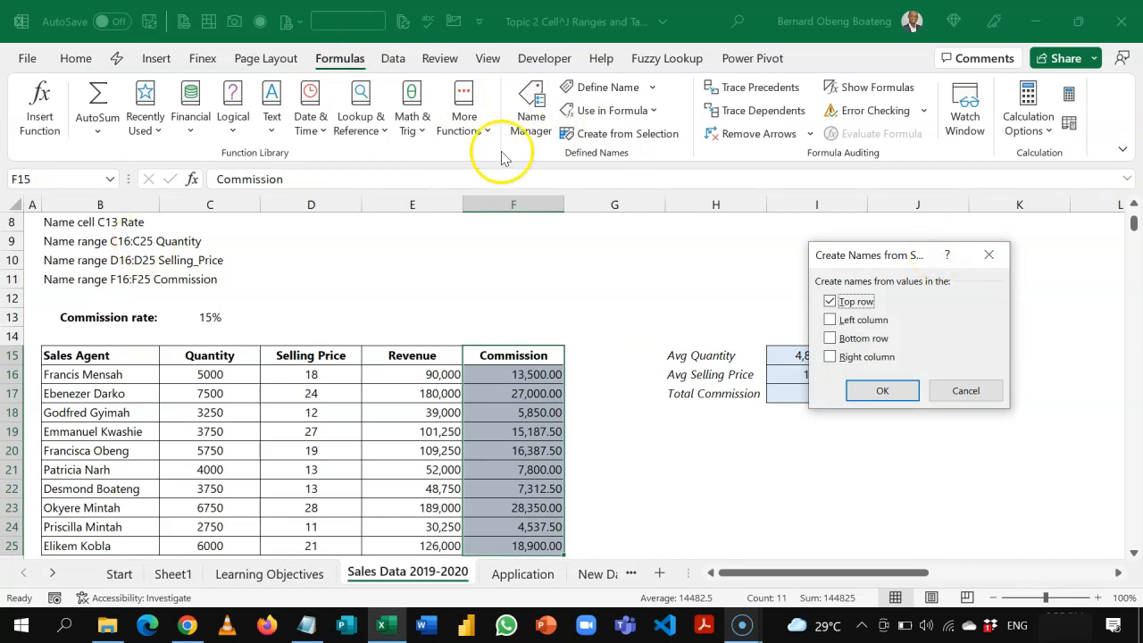
pyautogui.click(989, 255)
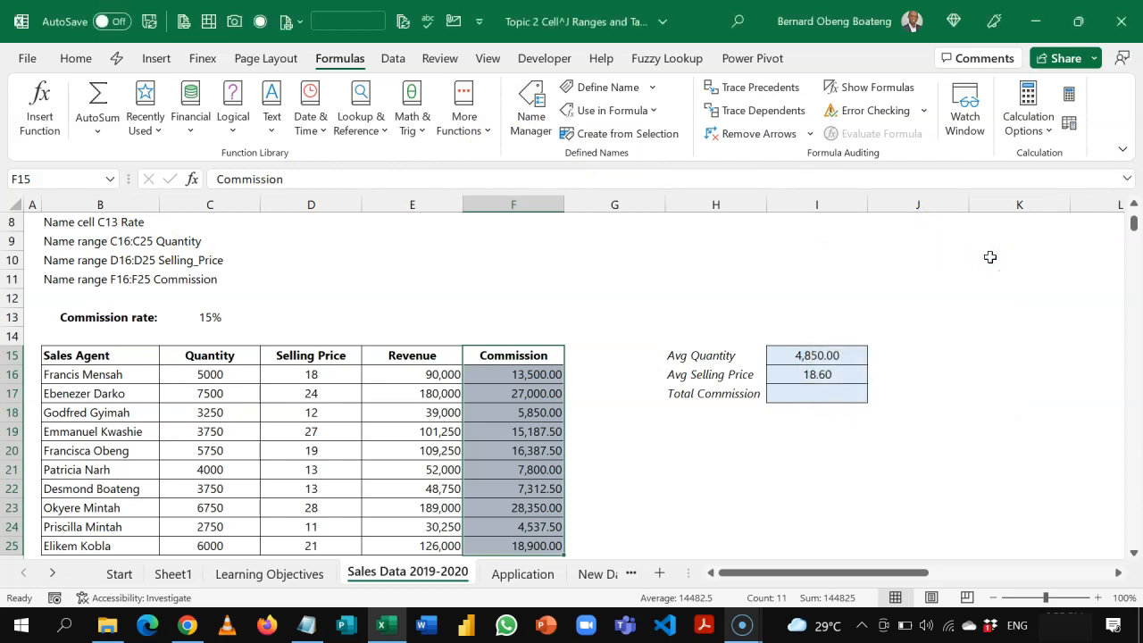
pyautogui.hotkey('alt', 'F3')
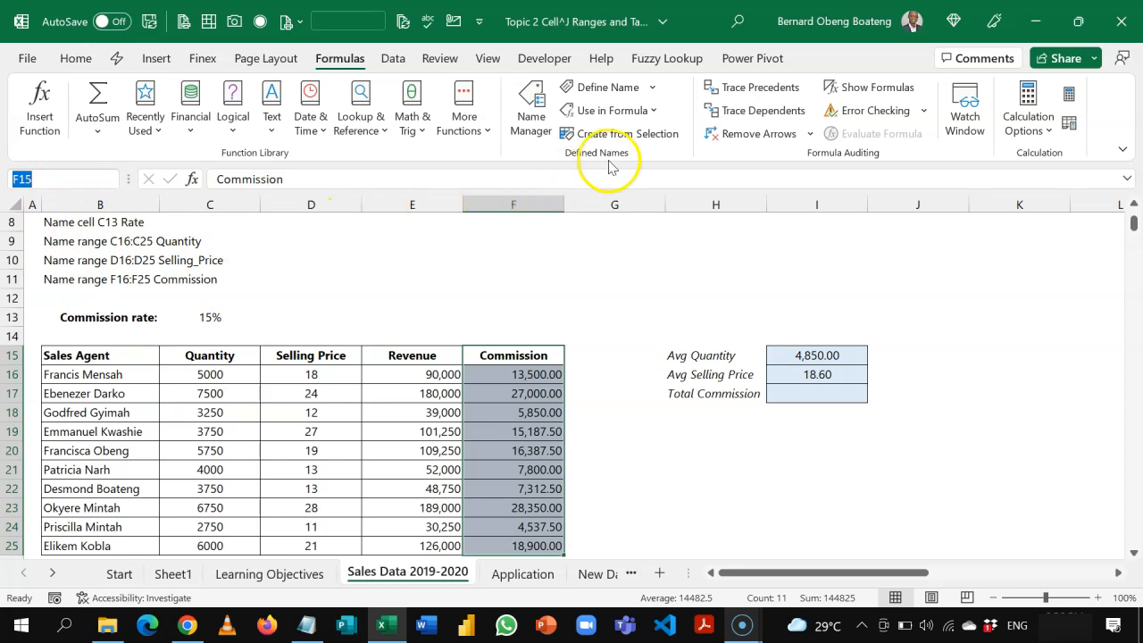
pyautogui.click(645, 134)
pyautogui.click(871, 389)
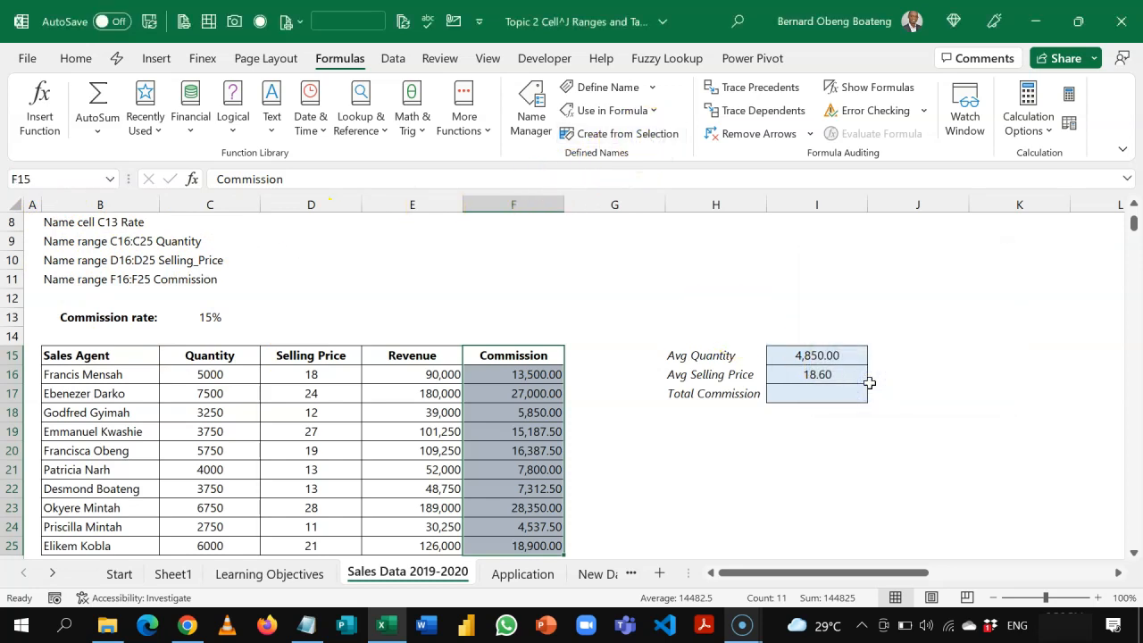
# Examine the Commission name and its referenced range in the Name Manager and its edit settings
pyautogui.click(688, 314)
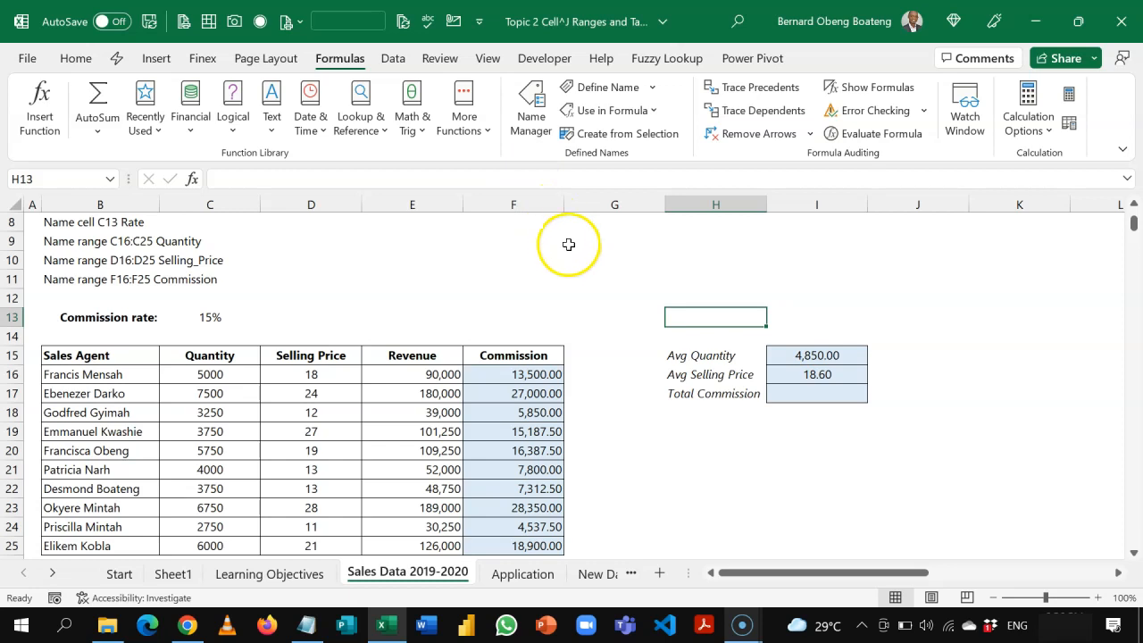
pyautogui.click(530, 131)
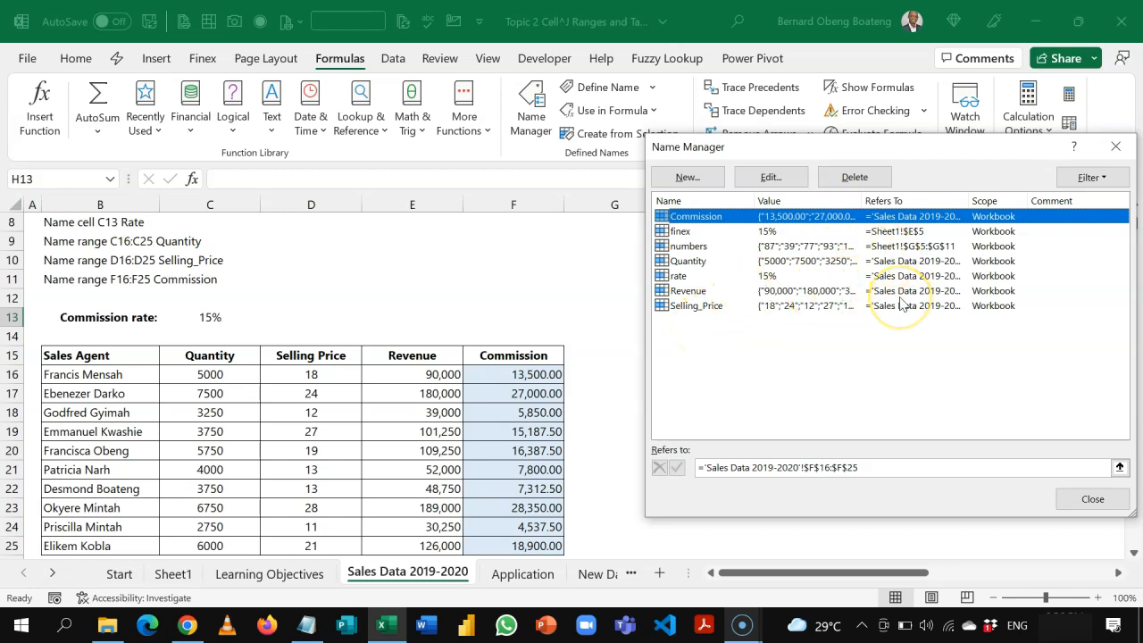
pyautogui.click(773, 175)
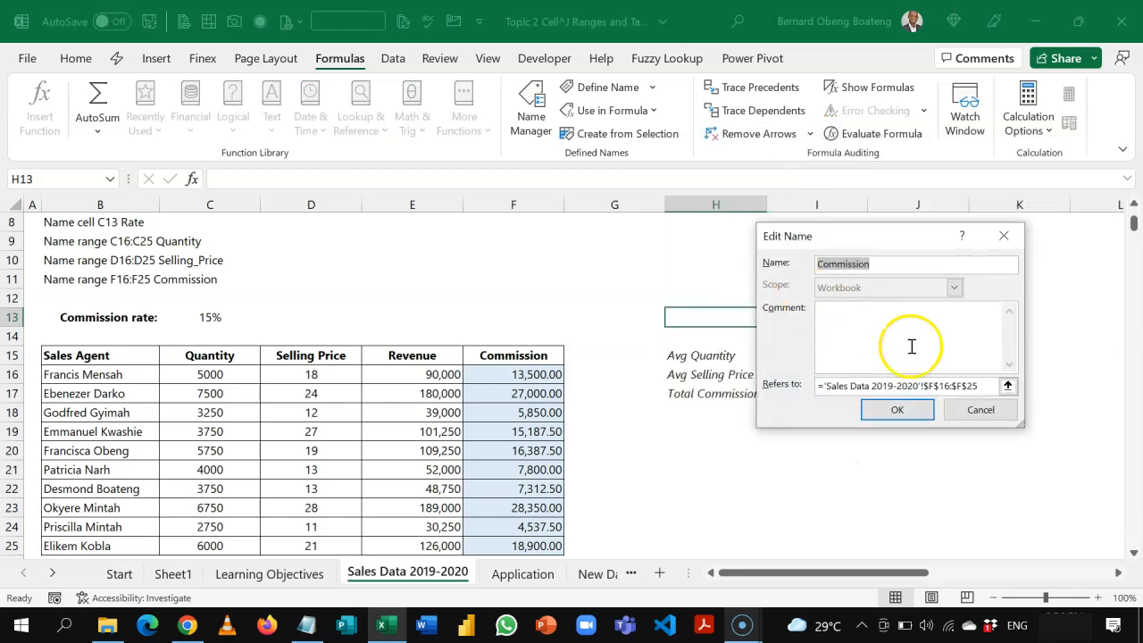
pyautogui.click(1003, 235)
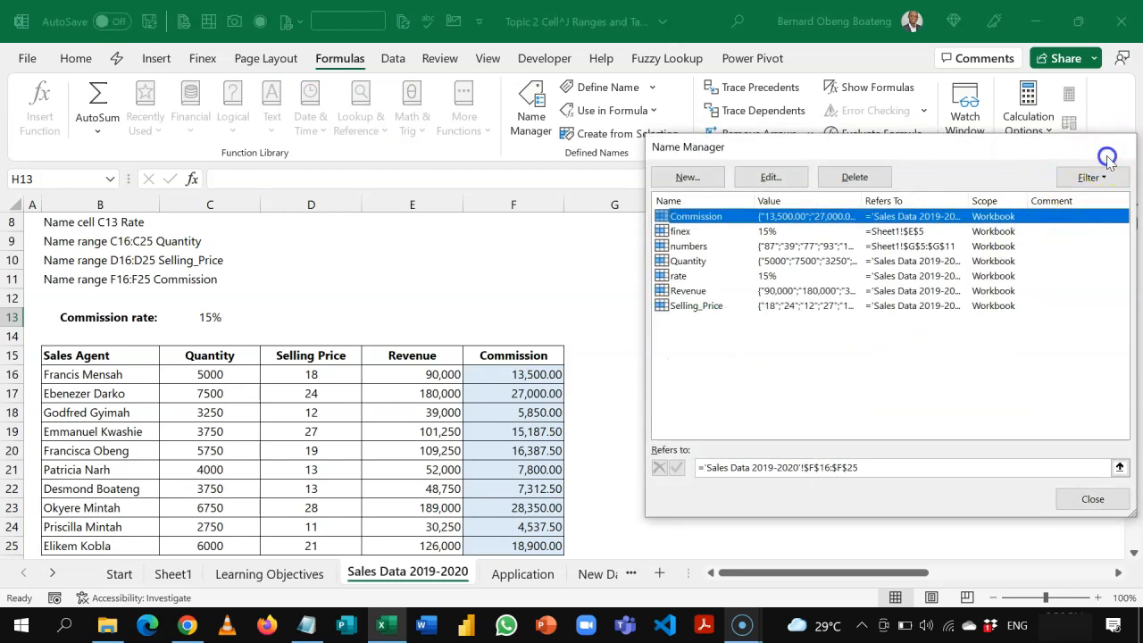
pyautogui.click(1115, 147)
pyautogui.click(829, 400)
pyautogui.write('sum')
pyautogui.press('Tab')
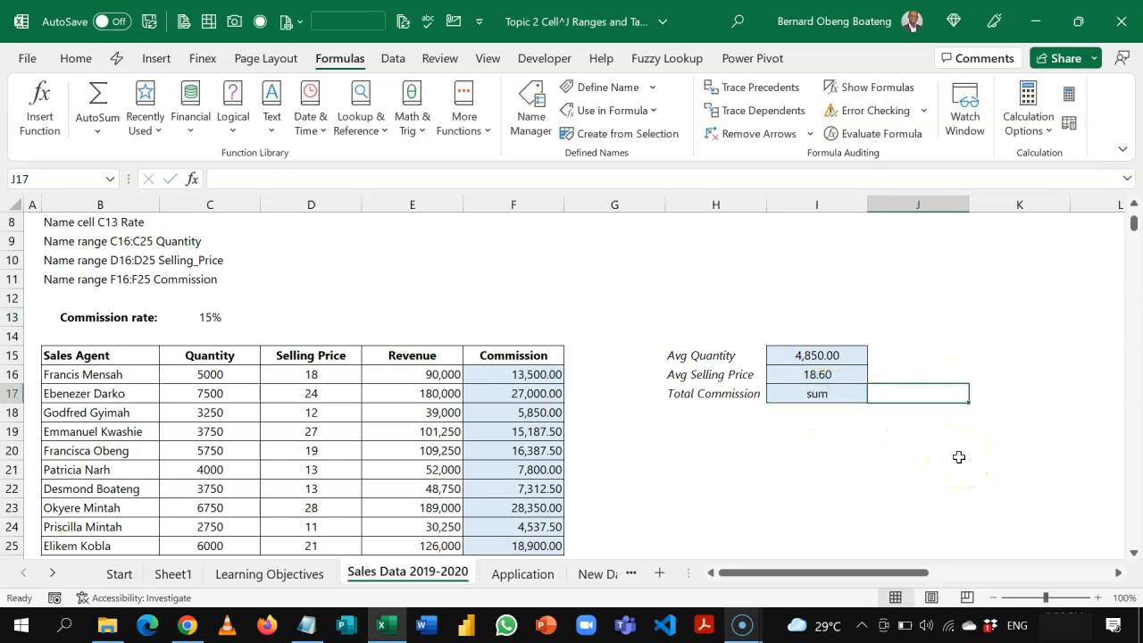
pyautogui.click(830, 401)
pyautogui.press('Delete')
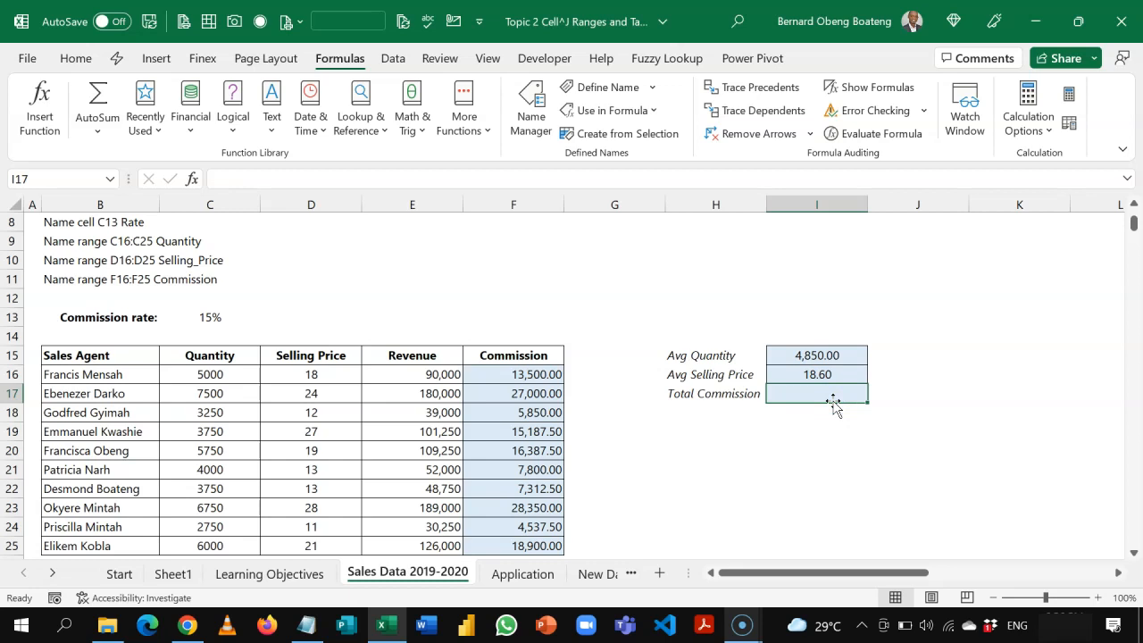
# Calculate the total commission in cell I17 with a SUM formula that uses the named range Commission
pyautogui.write('=sum')
pyautogui.press('Tab')
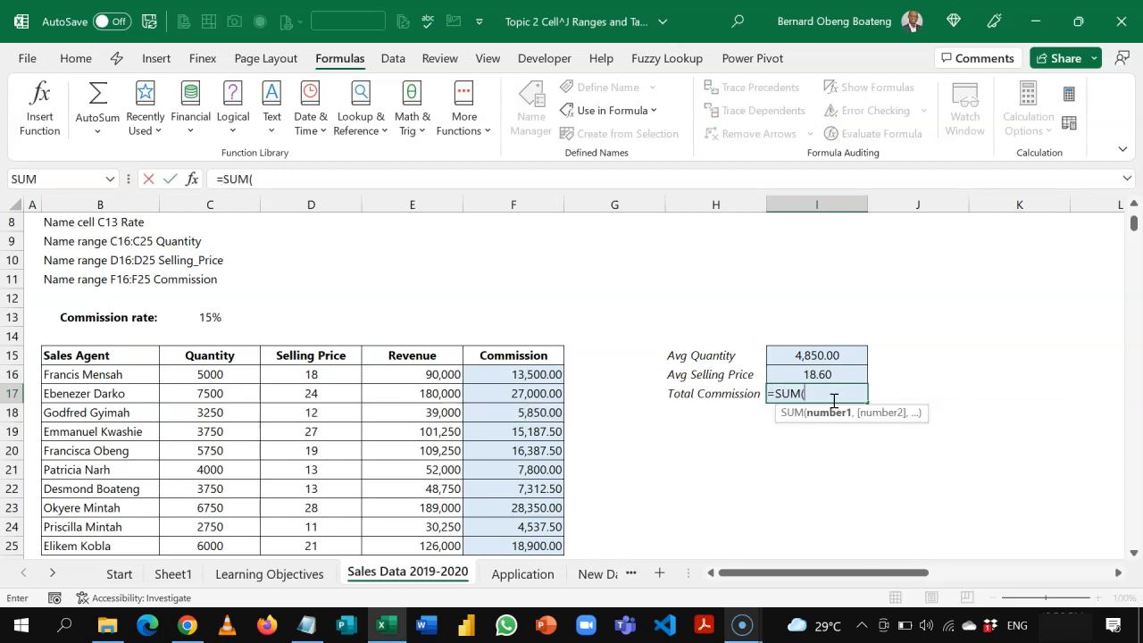
pyautogui.write('com')
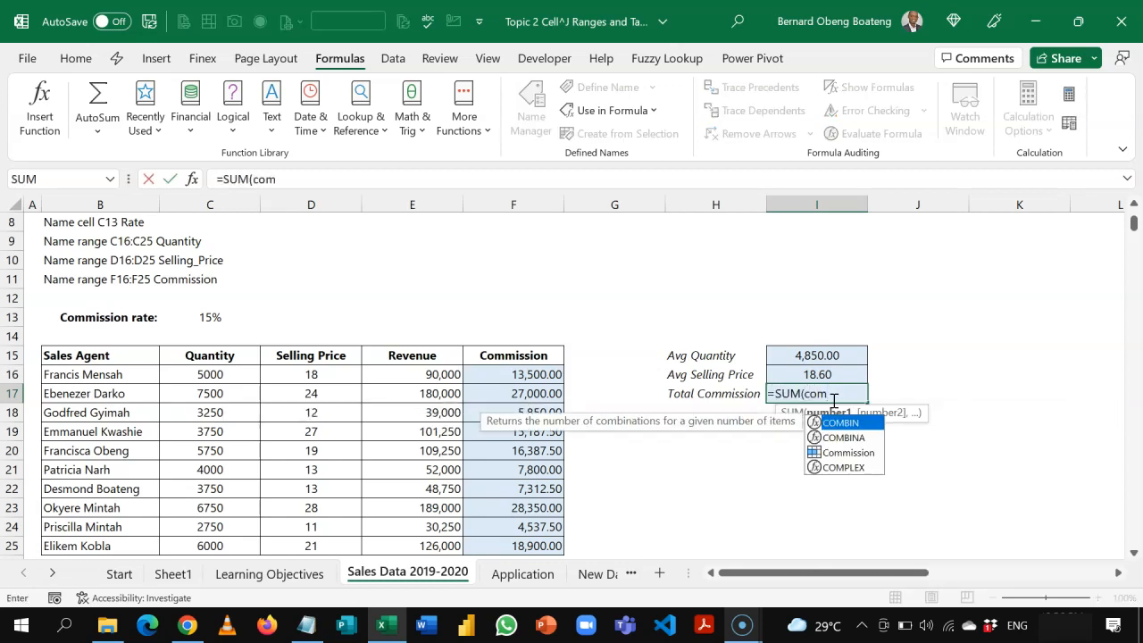
pyautogui.press('Down')
pyautogui.press('Down')
pyautogui.press('Tab')
pyautogui.press('Return')
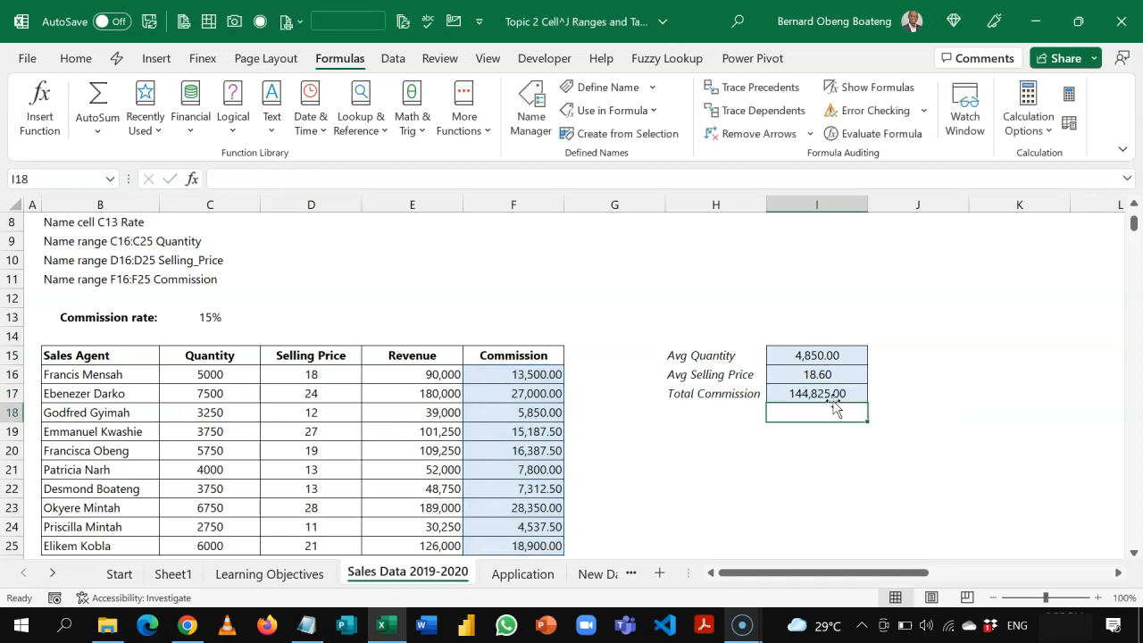
# Examine the Using Tables section with its AppleData task and the Apple Store Sales data below it
pyautogui.press('Down')
pyautogui.press('Down')
pyautogui.press('Down')
pyautogui.press('Down')
pyautogui.press('Down')
pyautogui.press('Down')
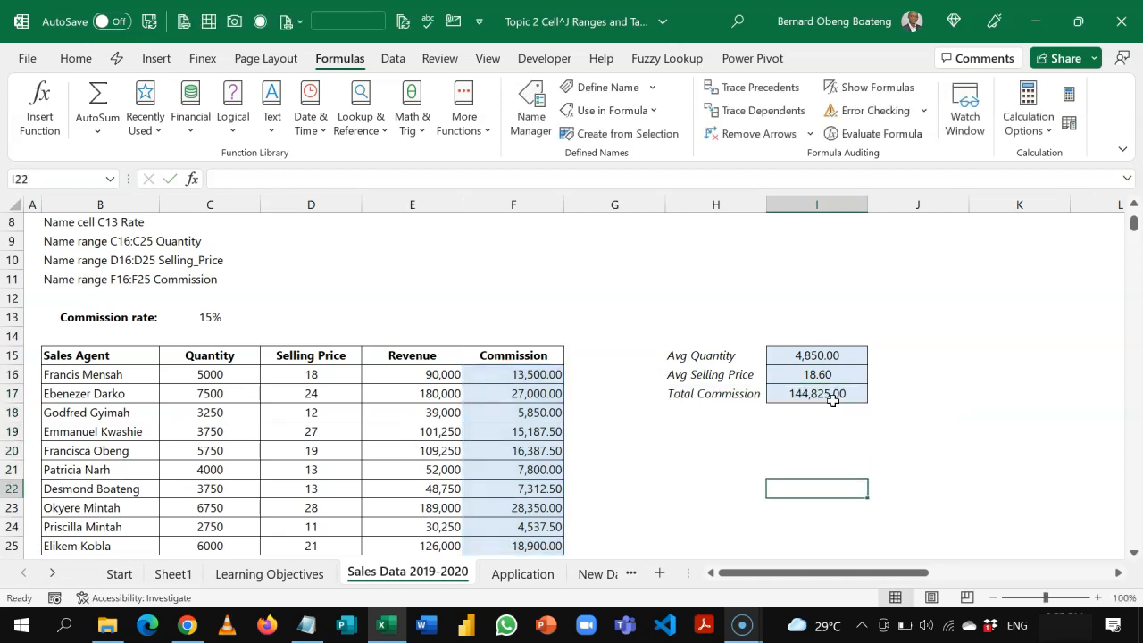
pyautogui.press('Down')
pyautogui.press('Down')
pyautogui.press('Down')
pyautogui.press('Down')
pyautogui.press('Down')
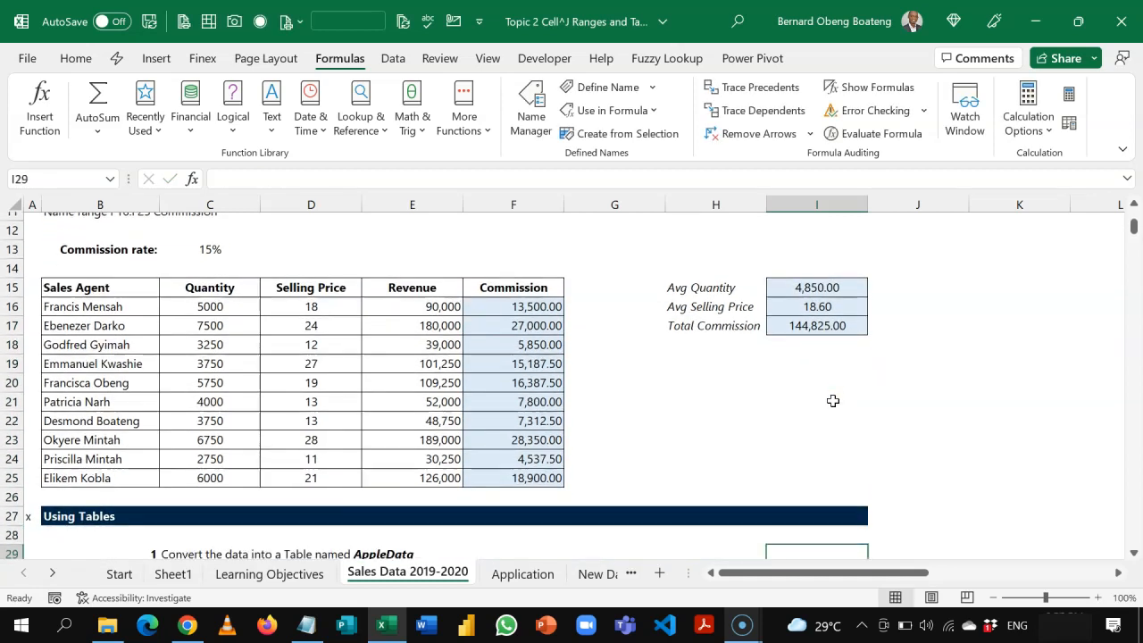
pyautogui.press('Left')
pyautogui.press('Left')
pyautogui.press('Left')
pyautogui.press('Left')
pyautogui.press('Left')
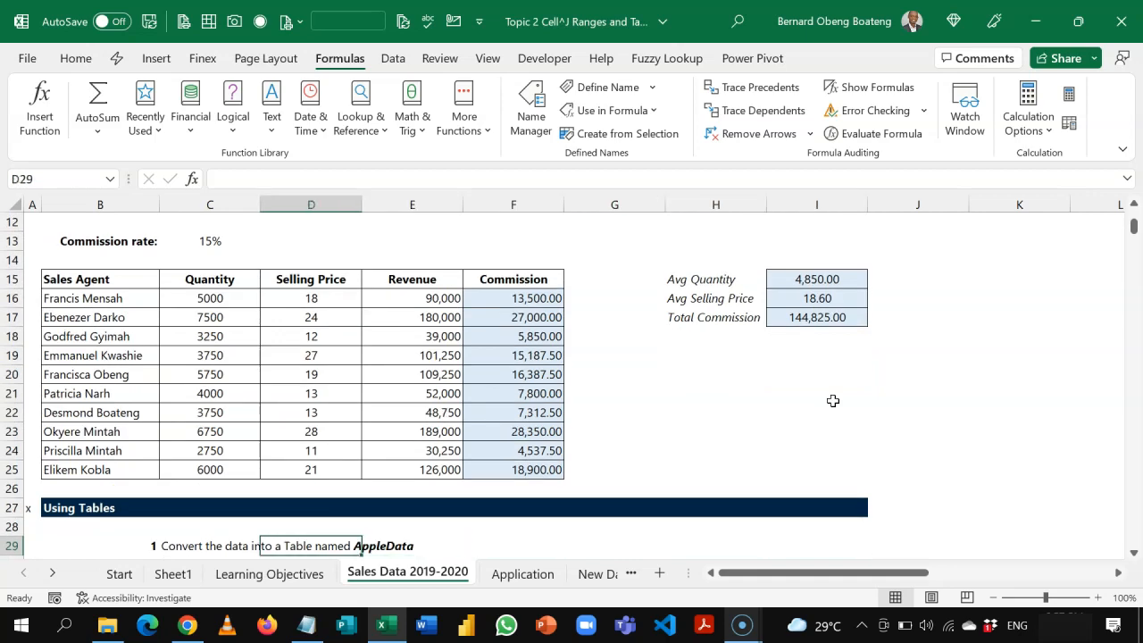
pyautogui.press('Up')
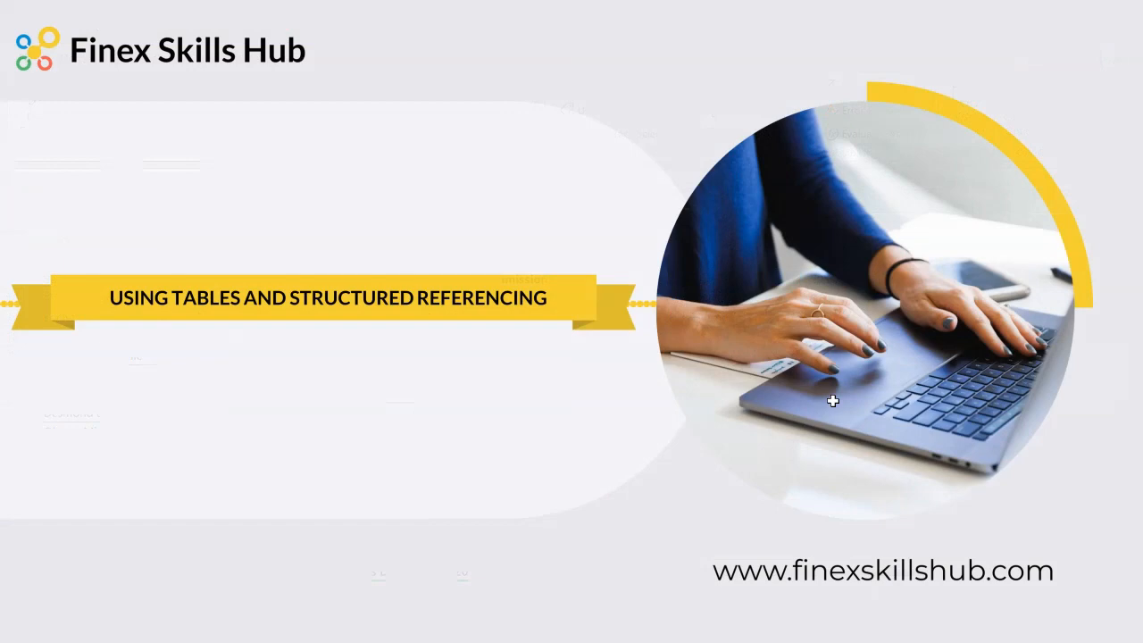
pyautogui.click(505, 247)
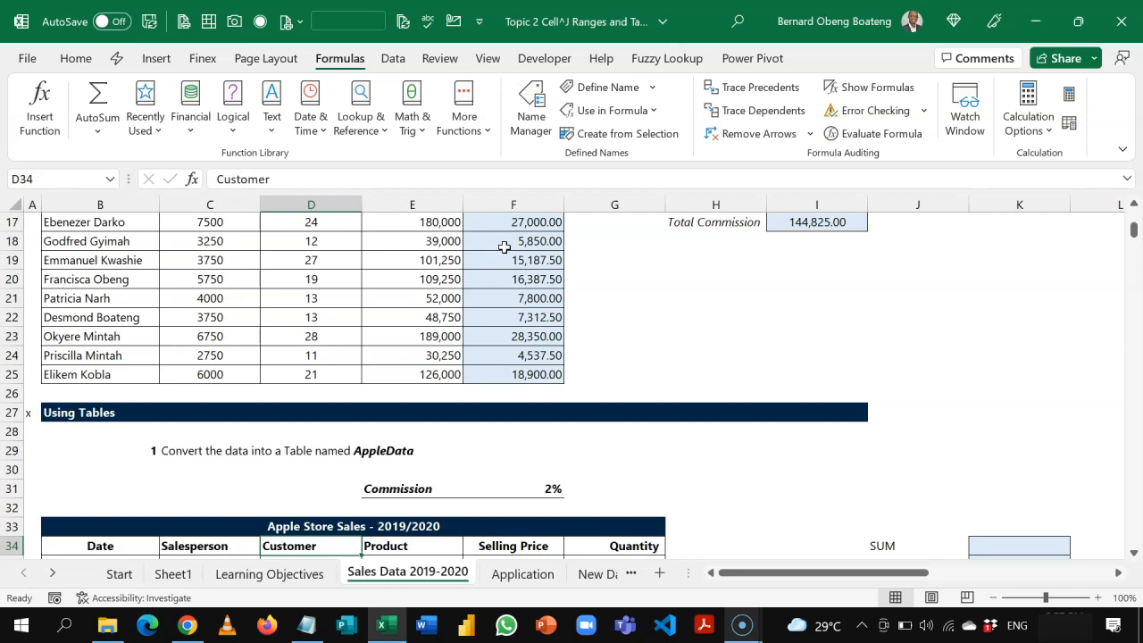
pyautogui.press('Down')
pyautogui.press('Down')
pyautogui.press('Down')
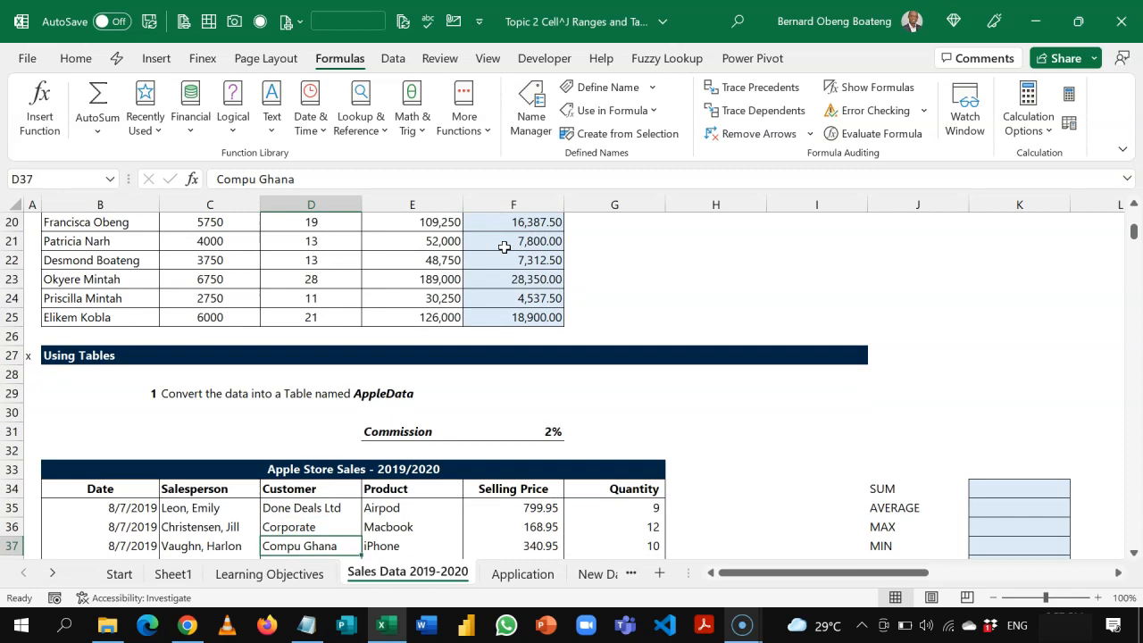
pyautogui.press('Down')
pyautogui.press('Down')
pyautogui.press('Down')
pyautogui.press('Down')
pyautogui.press('Down')
pyautogui.press('Down')
pyautogui.press('Down')
pyautogui.press('Down')
pyautogui.press('Down')
pyautogui.press('Down')
pyautogui.press('Down')
pyautogui.press('Down')
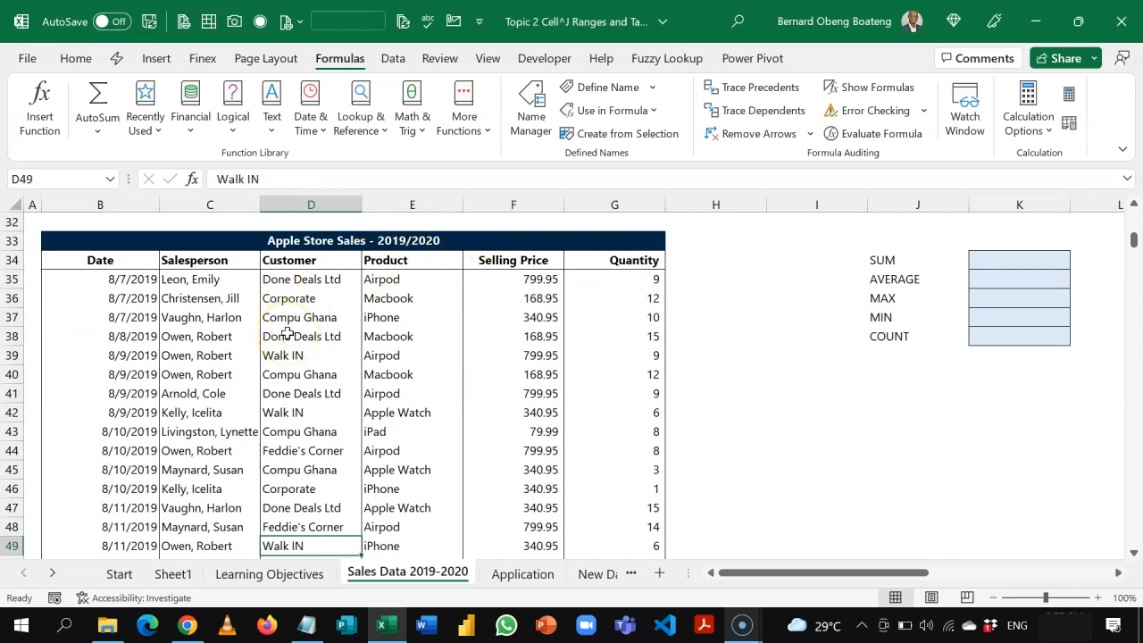
# Examine the extent of the Apple Store Sales data by selecting its headers, the full data range and title row 33
pyautogui.click(138, 267)
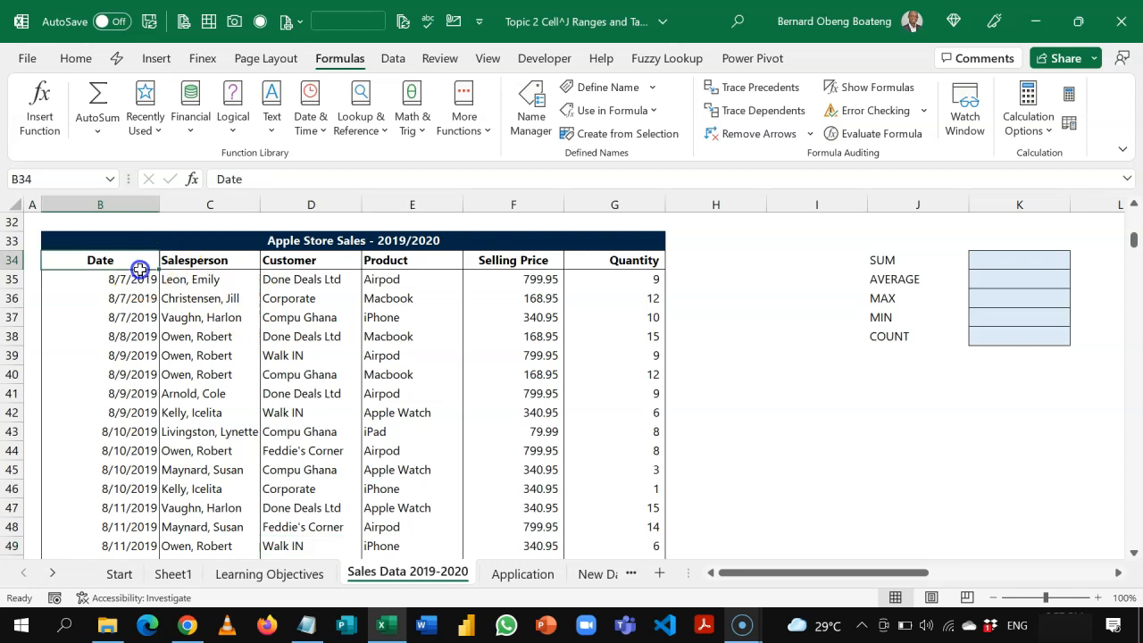
pyautogui.hotkey('ctrl', 'shift', 'Right')
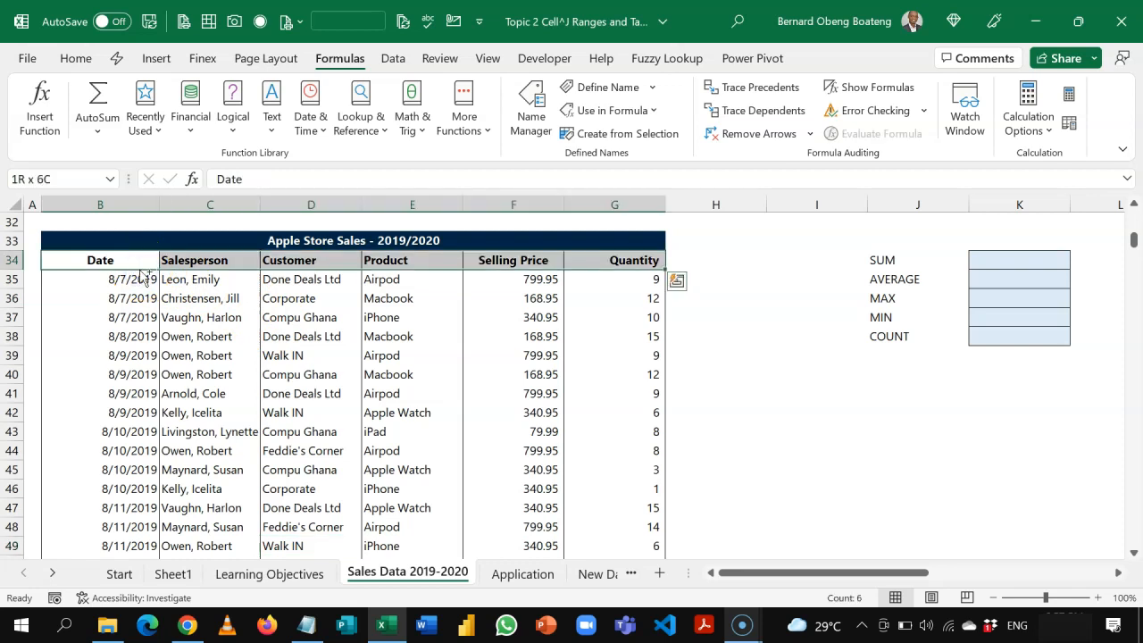
pyautogui.press('Down')
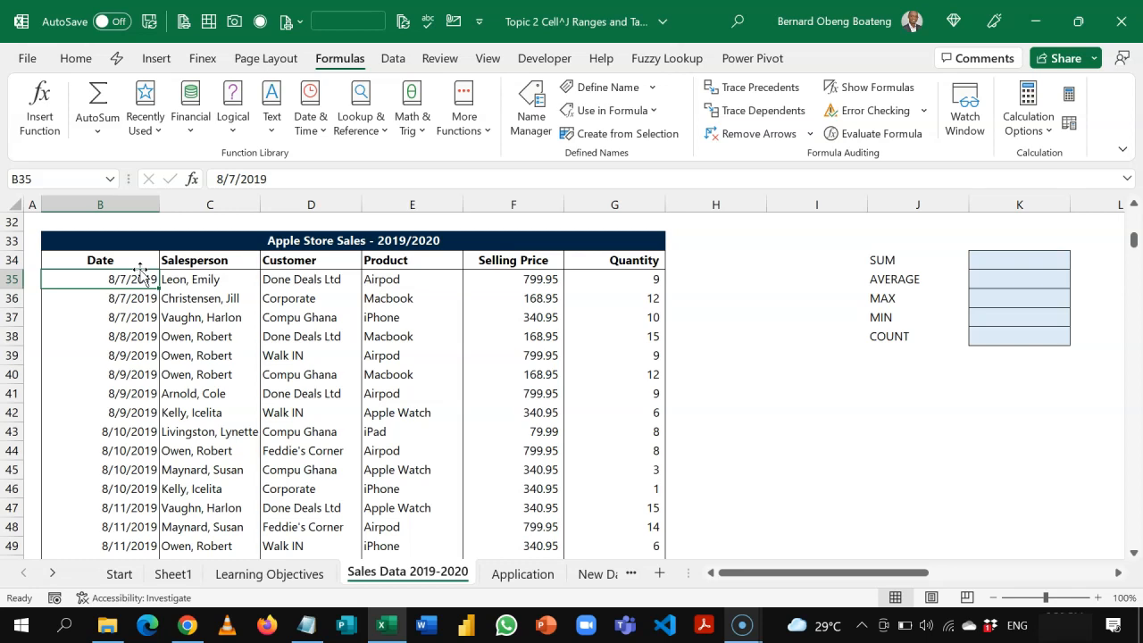
pyautogui.press('Up')
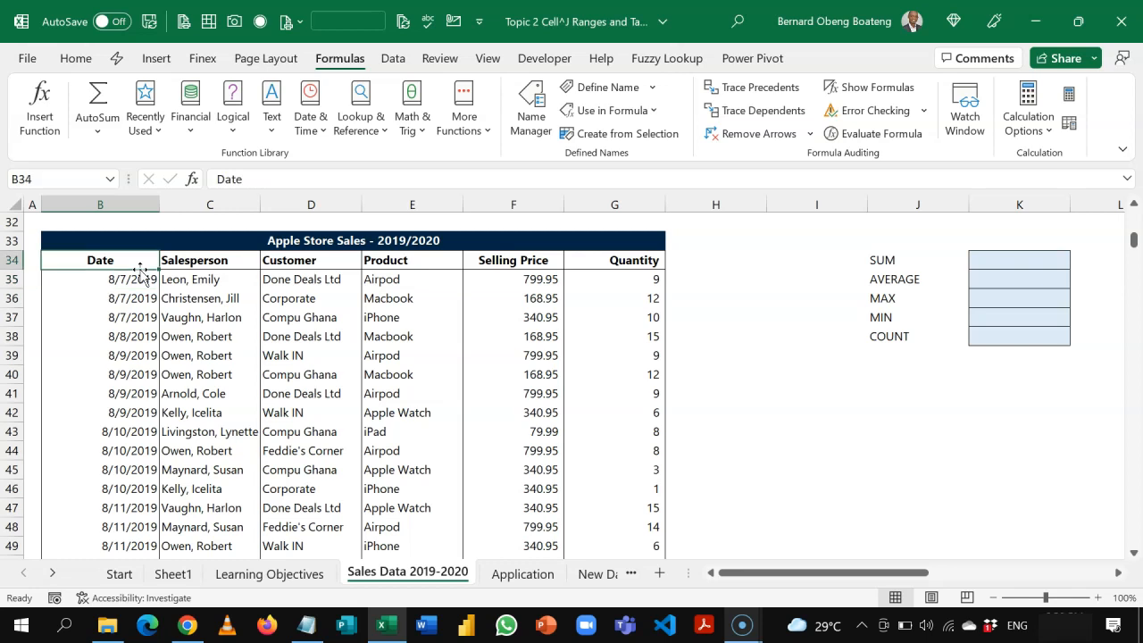
pyautogui.hotkey('ctrl', 'shift', 'Right')
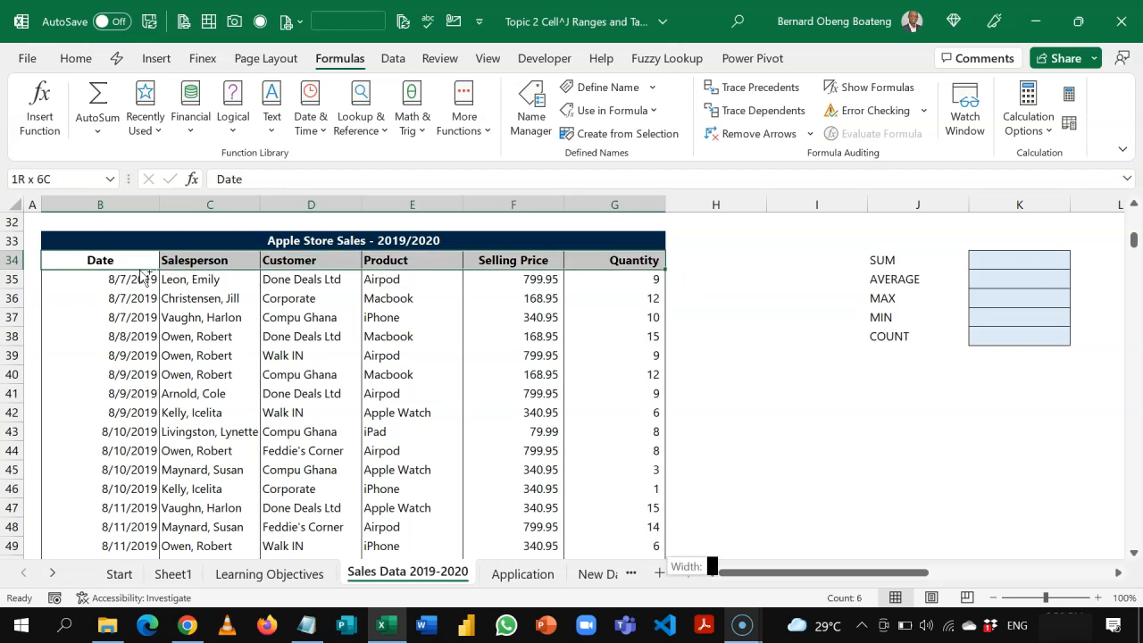
pyautogui.hotkey('ctrl', 'shift', 'Down')
pyautogui.hotkey('ctrl', 'BackSpace')
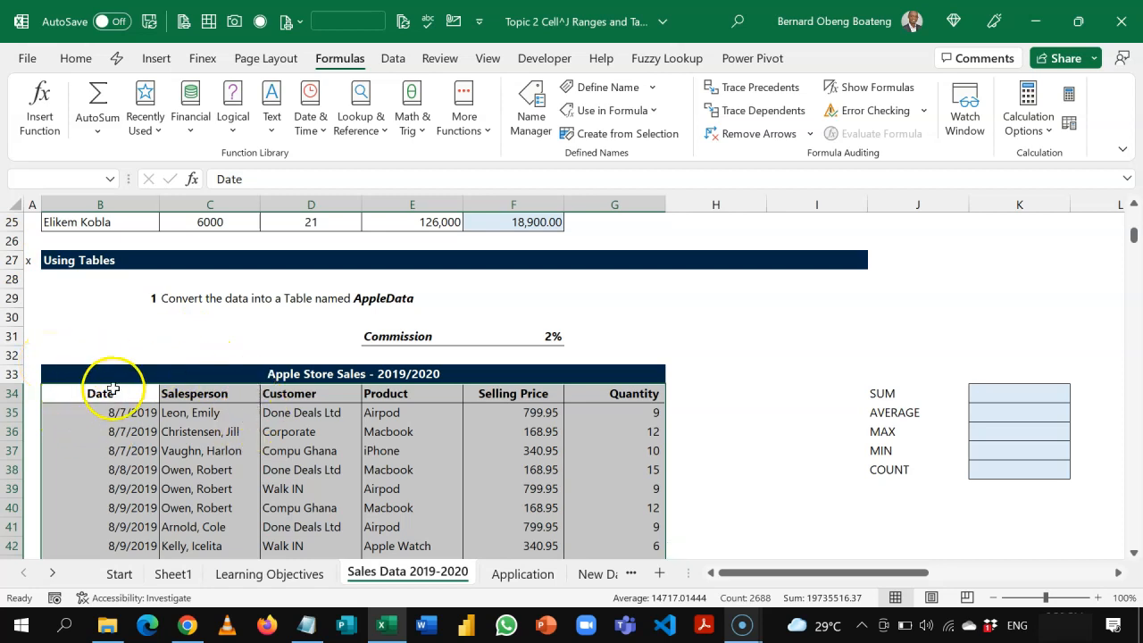
pyautogui.click(13, 375)
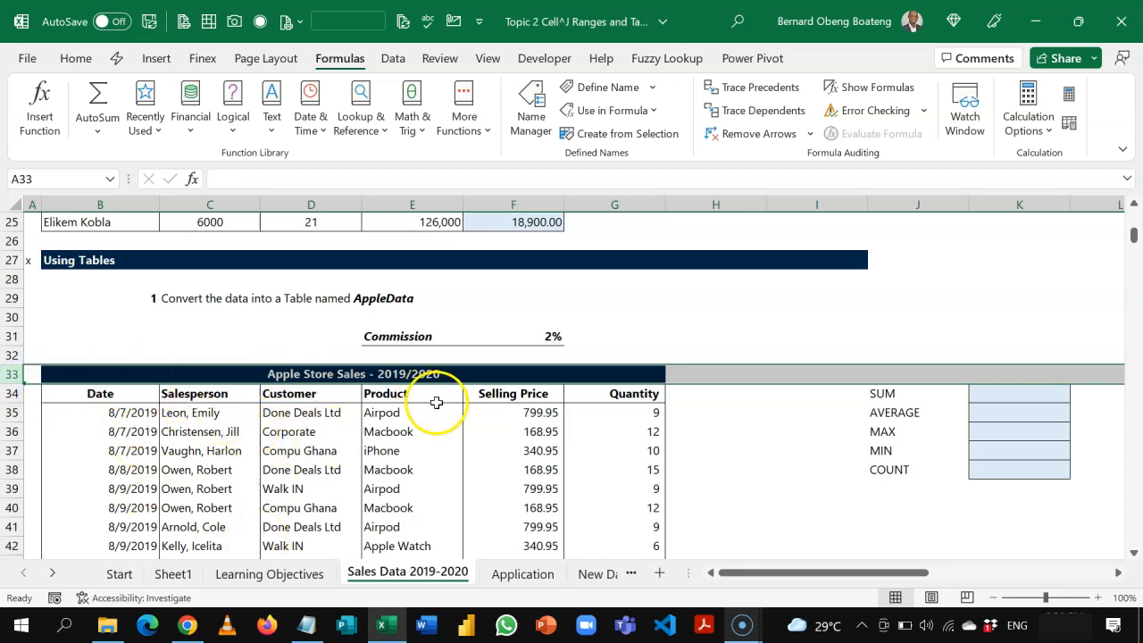
pyautogui.click(100, 393)
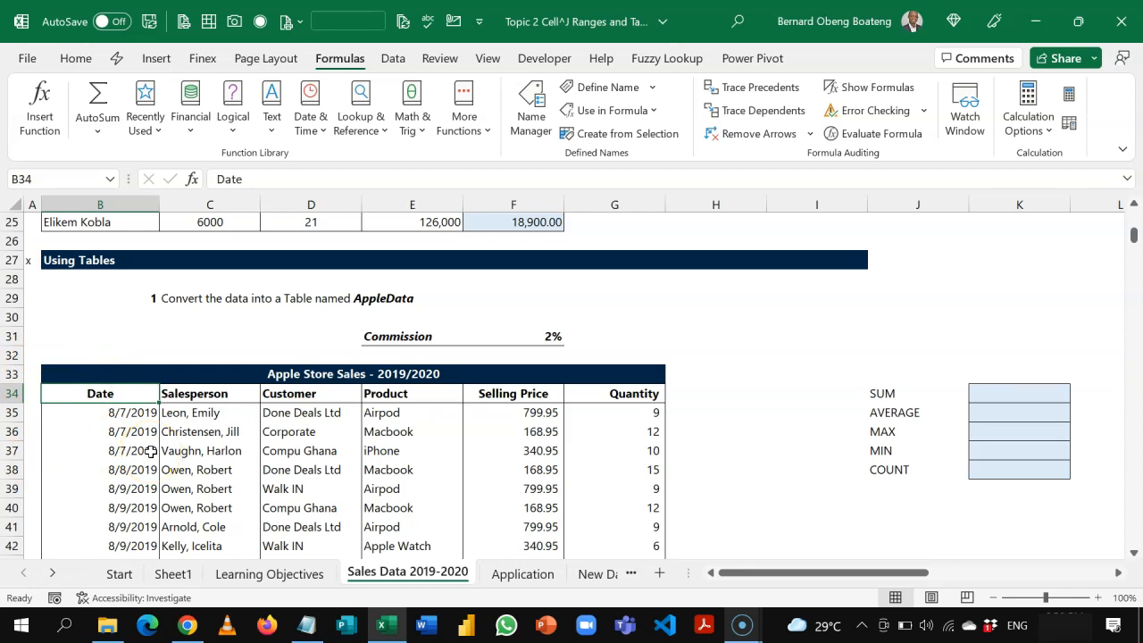
# Insert blank cells at B34:G34 above the Apple Store Sales headers, shifting the existing cells down
pyautogui.click(118, 394)
pyautogui.hotkey('shift', 'Right')
pyautogui.hotkey('shift', 'Right')
pyautogui.hotkey('shift', 'Right')
pyautogui.hotkey('shift', 'Right')
pyautogui.hotkey('shift', 'Right')
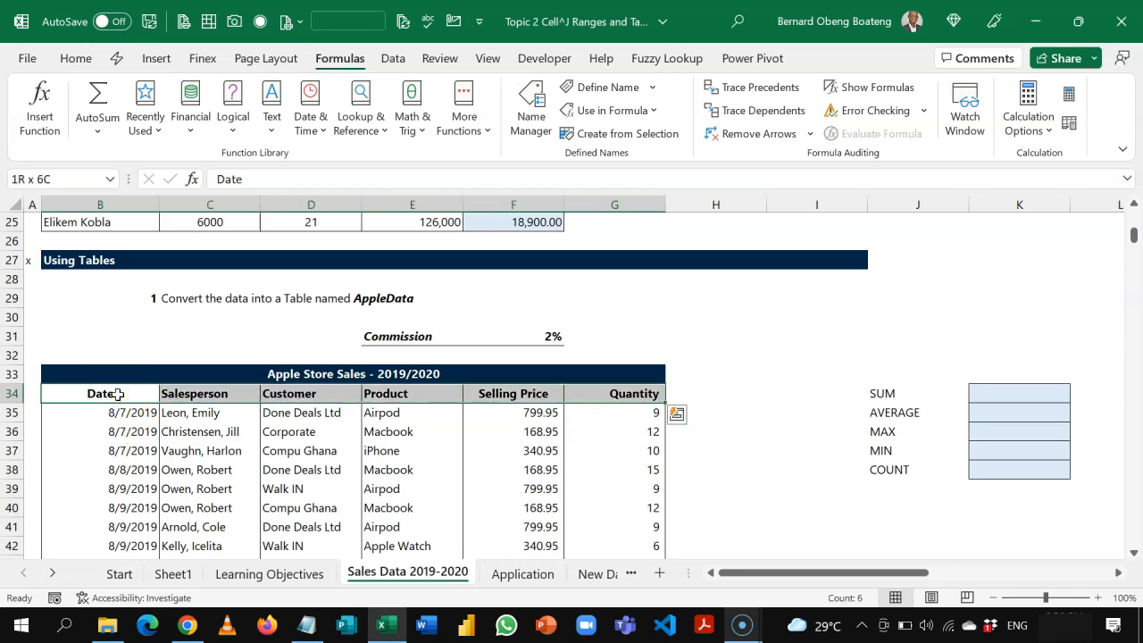
pyautogui.hotkey('ctrl', 'shift', '+')
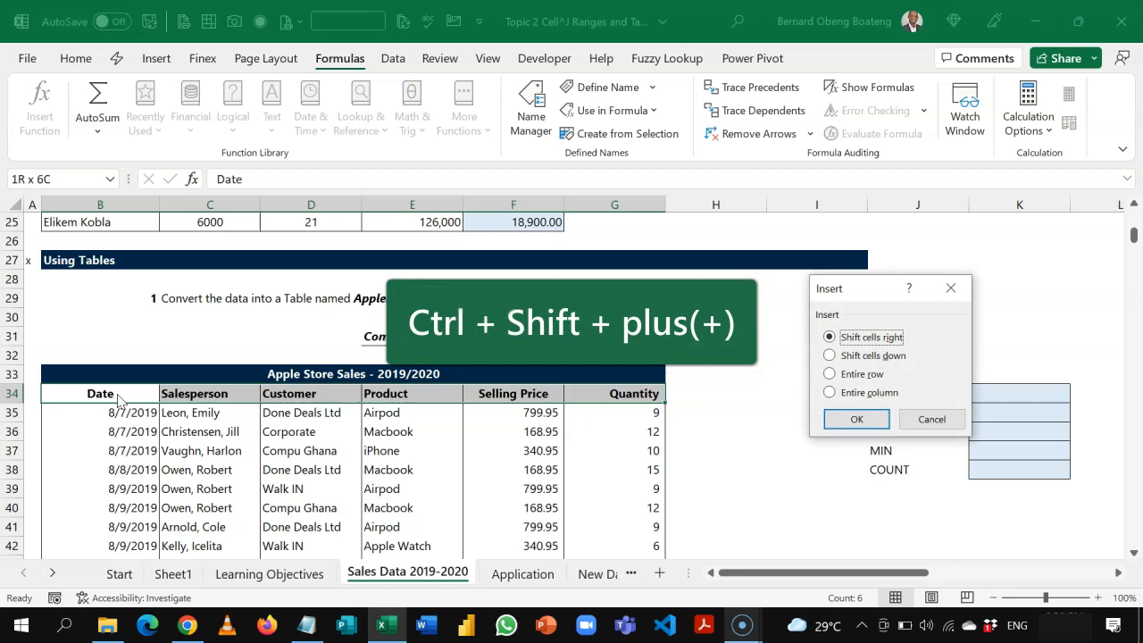
pyautogui.click(866, 358)
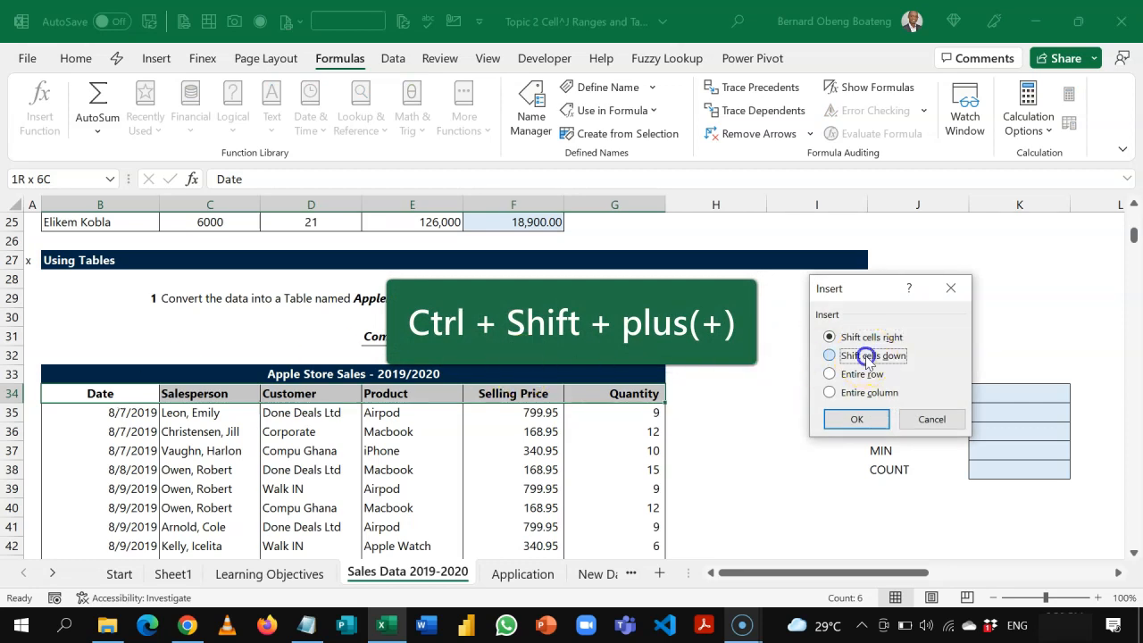
pyautogui.click(847, 419)
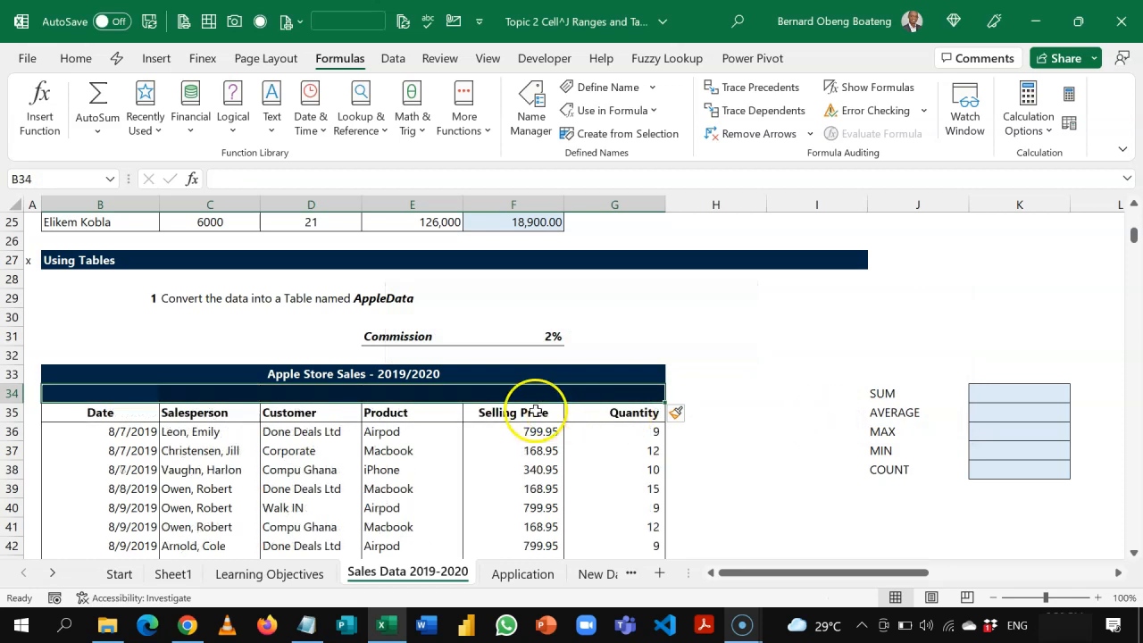
# Clear everything, including the dark fill, from the inserted blank cells B34:G34
pyautogui.press('alt')
pyautogui.press('h')
pyautogui.press('e')
pyautogui.press('a')
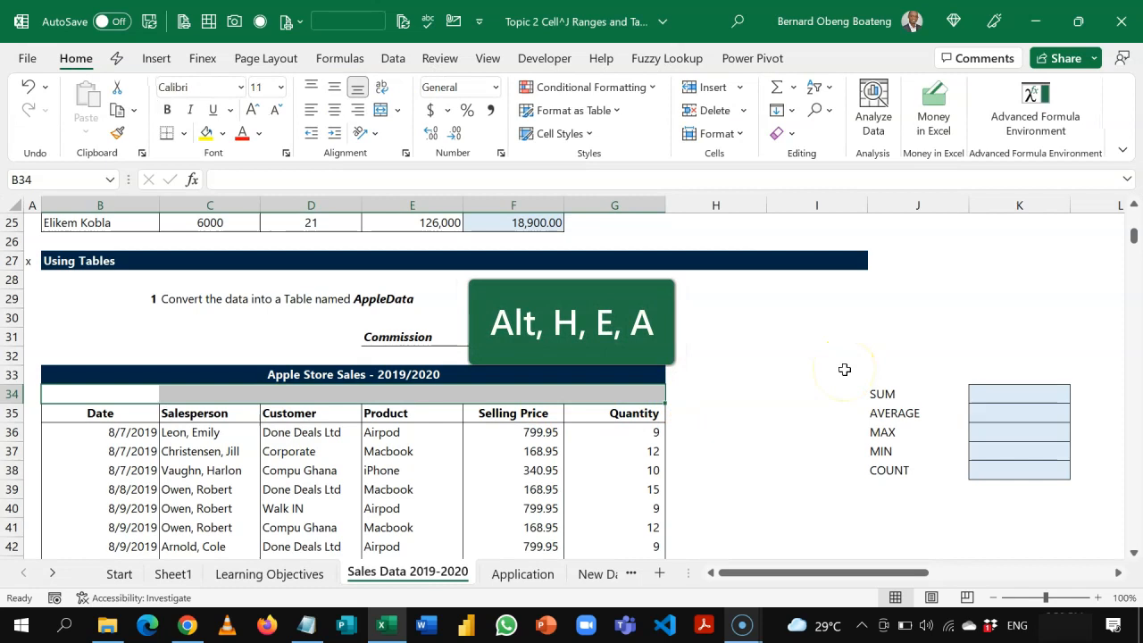
pyautogui.press('Left')
pyautogui.press('Down')
pyautogui.press('Down')
pyautogui.press('Down')
pyautogui.press('Down')
pyautogui.press('Down')
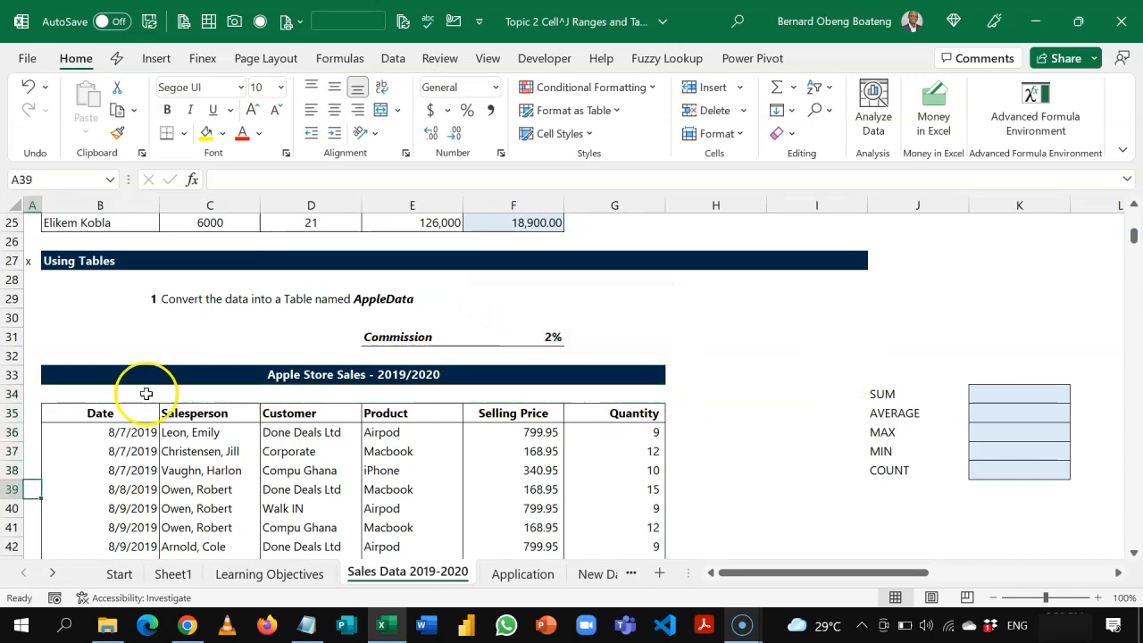
# Examine how blank row 34, column A and column H separate the sales data from the surrounding cells
pyautogui.click(12, 394)
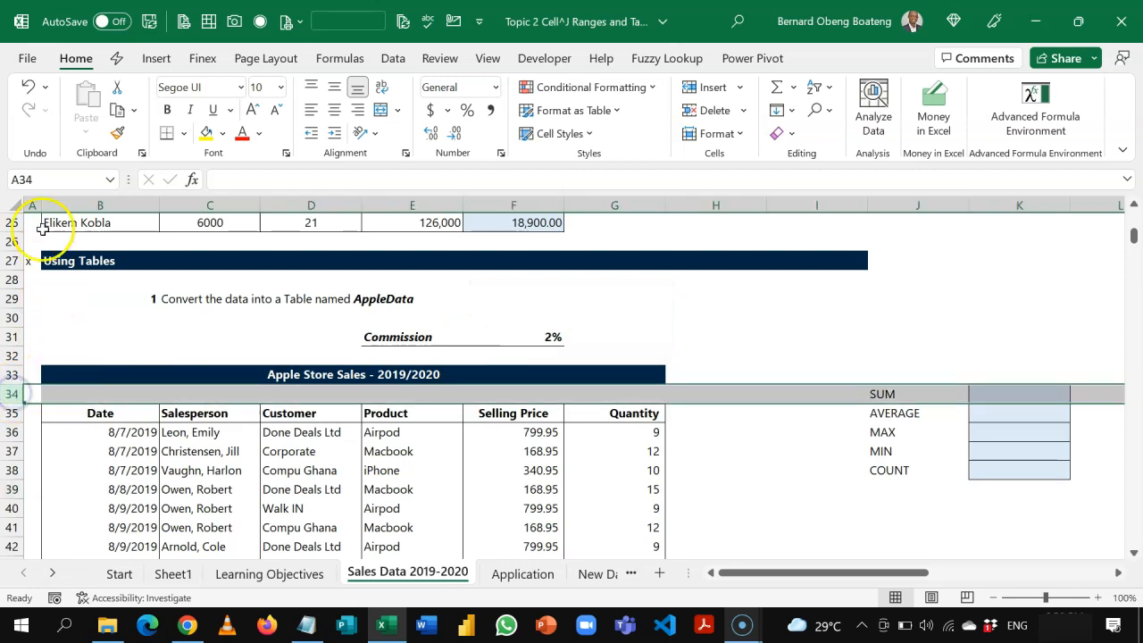
pyautogui.click(27, 203)
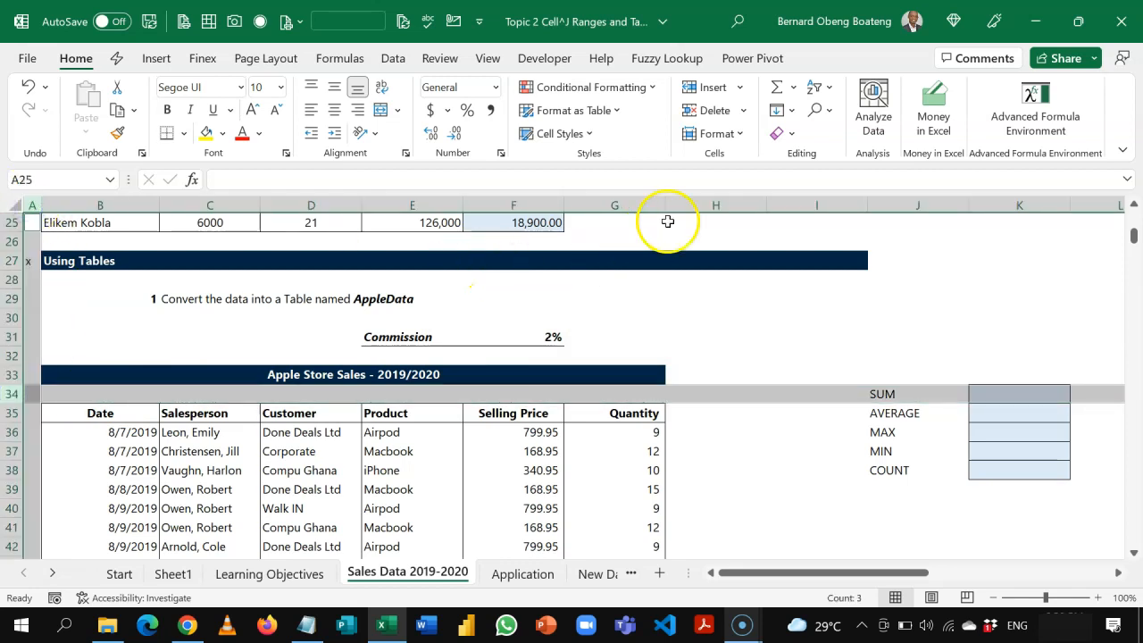
pyautogui.click(699, 201)
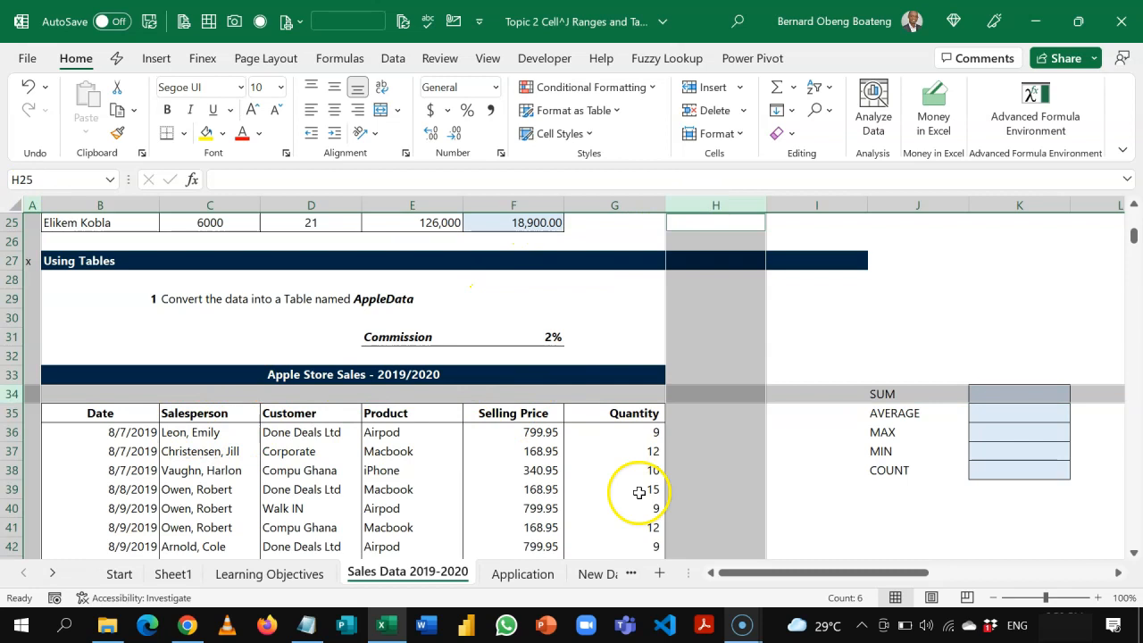
# Convert the sales data range $B$35:$G$482 into a table that has headers
pyautogui.click(301, 473)
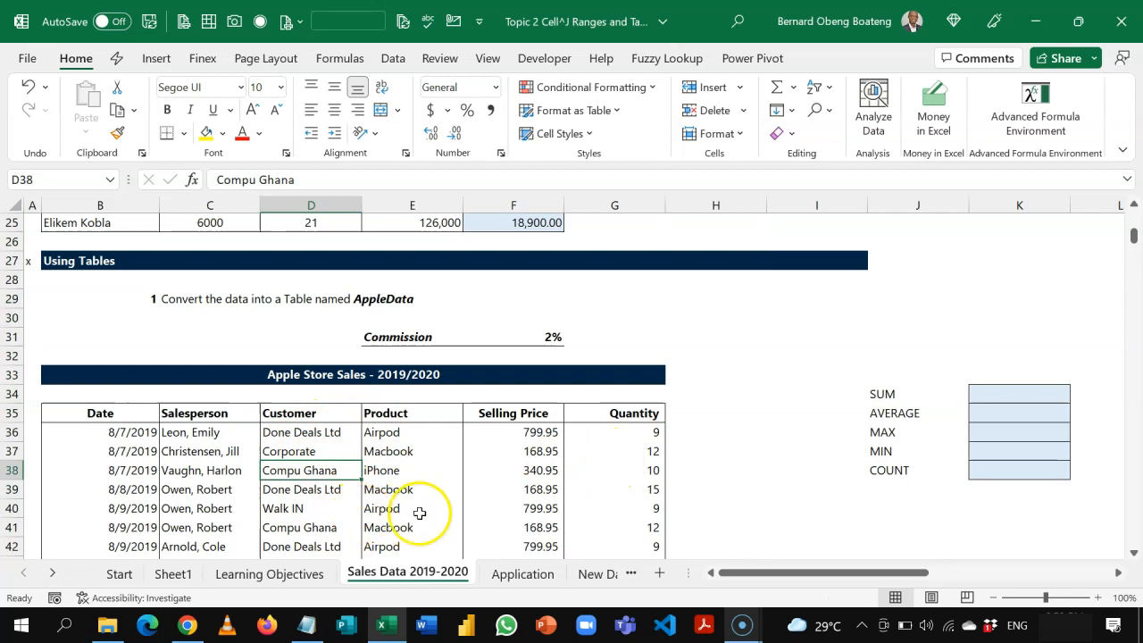
pyautogui.hotkey('ctrl', 't')
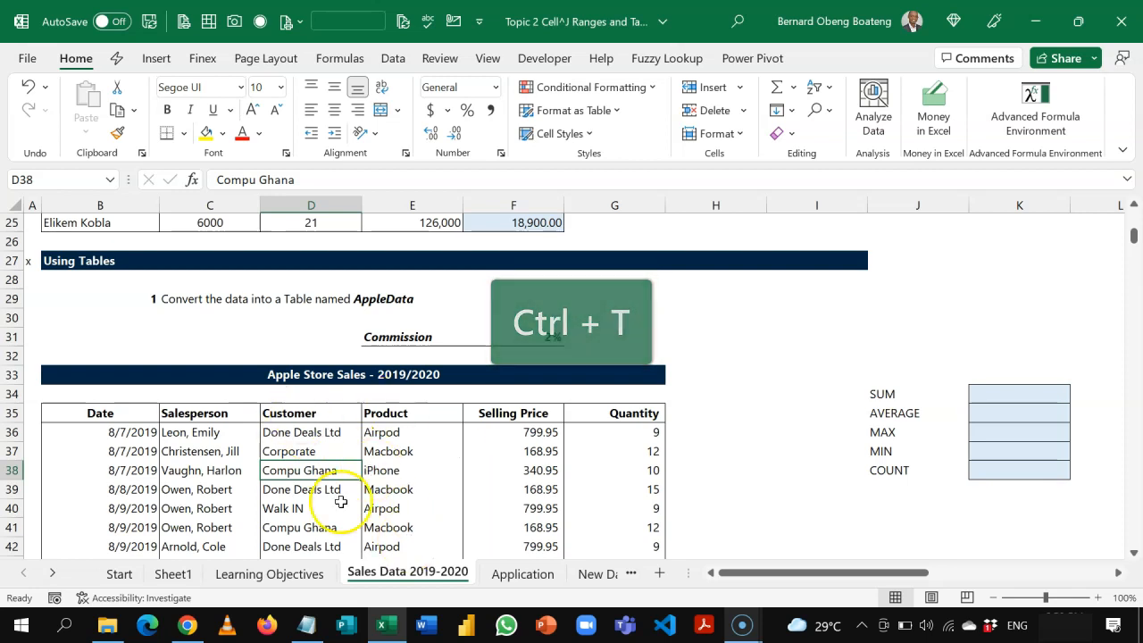
pyautogui.click(157, 57)
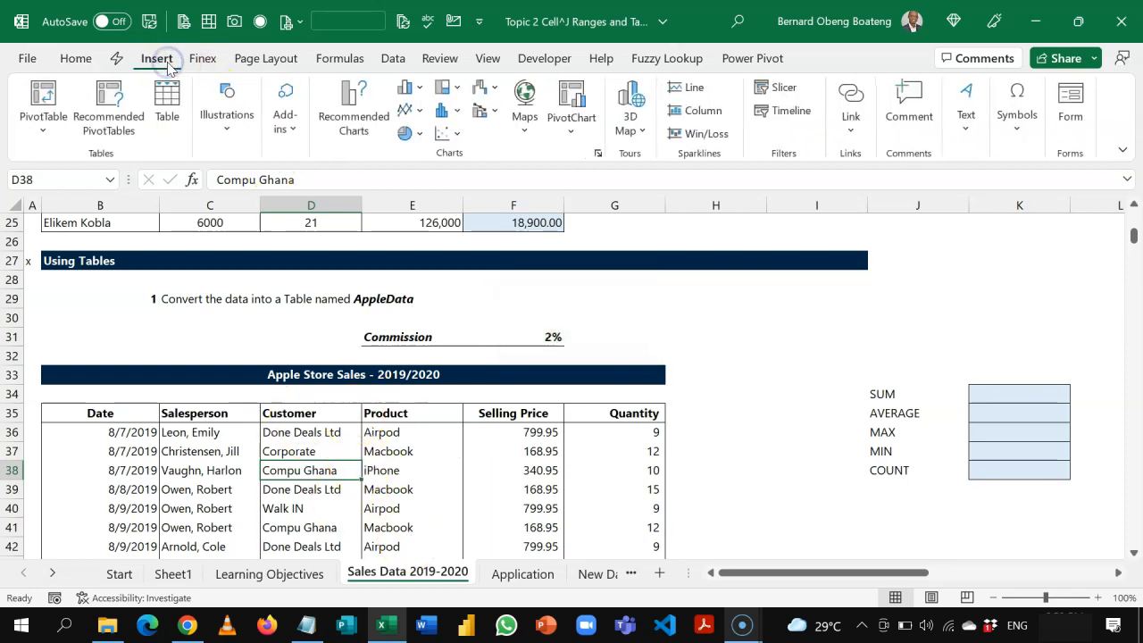
pyautogui.click(162, 126)
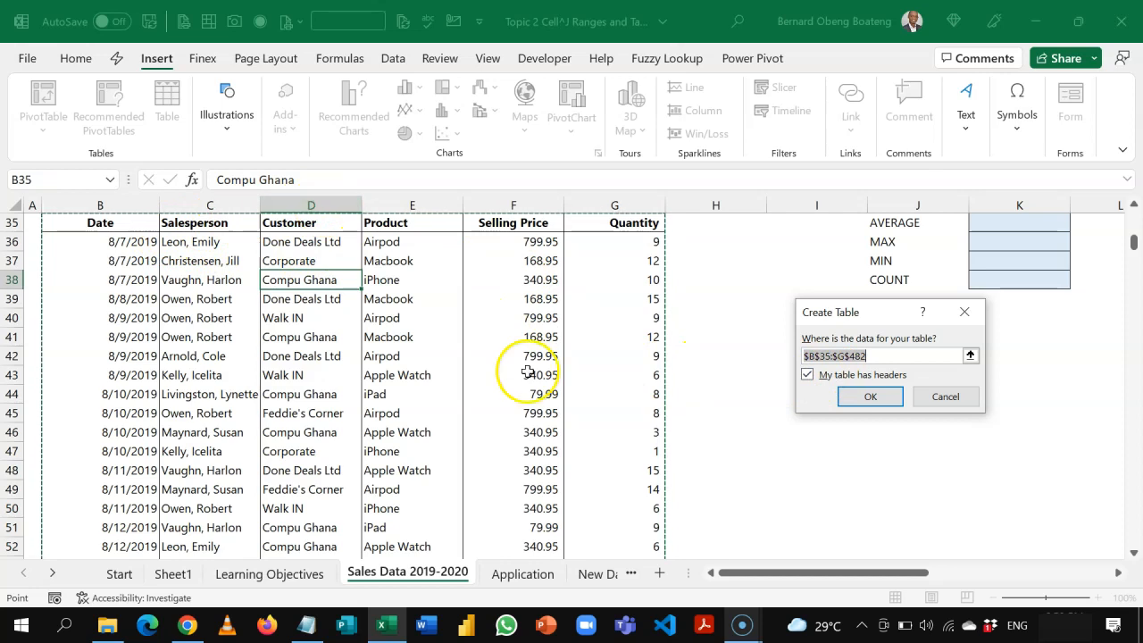
pyautogui.click(862, 396)
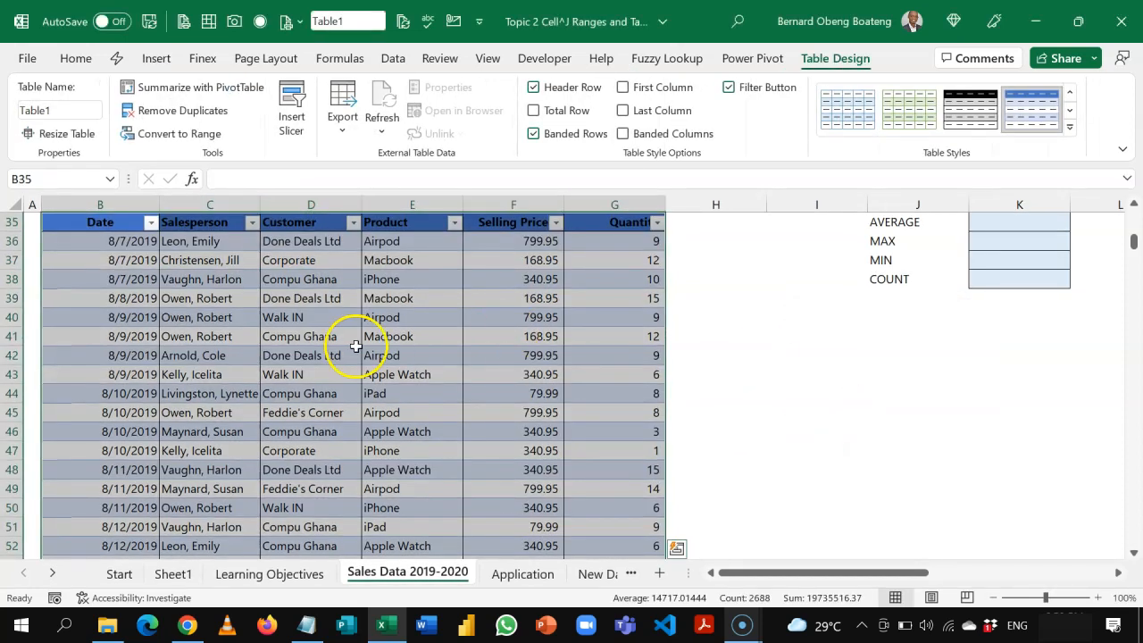
pyautogui.click(355, 343)
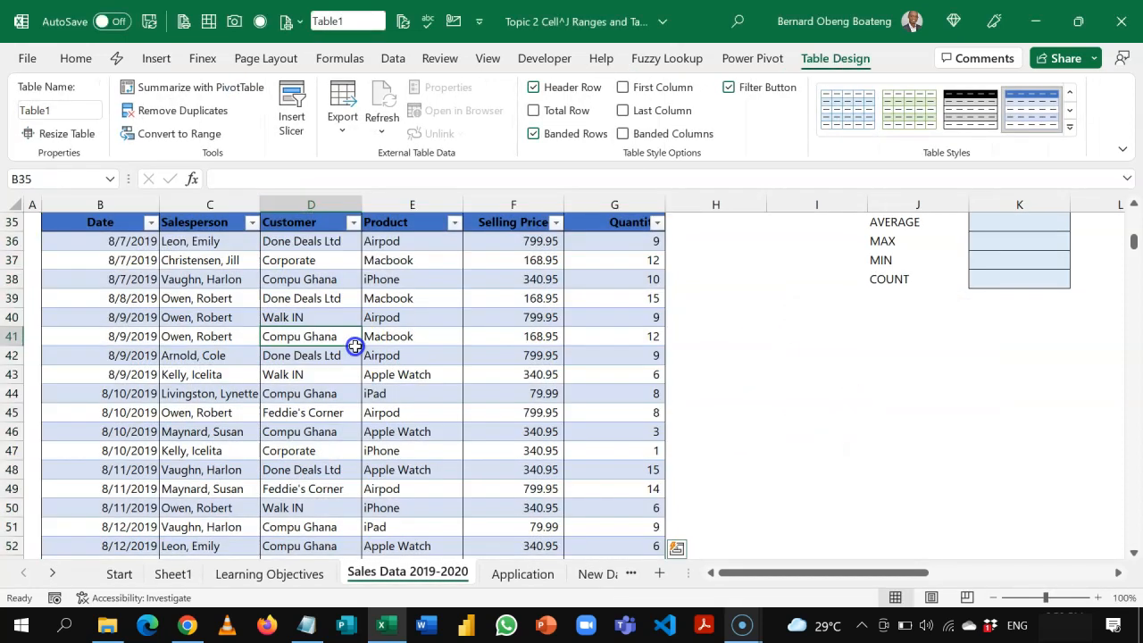
# Examine the new table's cells and how the design options respond to selecting inside and outside the table
pyautogui.click(215, 294)
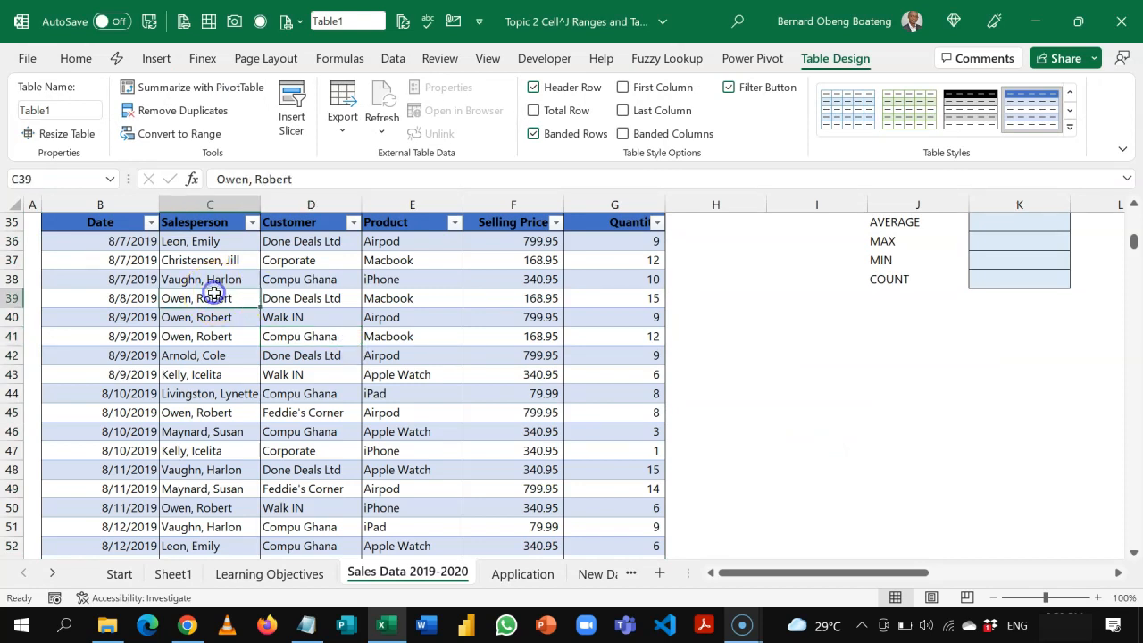
pyautogui.click(338, 260)
pyautogui.click(336, 280)
pyautogui.click(335, 301)
pyautogui.click(335, 343)
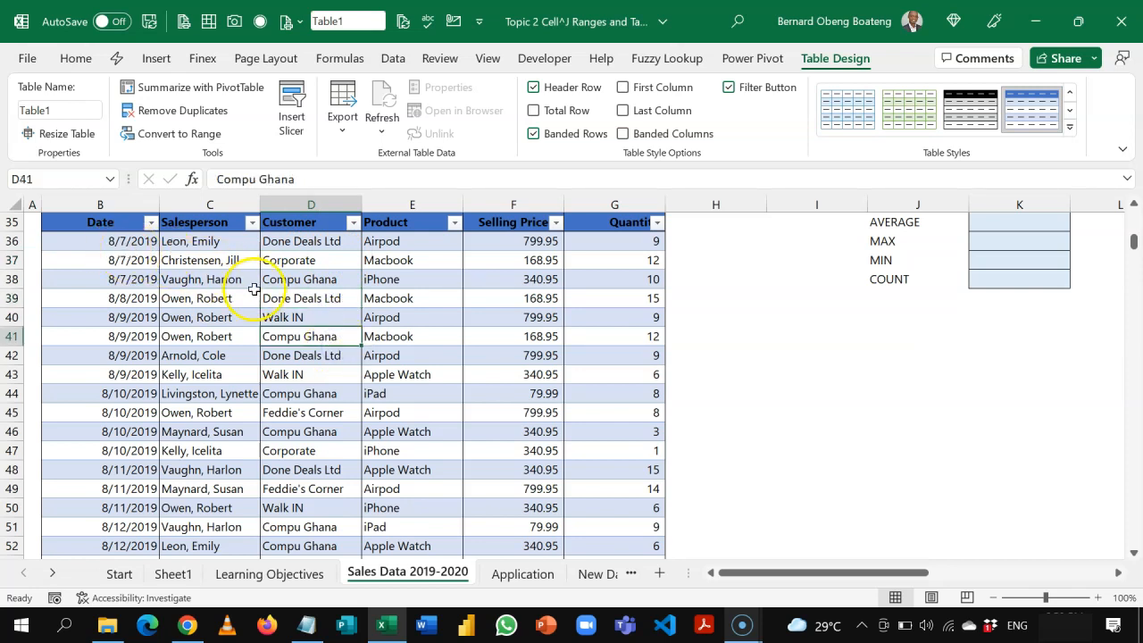
pyautogui.click(420, 416)
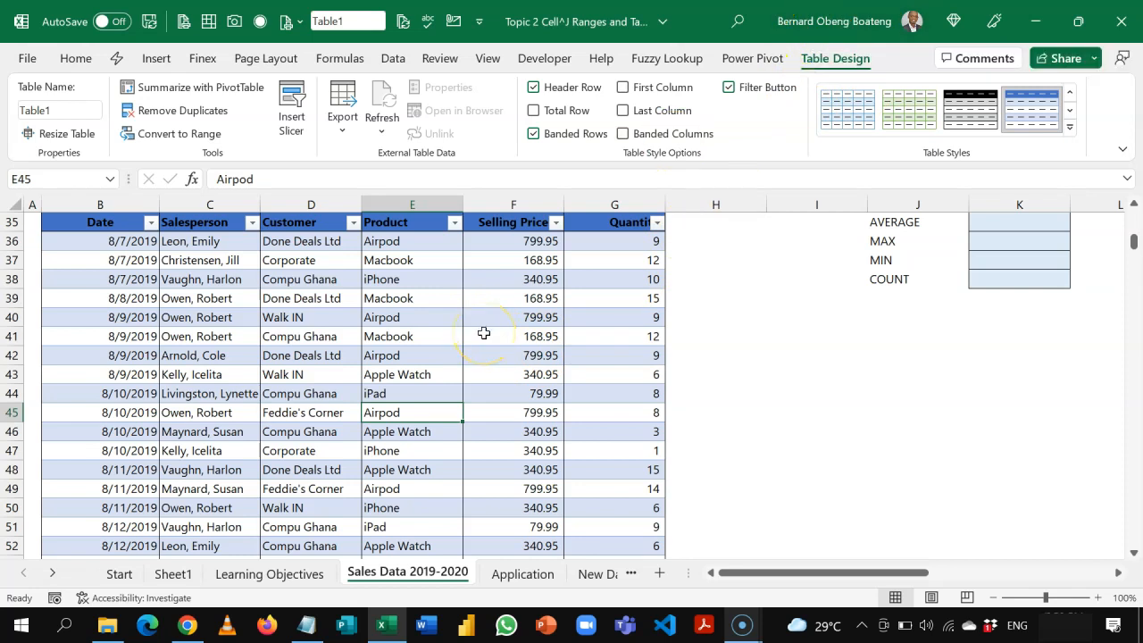
pyautogui.click(806, 370)
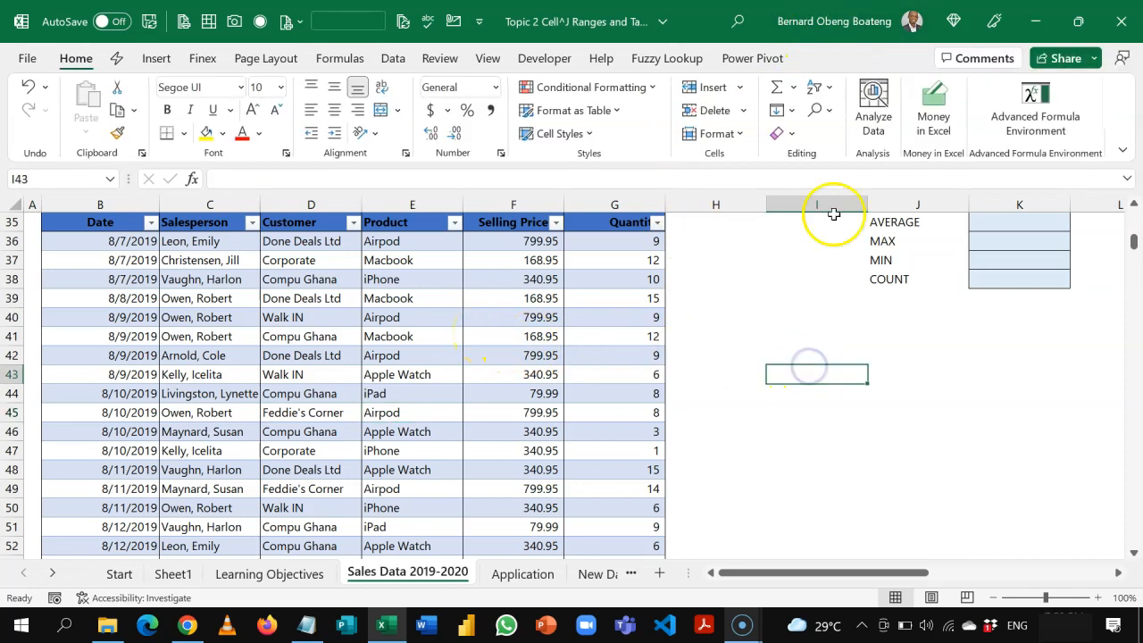
pyautogui.click(468, 379)
# Apply the green banded medium table style to the sales table and clear its original formatting
pyautogui.click(835, 58)
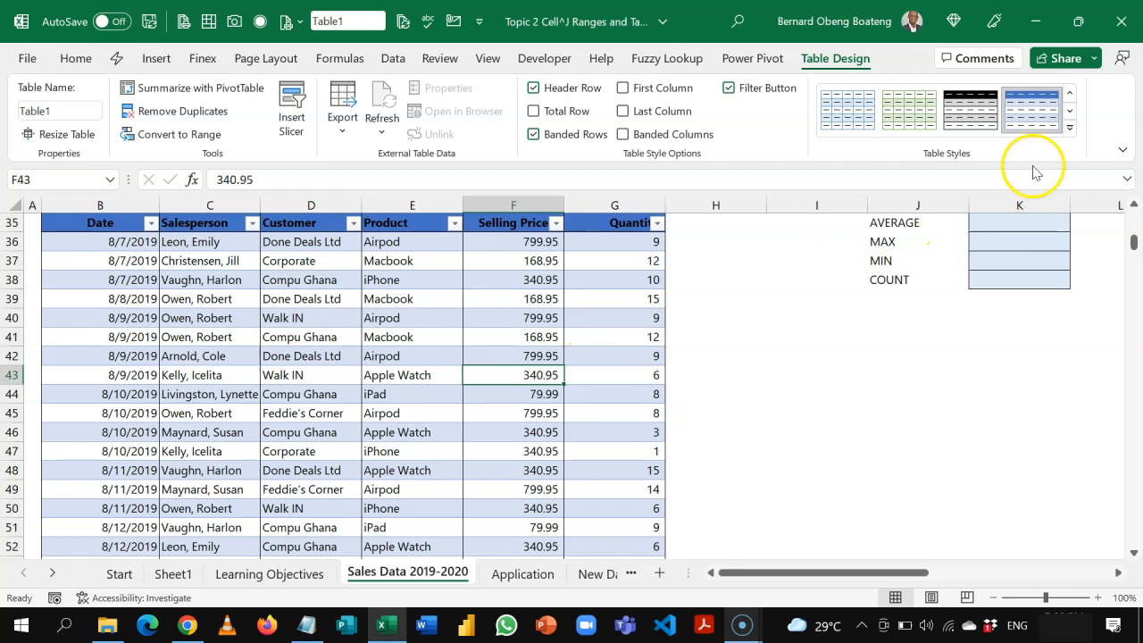
pyautogui.click(1069, 128)
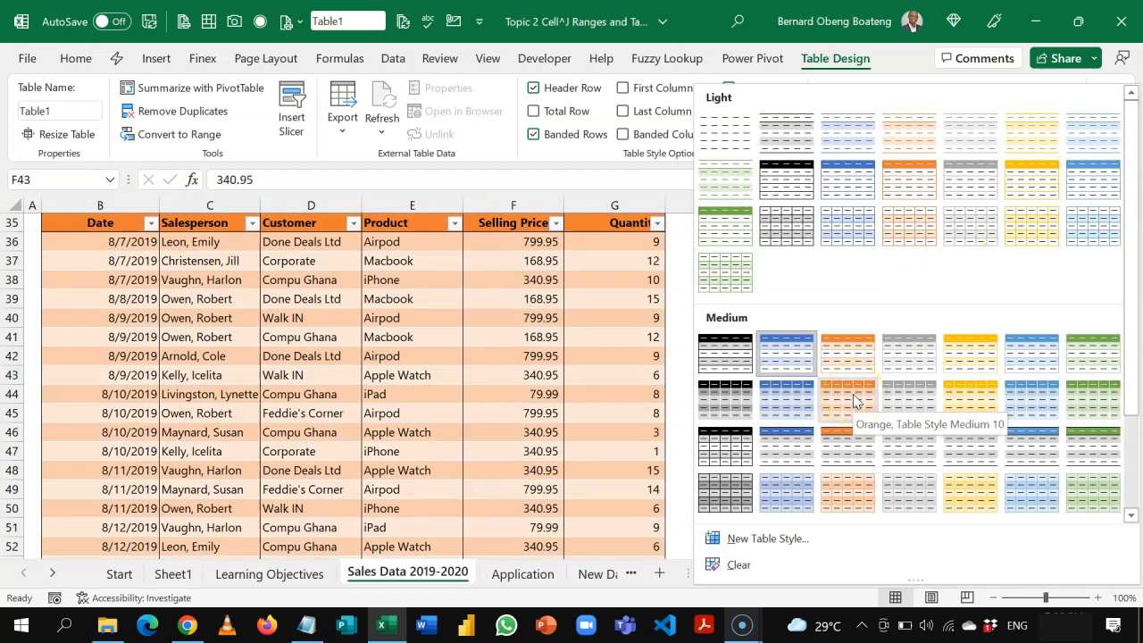
pyautogui.rightClick(1091, 410)
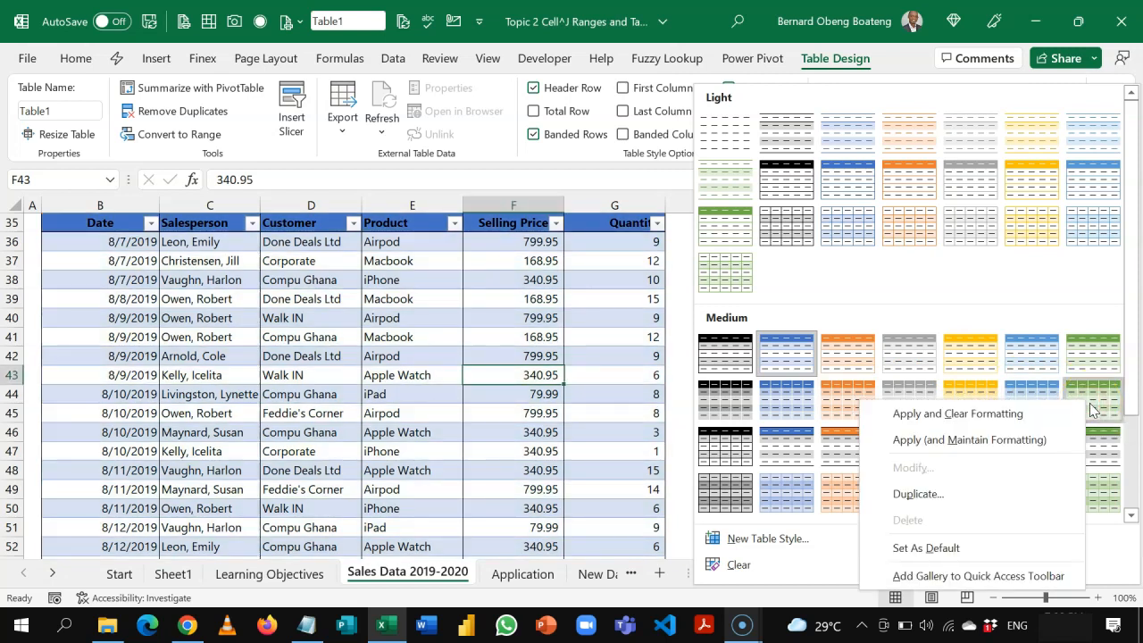
pyautogui.click(1019, 413)
# Examine the restyled table's header row and the title and commission rows above it
pyautogui.press('Up')
pyautogui.press('Up')
pyautogui.press('Up')
pyautogui.press('Up')
pyautogui.press('Up')
pyautogui.press('Up')
pyautogui.press('Up')
pyautogui.press('Up')
pyautogui.press('Up')
pyautogui.press('Up')
pyautogui.press('Up')
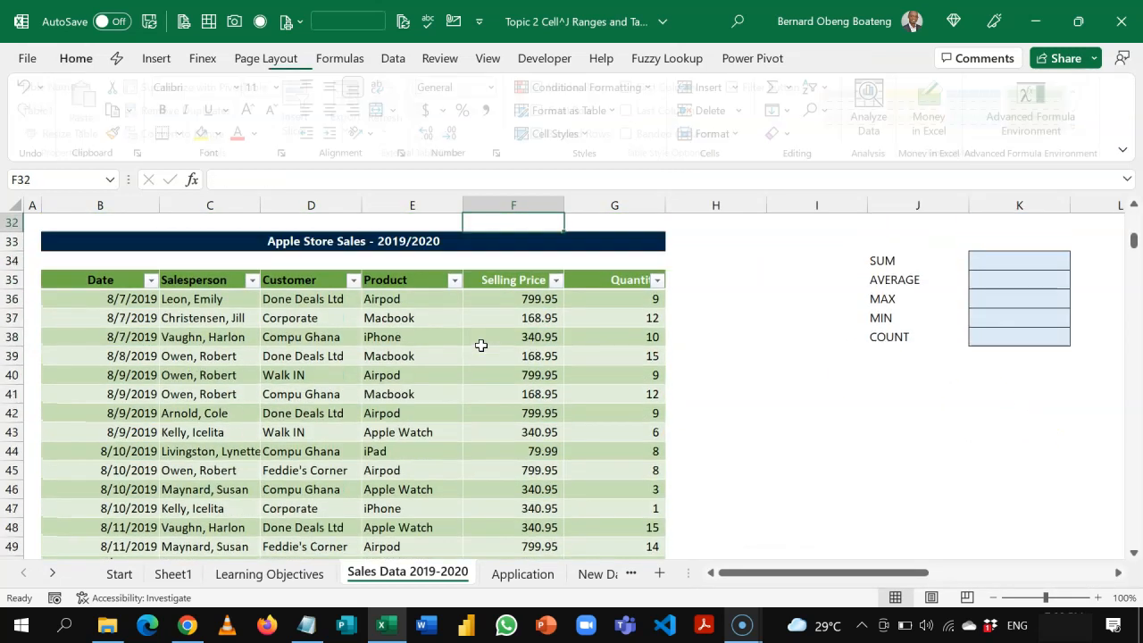
pyautogui.press('Up')
pyautogui.press('Up')
# Rename the sales table as Sales
pyautogui.press('Down')
pyautogui.press('Down')
pyautogui.press('Down')
pyautogui.press('Down')
pyautogui.press('Down')
pyautogui.press('Down')
pyautogui.press('Right')
pyautogui.click(838, 60)
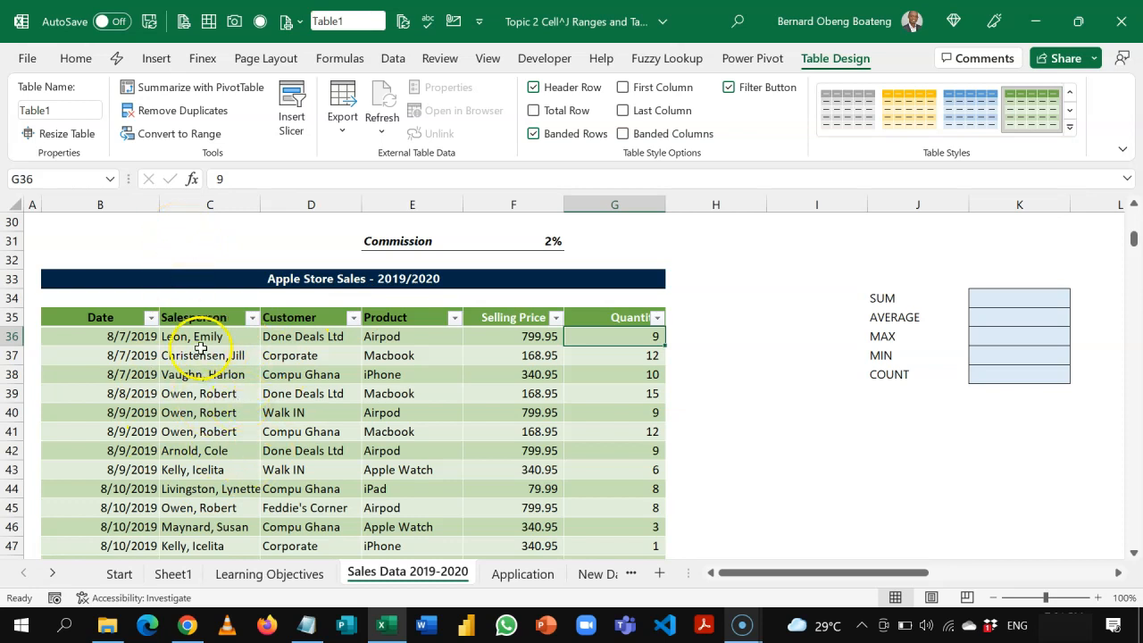
pyautogui.click(78, 108)
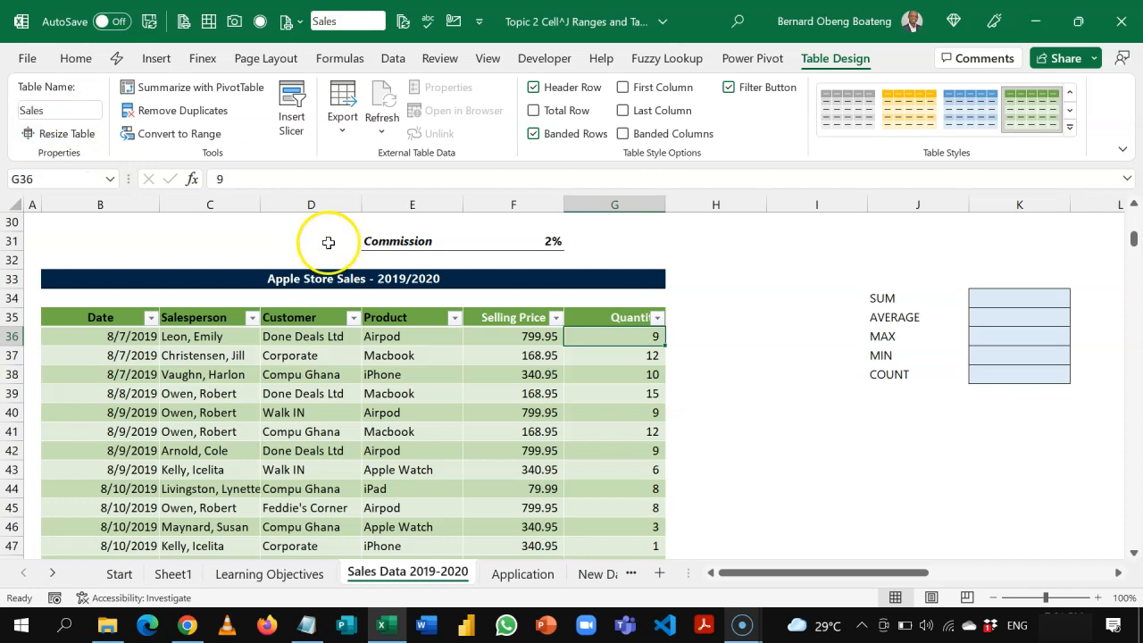
# Start a trial formula in cell I35 with a reference to the Sales table, =Sales[
pyautogui.click(799, 318)
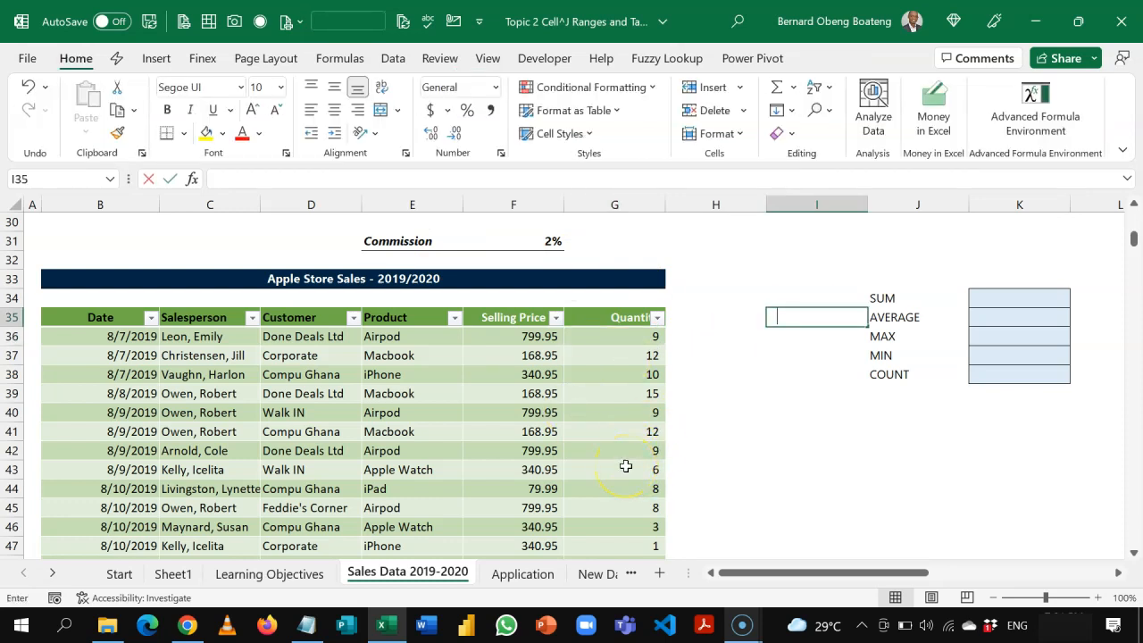
pyautogui.write('=s')
pyautogui.press('Tab')
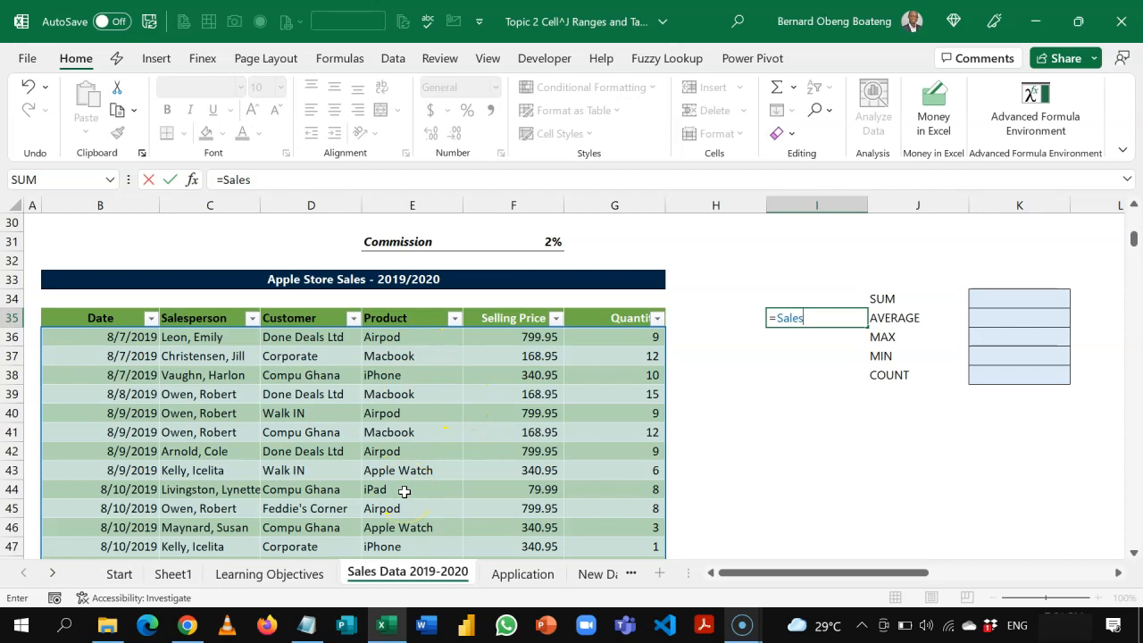
pyautogui.write('[')
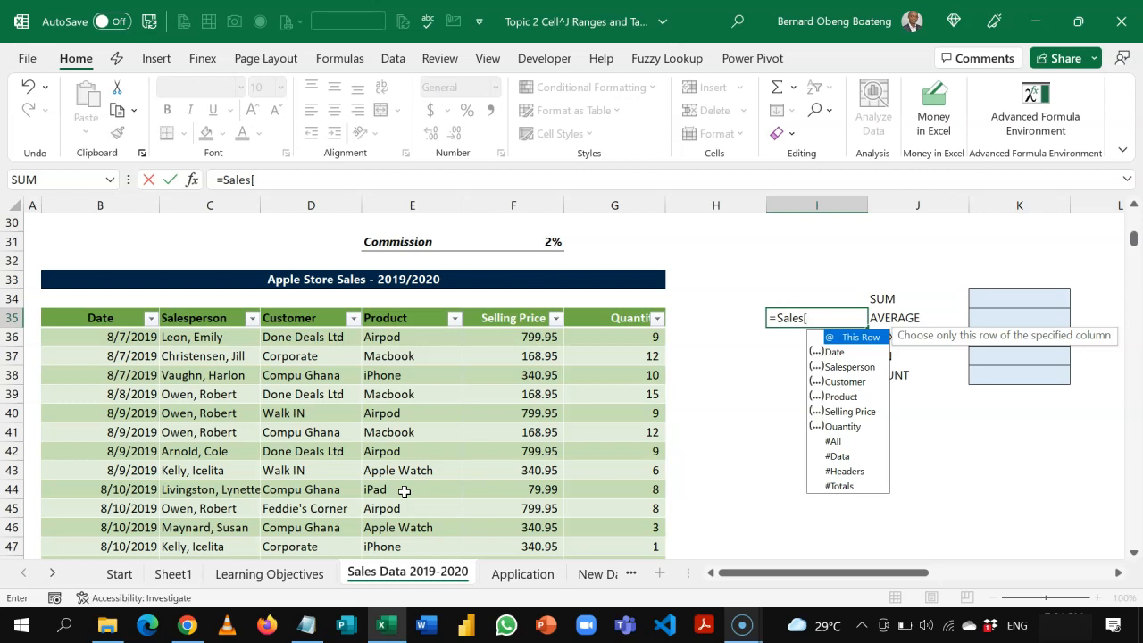
# Examine the column names and special items offered for the Sales table reference
pyautogui.press('Down')
pyautogui.press('Down')
pyautogui.press('Down')
pyautogui.press('Down')
pyautogui.press('Down')
pyautogui.press('Down')
pyautogui.press('Down')
pyautogui.press('Down')
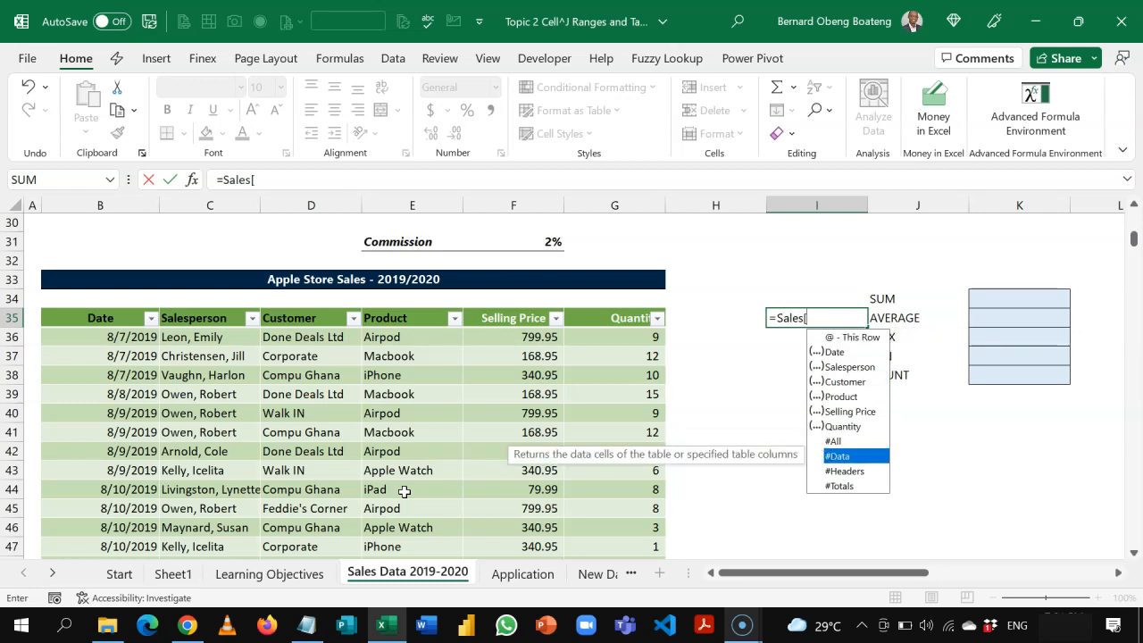
pyautogui.press('Down')
pyautogui.press('Up')
pyautogui.press('Up')
pyautogui.press('Up')
pyautogui.press('Up')
pyautogui.press('Up')
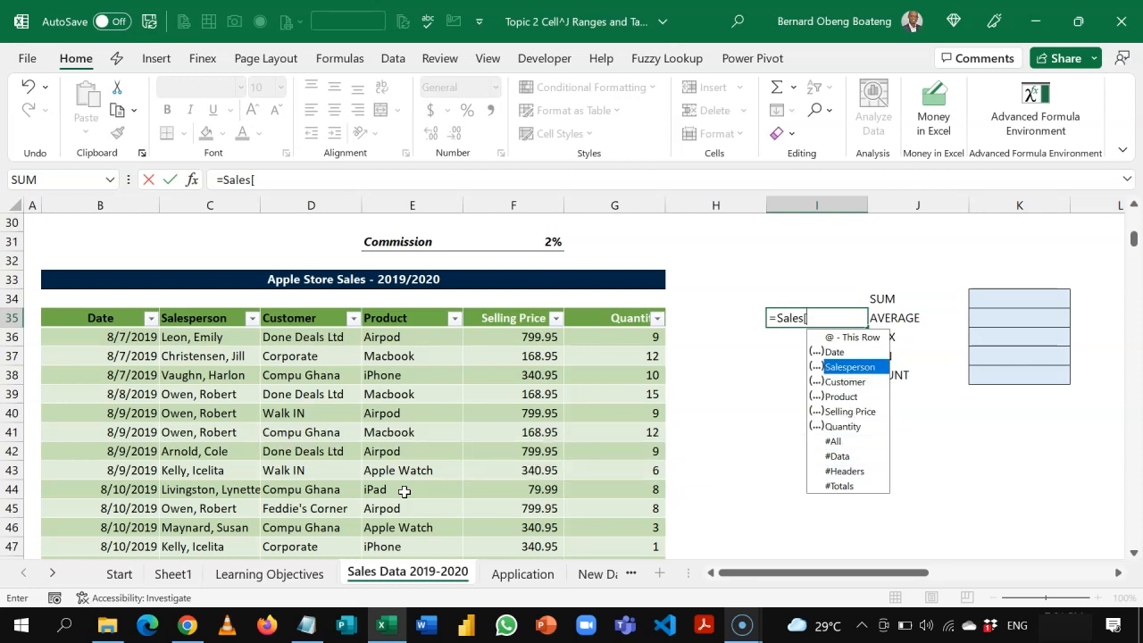
# Try the structured reference =Sales[Quantity] in cell I35, then discard the formula
pyautogui.press('Down')
pyautogui.press('Down')
pyautogui.press('Down')
pyautogui.press('Down')
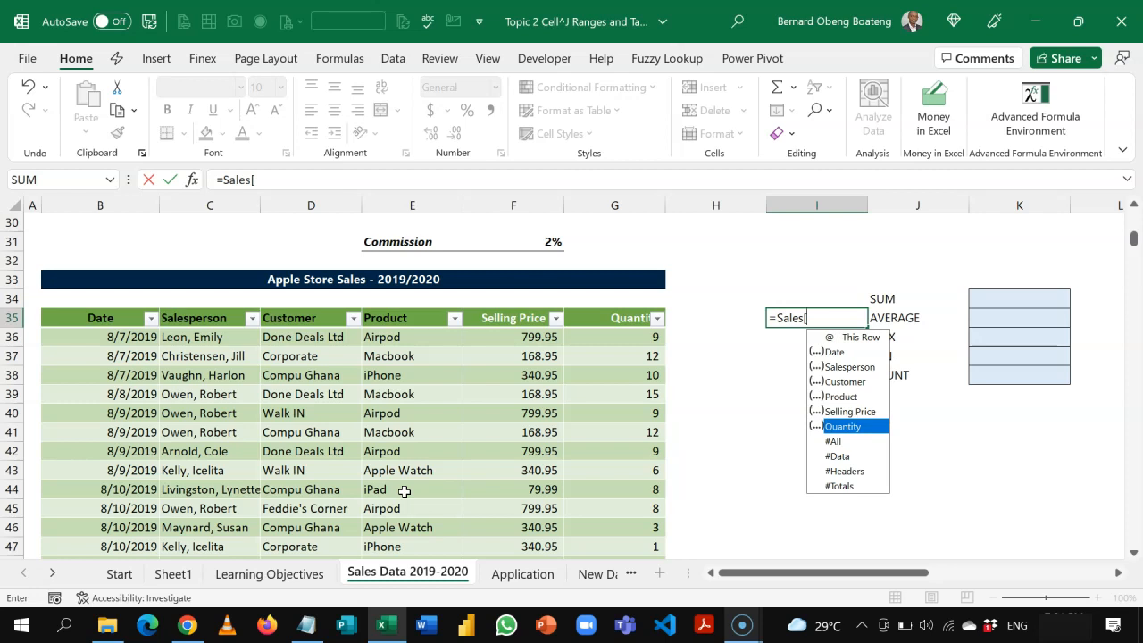
pyautogui.press('Tab')
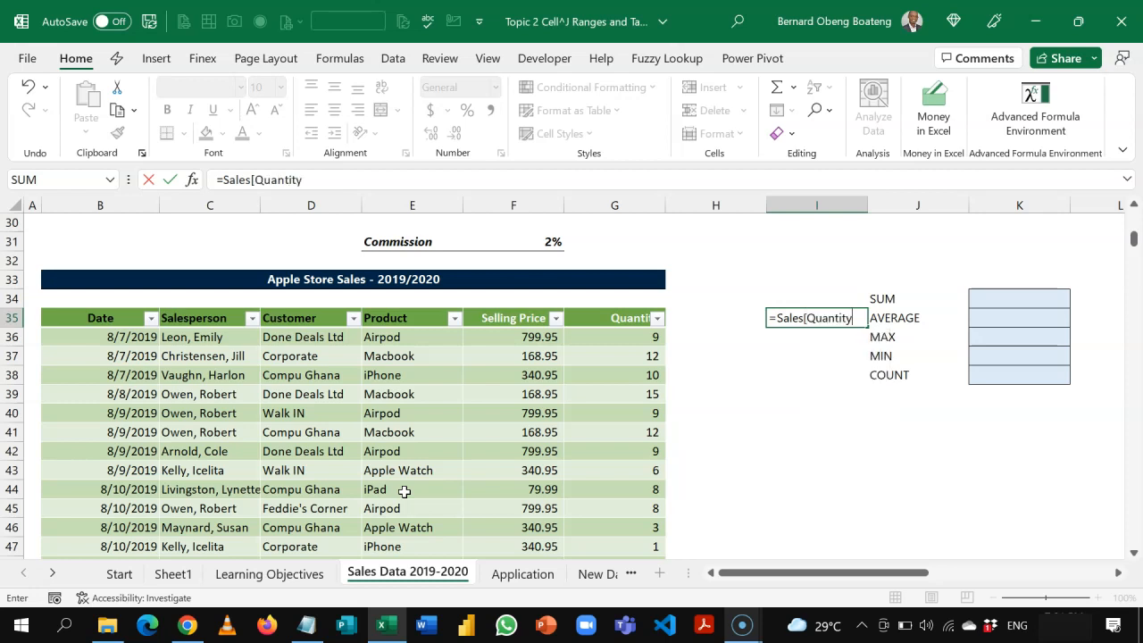
pyautogui.write(']')
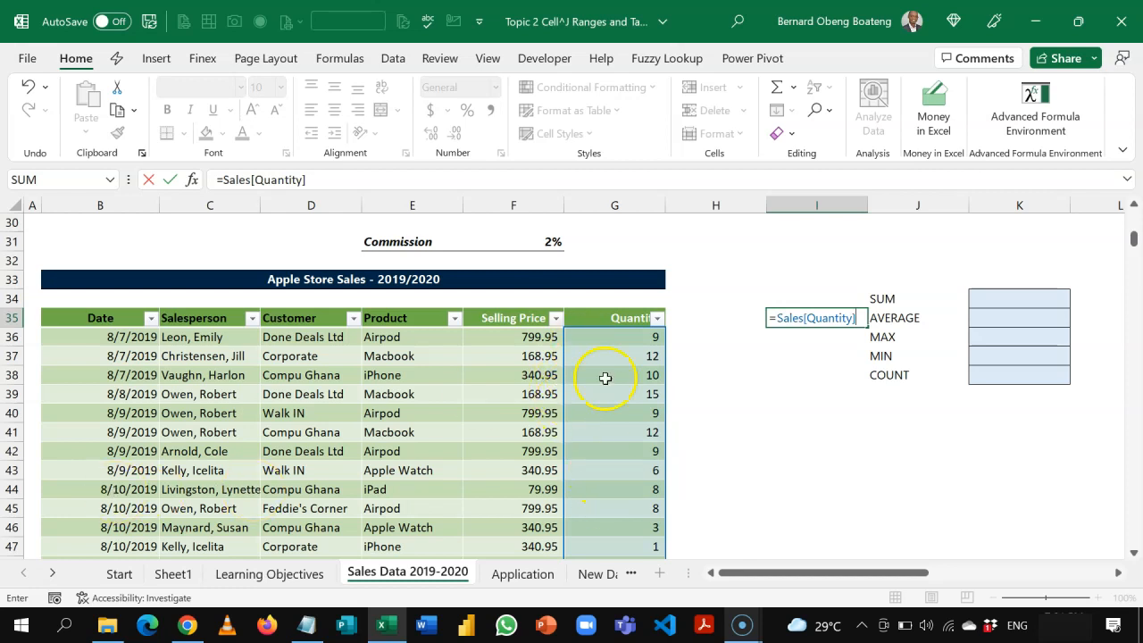
pyautogui.press('Escape')
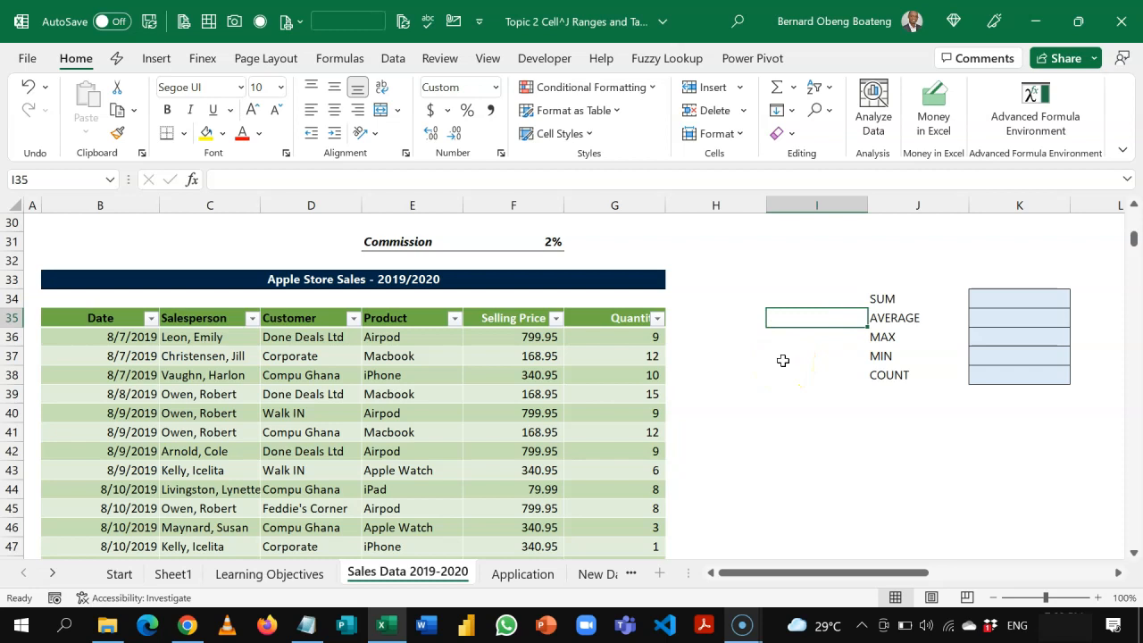
# Try the structured reference =Sales[Selling Price] in cell I35, then discard the formula
pyautogui.write('=')
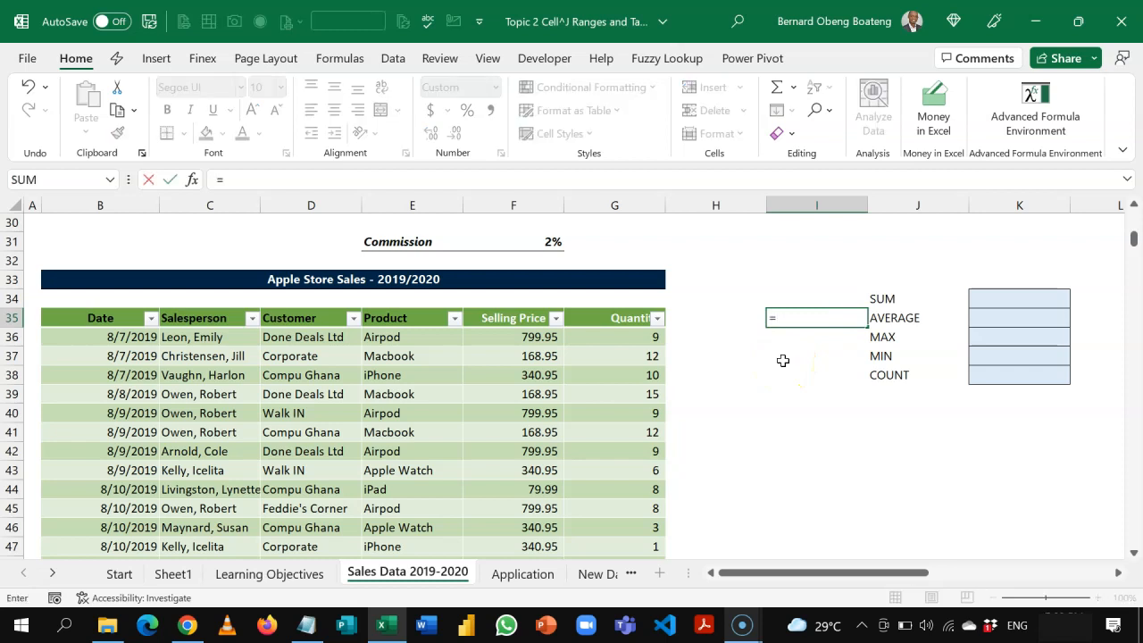
pyautogui.write('sal')
pyautogui.press('Tab')
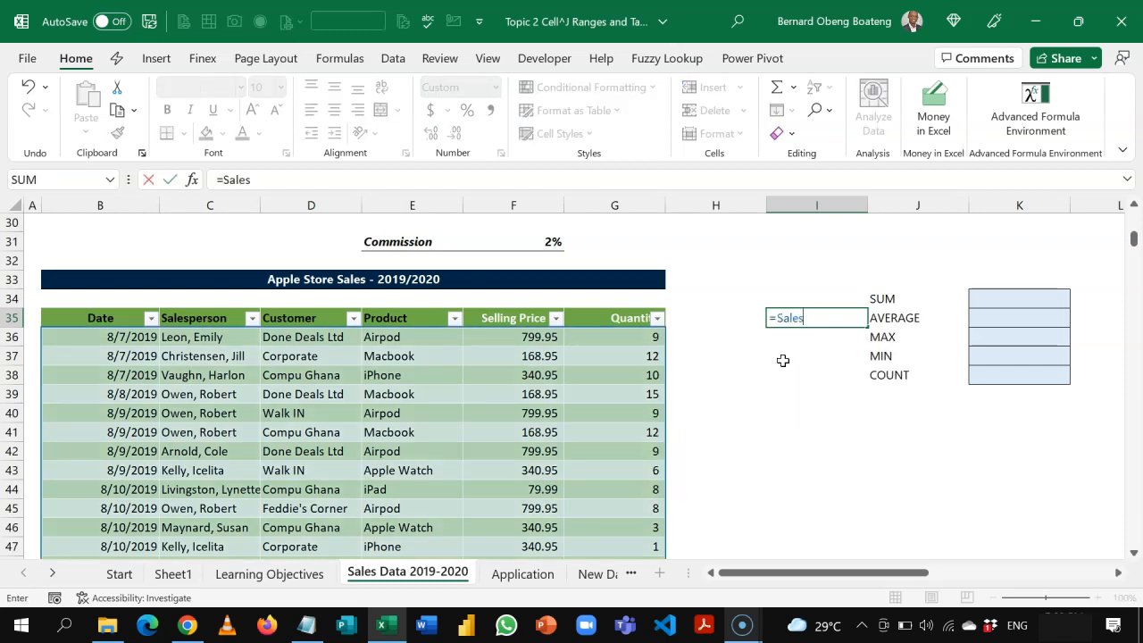
pyautogui.write('[')
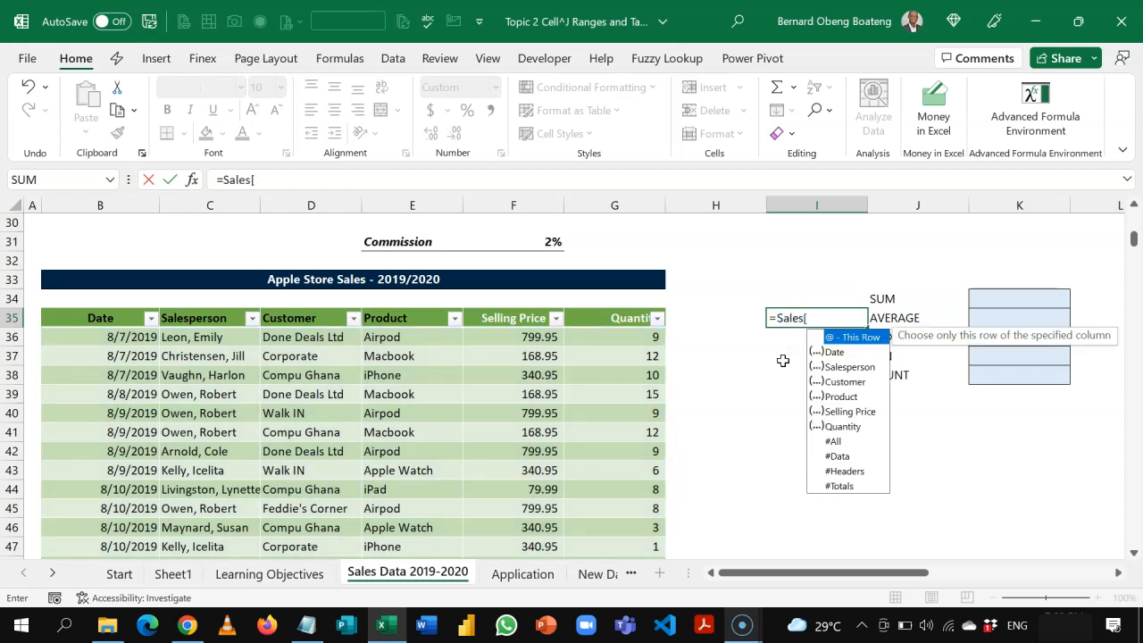
pyautogui.write('se')
pyautogui.press('Tab')
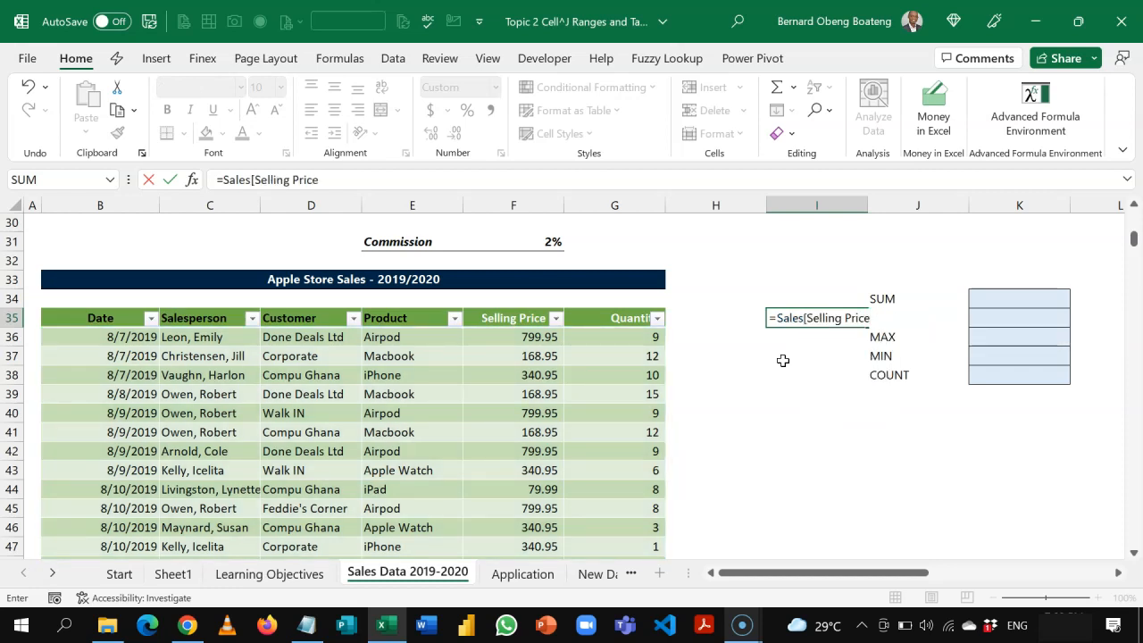
pyautogui.write(']')
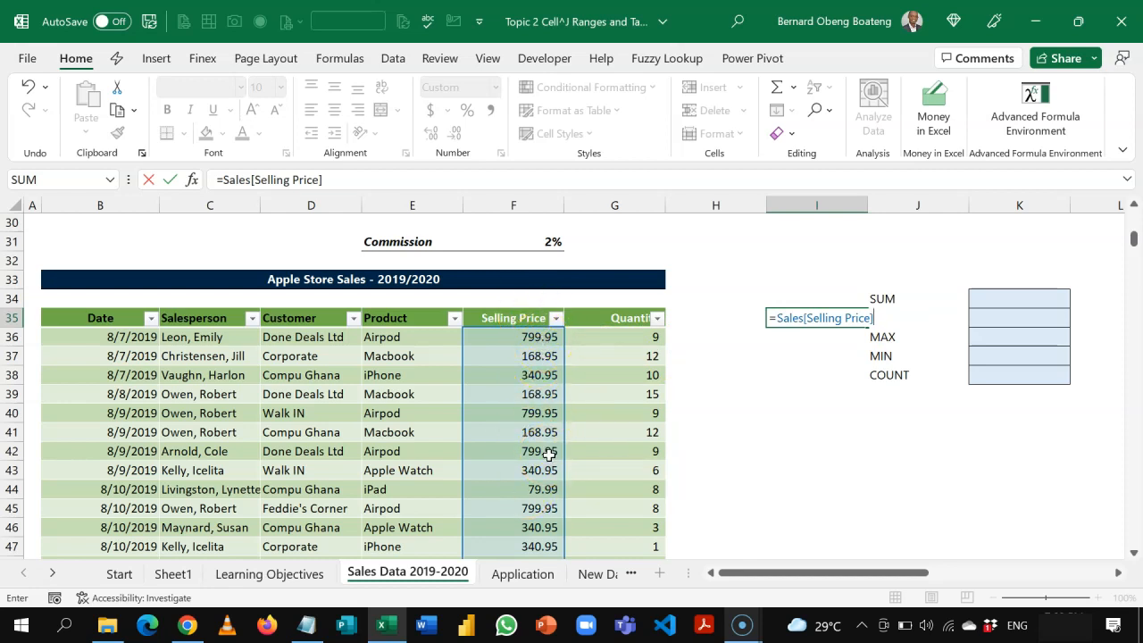
pyautogui.press('Escape')
pyautogui.click(600, 400)
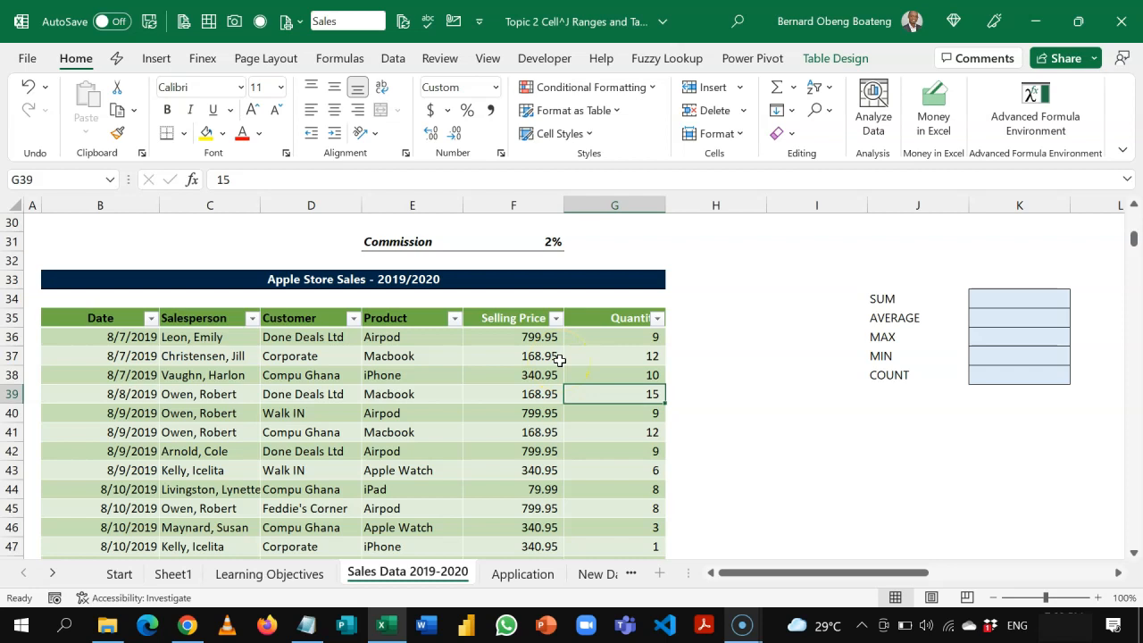
# Add a new column to the Sales table by entering the header Revenue in cell H35
pyautogui.click(719, 318)
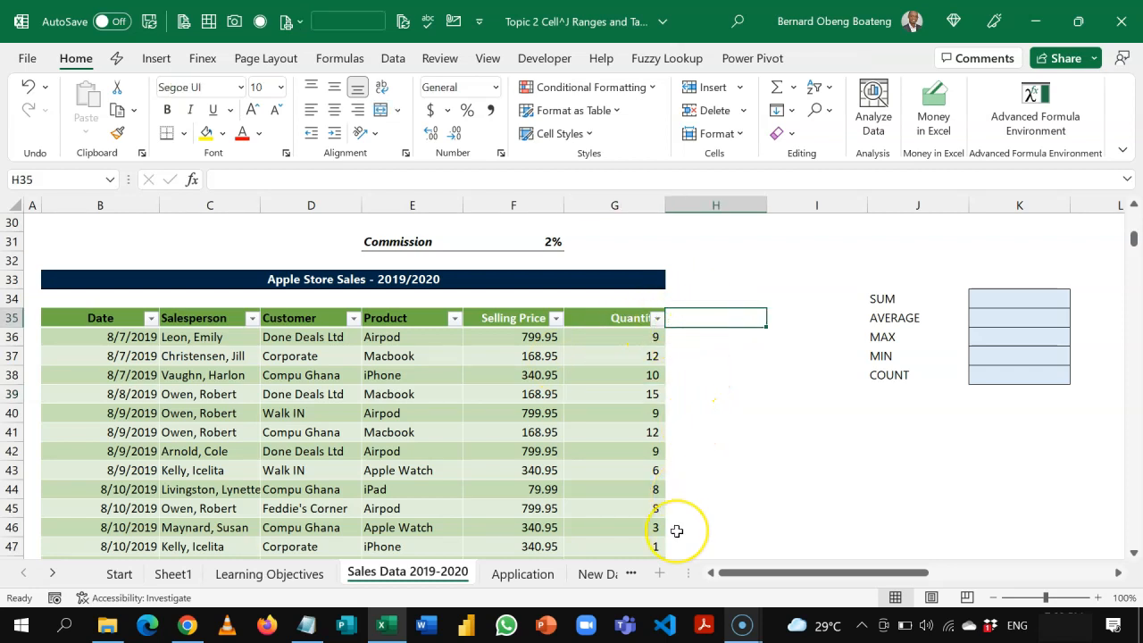
pyautogui.press('F2')
pyautogui.write('Revenue')
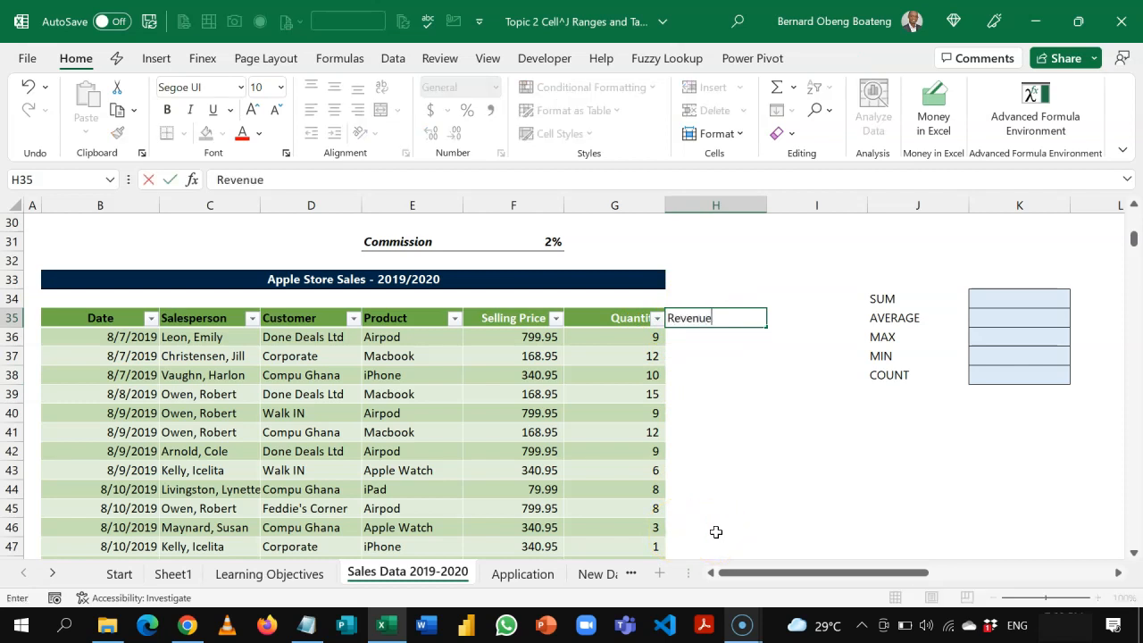
pyautogui.press('Return')
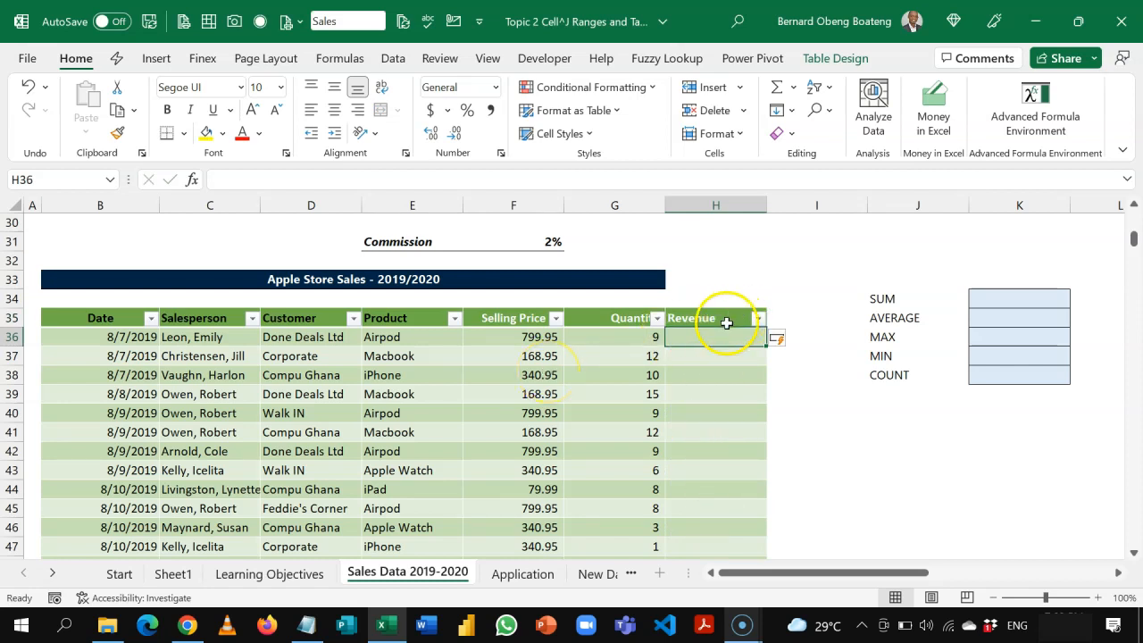
# Try the structured reference =Sales[Revenue] in cell H32, then discard the formula
pyautogui.click(741, 259)
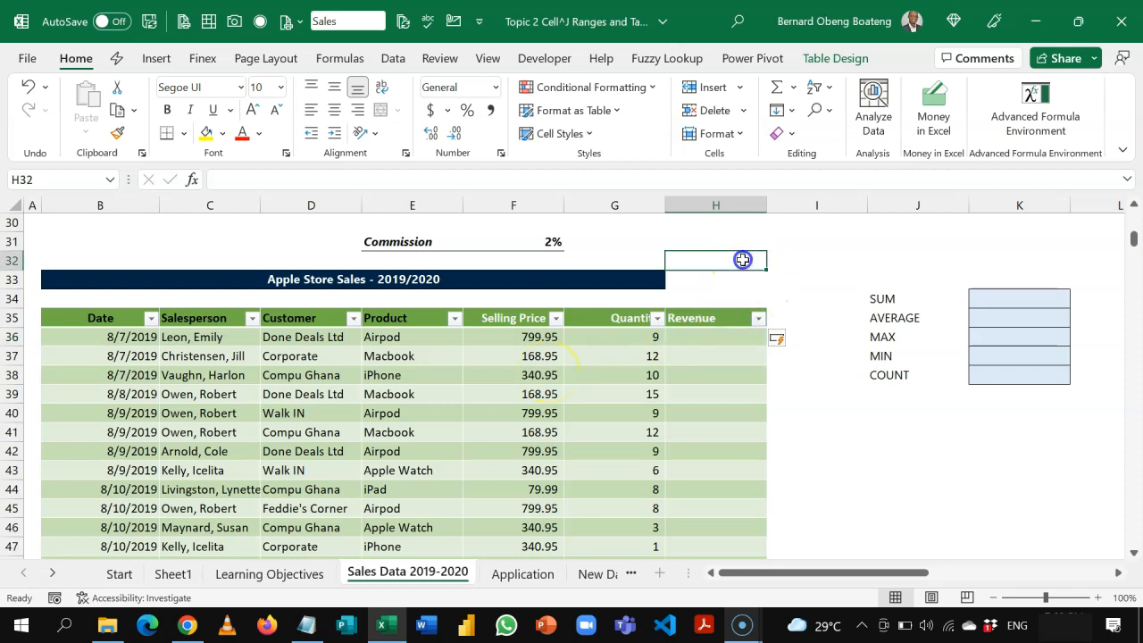
pyautogui.write('=Sales')
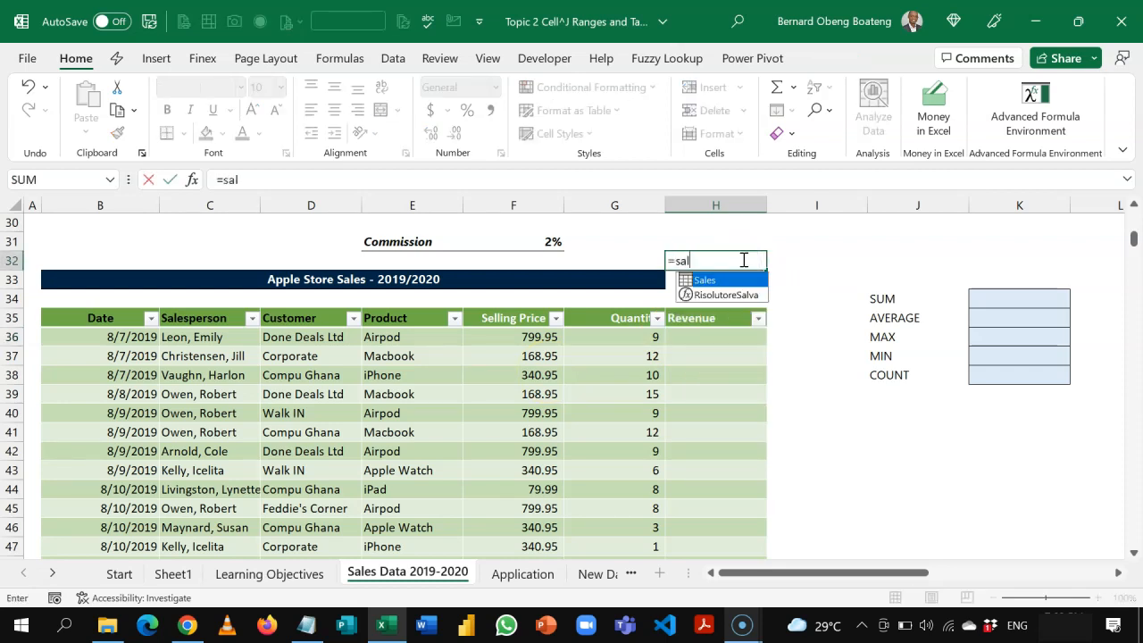
pyautogui.write('[re')
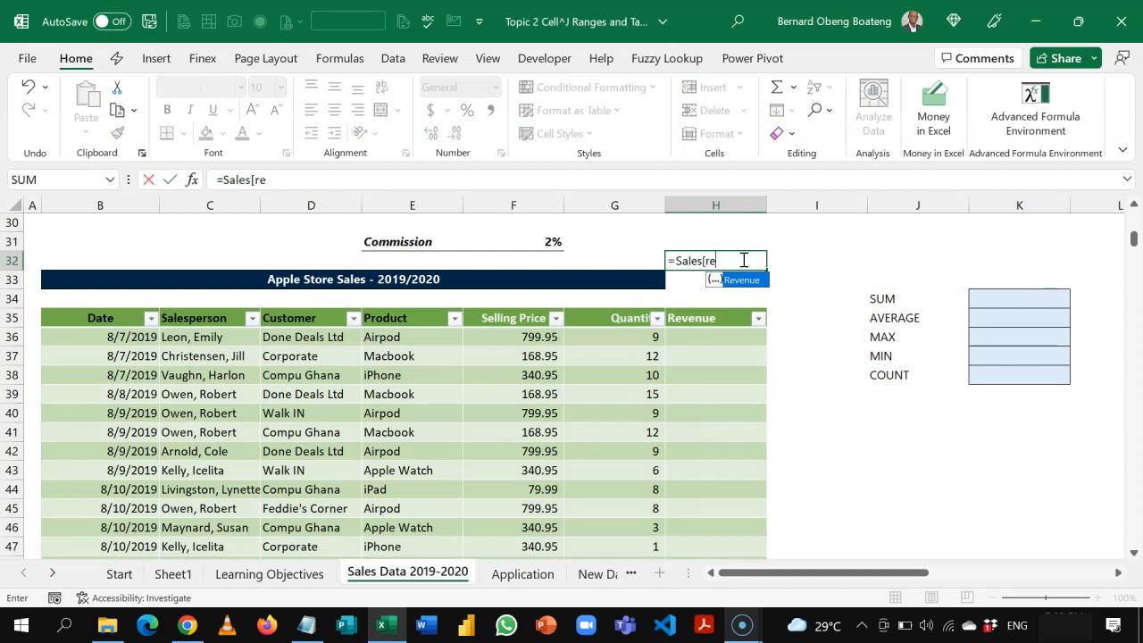
pyautogui.press('Tab')
pyautogui.write(']')
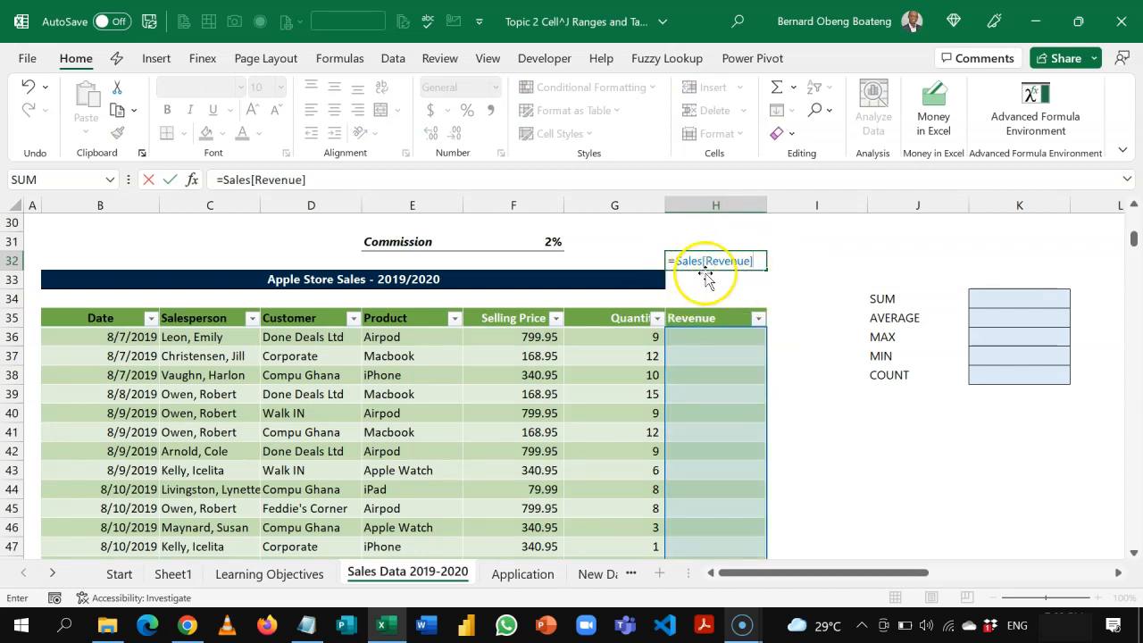
pyautogui.press('Escape')
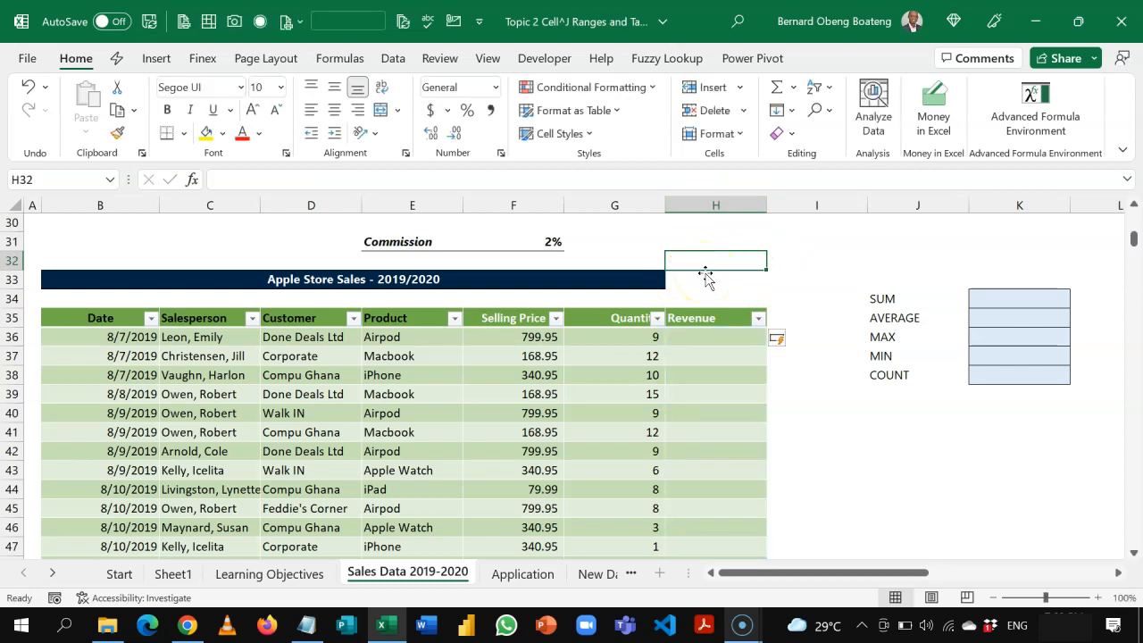
pyautogui.click(705, 336)
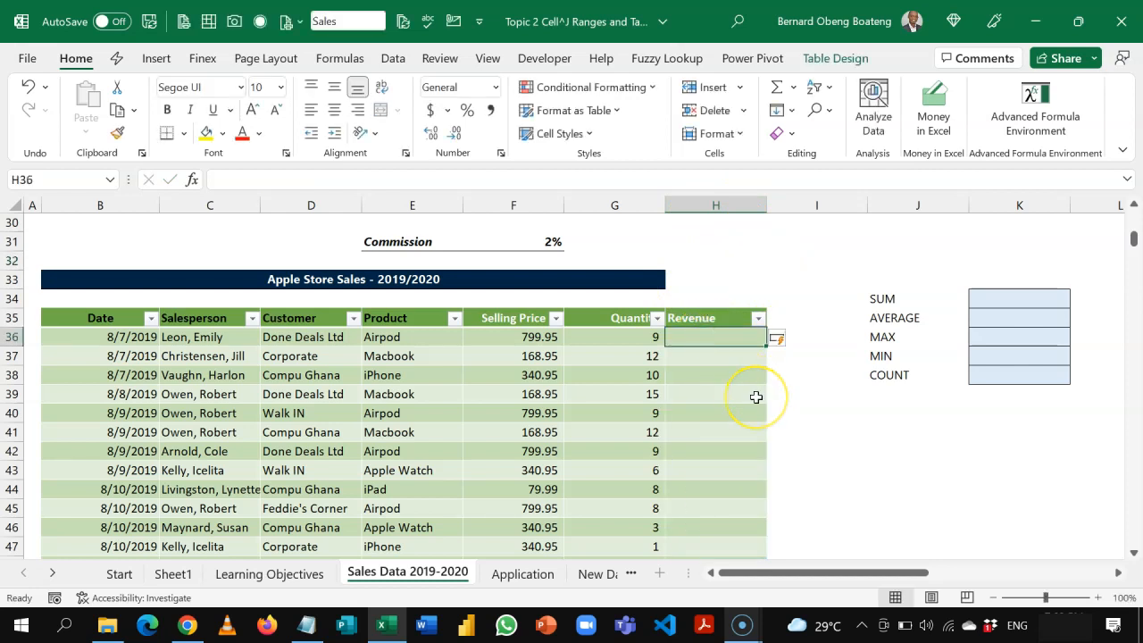
pyautogui.write('=')
pyautogui.press('Left')
pyautogui.press('Left')
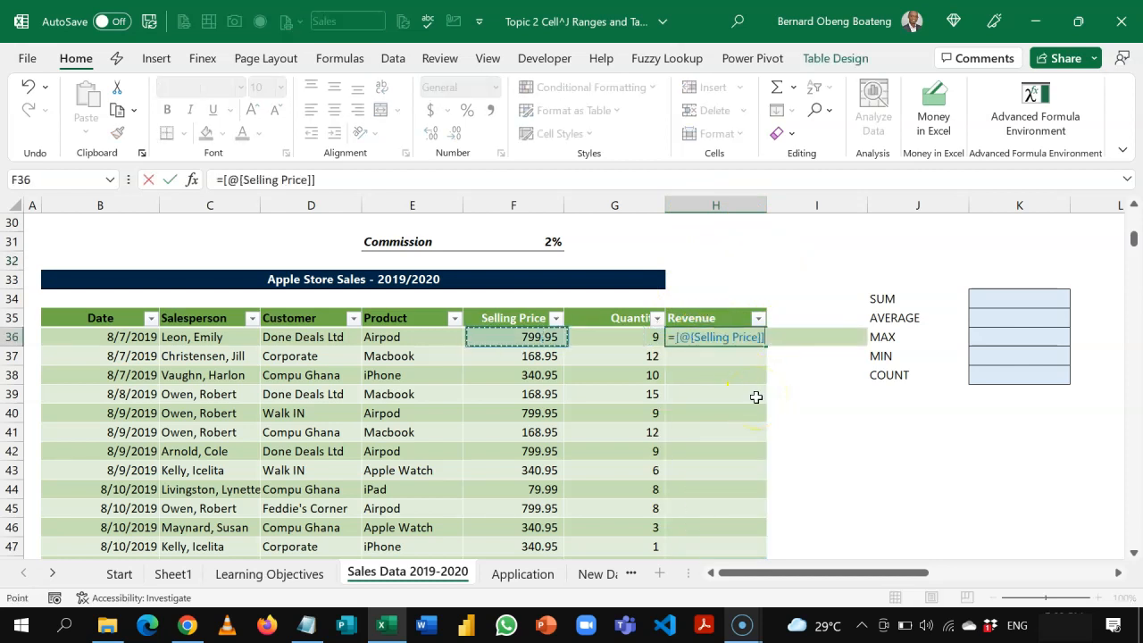
pyautogui.write('*')
pyautogui.press('Left')
pyautogui.press('Left')
pyautogui.press('Right')
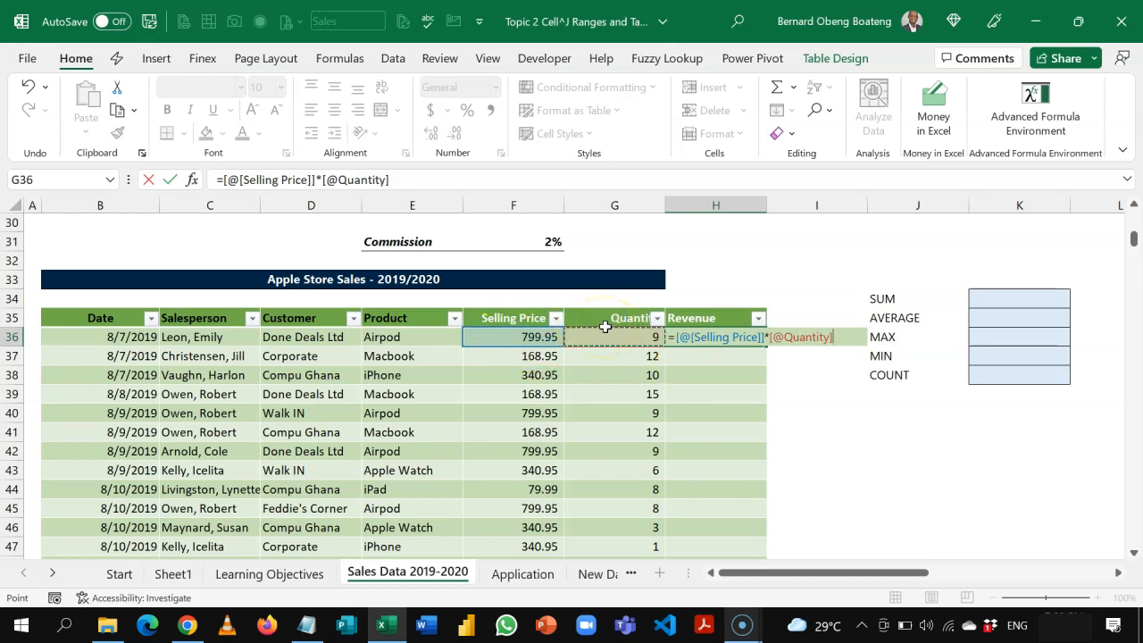
pyautogui.press('Return')
# Format all Revenue values as numbers with a thousands separator and two decimals
pyautogui.press('Up')
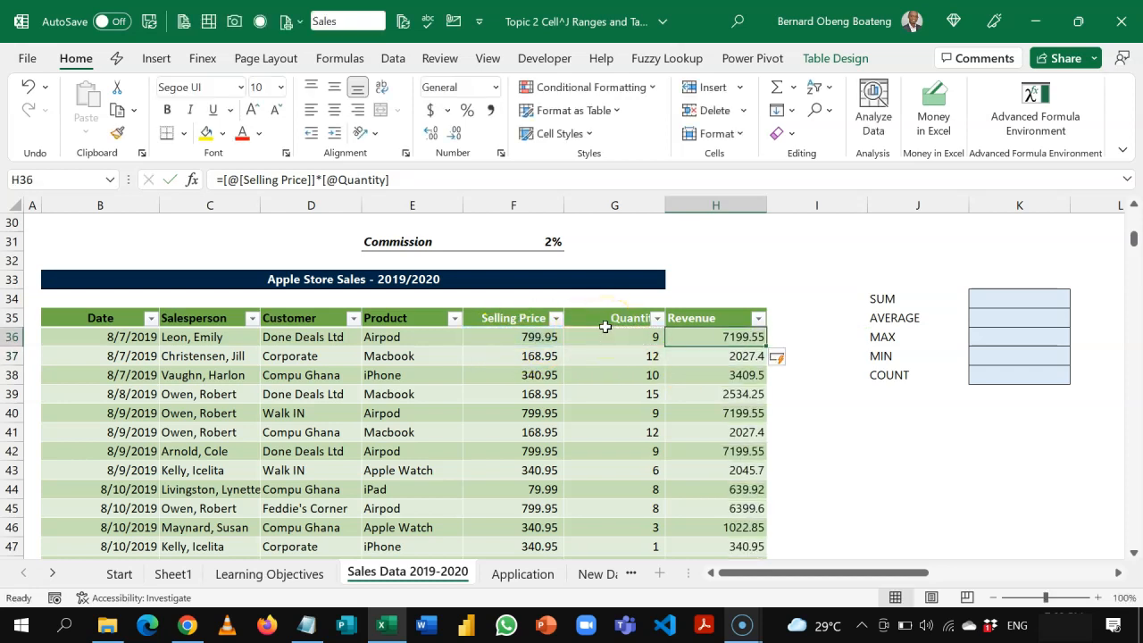
pyautogui.hotkey('ctrl', 'shift', 'Down')
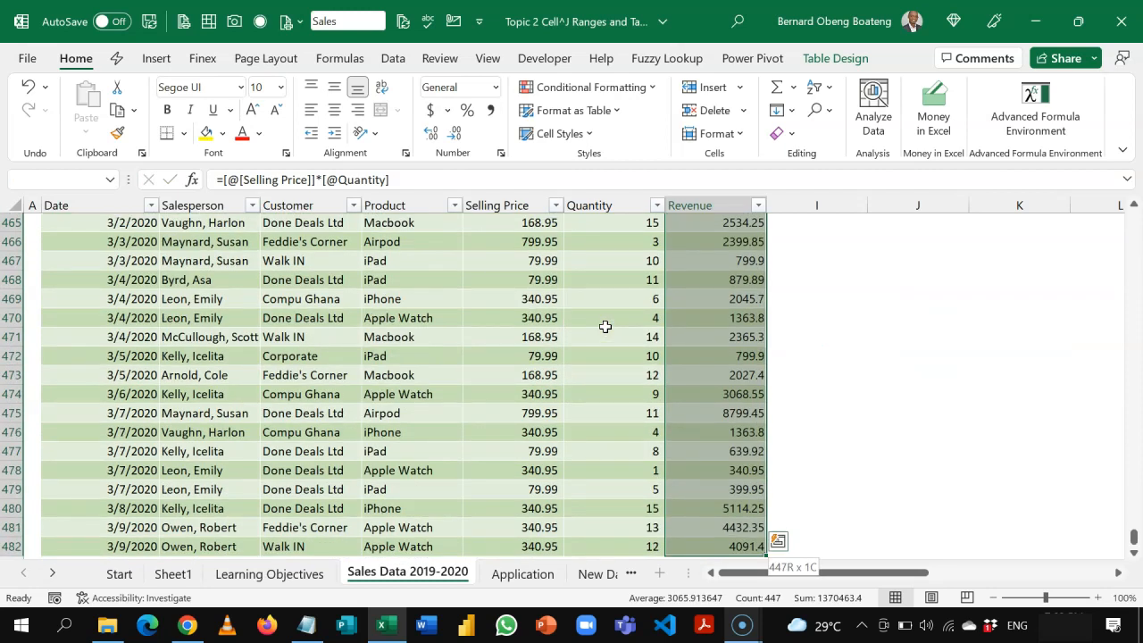
pyautogui.hotkey('ctrl', 'shift', '1')
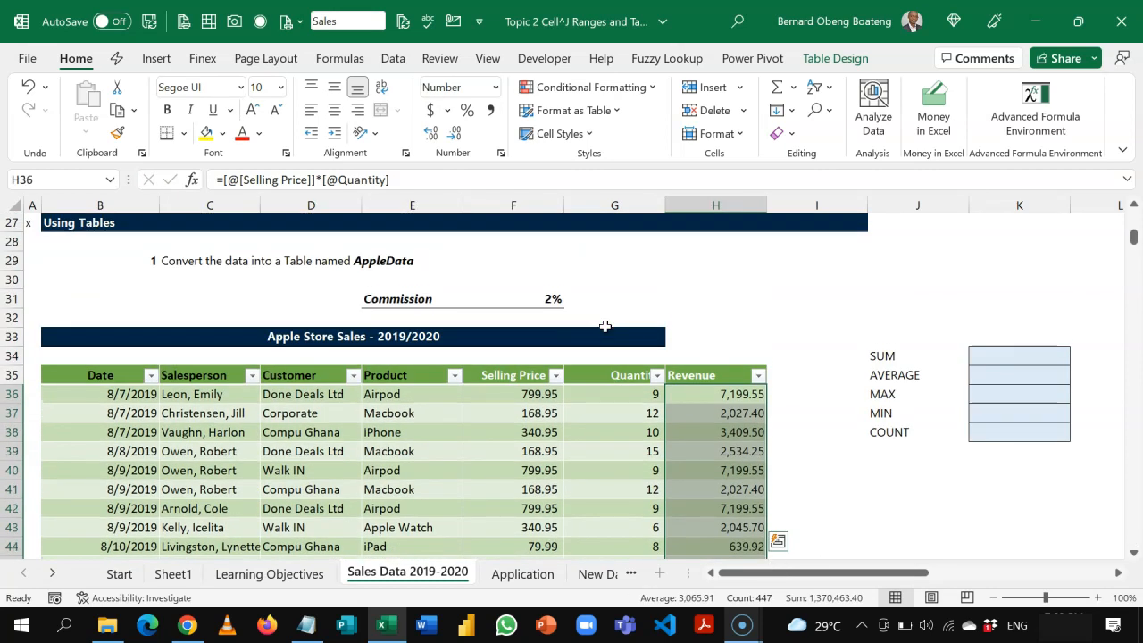
pyautogui.press('Left')
pyautogui.press('Left')
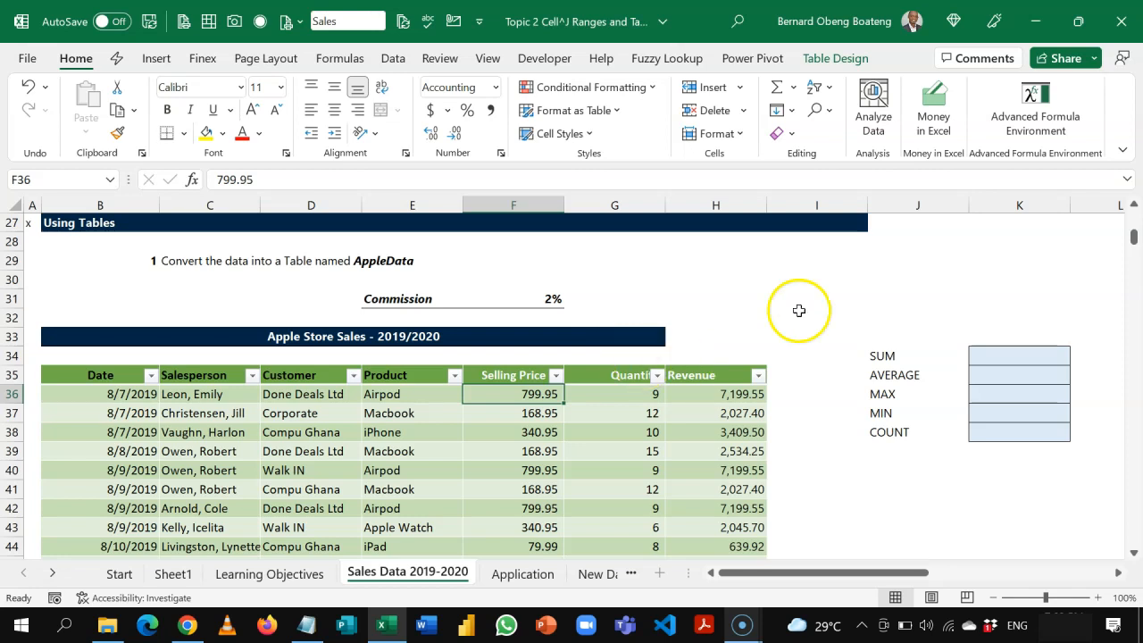
# Try a total row on the Sales table with the Revenue total set to Average, then remove the row
pyautogui.click(826, 59)
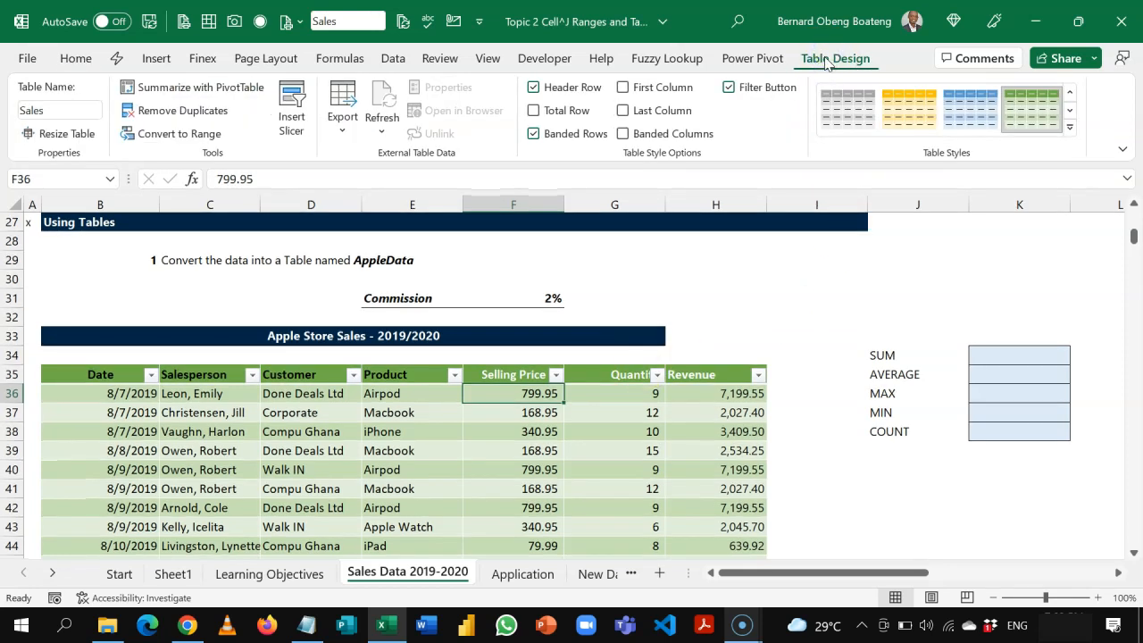
pyautogui.click(533, 110)
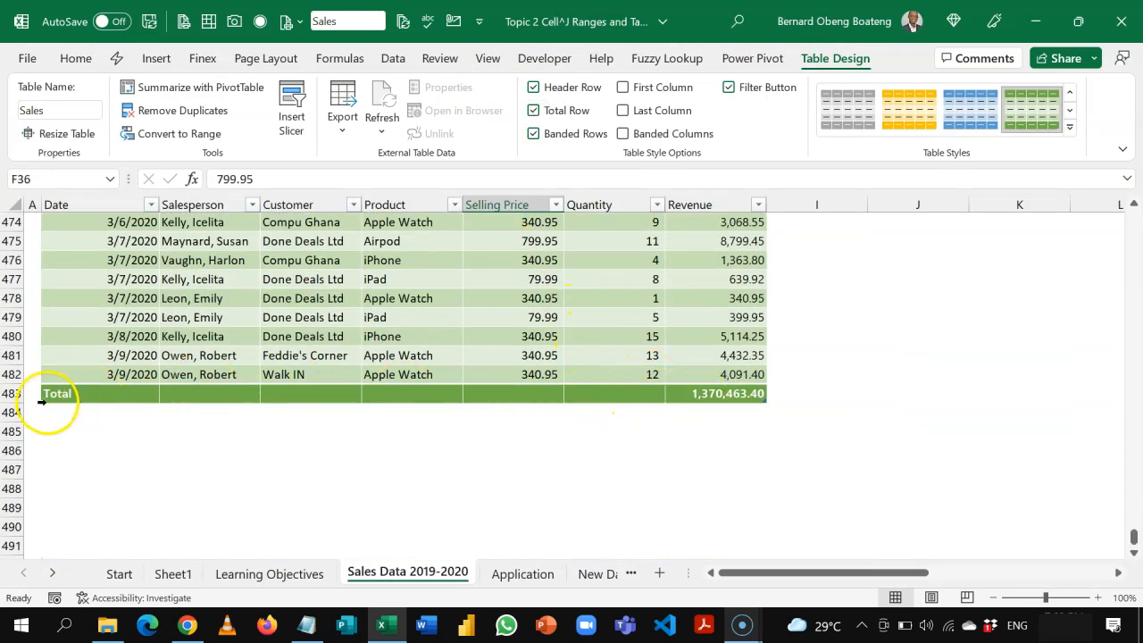
pyautogui.click(693, 396)
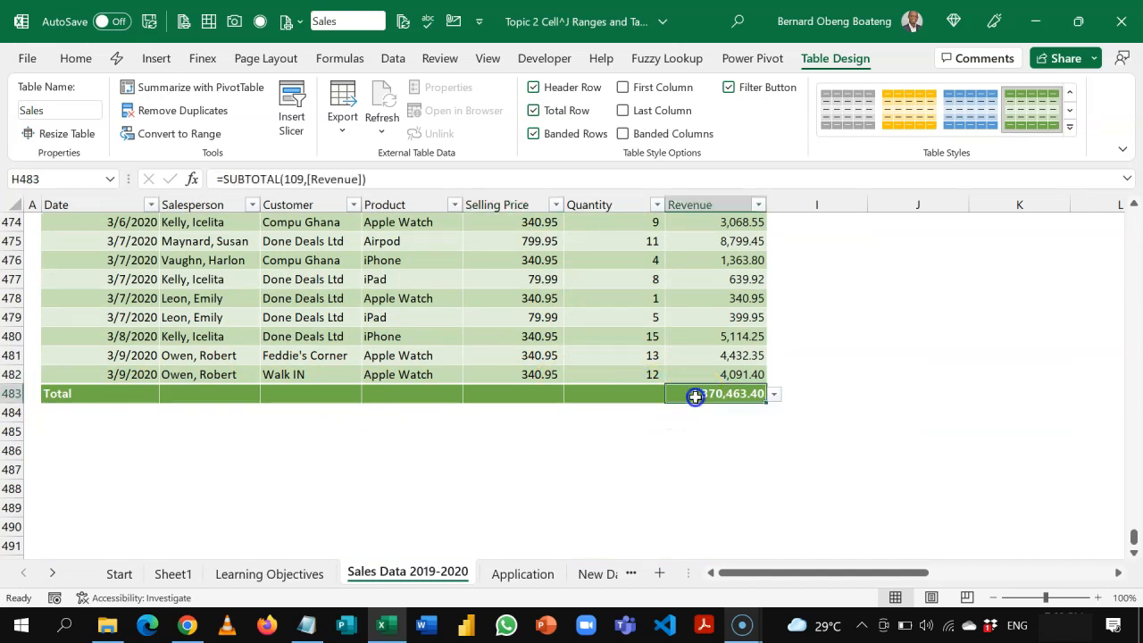
pyautogui.click(773, 394)
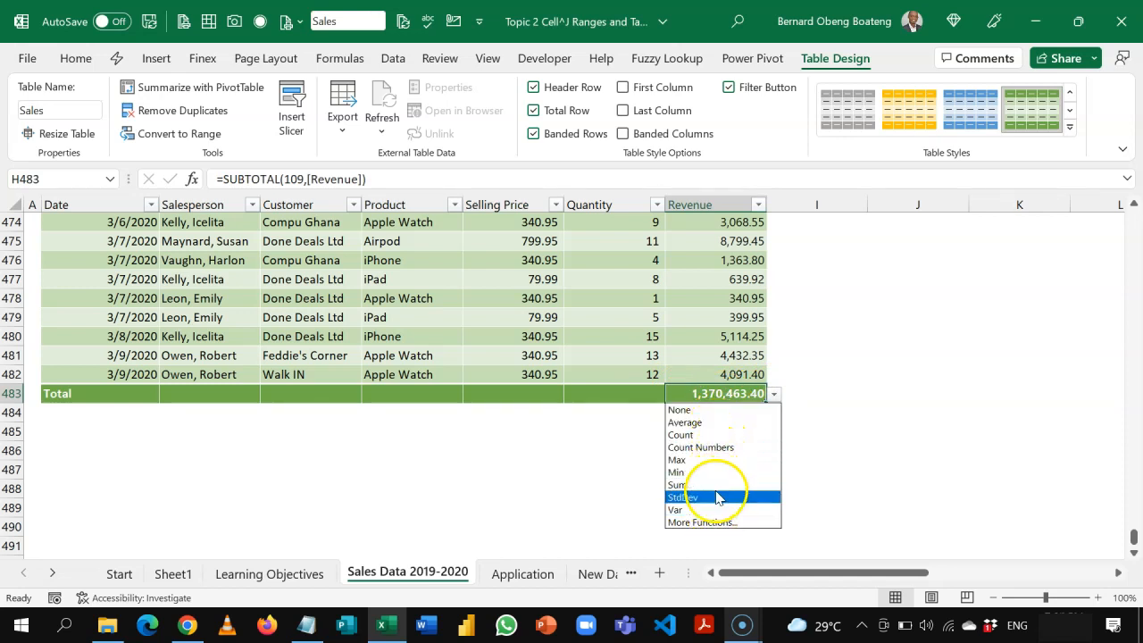
pyautogui.click(724, 425)
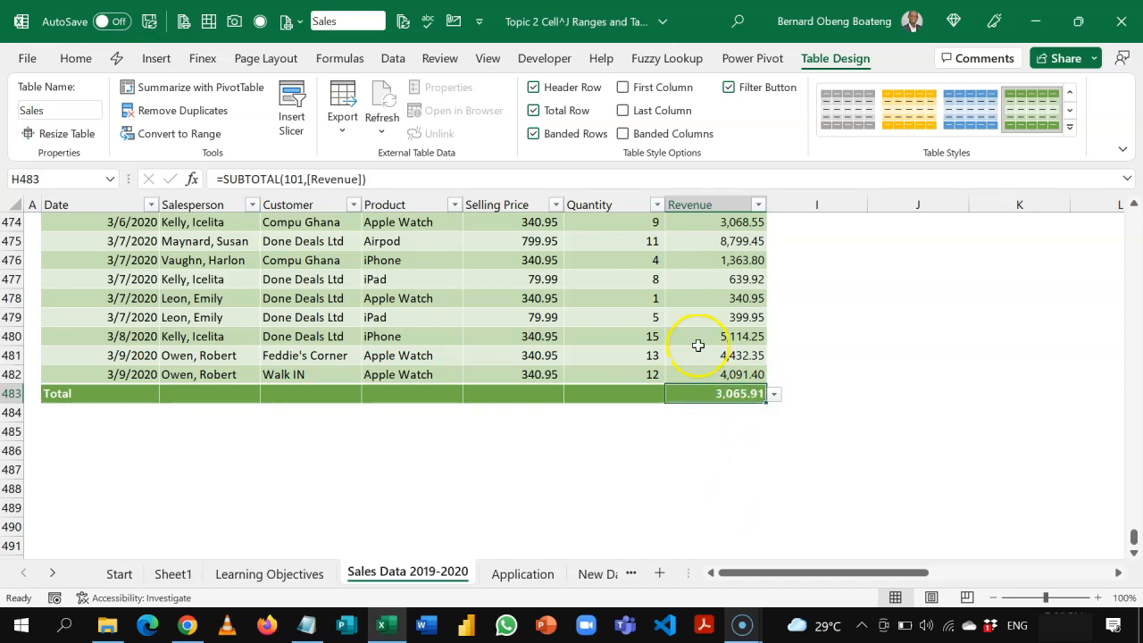
pyautogui.click(562, 112)
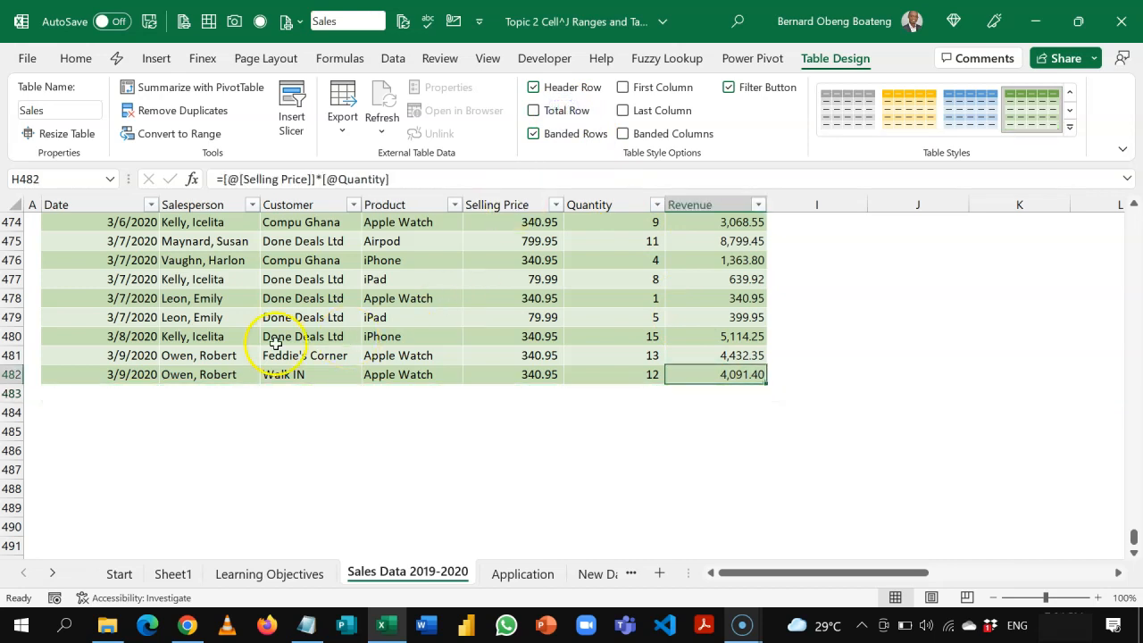
# Widen column K, which holds the result cells beside the SUM to COUNT labels
pyautogui.click(468, 357)
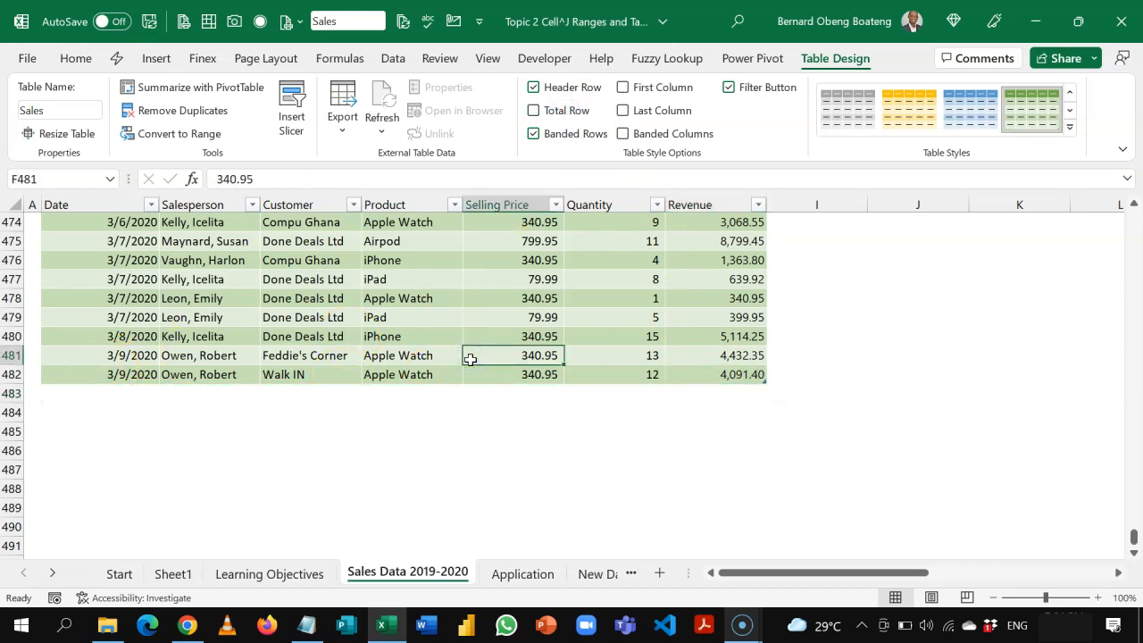
pyautogui.hotkey('ctrl', 'Up')
pyautogui.hotkey('ctrl', 'Up')
pyautogui.hotkey('ctrl', 'Up')
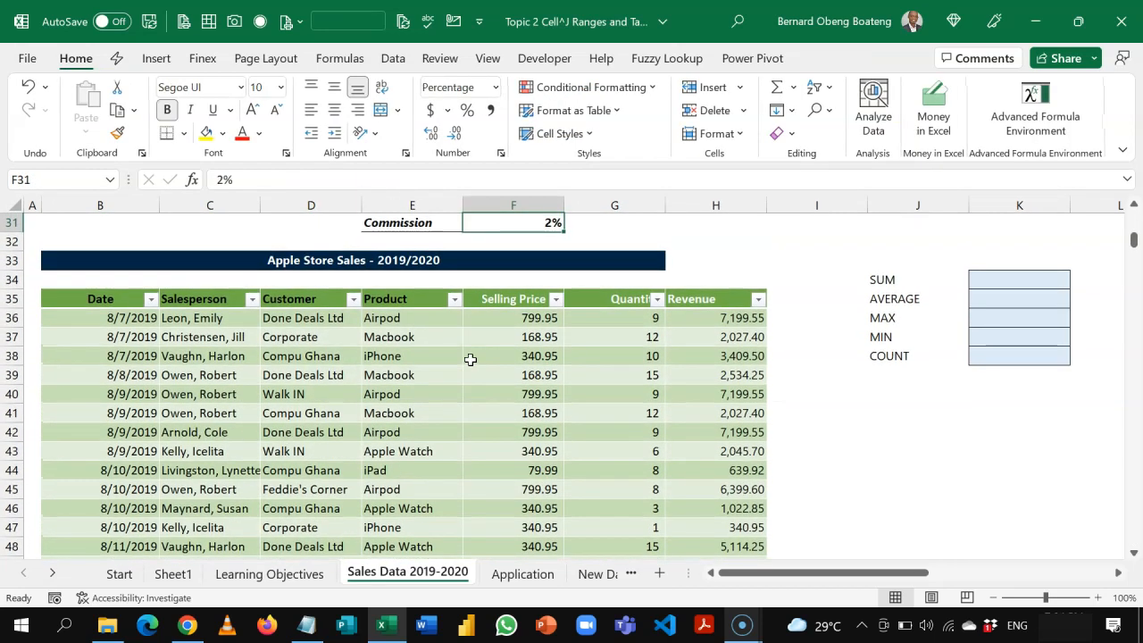
pyautogui.press('Right')
pyautogui.press('Right')
pyautogui.press('Right')
pyautogui.press('Right')
pyautogui.press('Right')
pyautogui.press('Right')
pyautogui.press('Down')
pyautogui.press('Down')
pyautogui.press('Down')
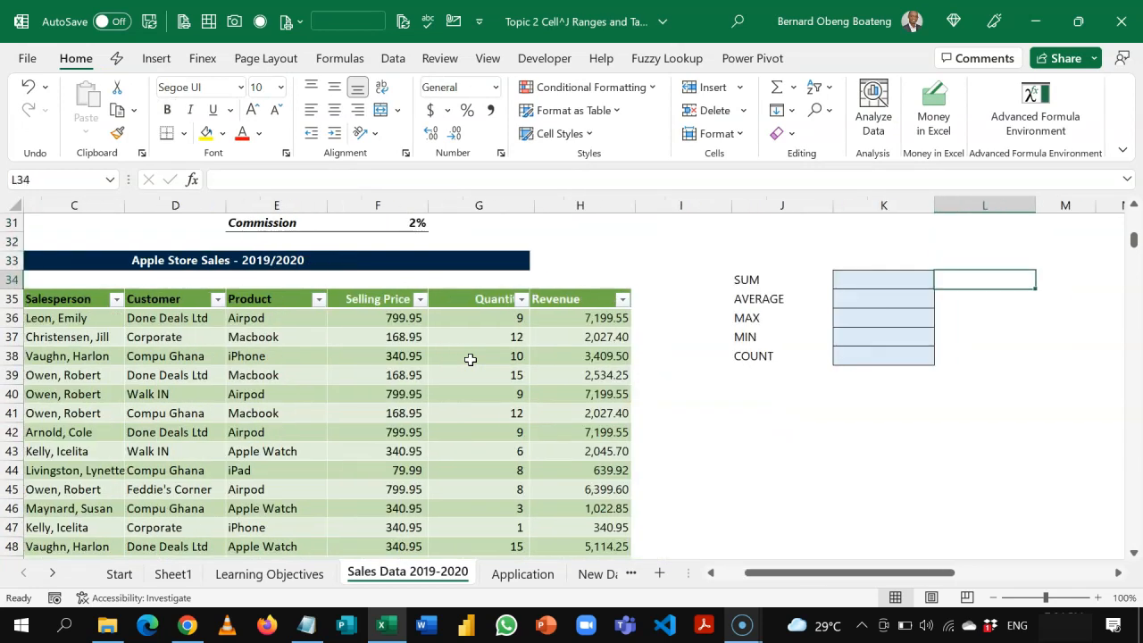
pyautogui.press('Left')
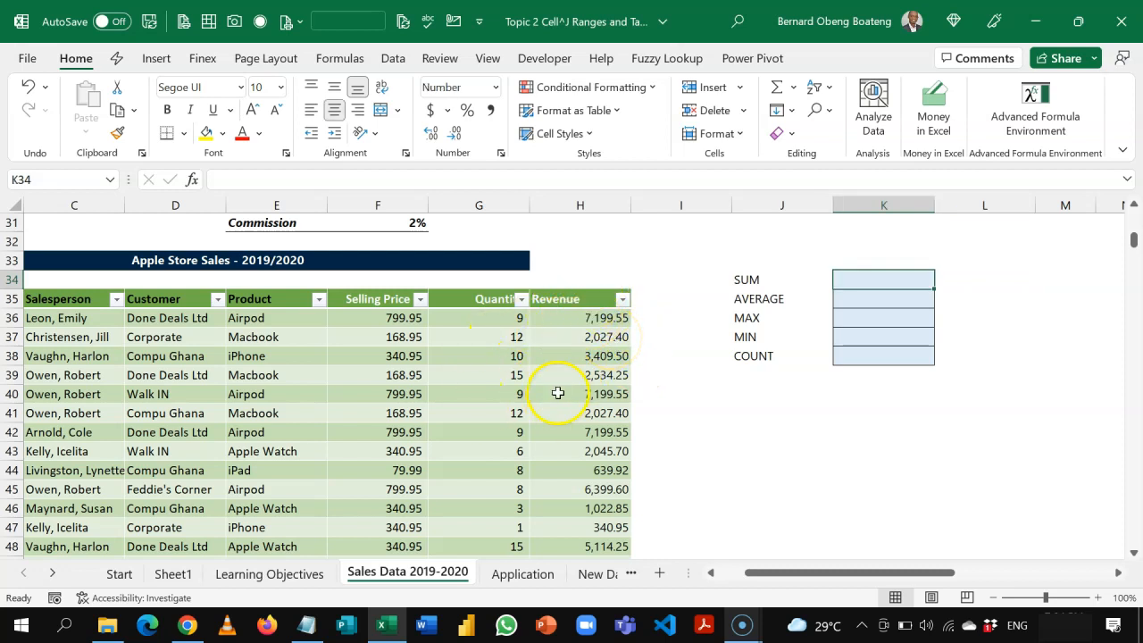
pyautogui.keyDown('ctrl'); pyautogui.scroll(2, 557, 447); pyautogui.keyUp('ctrl')
pyautogui.click(1003, 217)
# Enter =SUM(Sales[Revenue]) in cell K34 beside the SUM label and make the result bold
pyautogui.click(942, 303)
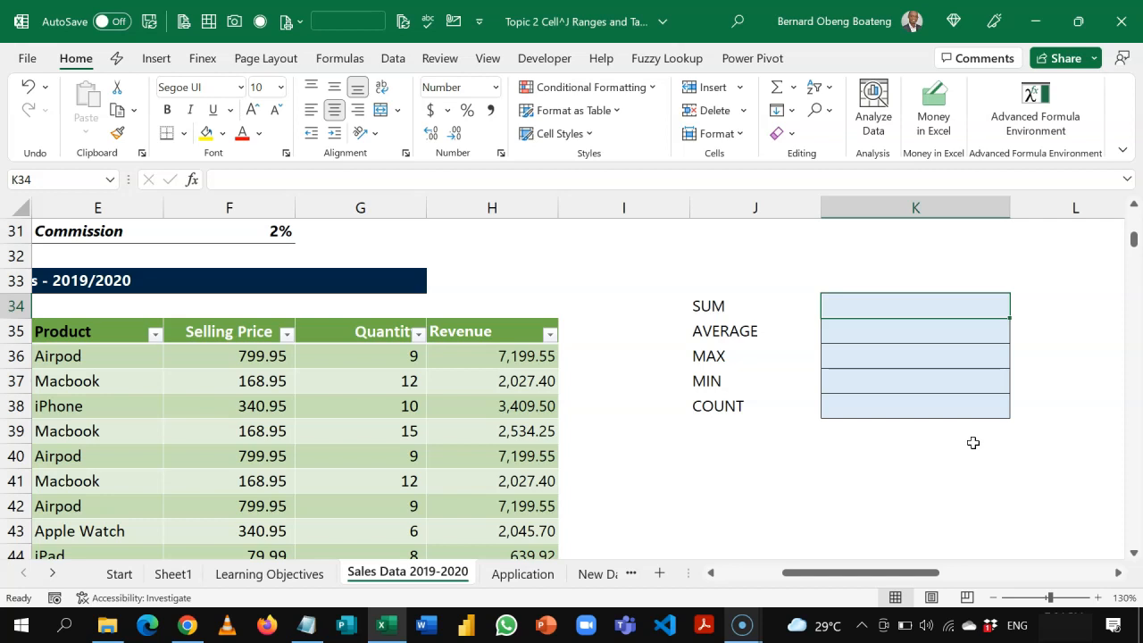
pyautogui.write('=sum')
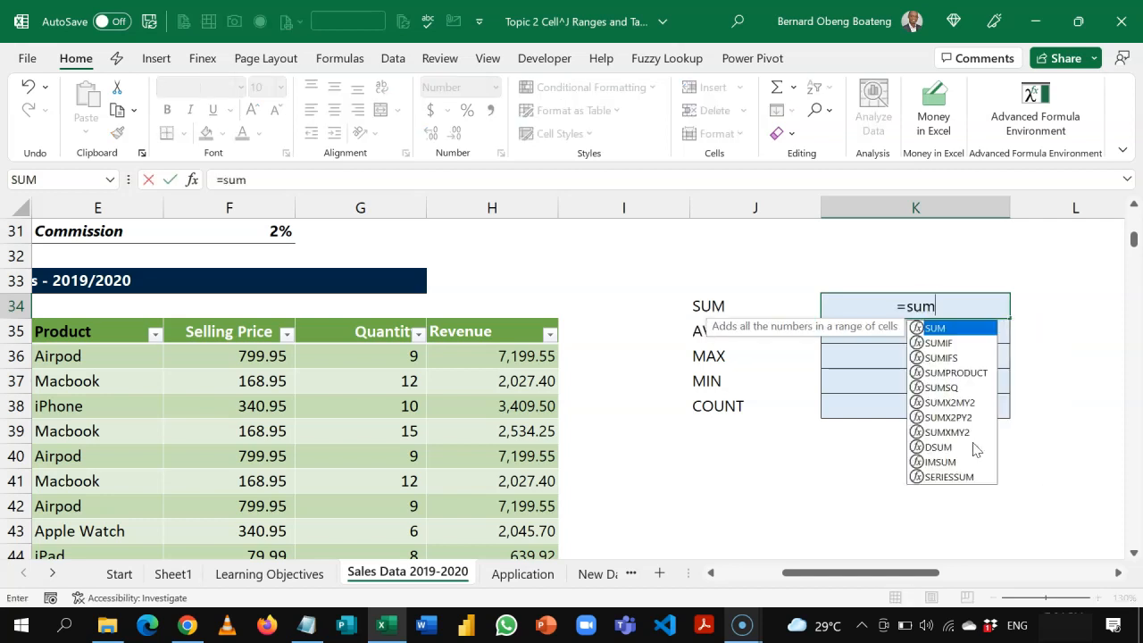
pyautogui.press('Tab')
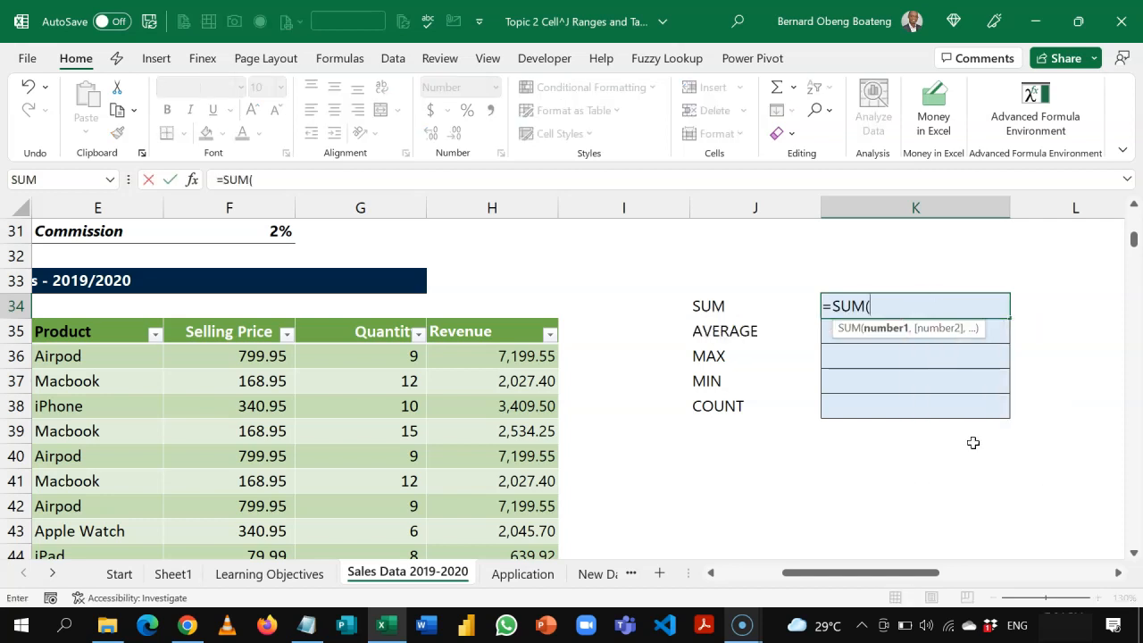
pyautogui.write('sa')
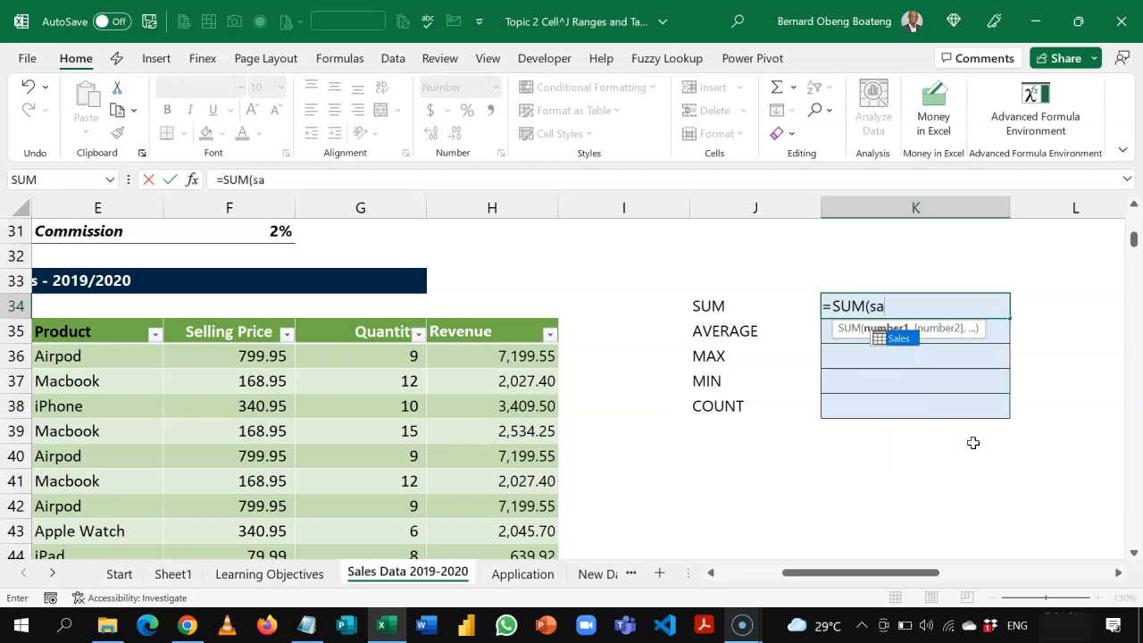
pyautogui.press('Tab')
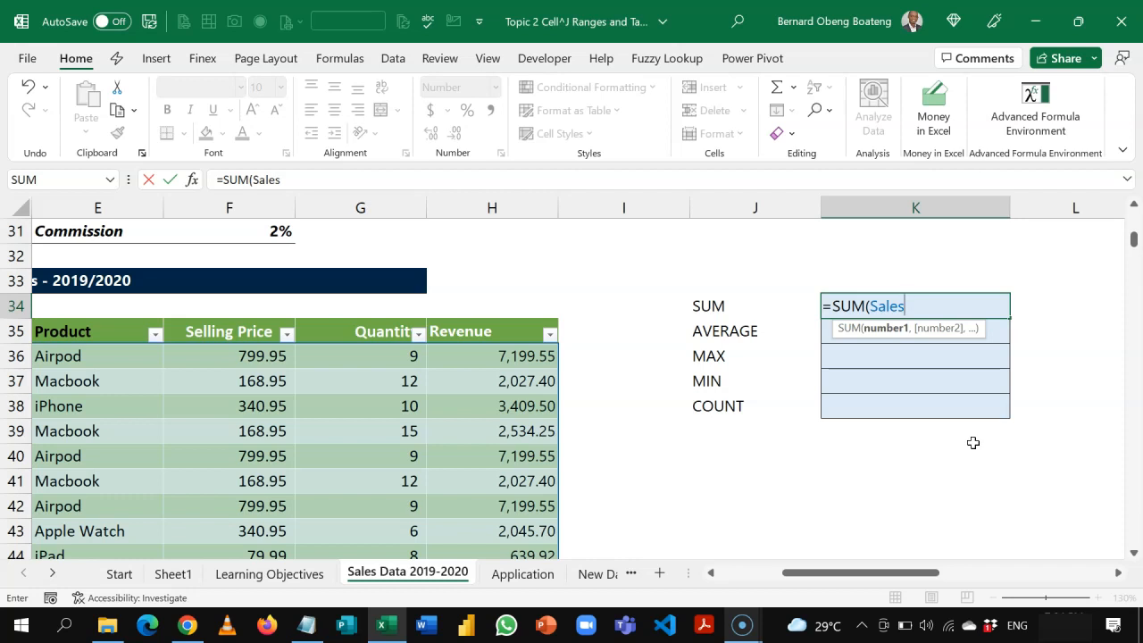
pyautogui.write('[')
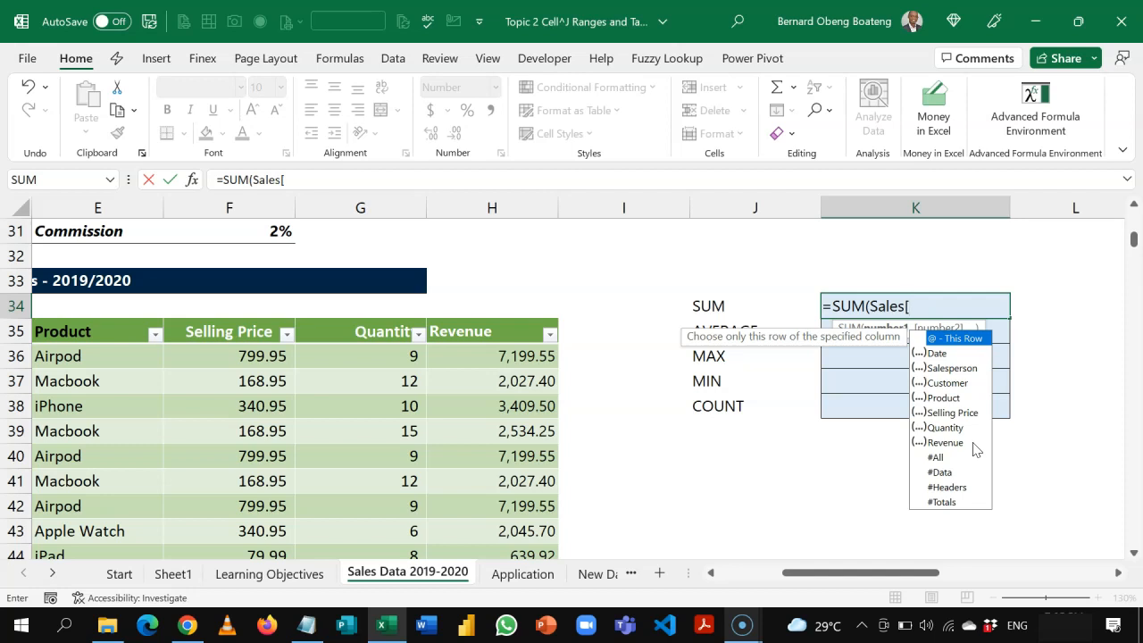
pyautogui.write('re')
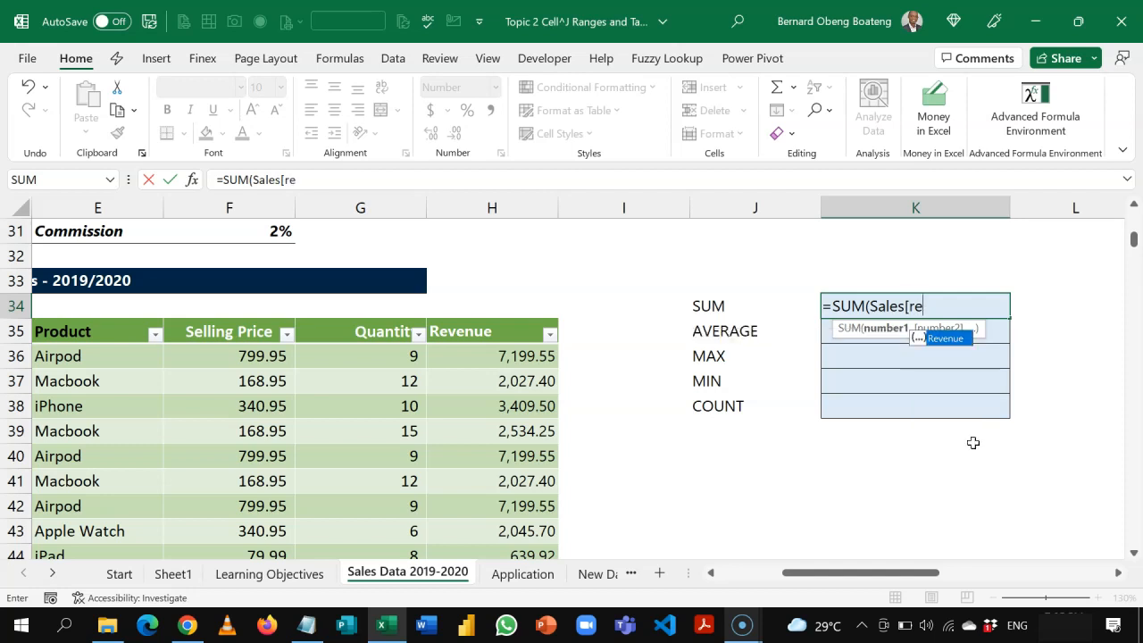
pyautogui.press('Tab')
pyautogui.write(']')
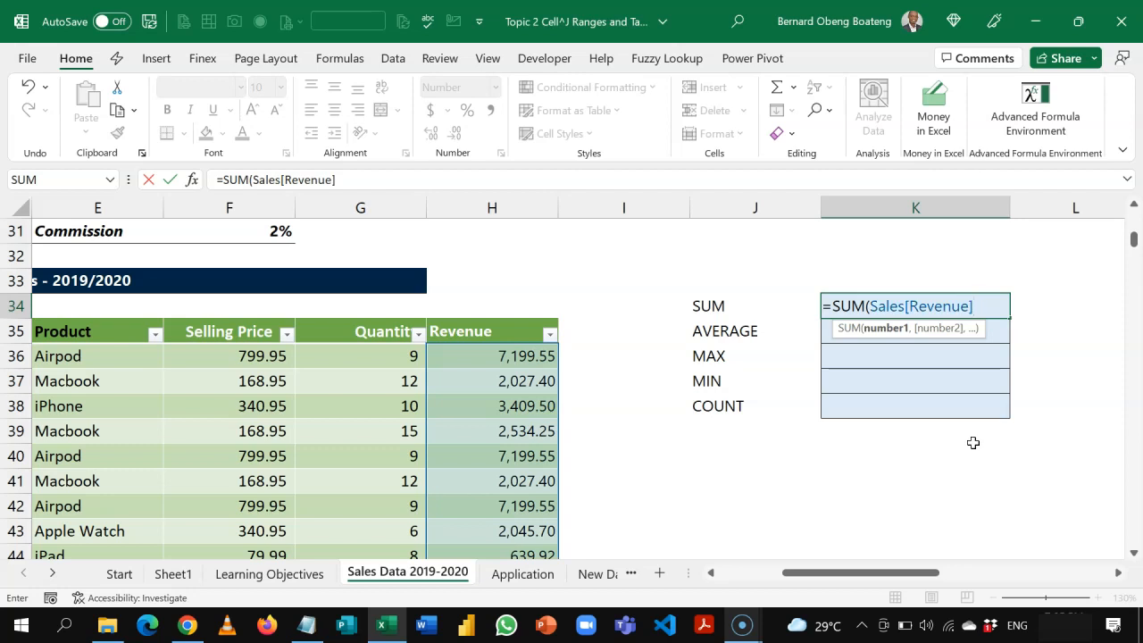
pyautogui.write(')')
pyautogui.press('Return')
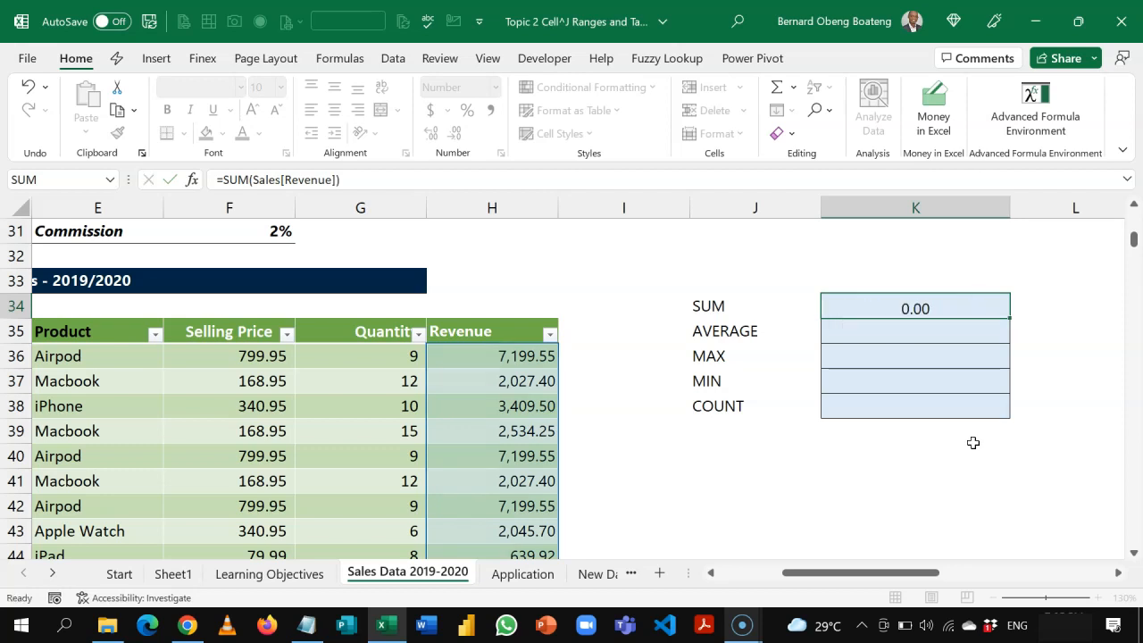
pyautogui.press('Up')
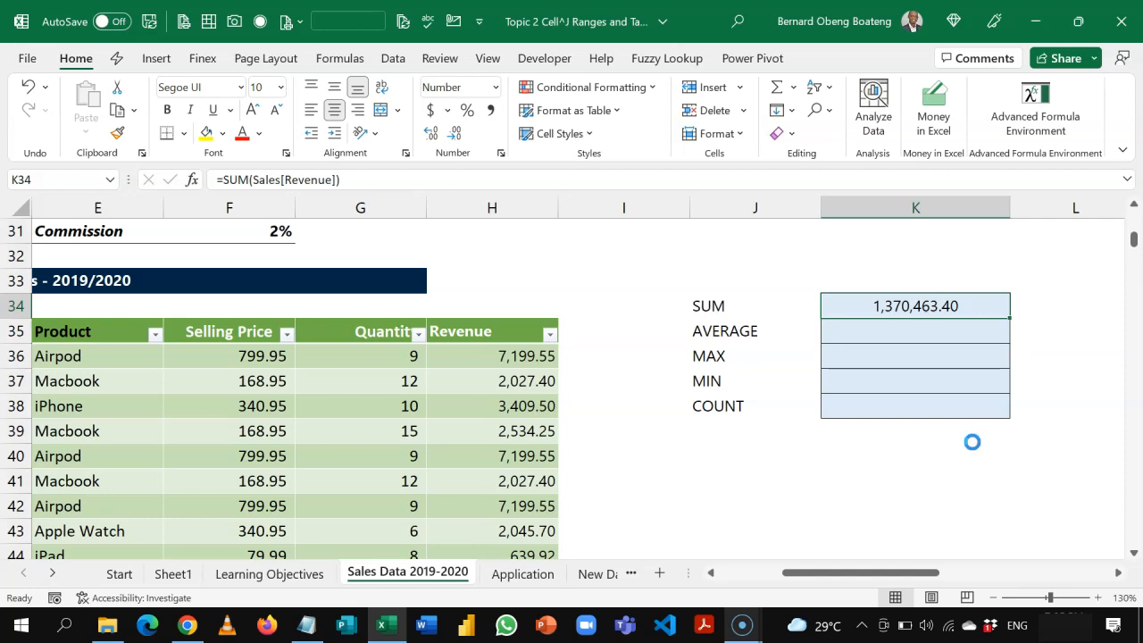
pyautogui.hotkey('ctrl', 'b')
pyautogui.press('Down')
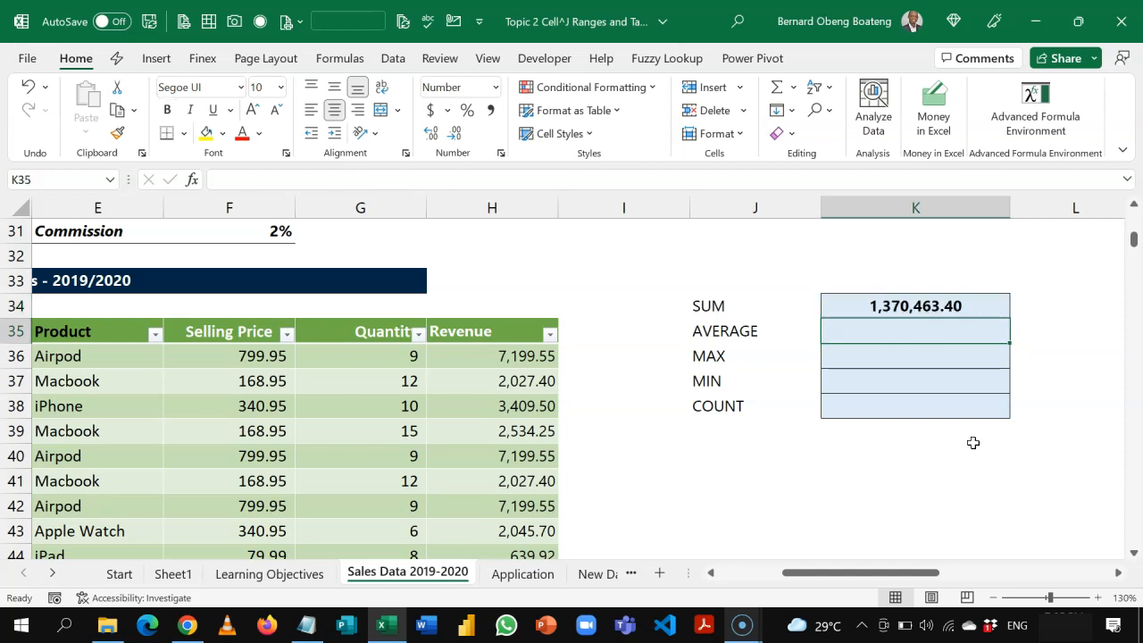
# Enter =AVERAGE(Sales[Revenue]) in cell K35 beside the AVERAGE label and make the result bold
pyautogui.write('=aver')
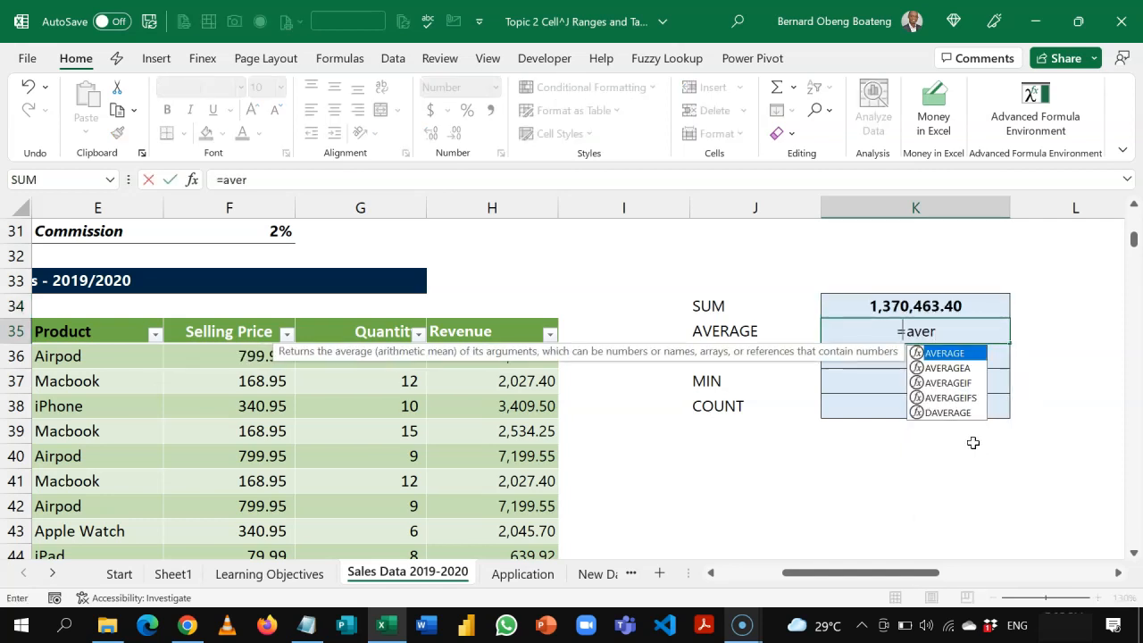
pyautogui.press('Tab')
pyautogui.write('Sales')
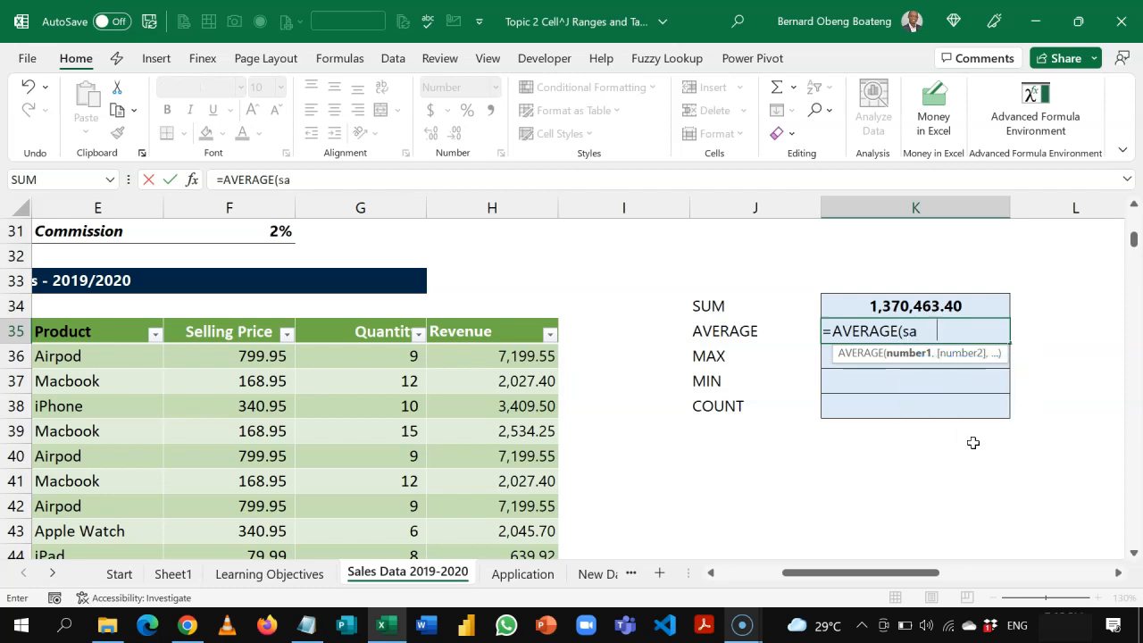
pyautogui.write('[rev')
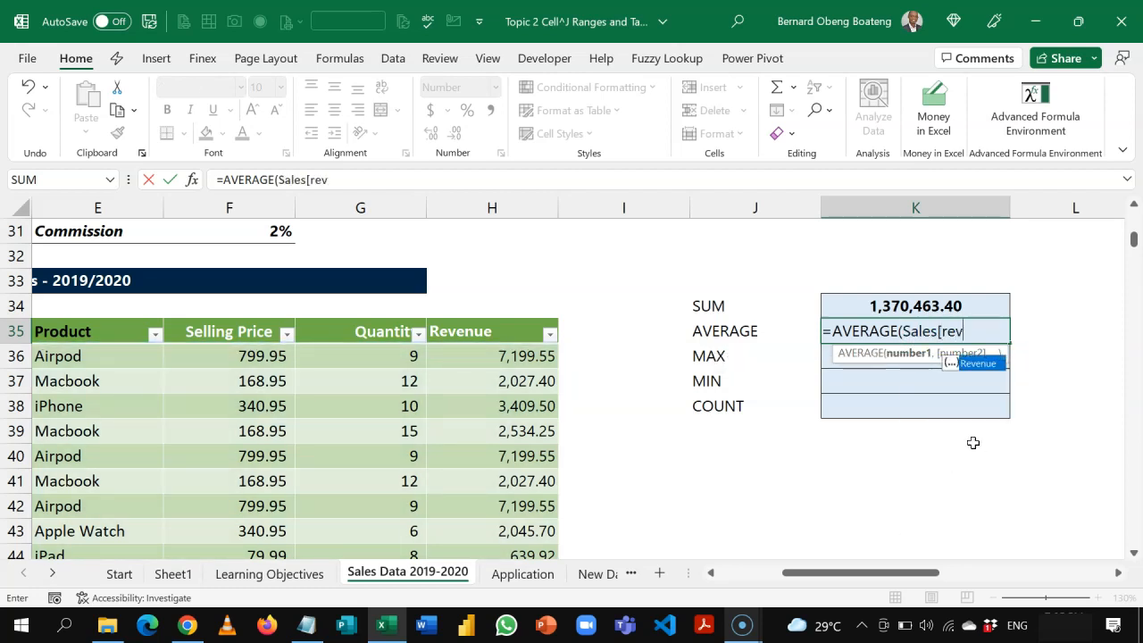
pyautogui.press('Tab')
pyautogui.write('])')
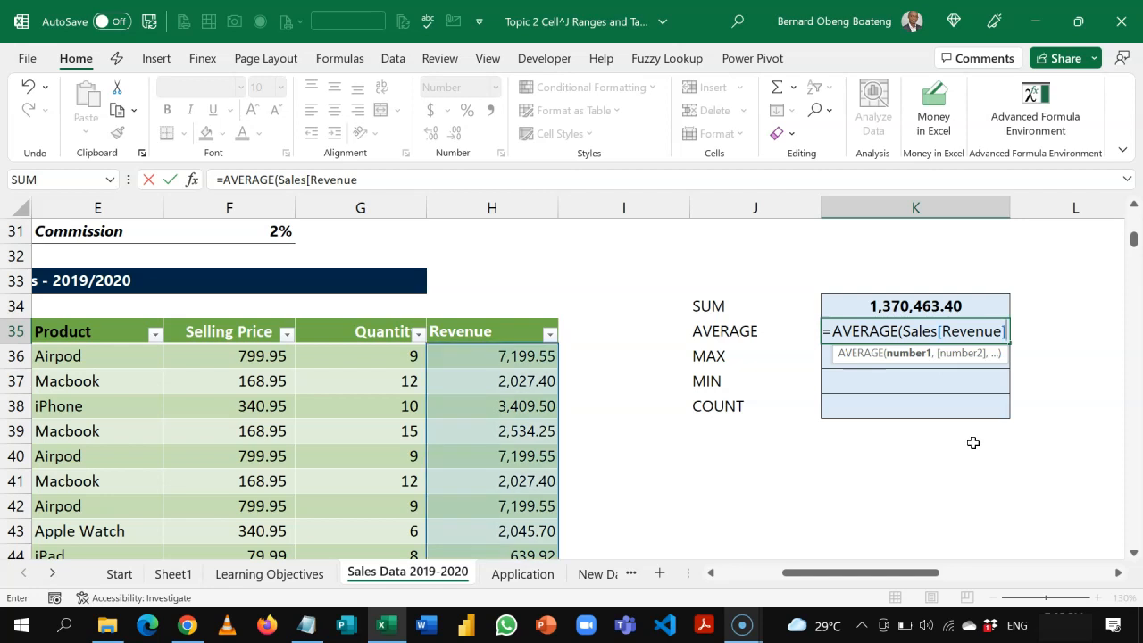
pyautogui.hotkey('ctrl', 'Return')
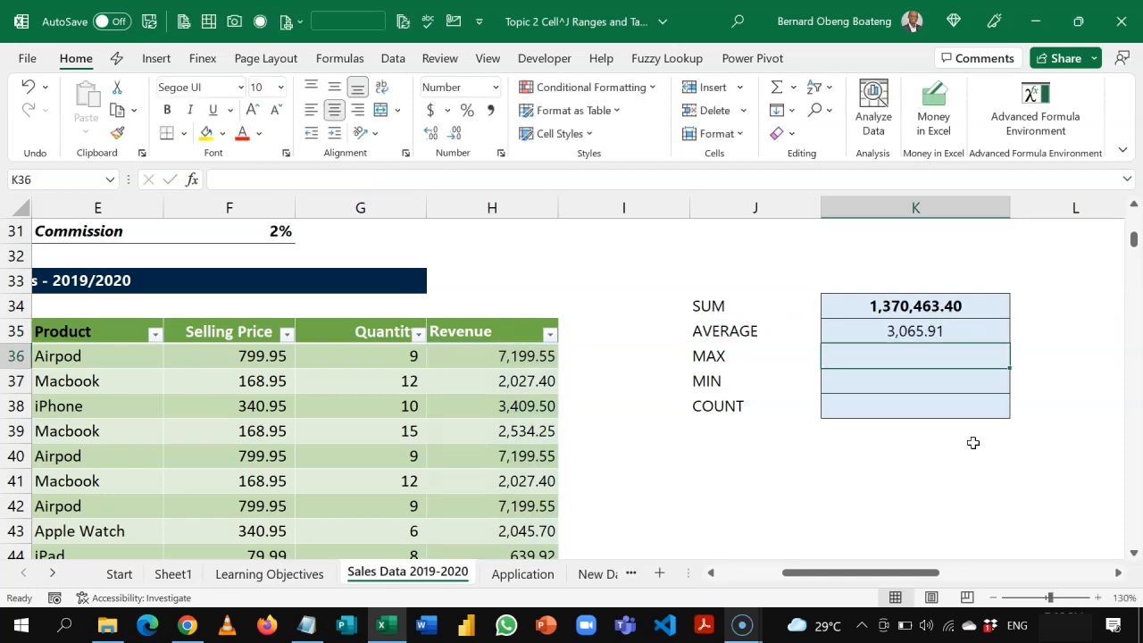
pyautogui.hotkey('ctrl', 'b')
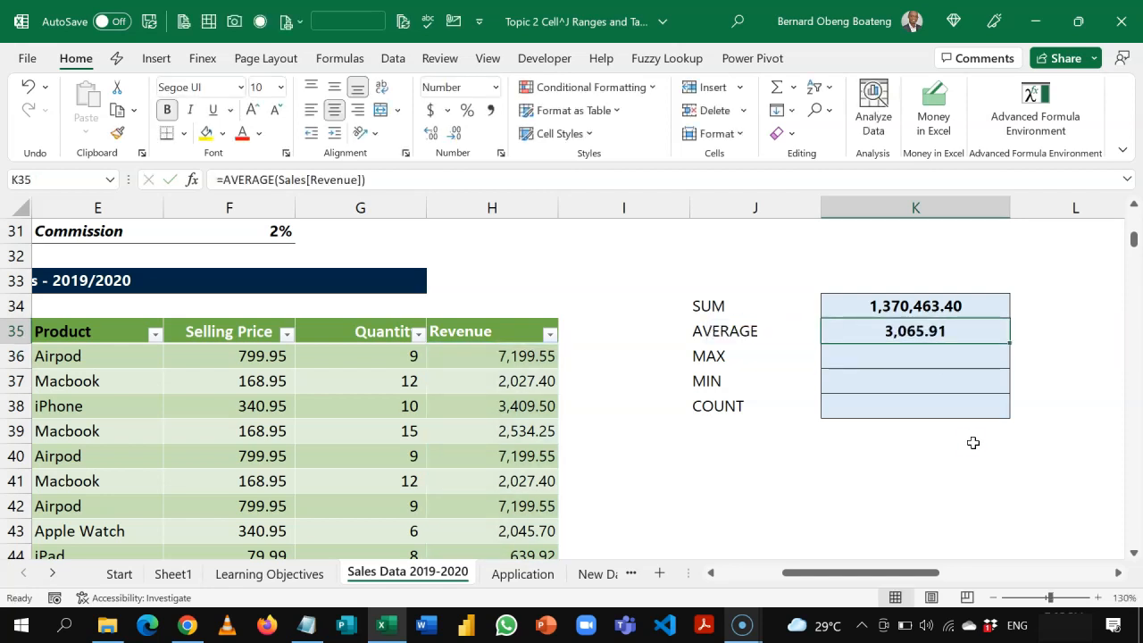
pyautogui.press('Down')
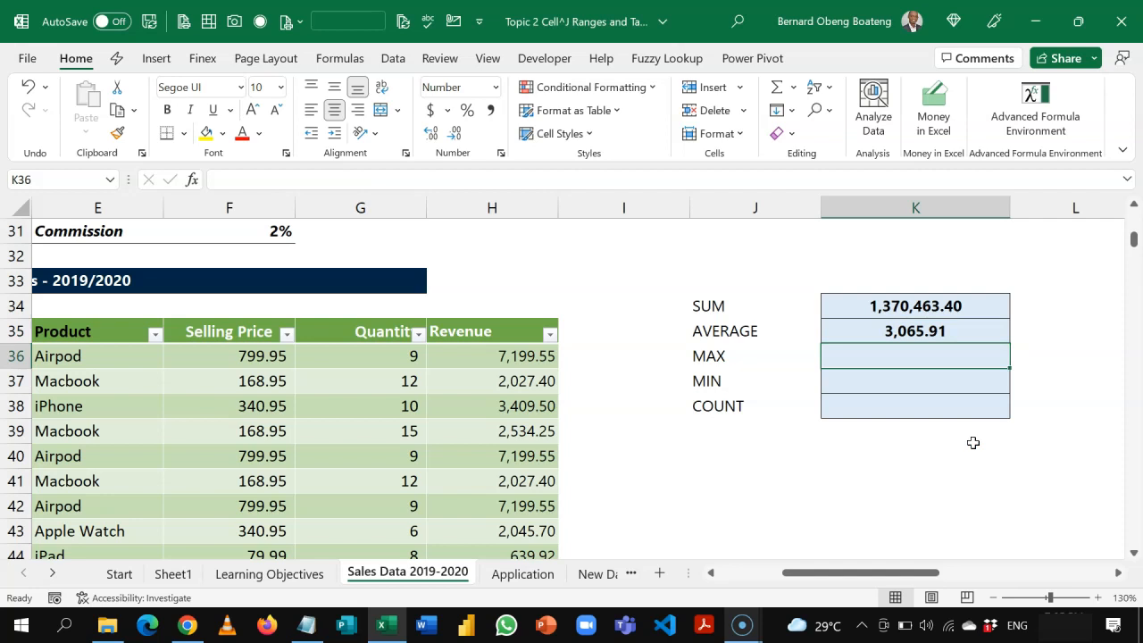
pyautogui.press('Left')
pyautogui.press('Right')
pyautogui.press('Down')
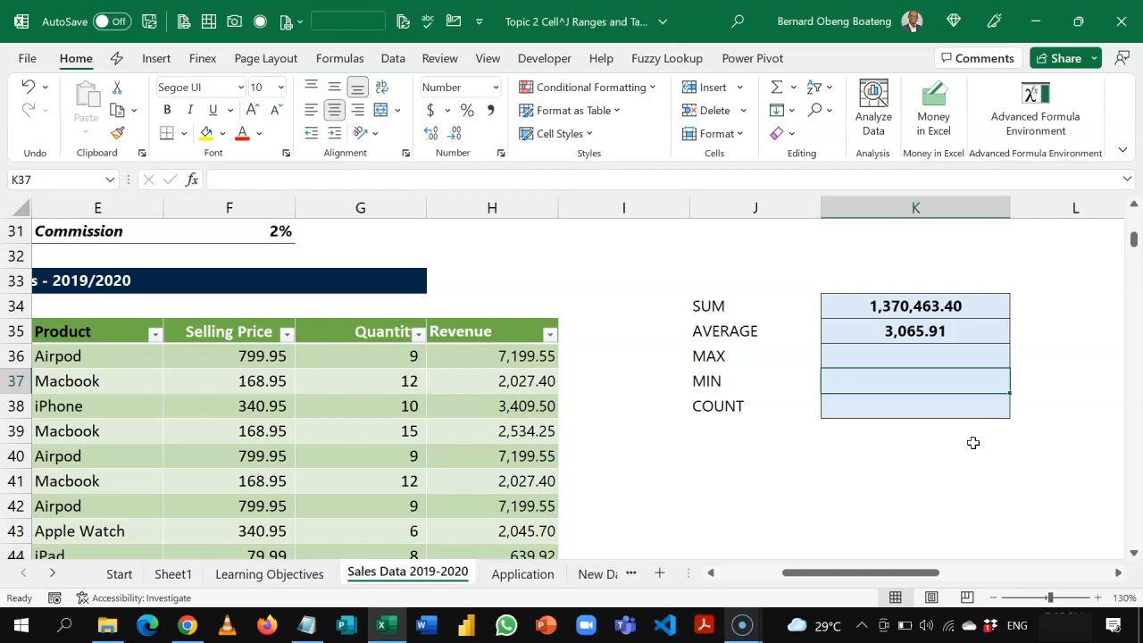
pyautogui.press('Down')
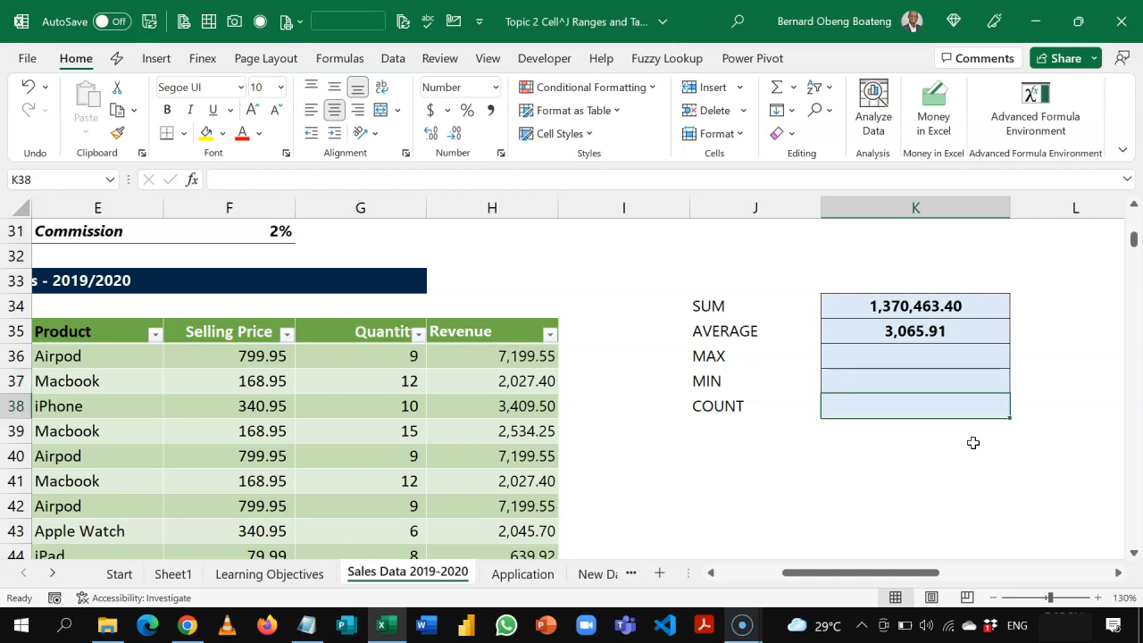
pyautogui.press('Left')
pyautogui.press('Left')
pyautogui.press('Left')
pyautogui.press('Left')
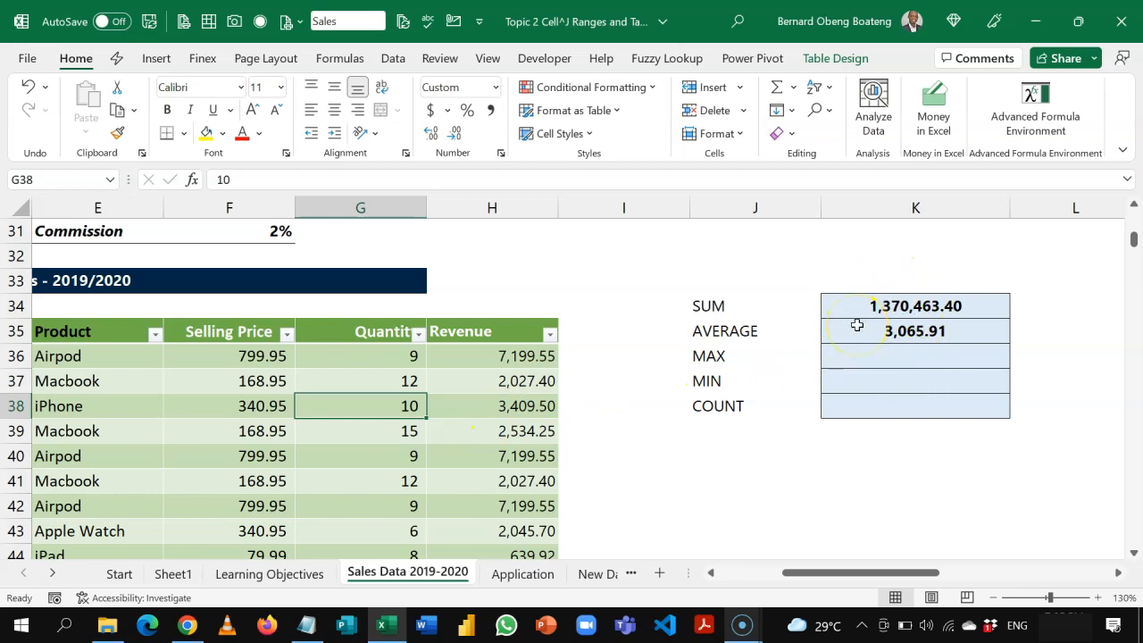
# Examine the column headers and their order in the Apple Store Sales - 2021/2022 data on the New Data sheet
pyautogui.click(583, 572)
pyautogui.click(128, 304)
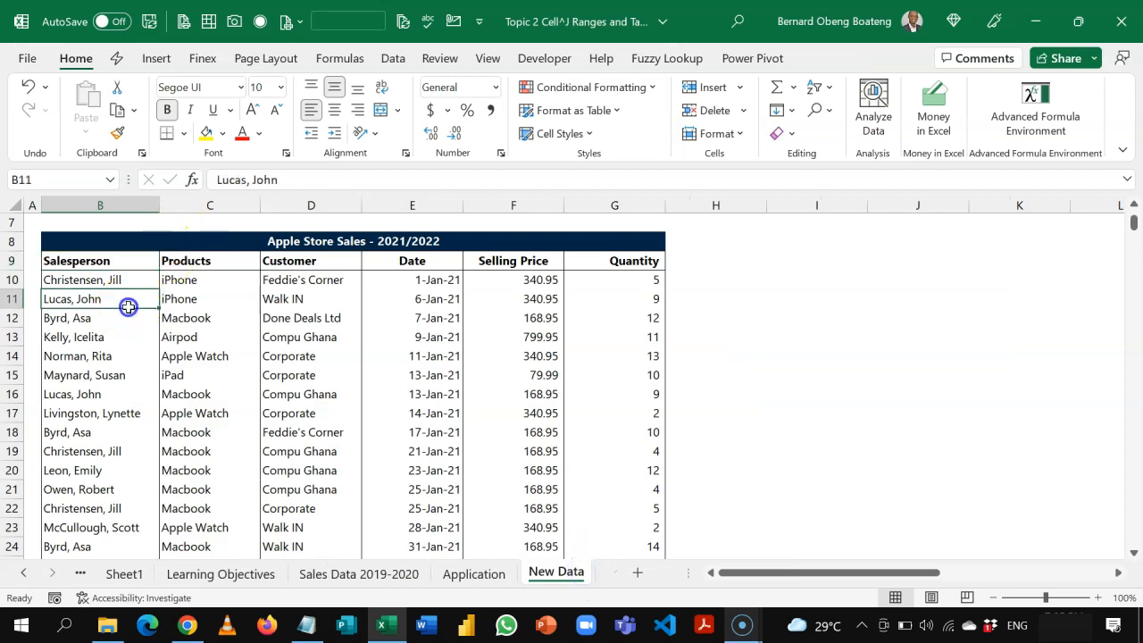
pyautogui.press('Up')
pyautogui.press('Left')
pyautogui.press('Right')
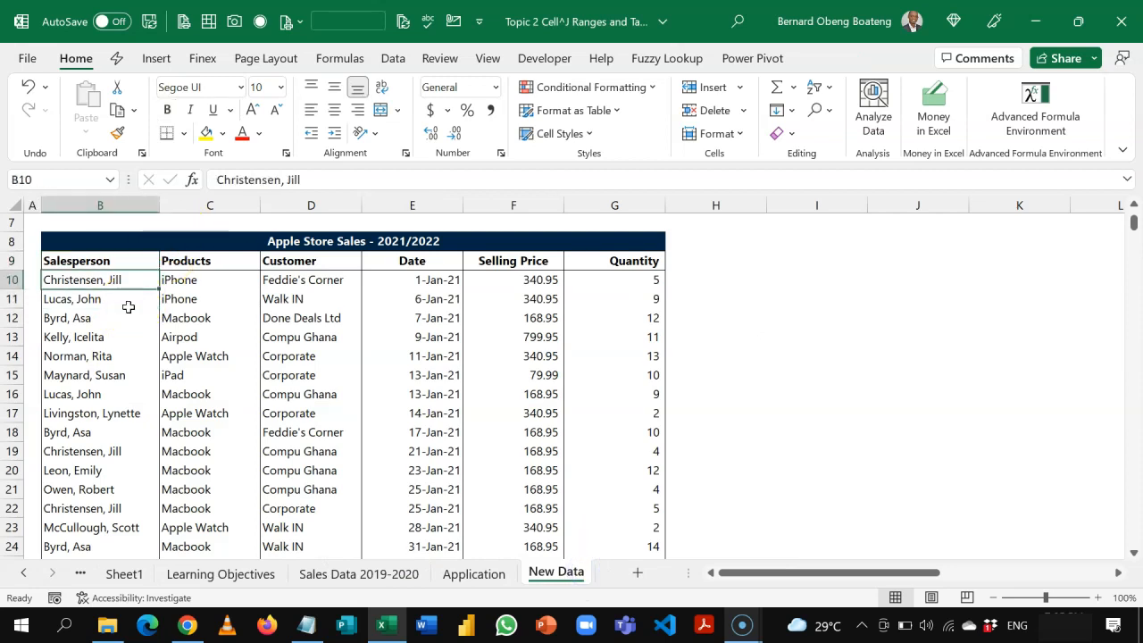
pyautogui.press('Up')
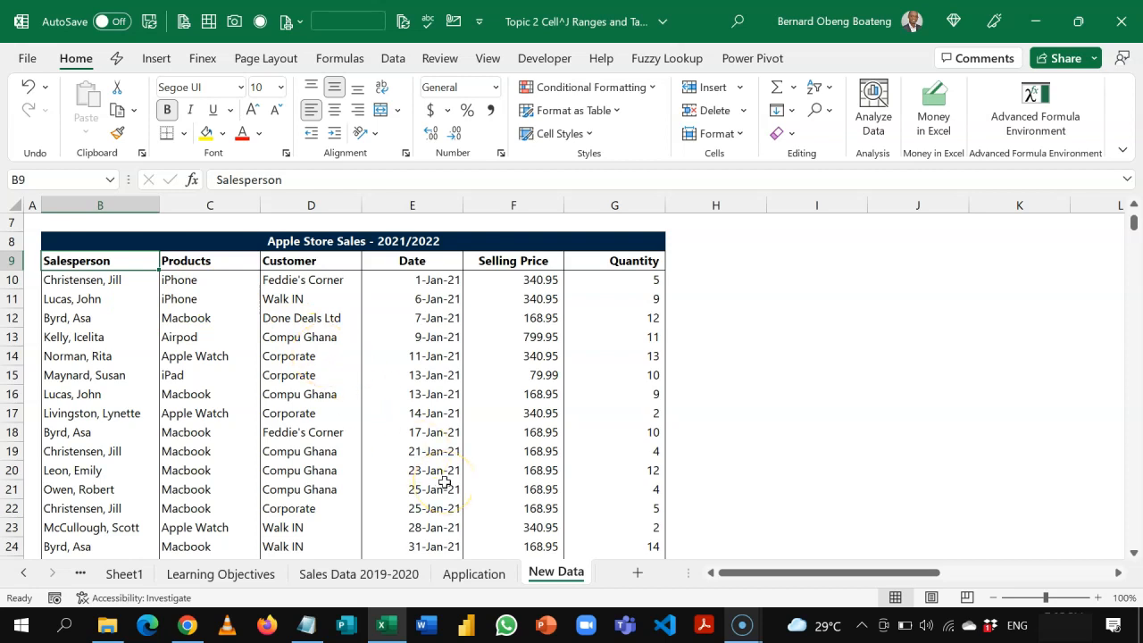
# Copy the Sales table's header row, Date through Revenue, from the Sales Data 2019-2020 sheet
pyautogui.click(378, 576)
pyautogui.click(143, 382)
pyautogui.press('Left')
pyautogui.press('Left')
pyautogui.press('Left')
pyautogui.press('Left')
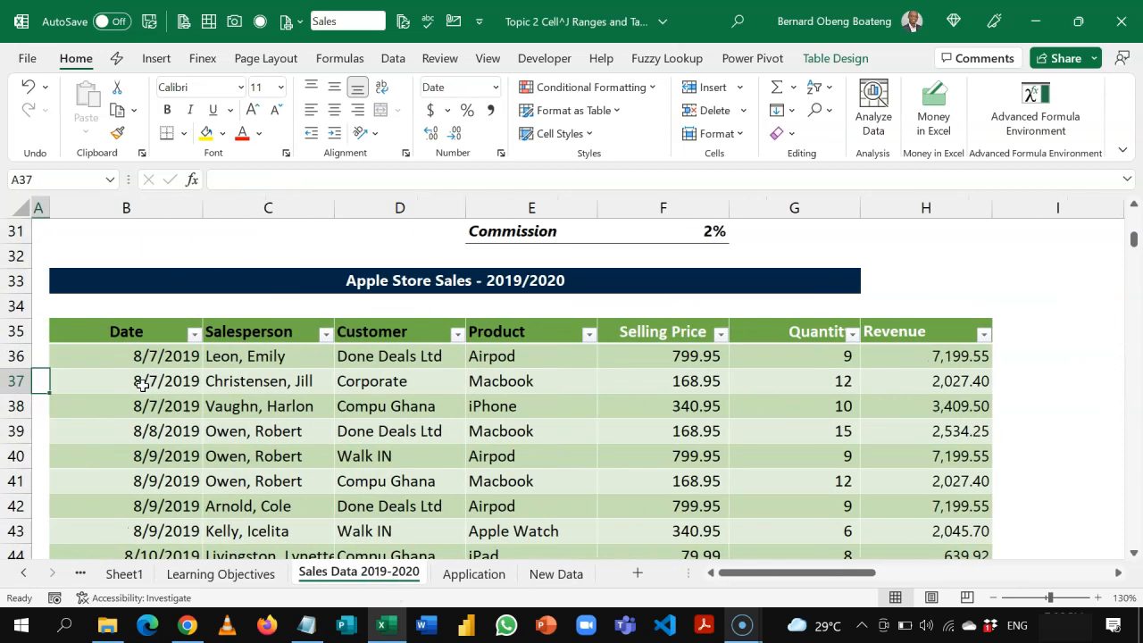
pyautogui.press('Up')
pyautogui.press('Right')
pyautogui.press('Up')
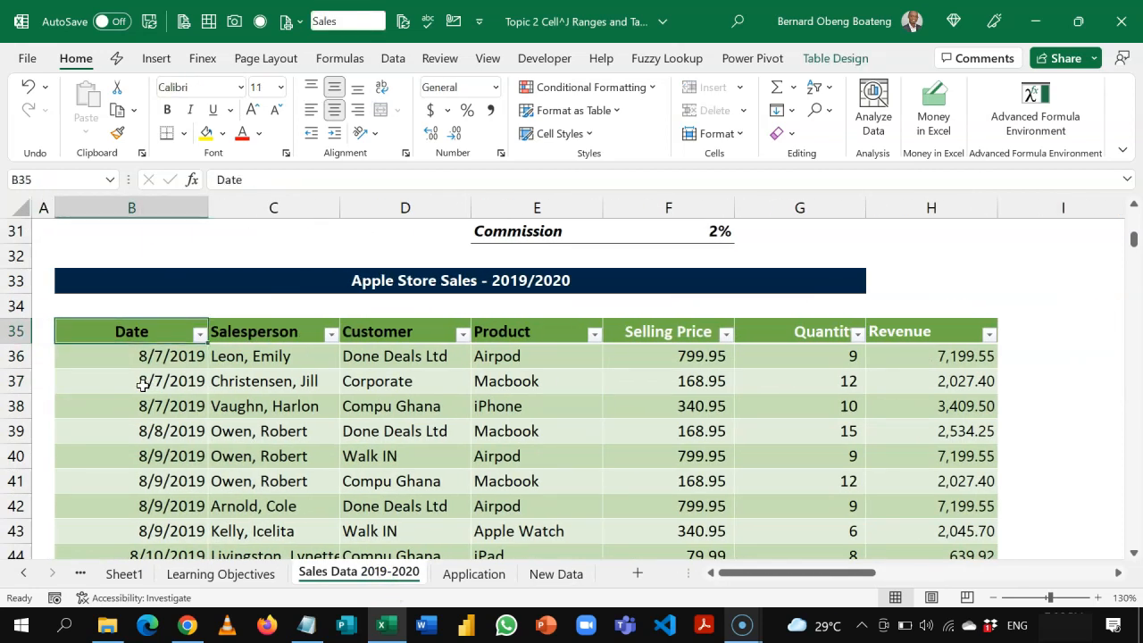
pyautogui.hotkey('ctrl', 'shift', 'Right')
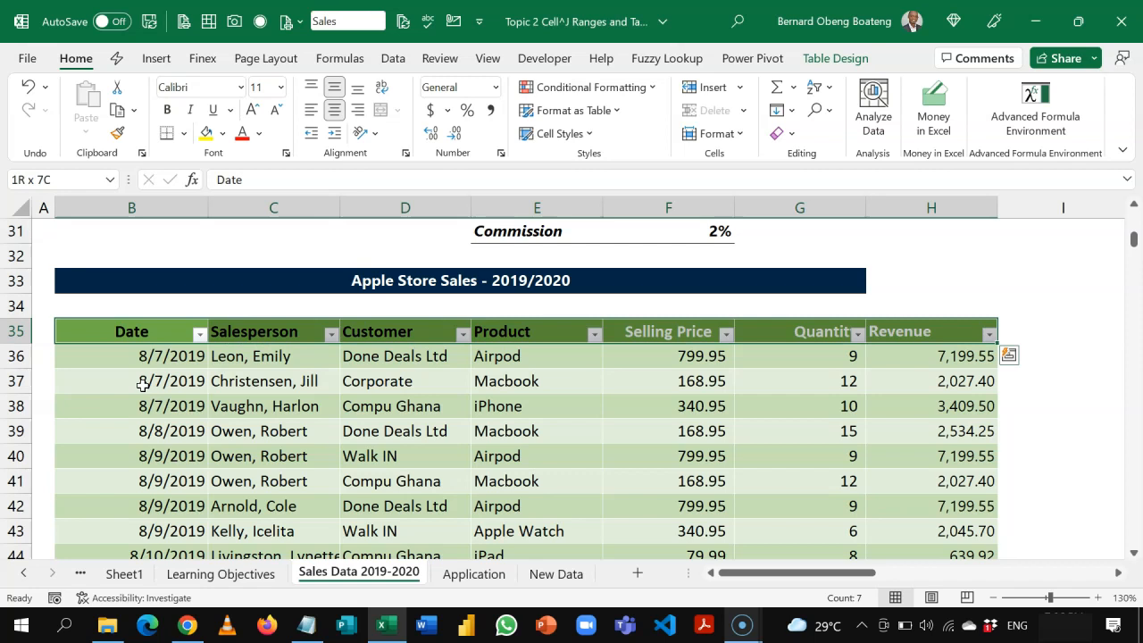
pyautogui.hotkey('ctrl', 'c')
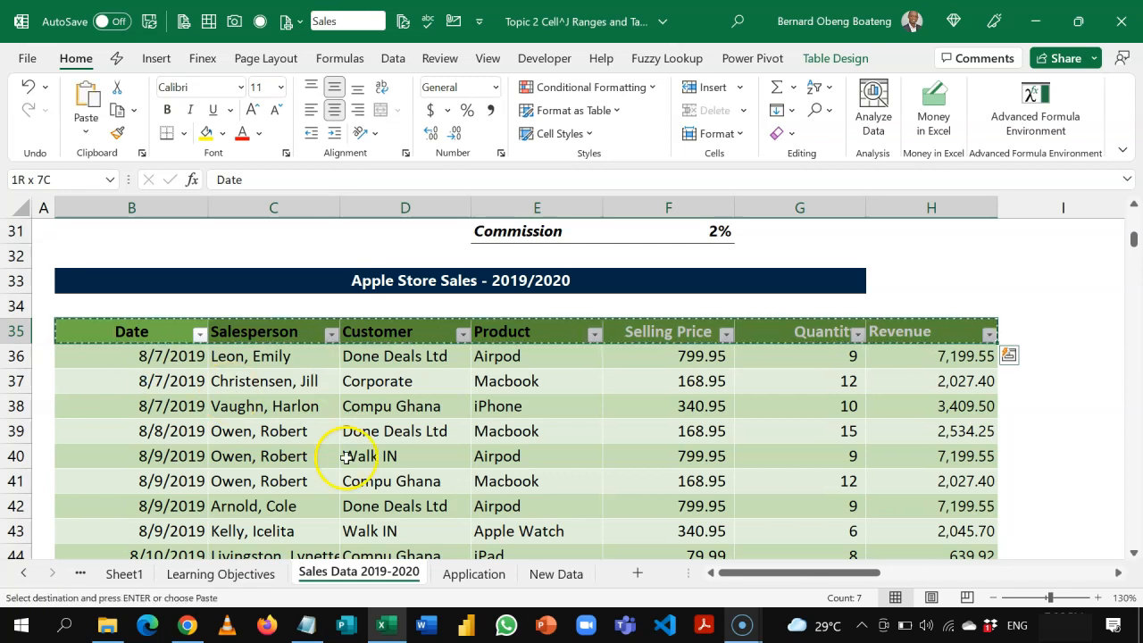
# Paste the copied headers as values only on the New Data sheet, starting at cell I9
pyautogui.click(447, 572)
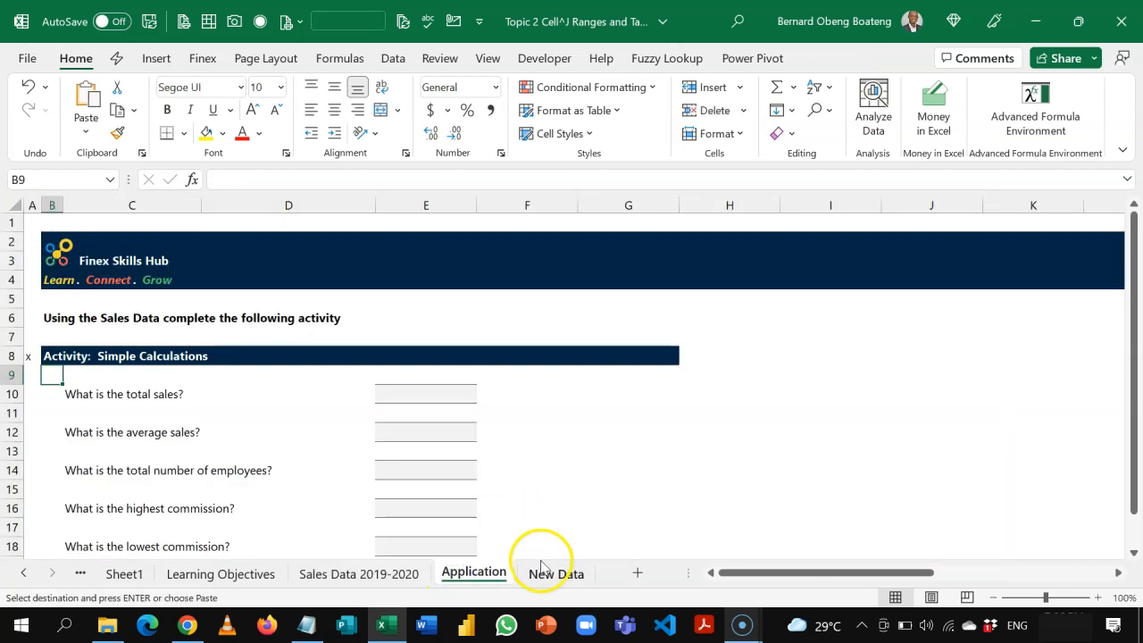
pyautogui.click(541, 568)
pyautogui.click(768, 259)
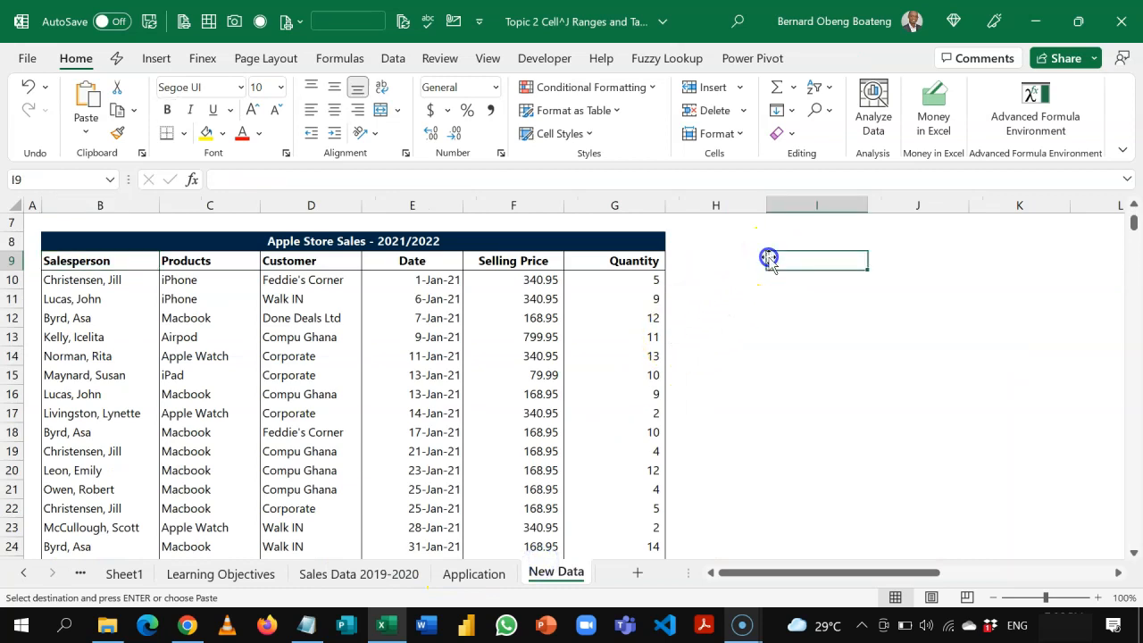
pyautogui.hotkey('ctrl', 'alt', 'v')
pyautogui.press('v')
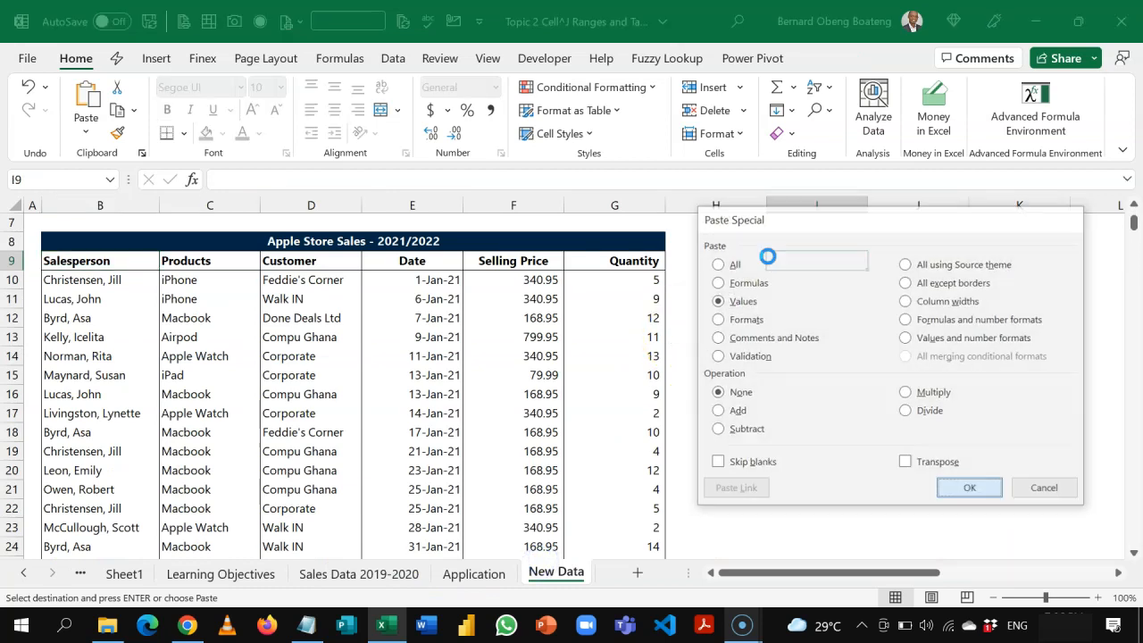
pyautogui.press('Return')
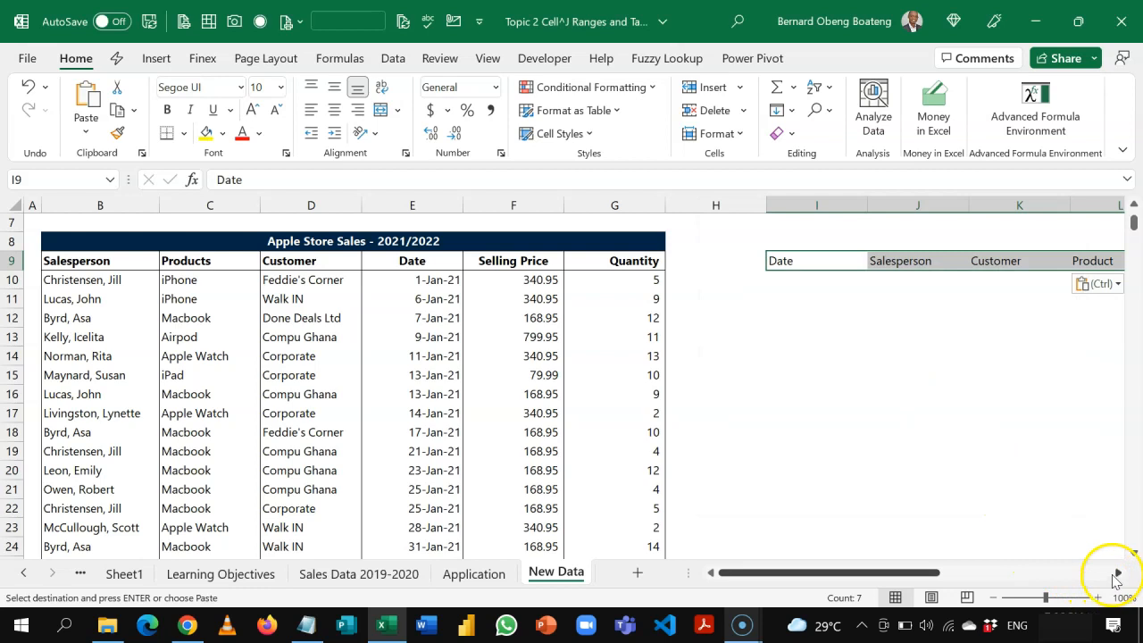
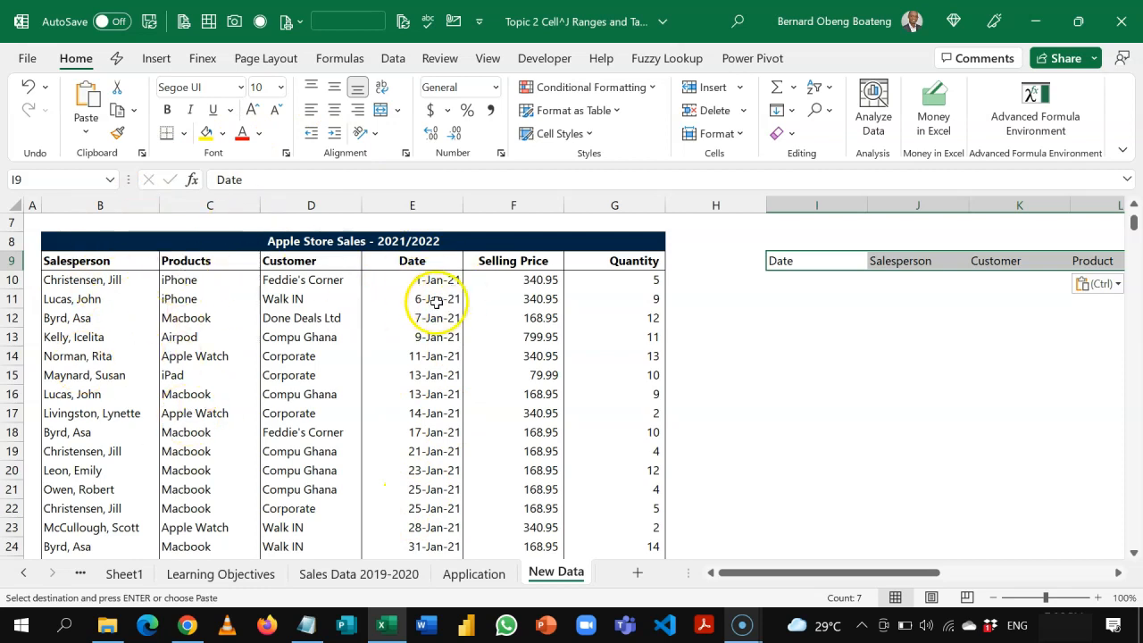
# Move the whole Date column of the 2021/2022 data, header included, ahead of Salesperson by inserting the cut cells at B9
pyautogui.click(416, 267)
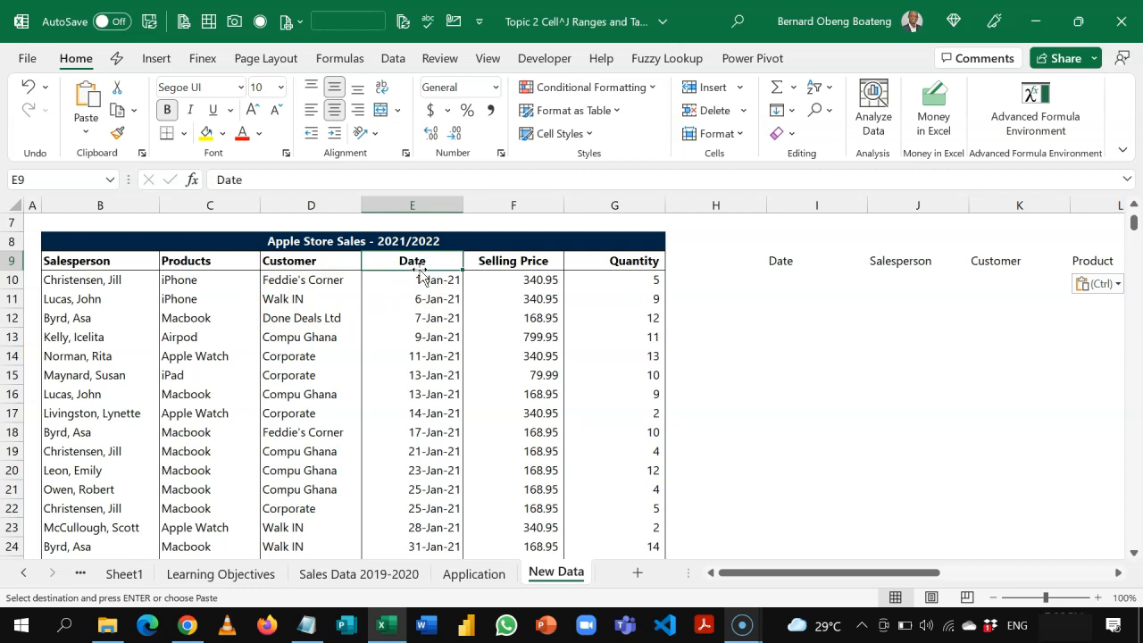
pyautogui.hotkey('ctrl', 'shift', 'Down')
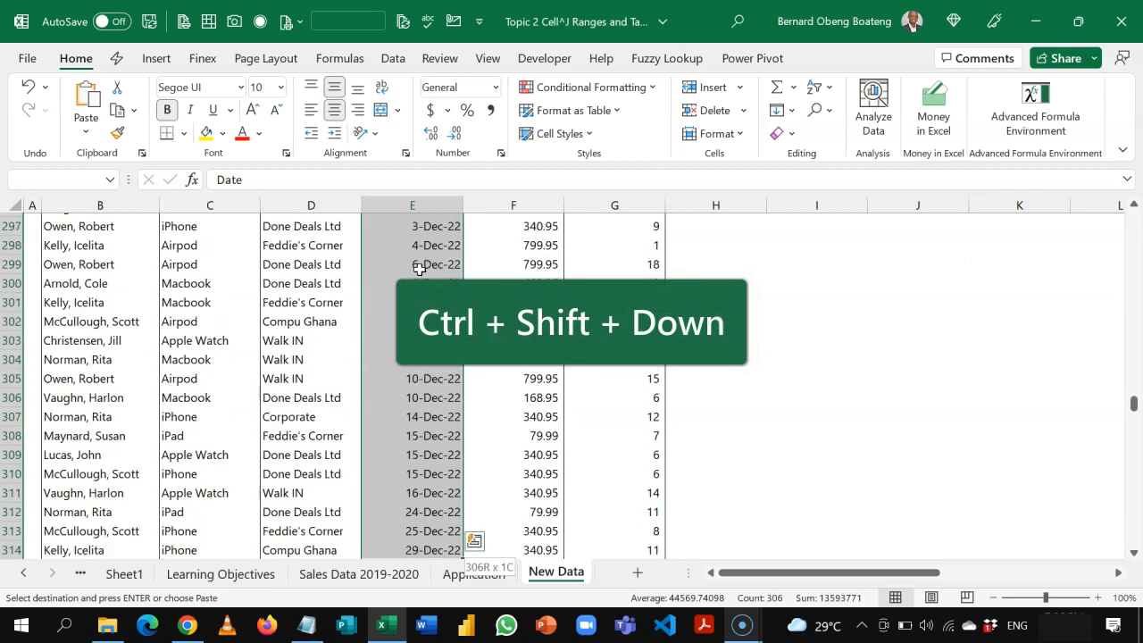
pyautogui.hotkey('ctrl', 'BackSpace')
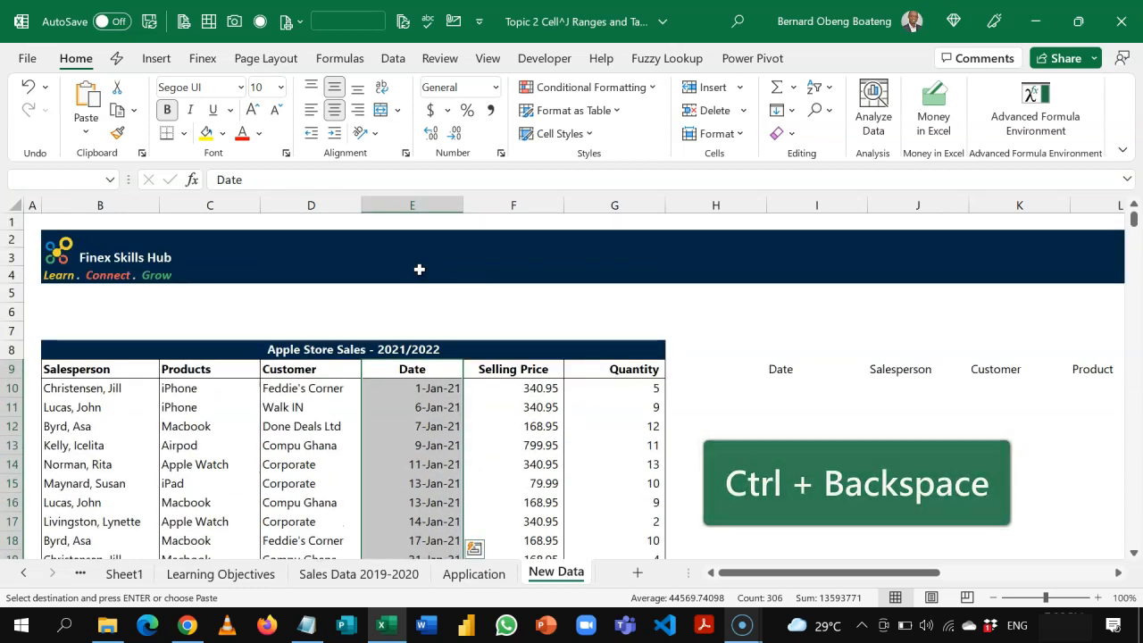
pyautogui.hotkey('ctrl', 'x')
pyautogui.press('Left')
pyautogui.press('Left')
pyautogui.press('Left')
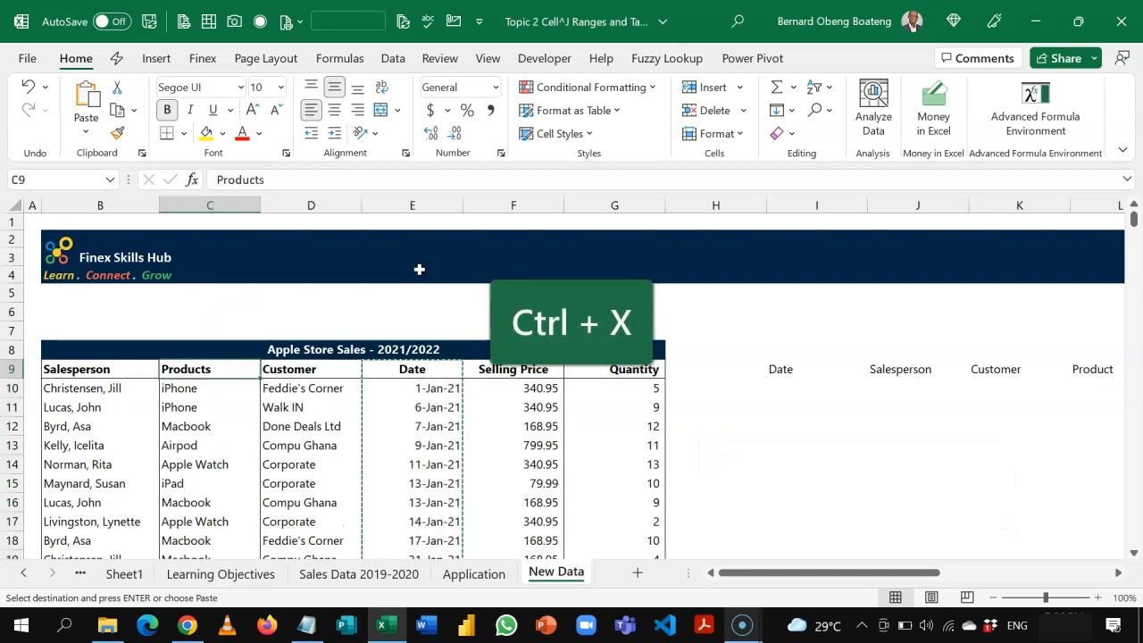
pyautogui.hotkey('ctrl', 'shift', '+')
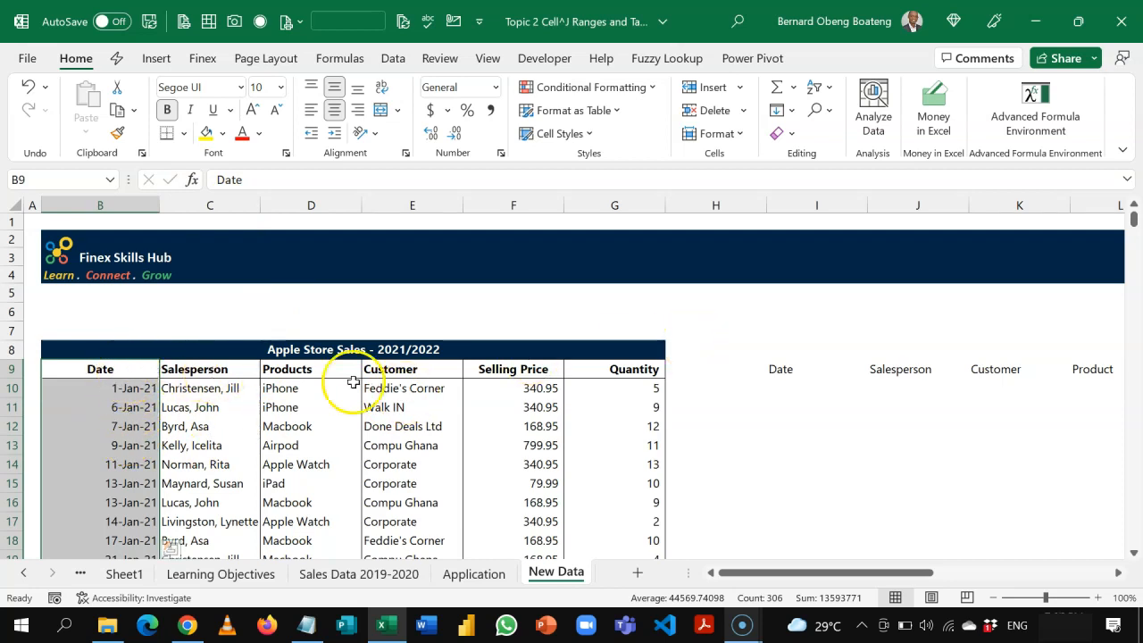
# Move the Customer column of the 2021/2022 data, header included, in front of the Products column at D9
pyautogui.click(435, 374)
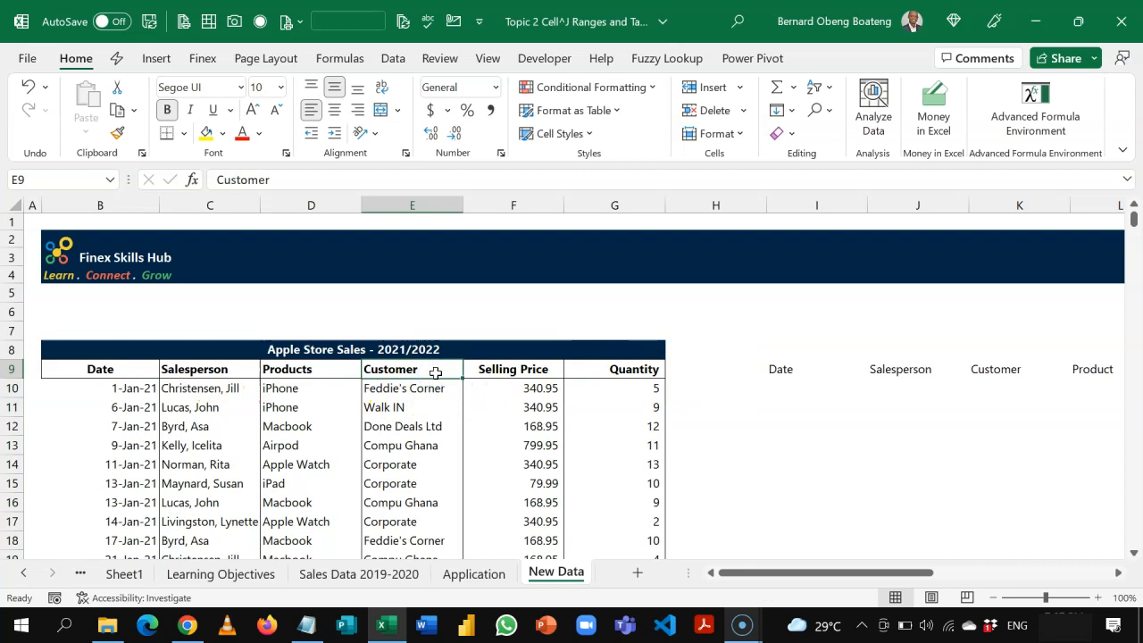
pyautogui.hotkey('ctrl', 'shift', 'Down')
pyautogui.hotkey('ctrl', 'BackSpace')
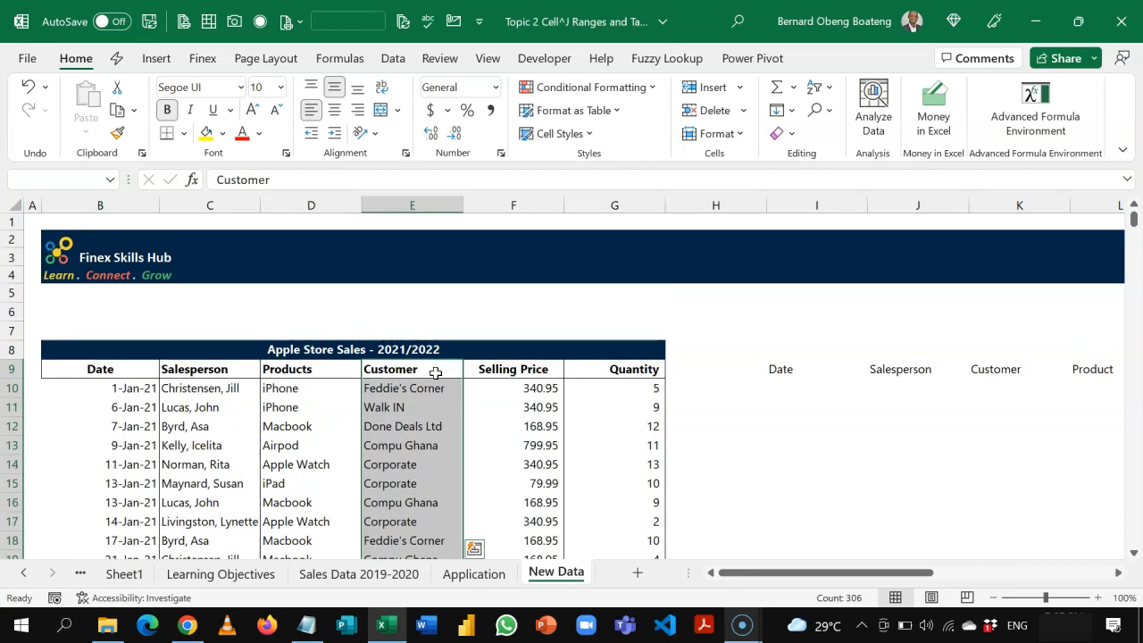
pyautogui.hotkey('ctrl', 'c')
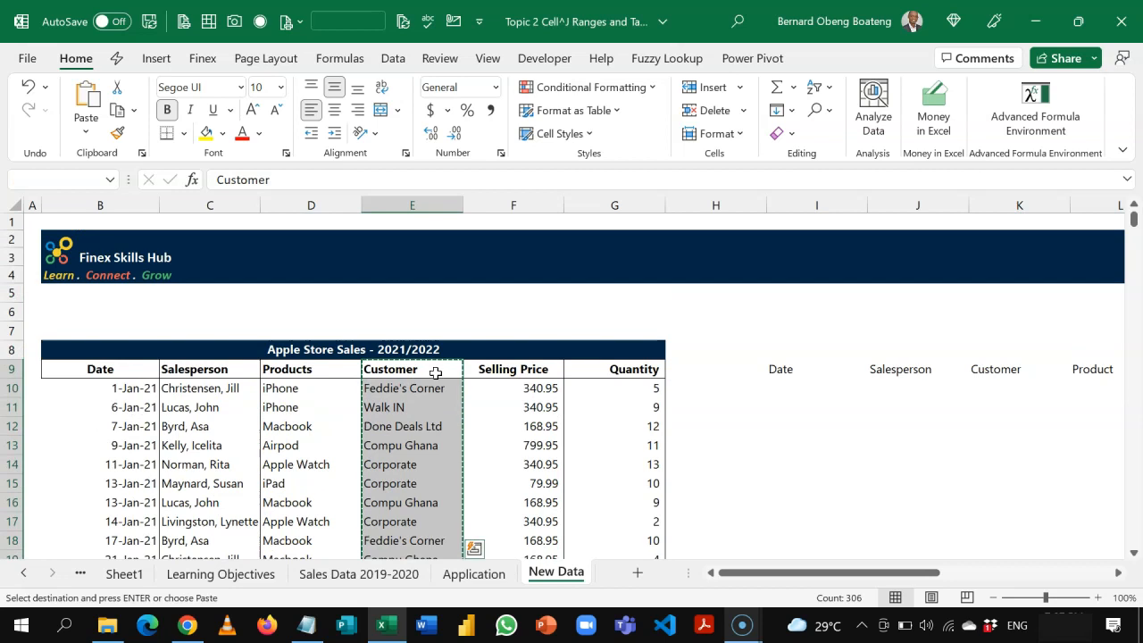
pyautogui.press('Left')
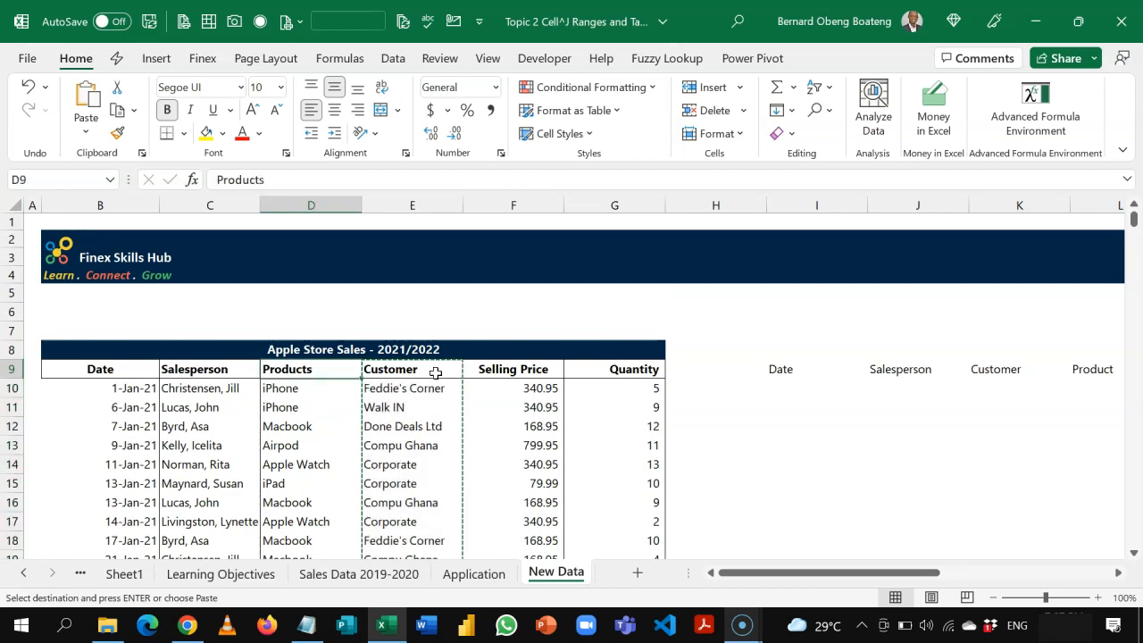
pyautogui.hotkey('ctrl', '+')
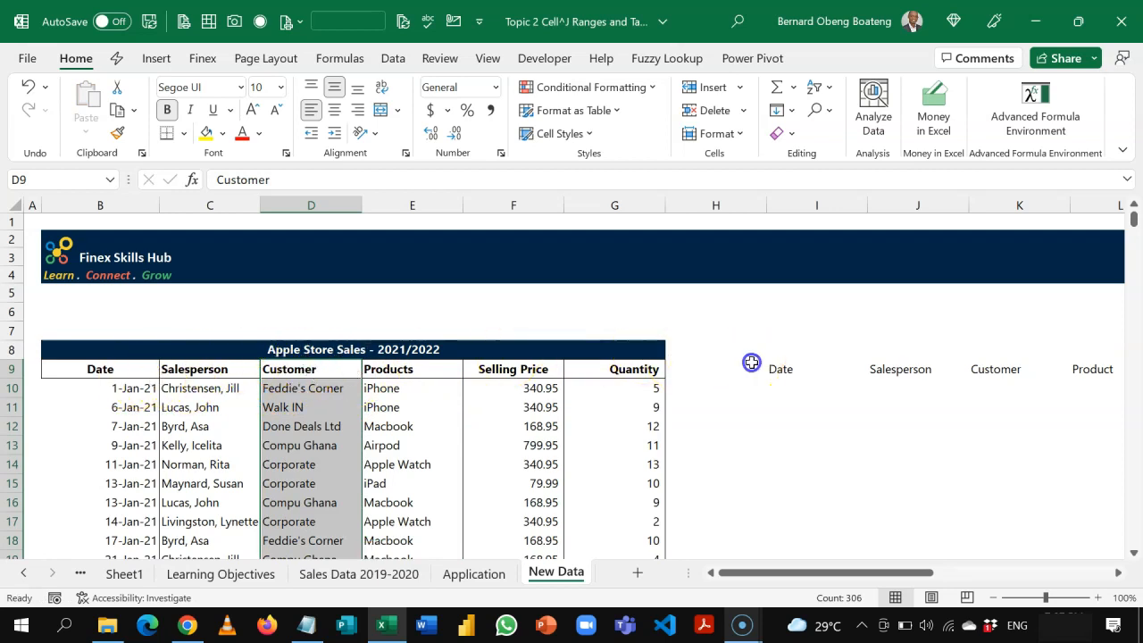
# Examine the reference headers from Date through Revenue in row 9 against the rearranged 2021/2022 columns
pyautogui.click(750, 365)
pyautogui.press('Right')
pyautogui.press('Right')
pyautogui.press('Right')
pyautogui.press('Right')
pyautogui.press('Right')
pyautogui.press('Right')
pyautogui.press('Right')
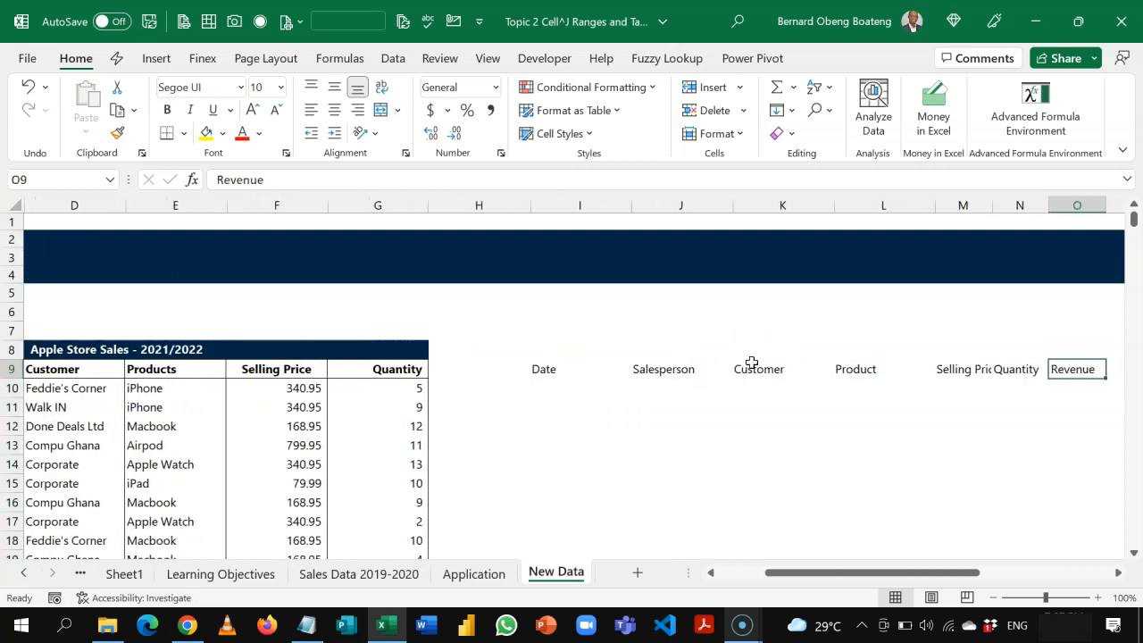
pyautogui.press('Left')
pyautogui.press('Left')
pyautogui.press('Left')
pyautogui.press('Left')
pyautogui.press('Left')
pyautogui.press('Left')
pyautogui.press('Left')
pyautogui.press('Left')
pyautogui.press('Left')
pyautogui.press('Left')
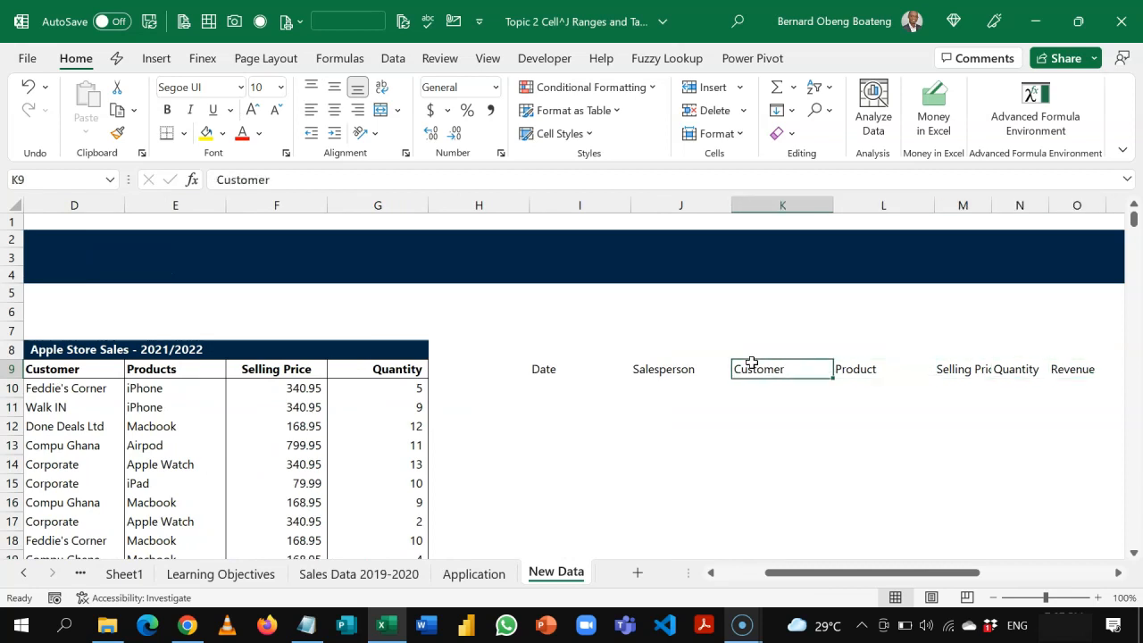
# Copy all 2021/2022 data rows without their headers, from B10 across to Quantity and down to row 314
pyautogui.hotkey('ctrl', 'Home')
pyautogui.press('Right')
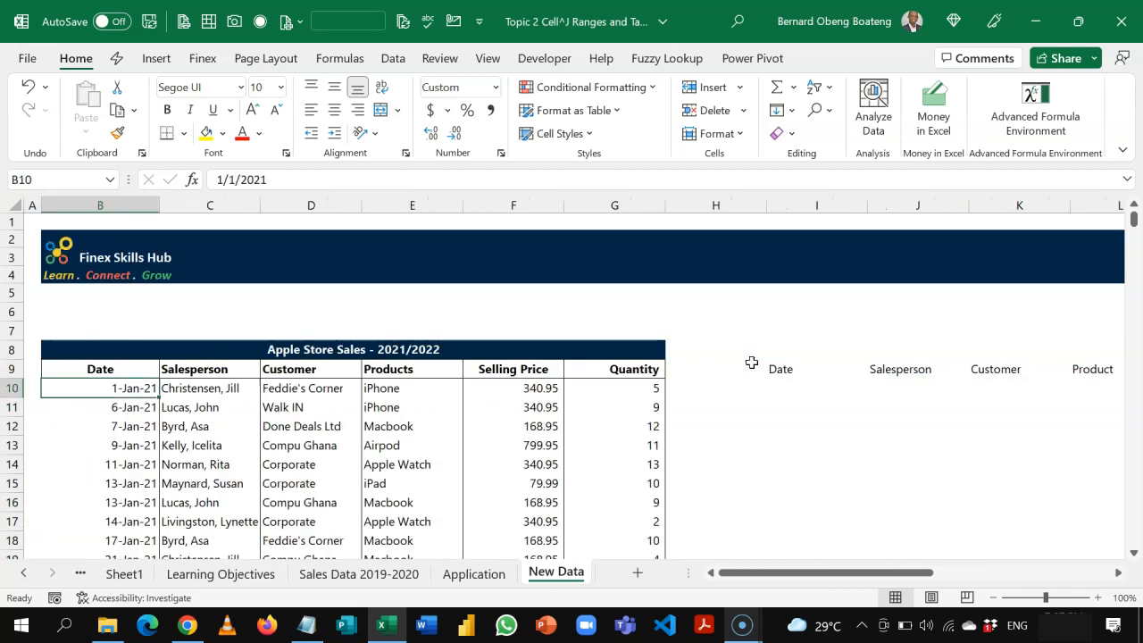
pyautogui.hotkey('ctrl', 'shift', 'Right')
pyautogui.hotkey('ctrl', 'shift', 'Down')
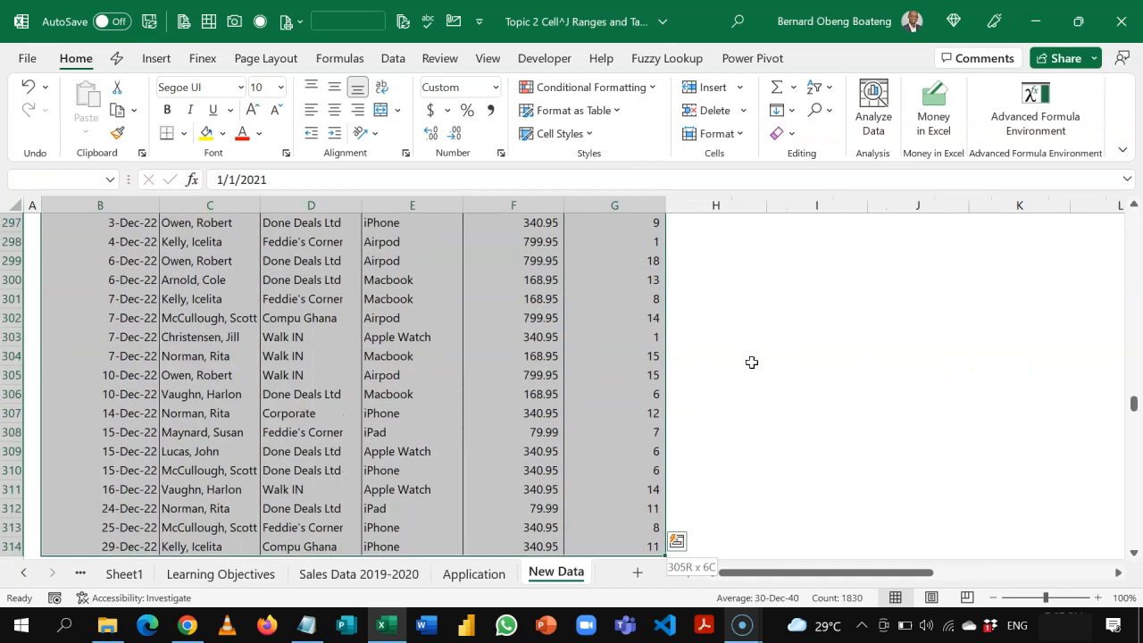
pyautogui.hotkey('ctrl', 'c')
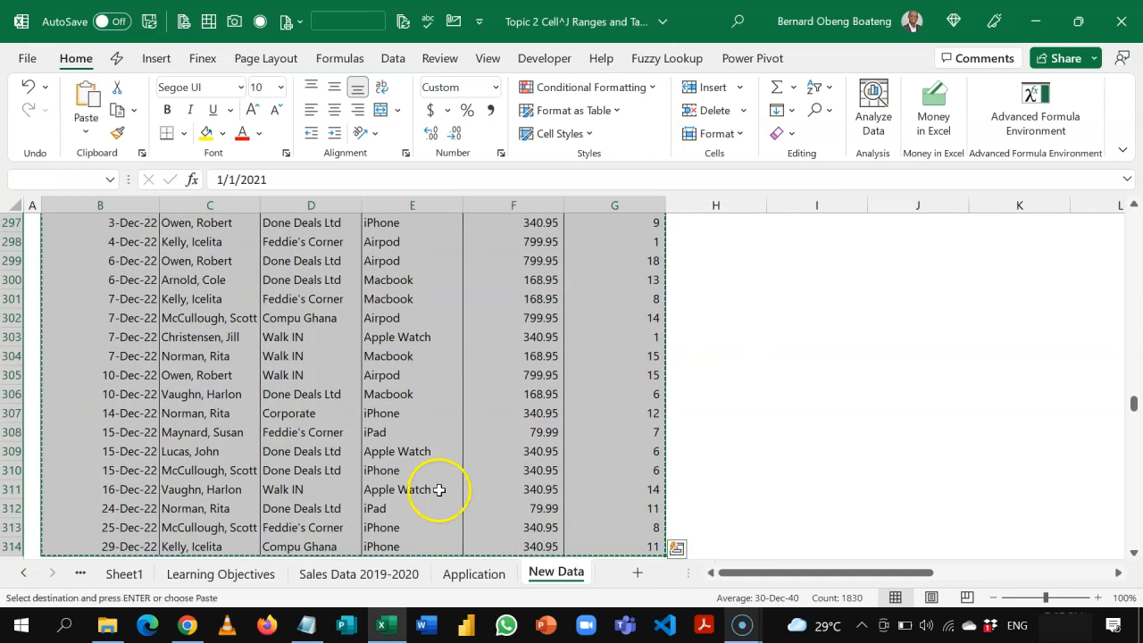
# Paste the copied rows directly below the Sales table on the Sales Data 2019-2020 sheet, starting at B483
pyautogui.click(359, 574)
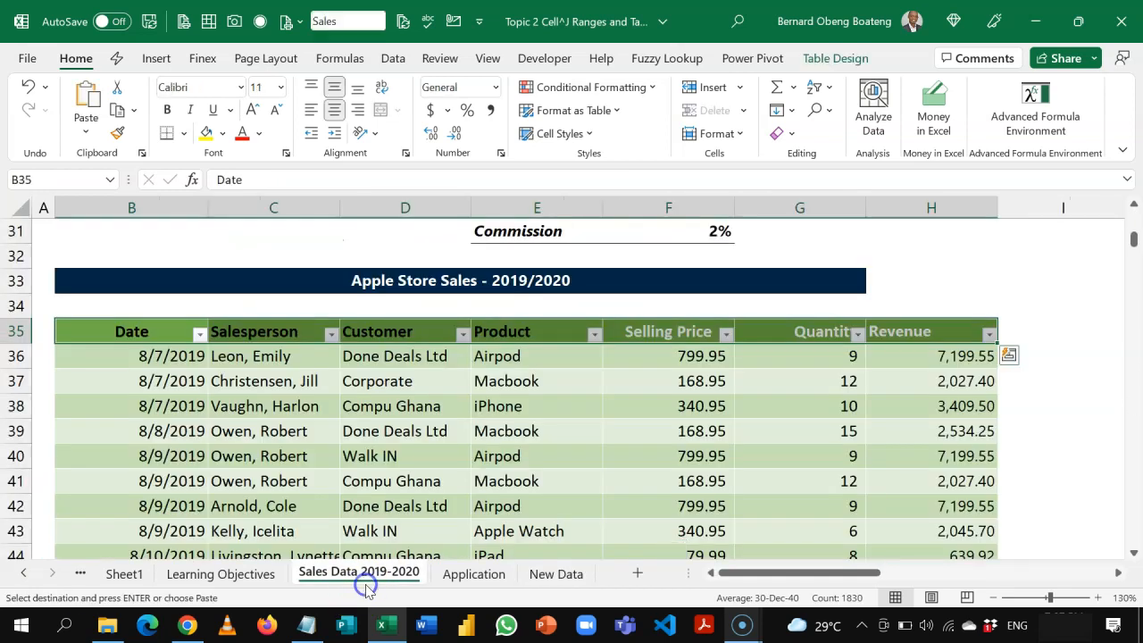
pyautogui.click(237, 505)
pyautogui.press('Left')
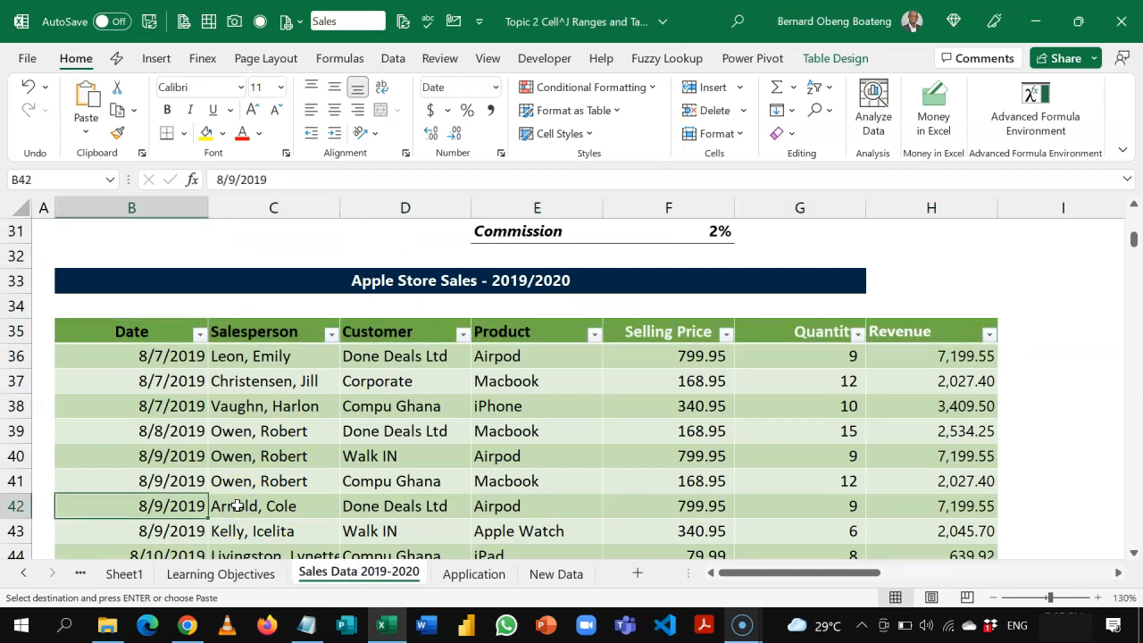
pyautogui.hotkey('ctrl', 'Down')
pyautogui.press('Down')
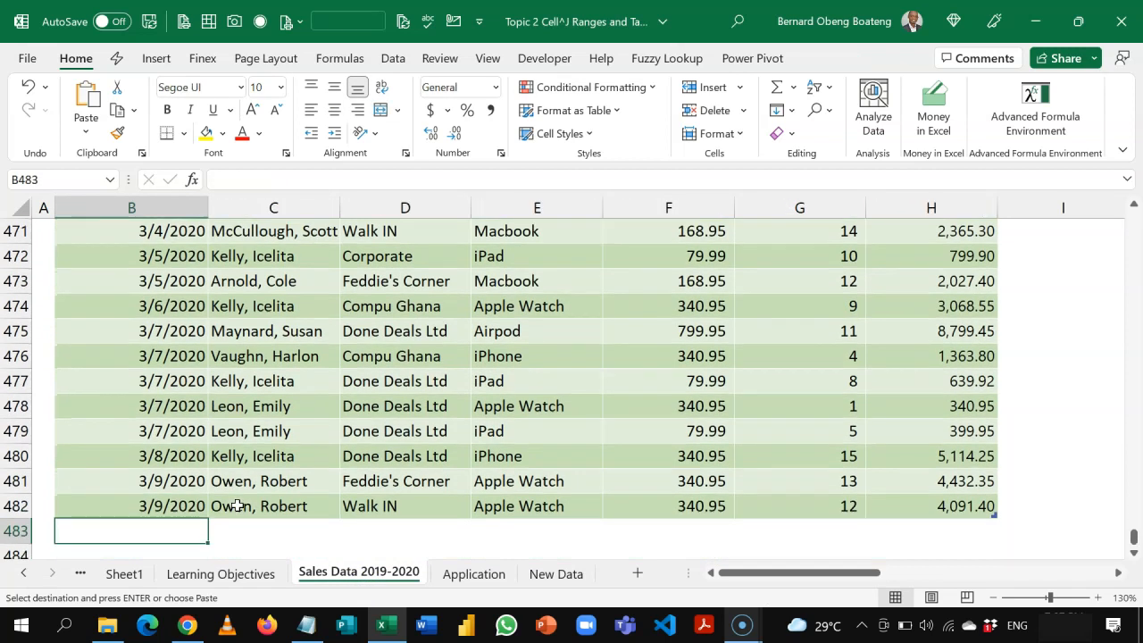
pyautogui.hotkey('ctrl', 'v')
pyautogui.scroll(-1, 237, 506)
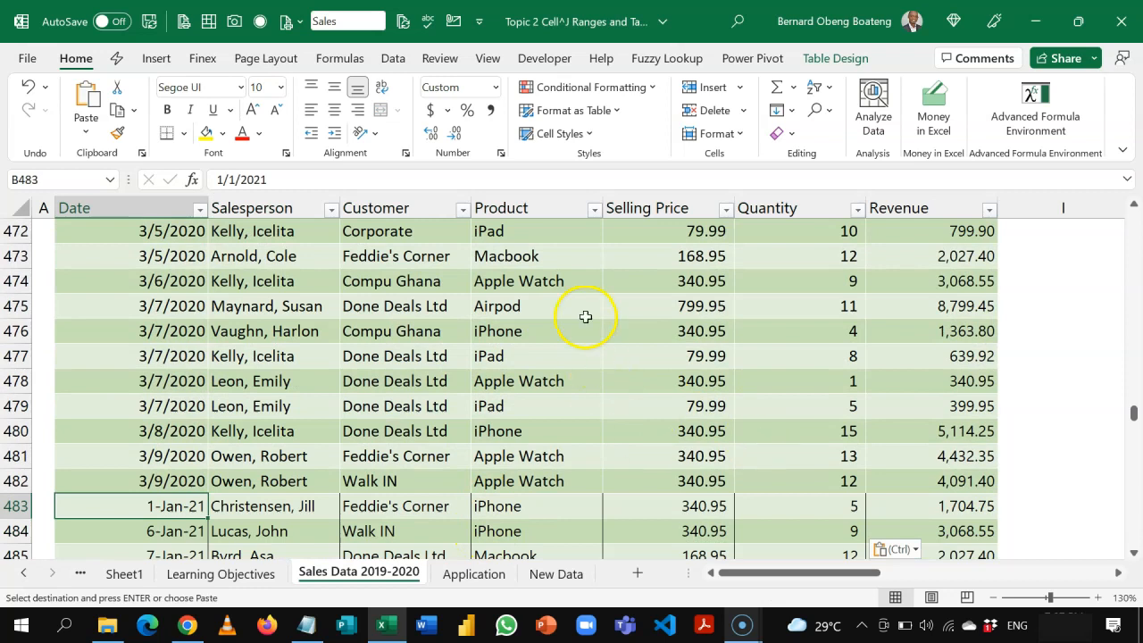
# Format the Sales table's entire Date column in the day-month-year style, such as 7-Aug-19
pyautogui.click(160, 207)
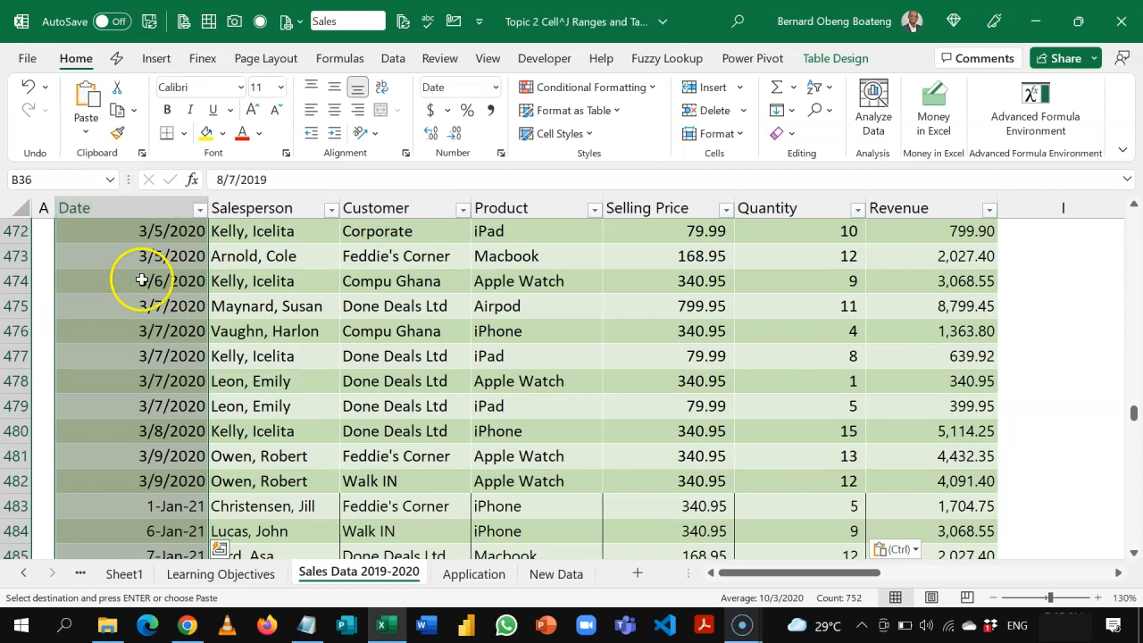
pyautogui.hotkey('ctrl', 'shift', '3')
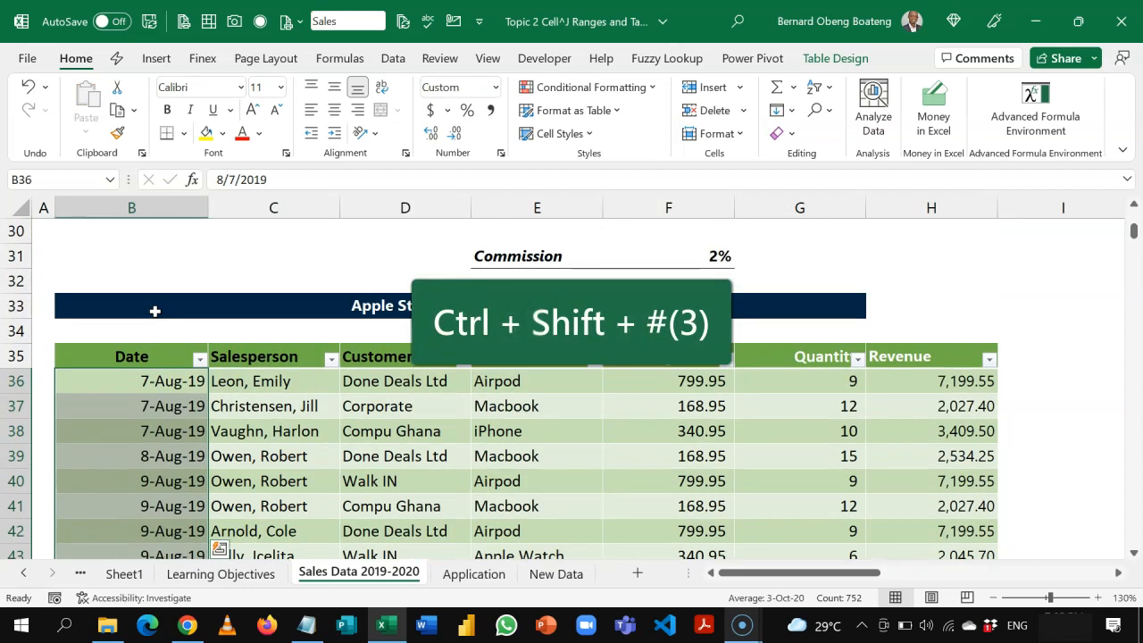
pyautogui.click(179, 396)
pyautogui.hotkey('ctrl', 'Down')
pyautogui.hotkey('ctrl', 'Up')
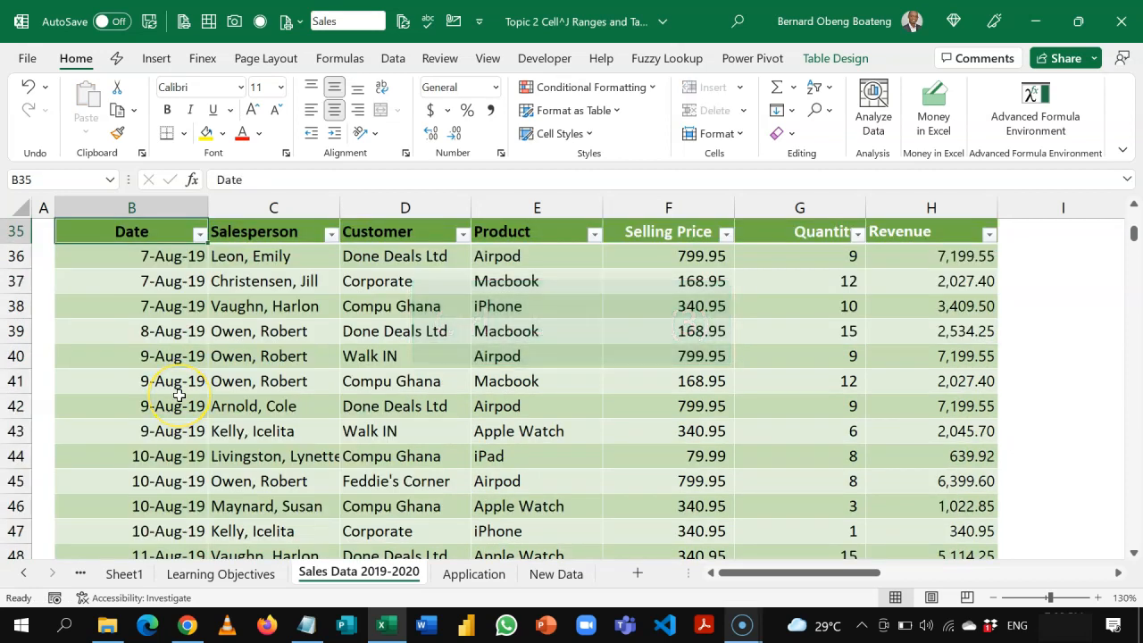
# Examine the SUM result and its structured-reference formula in K34 beside the extended Sales table
pyautogui.press('Right')
pyautogui.press('Right')
pyautogui.press('Right')
pyautogui.press('Right')
pyautogui.press('Right')
pyautogui.press('Right')
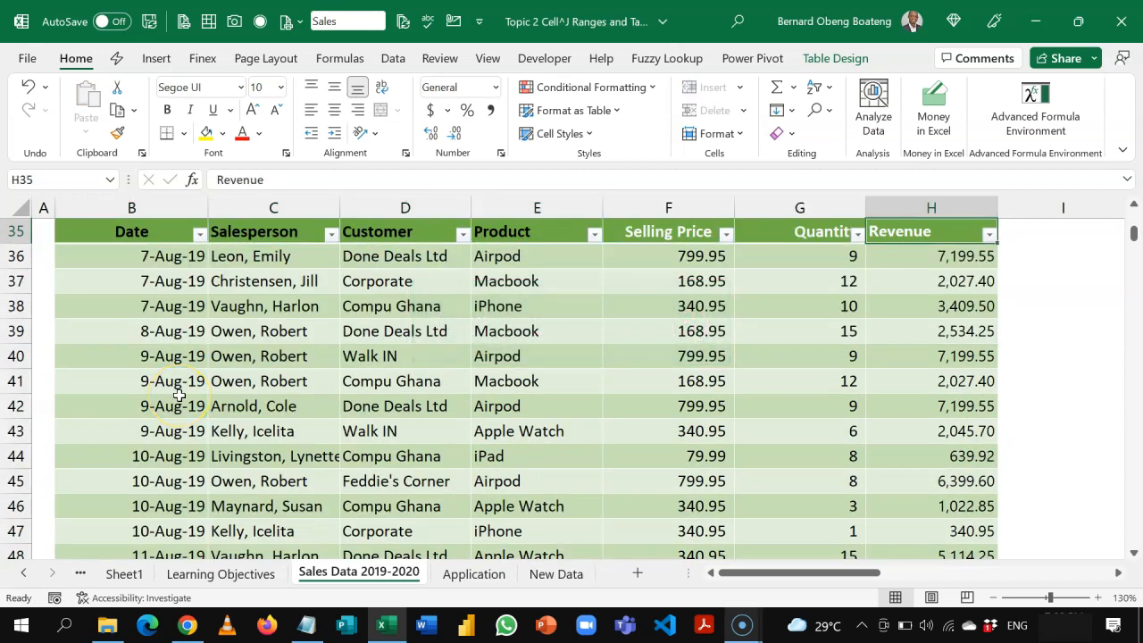
pyautogui.press('Up')
pyautogui.press('Up')
pyautogui.press('Up')
pyautogui.press('Up')
pyautogui.press('Right')
pyautogui.press('Right')
pyautogui.press('Right')
pyautogui.press('Down')
pyautogui.press('Down')
pyautogui.press('Down')
pyautogui.press('Down')
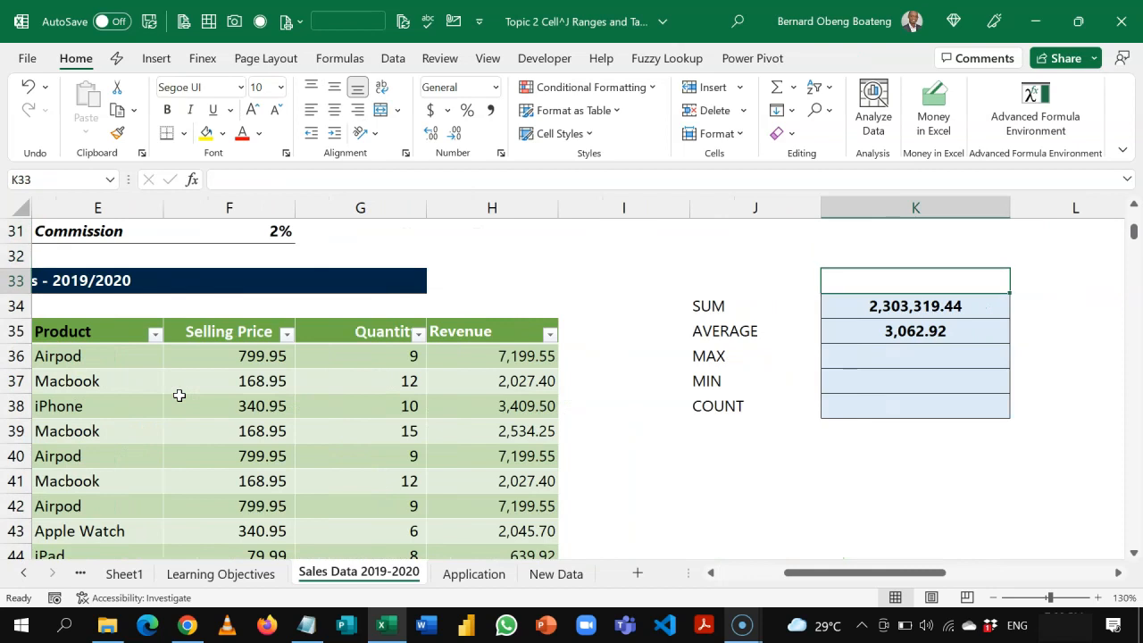
pyautogui.press('Up')
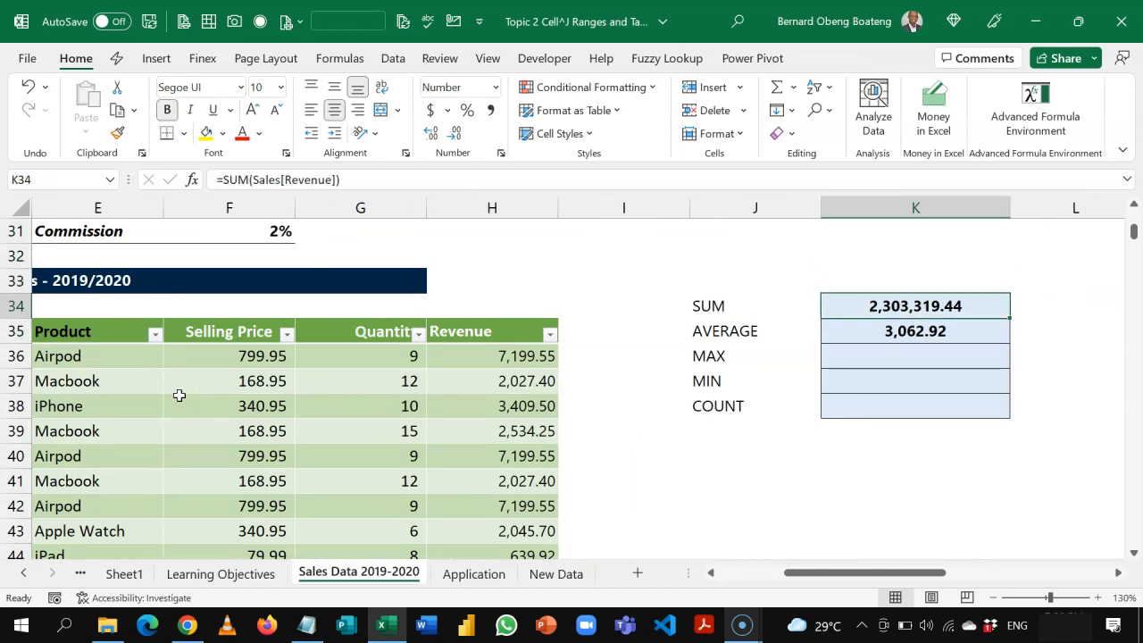
# Examine the calculated Revenue column of the Sales table from H36 down to its last row
pyautogui.press('Down')
pyautogui.press('Down')
pyautogui.press('Left')
pyautogui.press('Left')
pyautogui.press('Left')
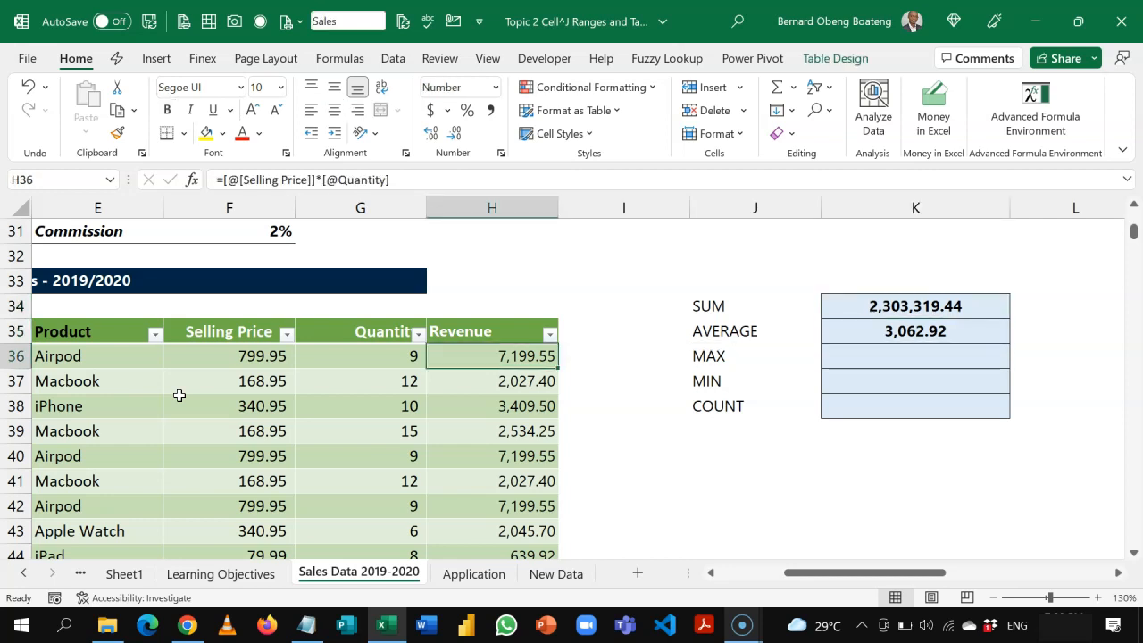
pyautogui.hotkey('ctrl', 'Down')
pyautogui.hotkey('ctrl', 'Up')
pyautogui.press('Up')
pyautogui.press('Up')
pyautogui.press('Up')
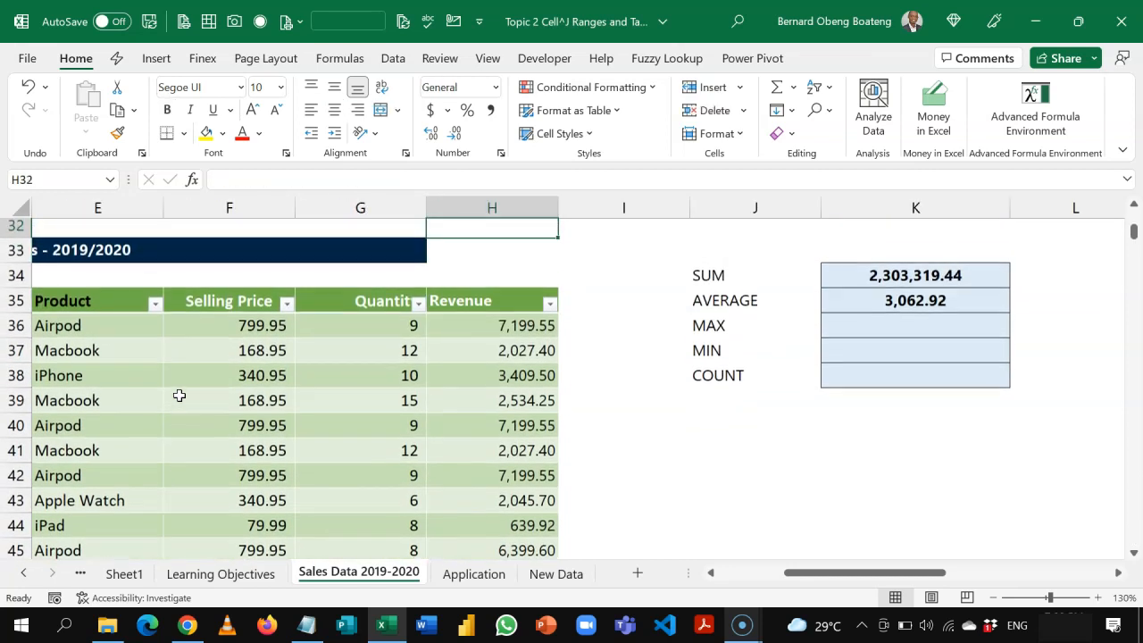
# Examine the AVERAGE result and its formula in K35, beside the Sales table
pyautogui.press('Right')
pyautogui.press('Right')
pyautogui.press('Right')
pyautogui.press('Down')
pyautogui.press('Down')
pyautogui.press('Down')
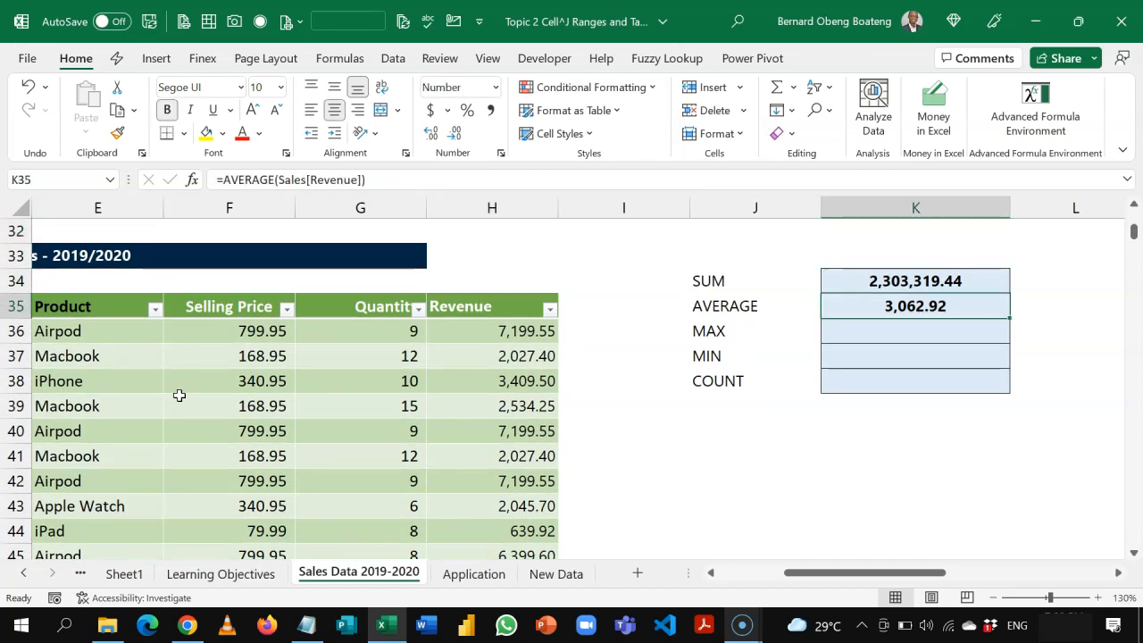
pyautogui.press('Left')
pyautogui.press('Left')
pyautogui.press('Down')
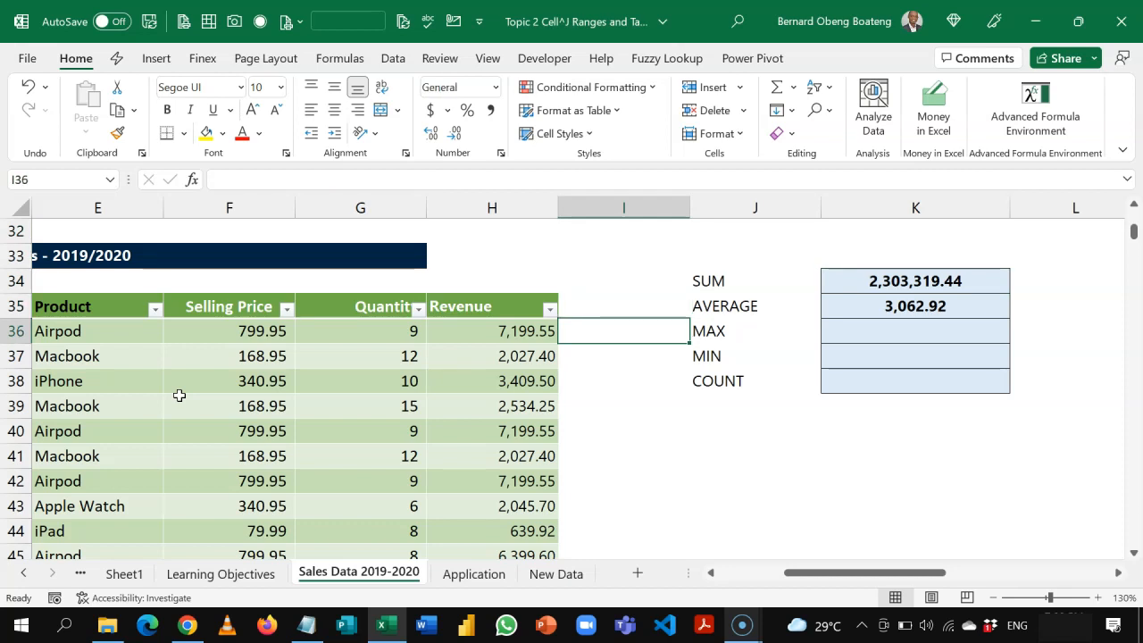
# Answer the total sales question in E10 of the Application sheet with =SUM(Sales[Revenue]) and make the result bold
pyautogui.click(451, 576)
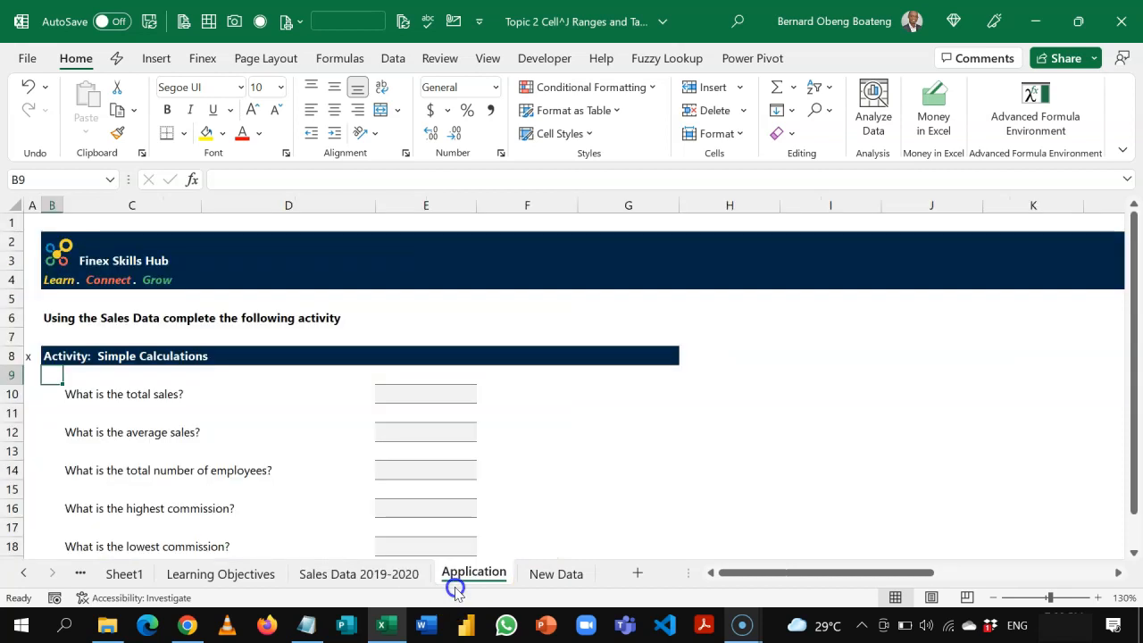
pyautogui.click(413, 403)
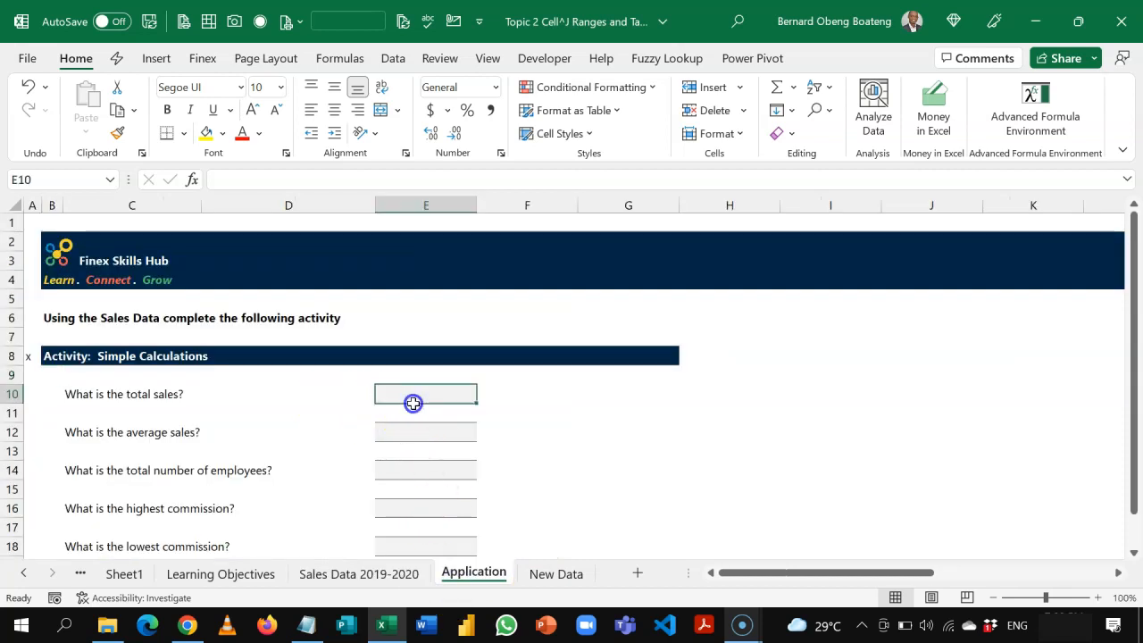
pyautogui.click(1098, 597)
pyautogui.click(1099, 598)
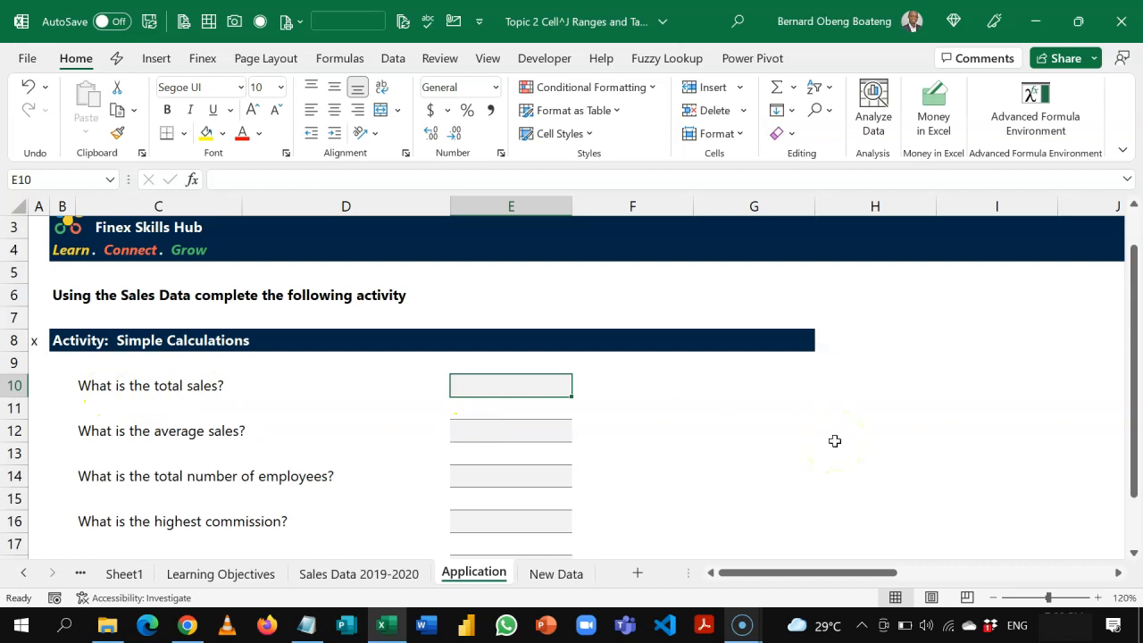
pyautogui.write('=SUM(')
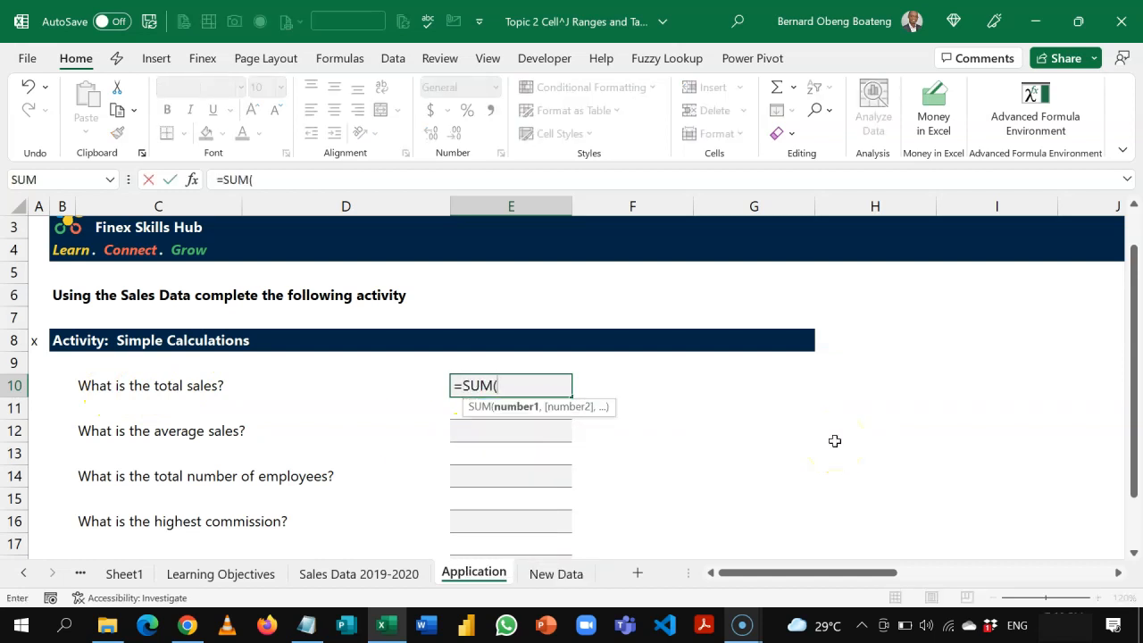
pyautogui.write('Sales[')
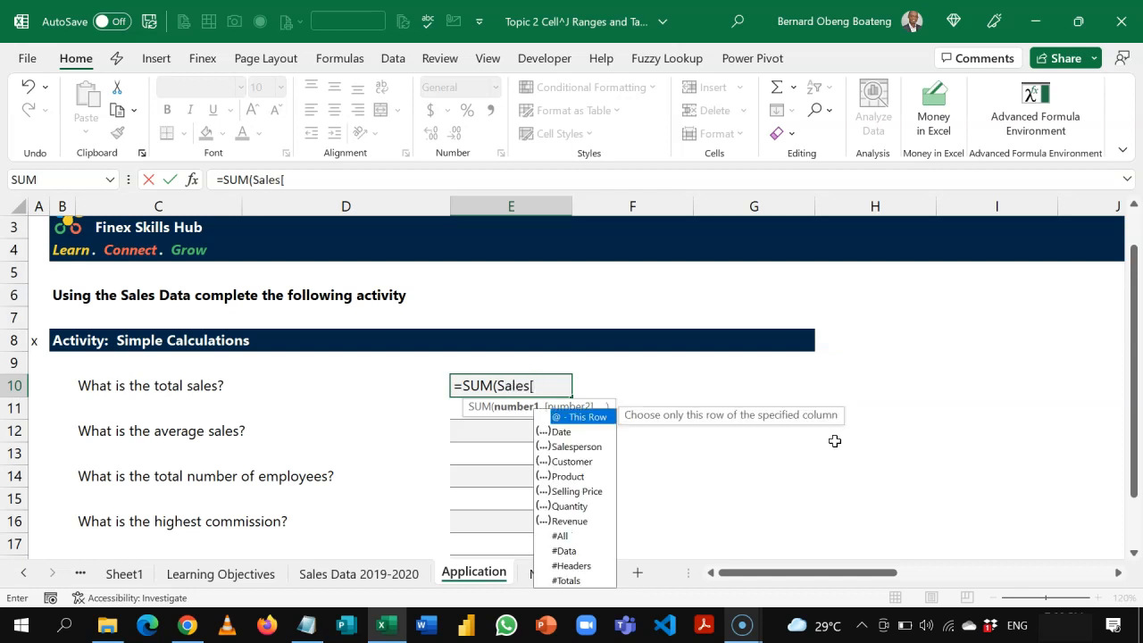
pyautogui.write('RE')
pyautogui.press('Tab')
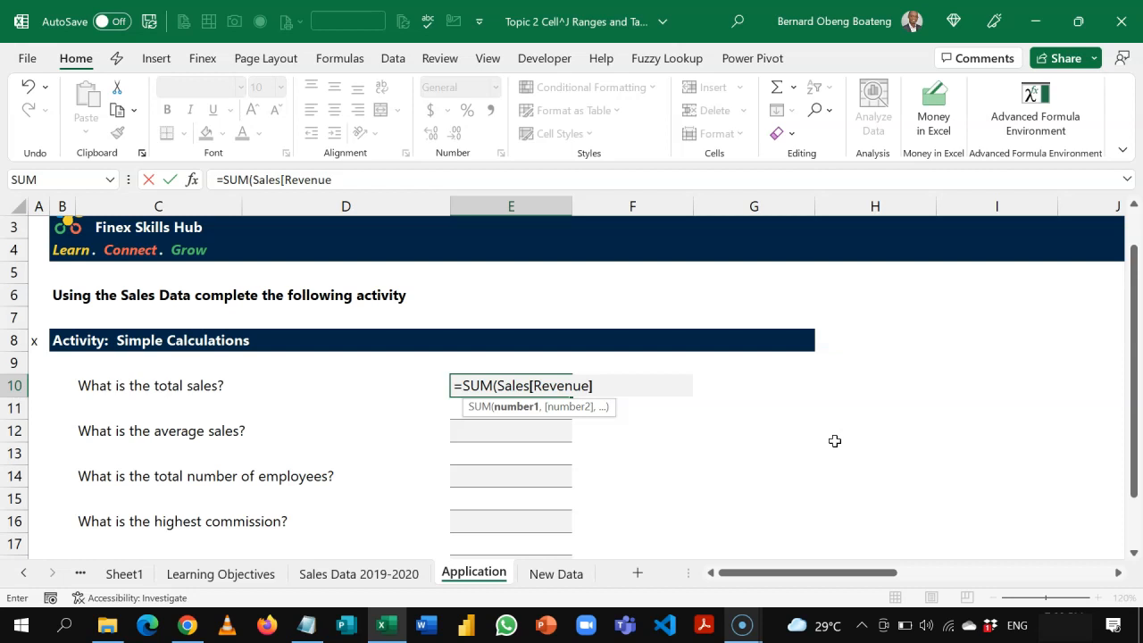
pyautogui.write(')')
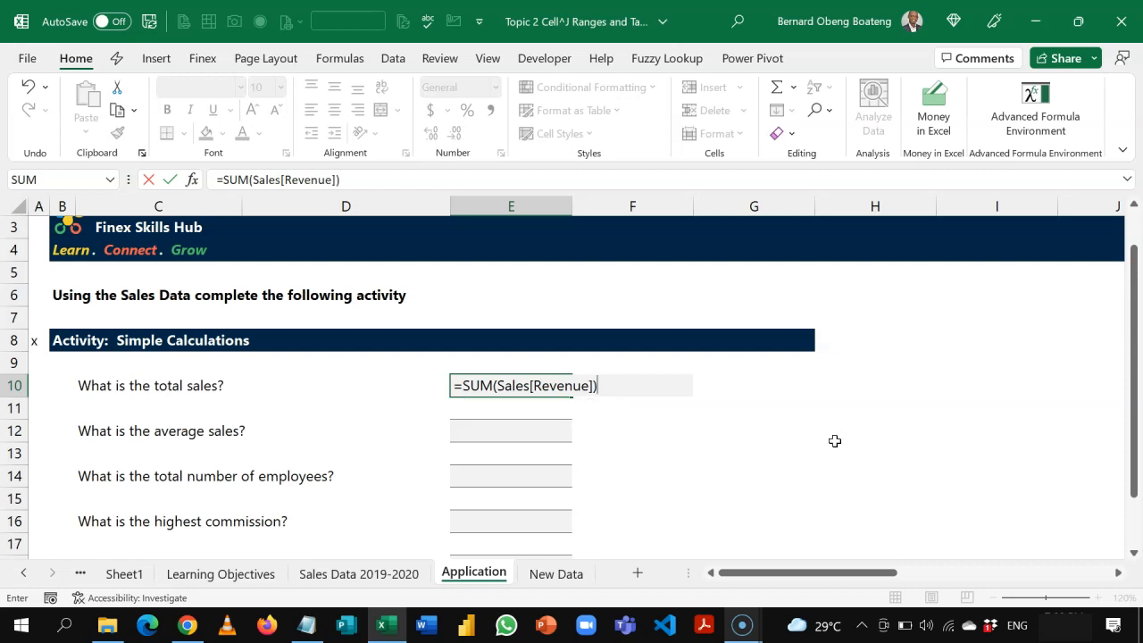
pyautogui.press('Return')
pyautogui.press('Up')
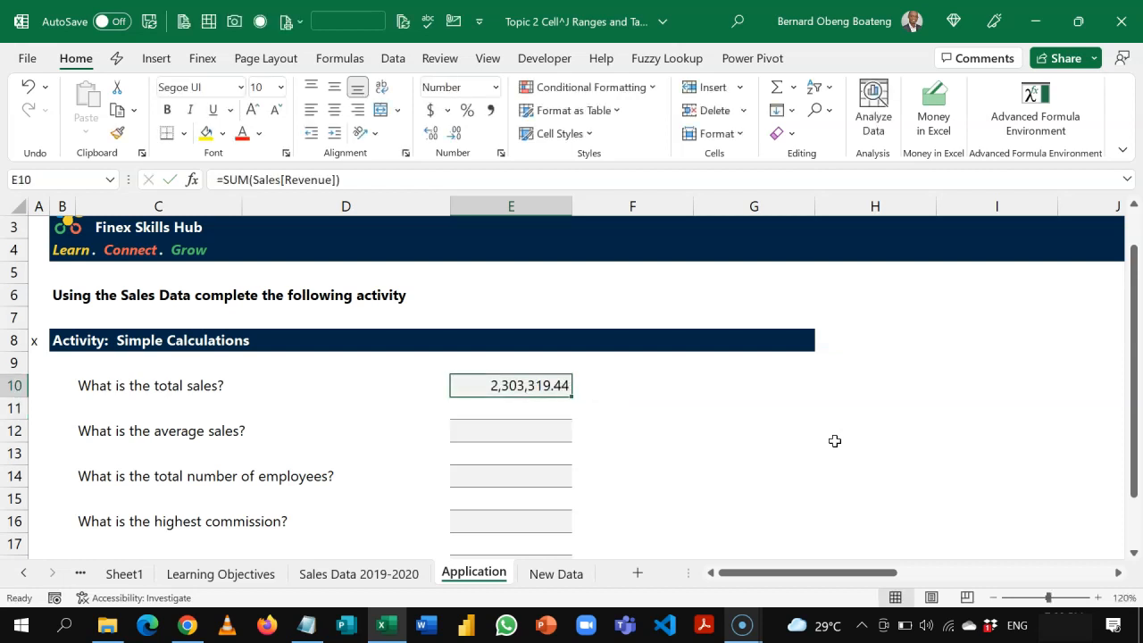
pyautogui.hotkey('ctrl', 'b')
# Answer the average sales question in E12 with =AVERAGE(Sales[Revenue]), formatted with a thousands separator and two decimals
pyautogui.press('Down')
pyautogui.press('Down')
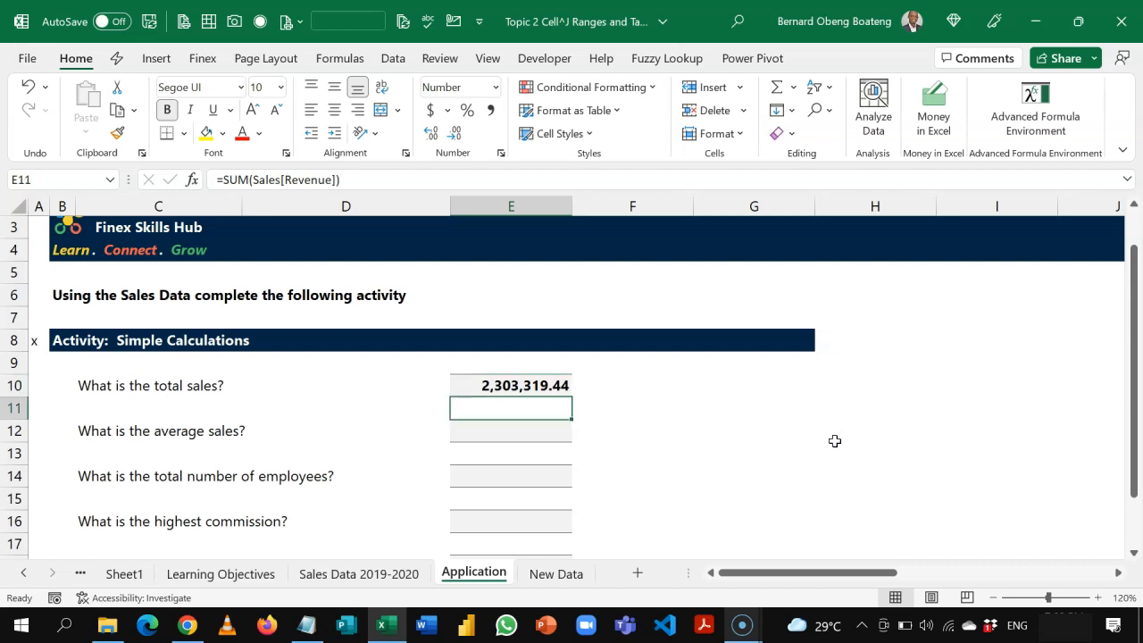
pyautogui.write('=AVER')
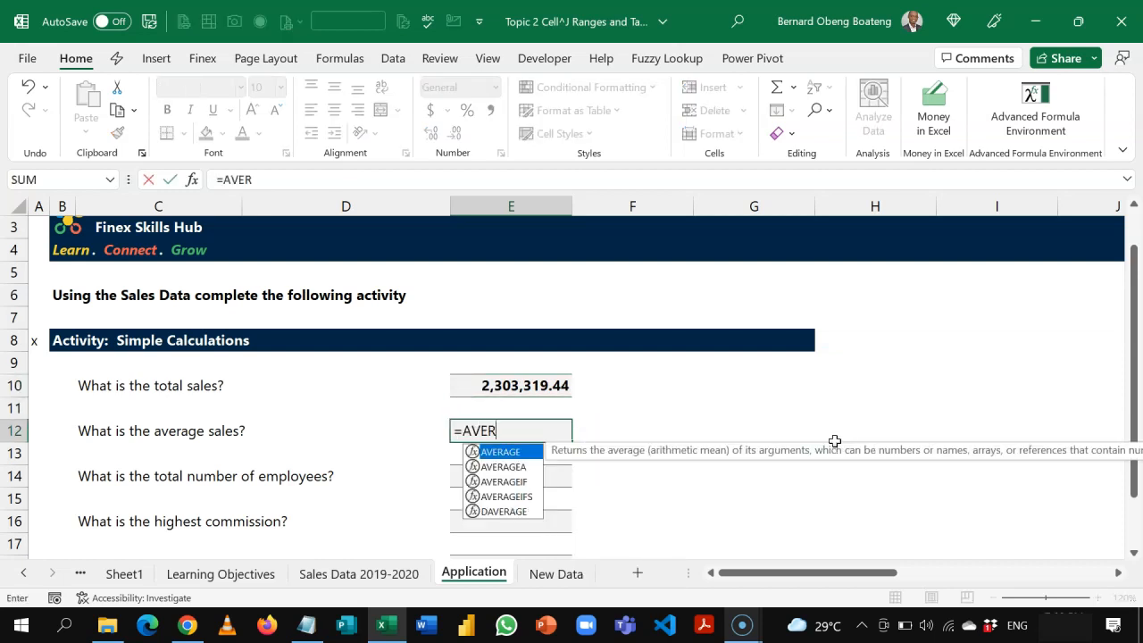
pyautogui.write('AGE(Sal')
pyautogui.press('Tab')
pyautogui.write('[D')
pyautogui.press('BackSpace')
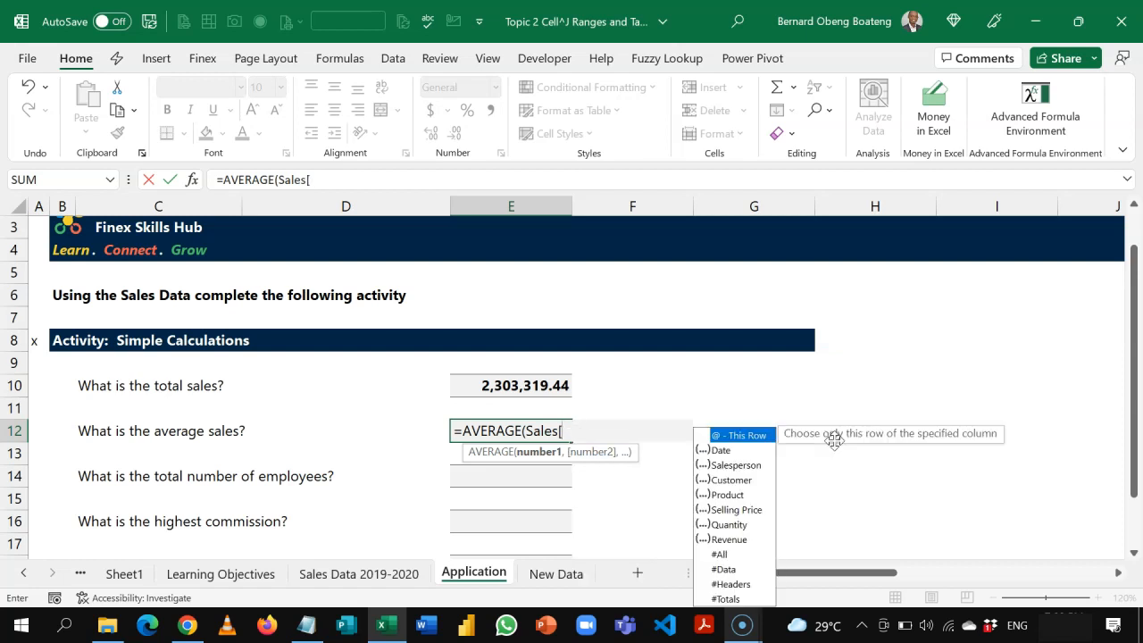
pyautogui.write('Re')
pyautogui.press('Tab')
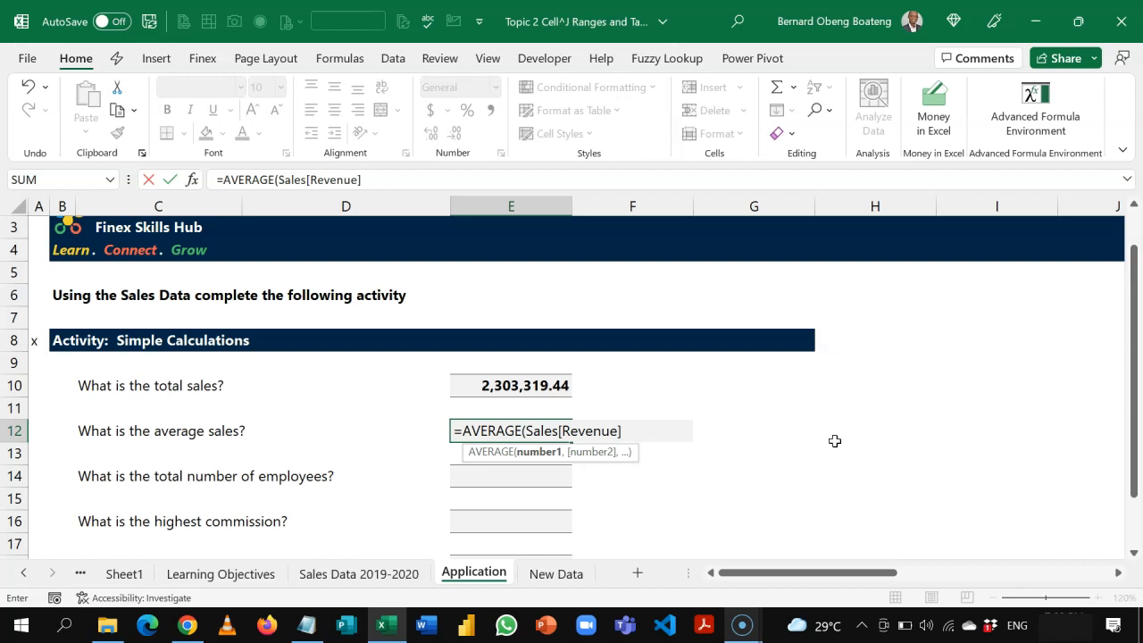
pyautogui.press('Return')
pyautogui.press('Up')
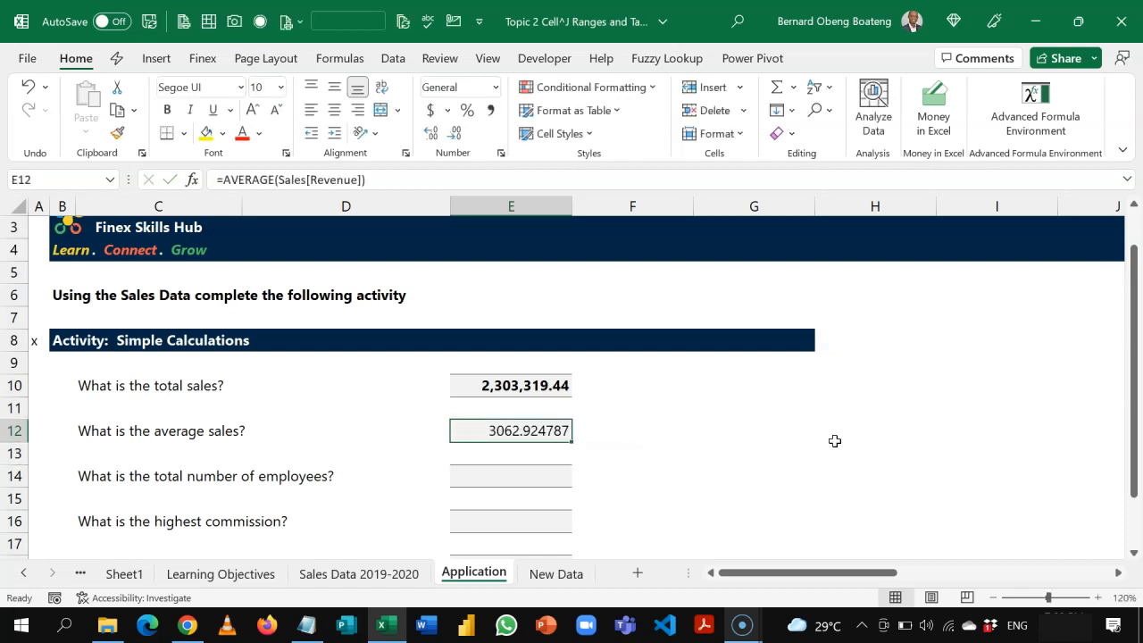
pyautogui.hotkey('ctrl', 'shift', '1')
# Examine the Salesperson column of the Sales table on the Sales Data 2019-2020 sheet for repeated employee names
pyautogui.press('Down')
pyautogui.press('Down')
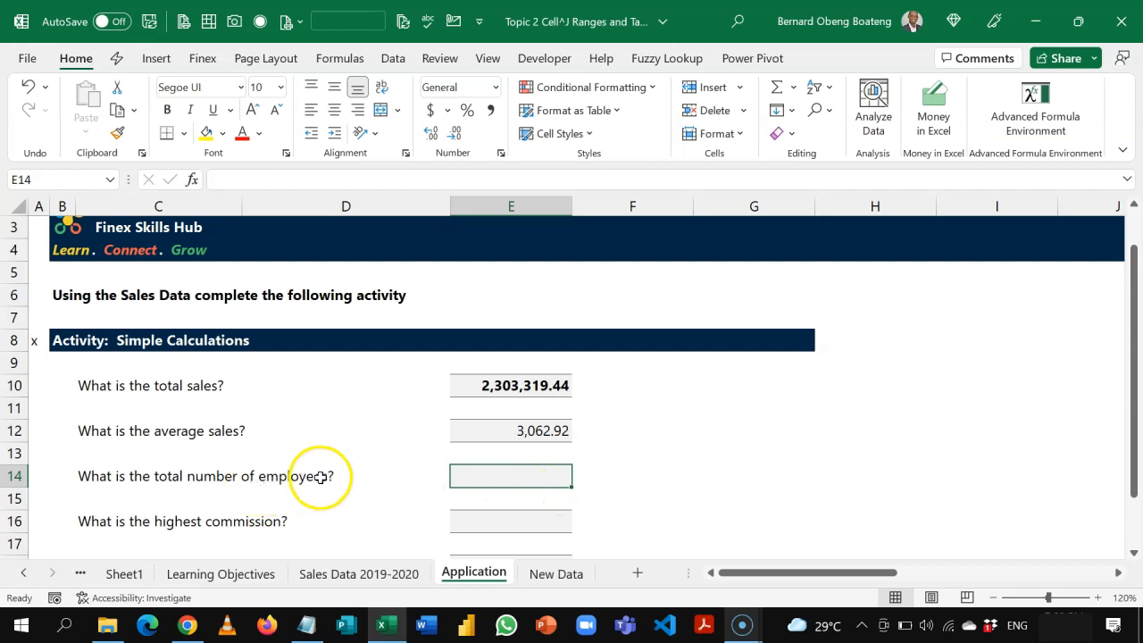
pyautogui.click(386, 572)
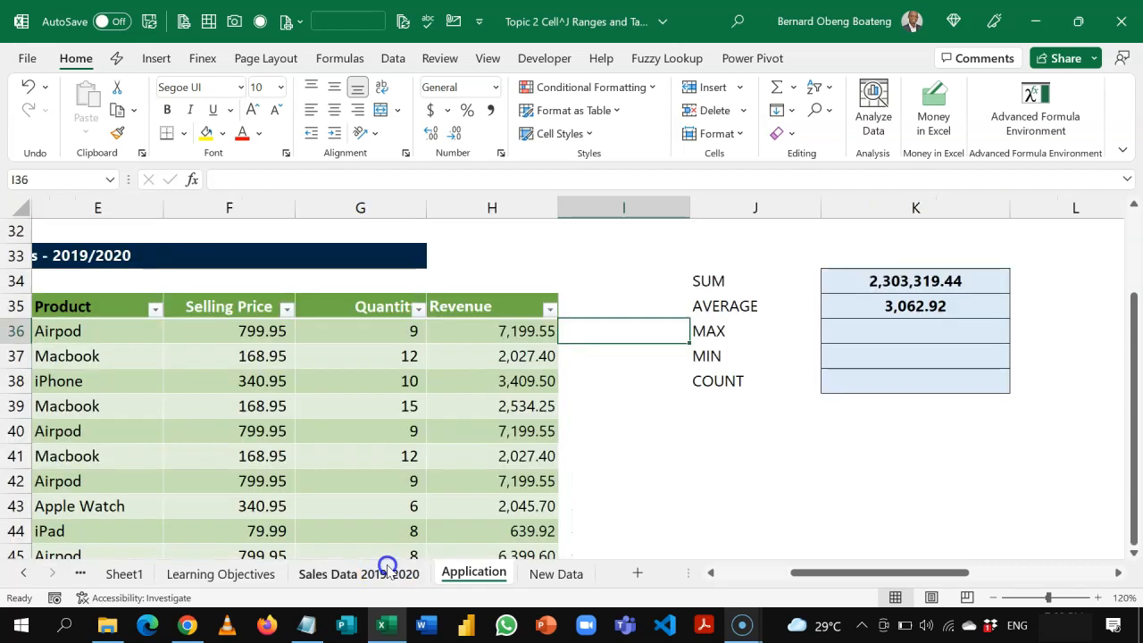
pyautogui.click(293, 446)
pyautogui.press('Left')
pyautogui.press('Home')
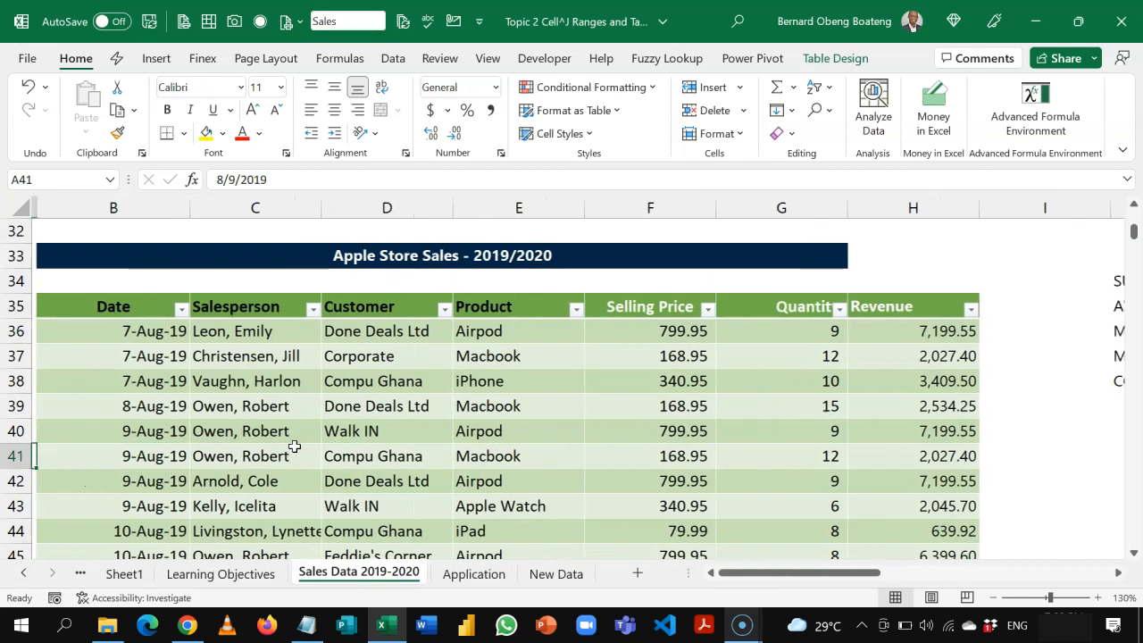
pyautogui.click(294, 447)
pyautogui.press('Up')
pyautogui.press('Up')
pyautogui.press('Down')
pyautogui.press('Down')
pyautogui.press('Down')
pyautogui.press('Down')
pyautogui.press('Down')
pyautogui.press('Down')
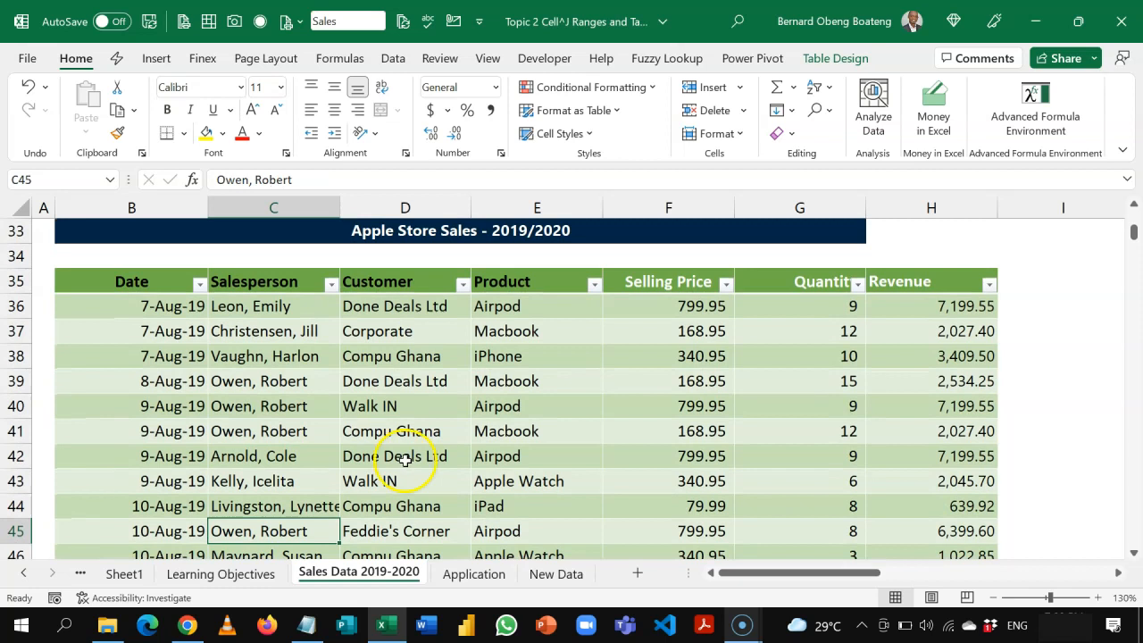
# List the distinct employees from E14 of the Application sheet with =UNIQUE(Sales[Salesperson])
pyautogui.click(450, 572)
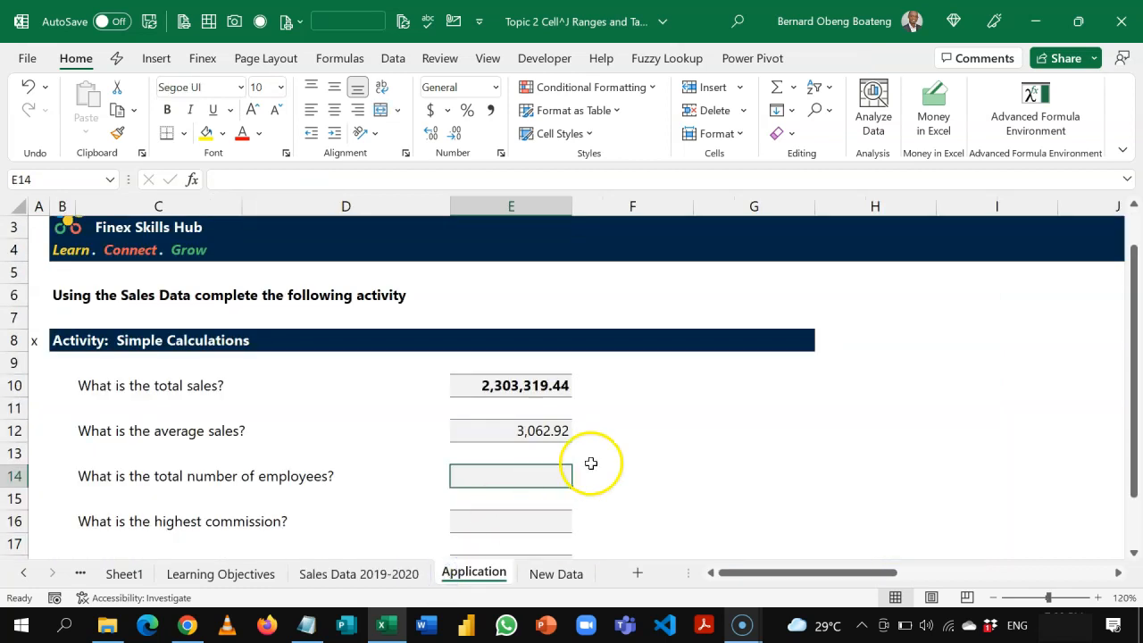
pyautogui.write('=UNI')
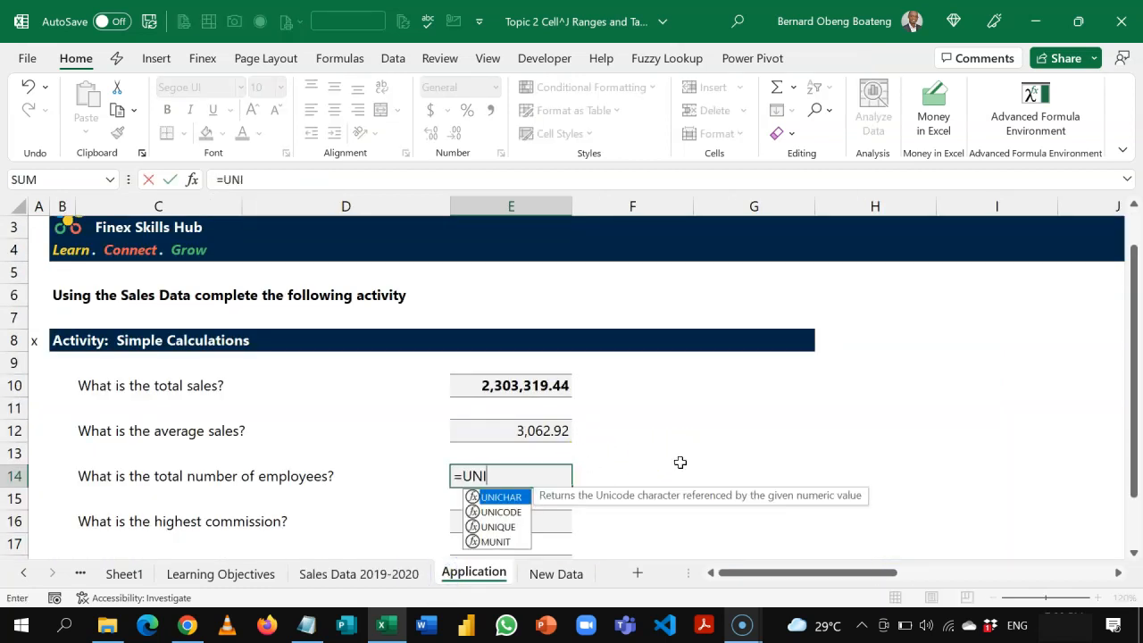
pyautogui.press('Down')
pyautogui.press('Down')
pyautogui.press('Tab')
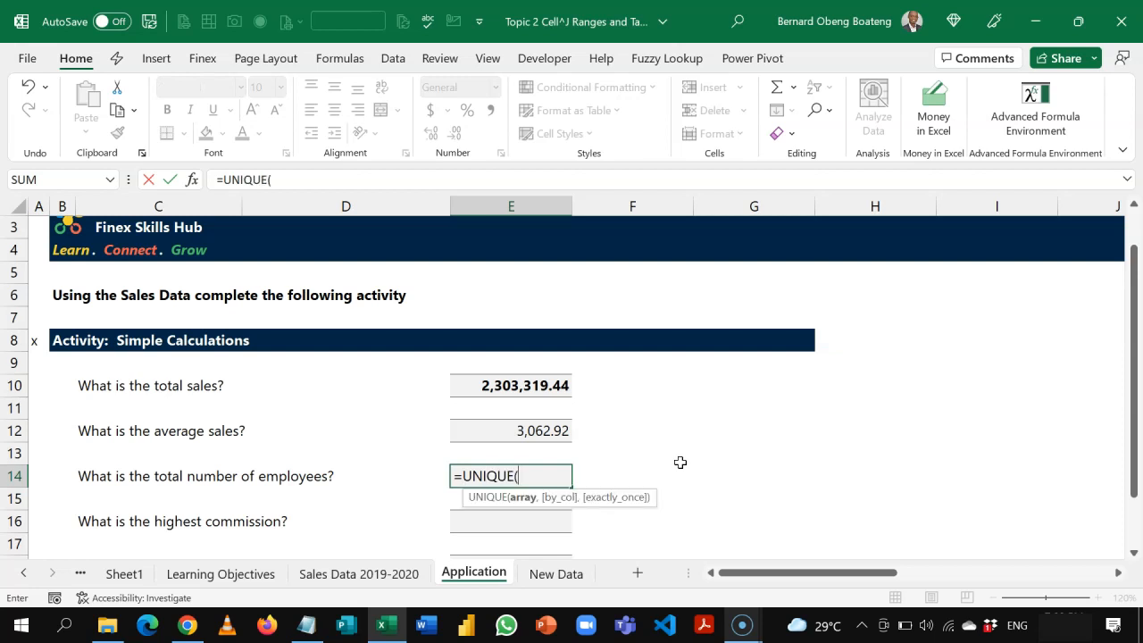
pyautogui.write('SA')
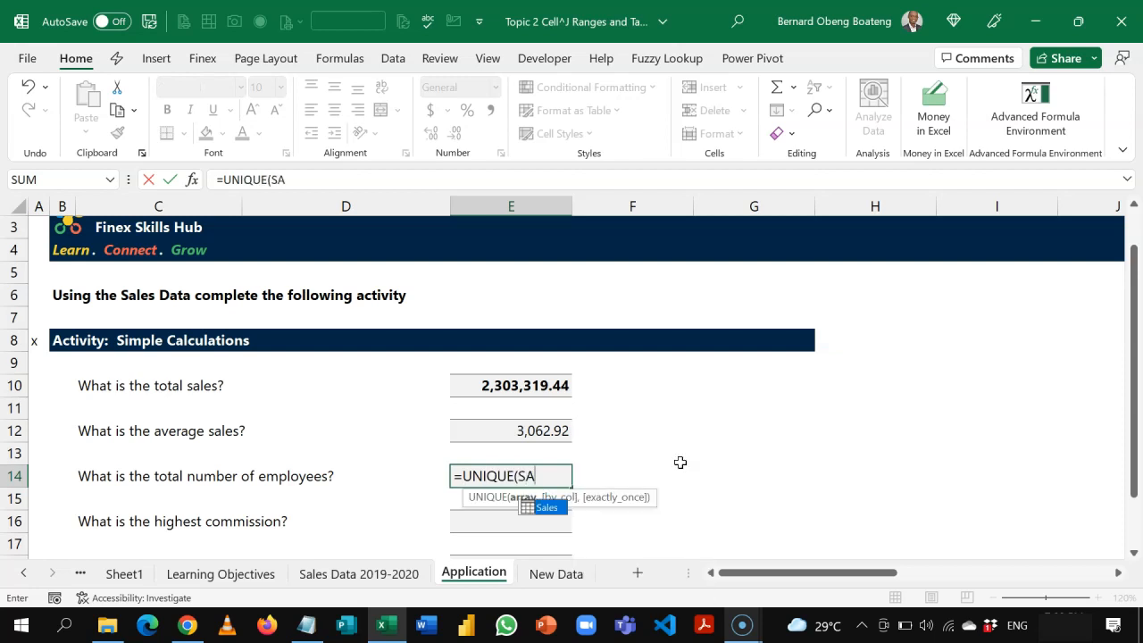
pyautogui.press('Tab')
pyautogui.write('[')
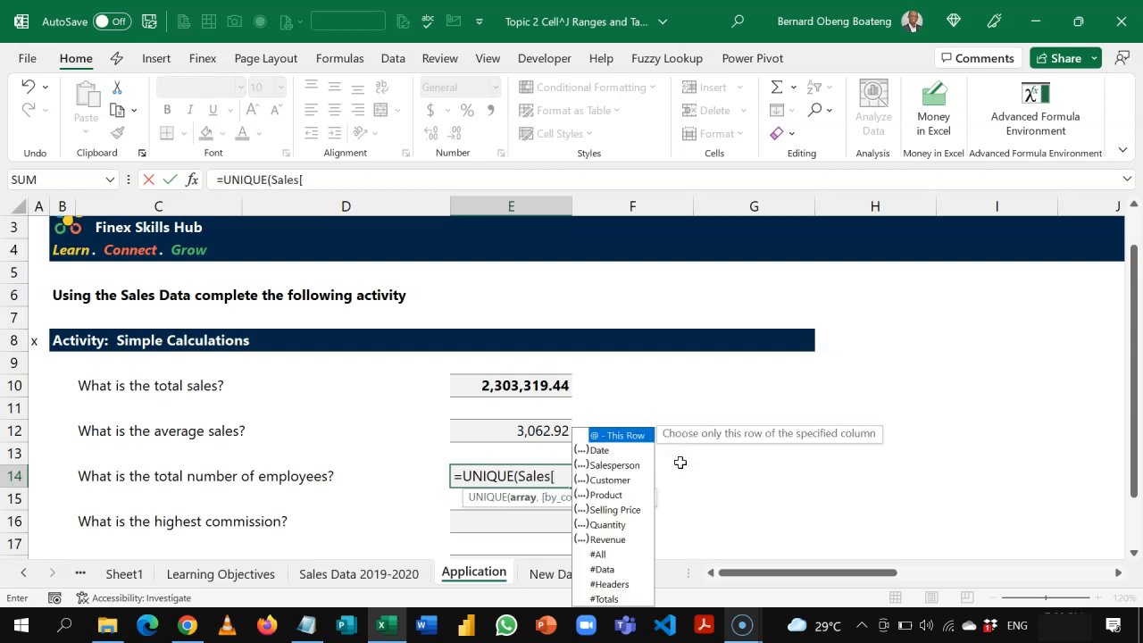
pyautogui.press('Down')
pyautogui.press('Down')
pyautogui.press('Tab')
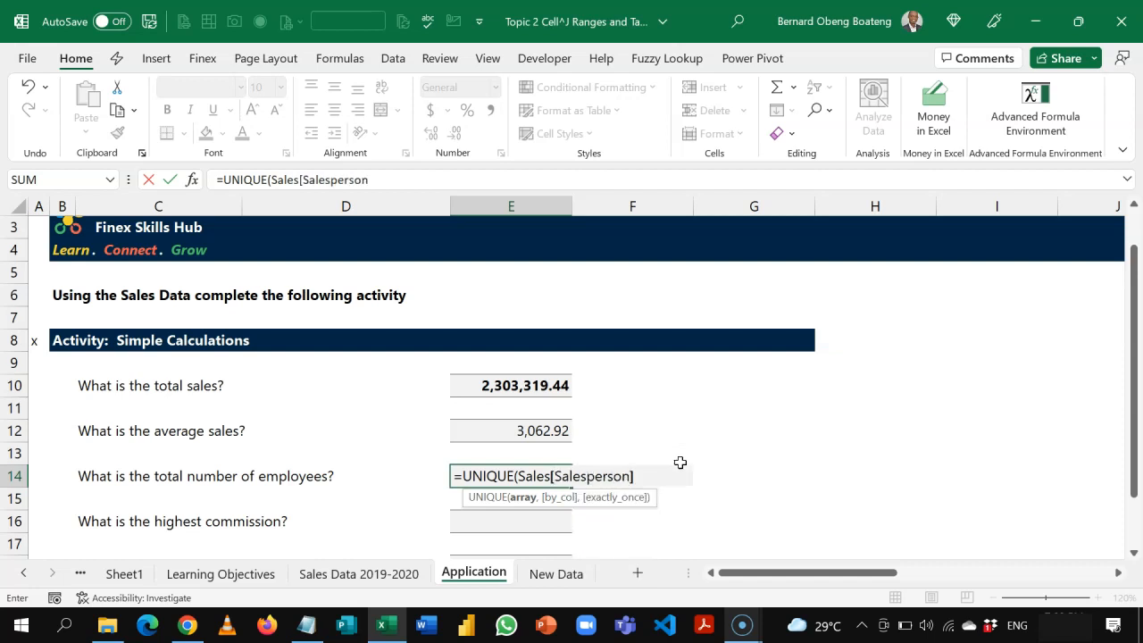
pyautogui.write(')')
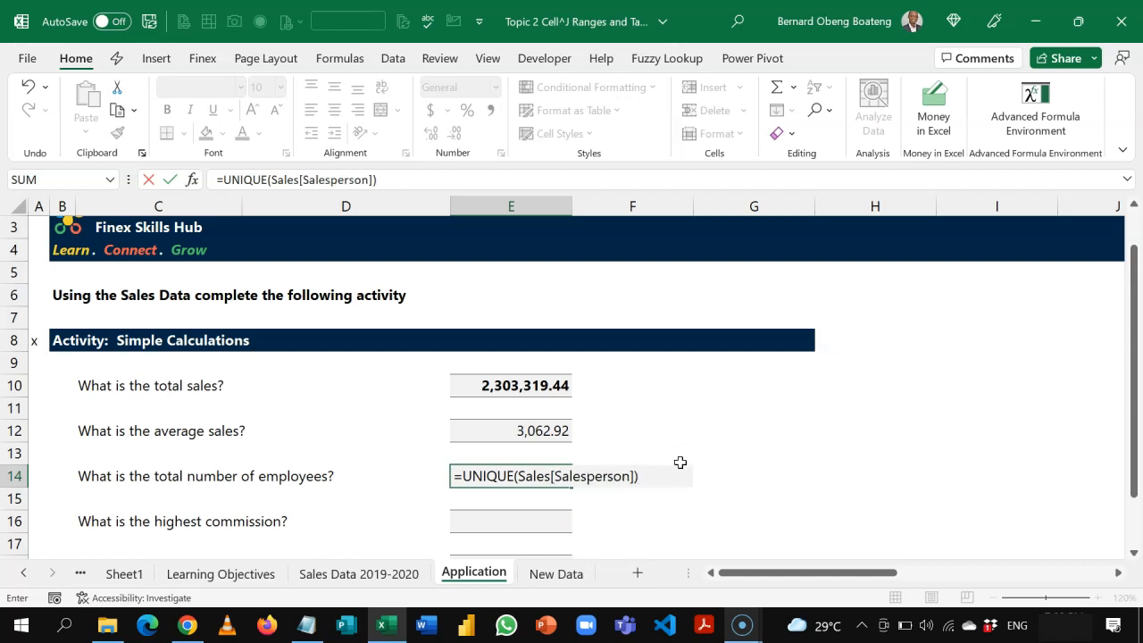
pyautogui.press('Return')
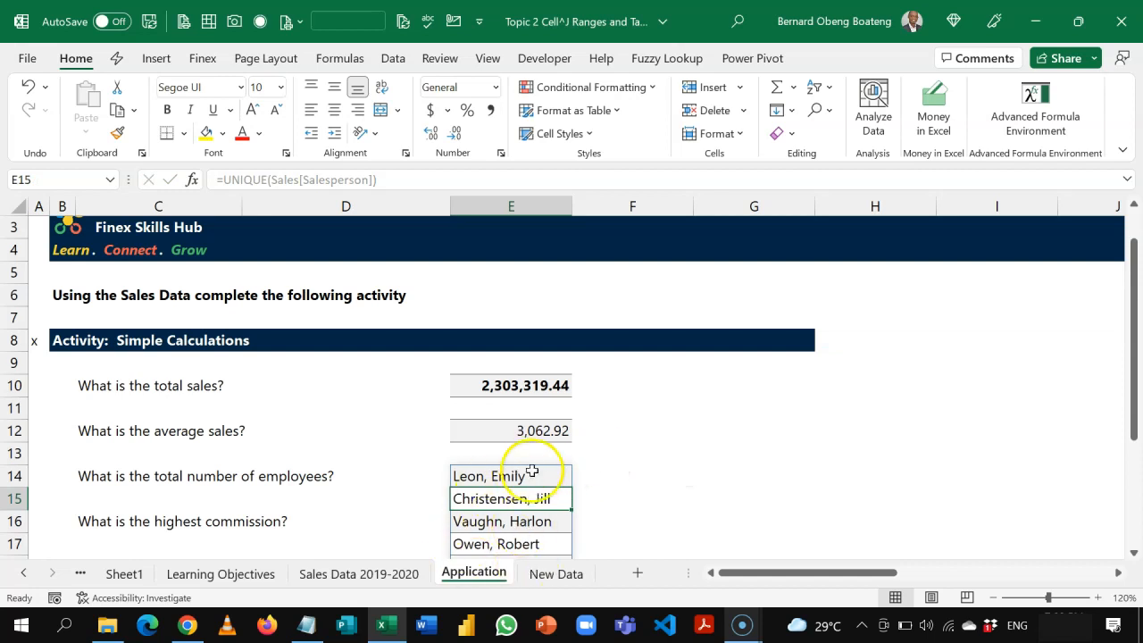
pyautogui.press('Up')
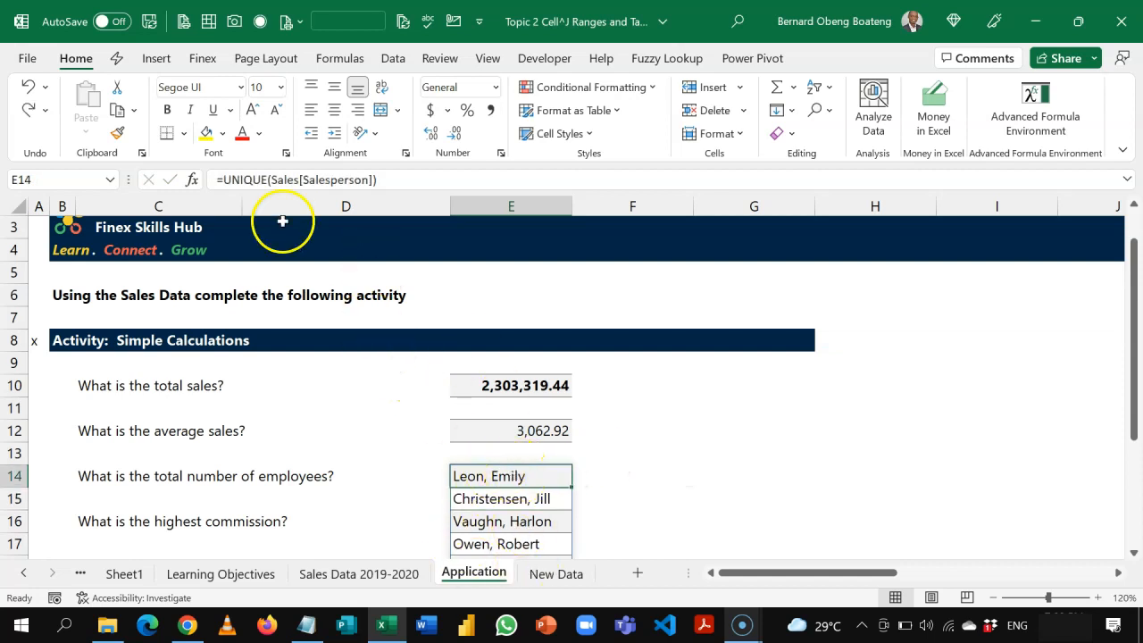
# Wrap the E14 formula in COUNTA so it reads =COUNTA(UNIQUE(Sales[Salesperson])) and returns the total number of employees
pyautogui.click(230, 181)
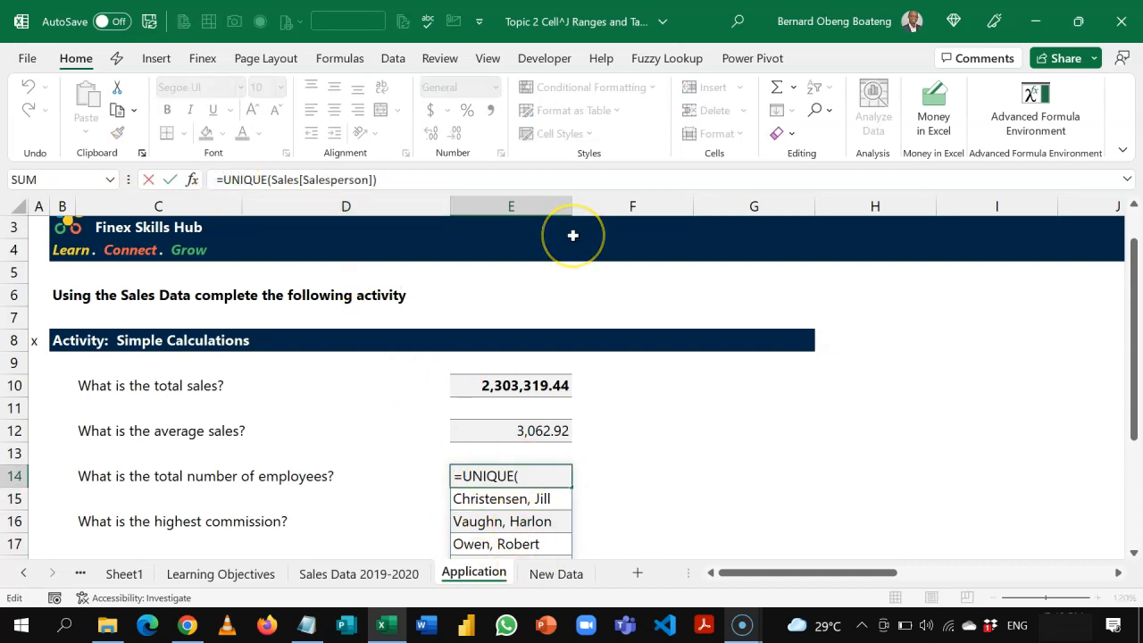
pyautogui.write('COUN')
pyautogui.press('Down')
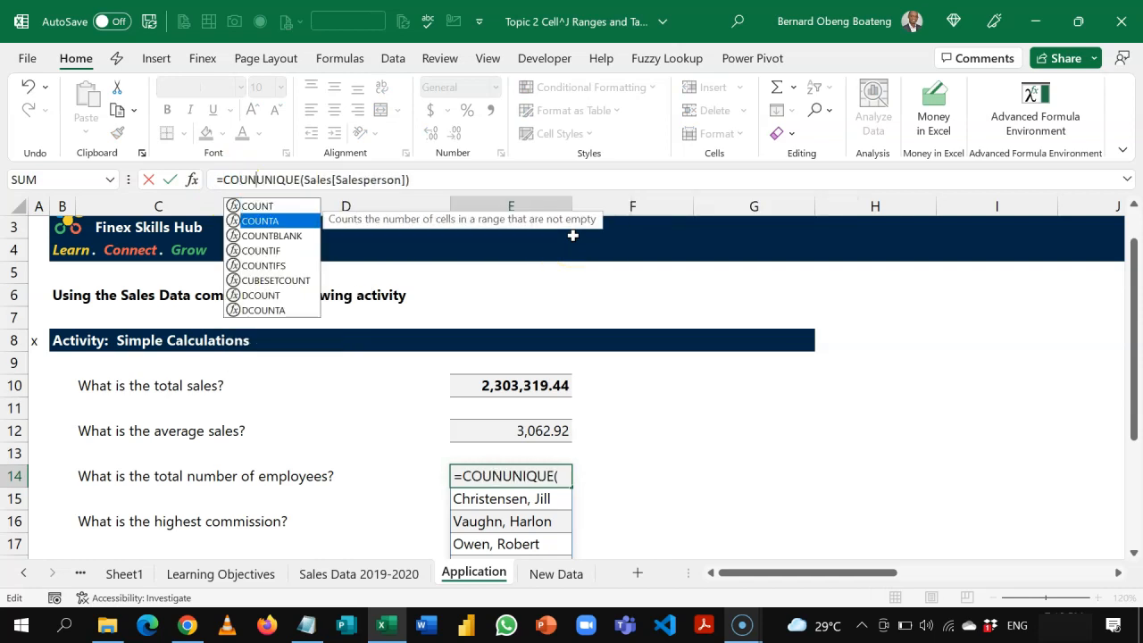
pyautogui.press('Tab')
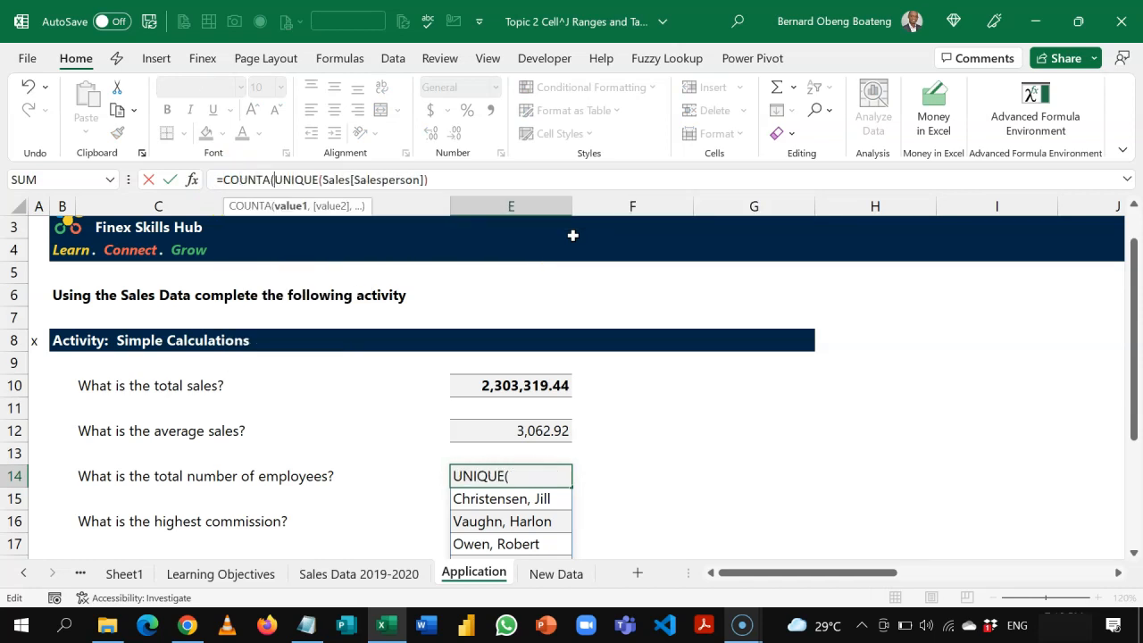
pyautogui.click(532, 184)
pyautogui.write('))')
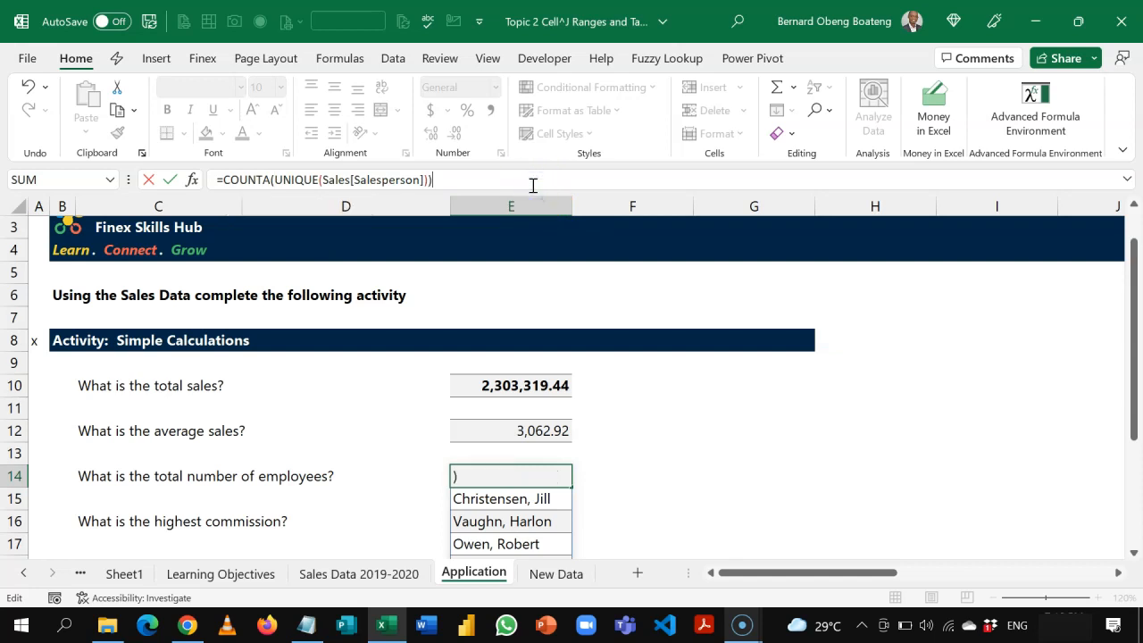
pyautogui.press('Return')
pyautogui.press('Up')
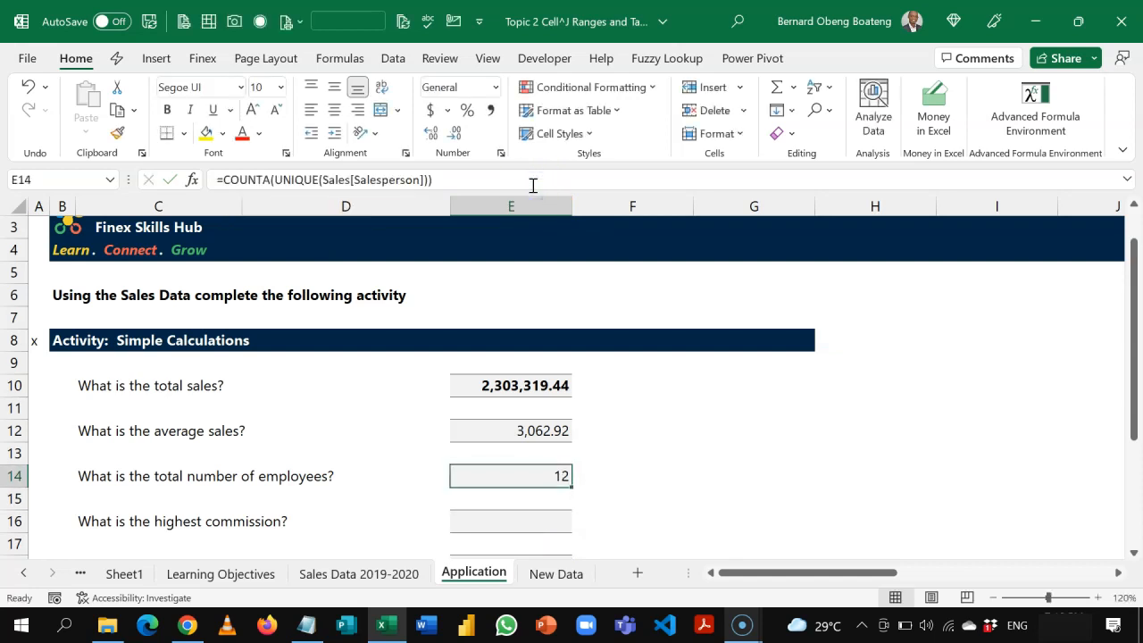
# Examine the Sales table's column headers on the Sales Data 2019-2020 sheet for commission data needed by the Application sheet's questions
pyautogui.press('Down')
pyautogui.press('Down')
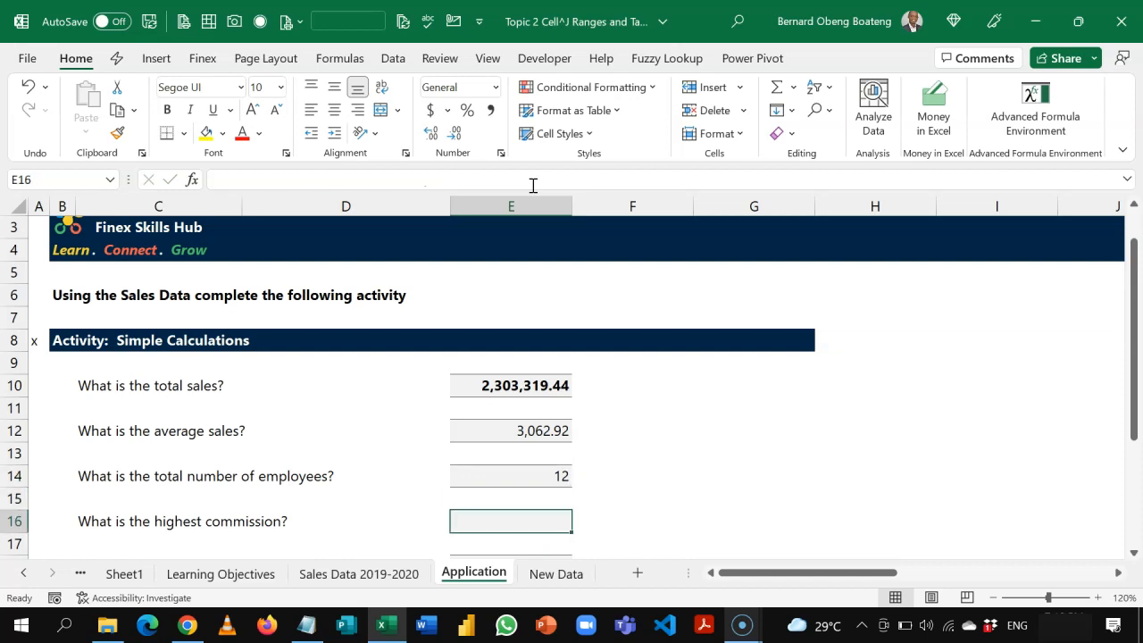
pyautogui.scroll(-2, 533, 185)
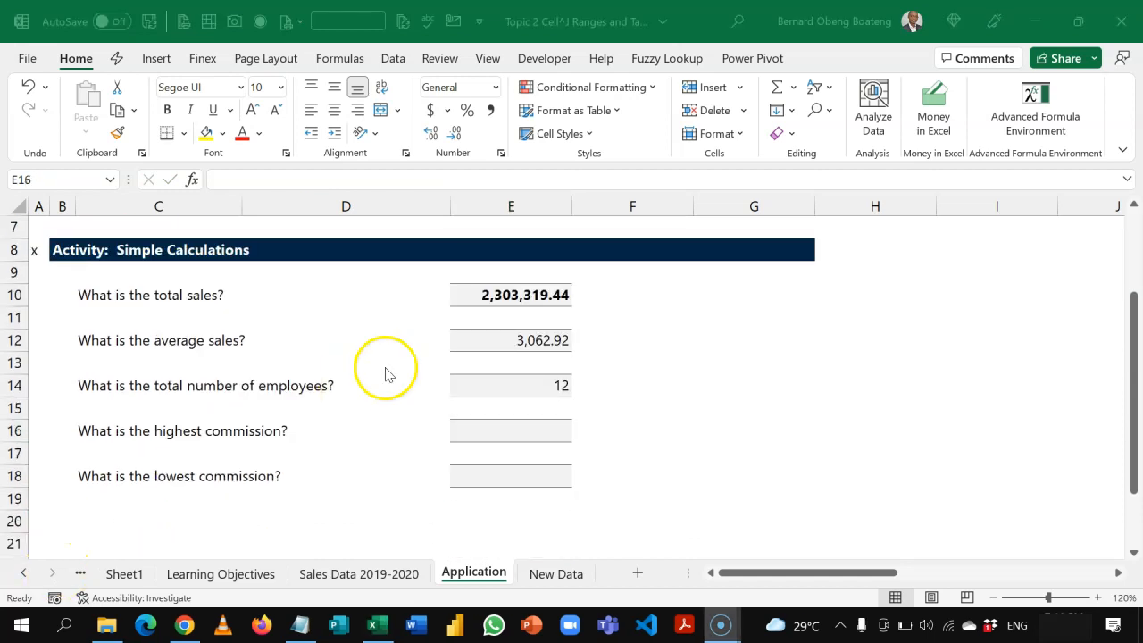
pyautogui.click(386, 367)
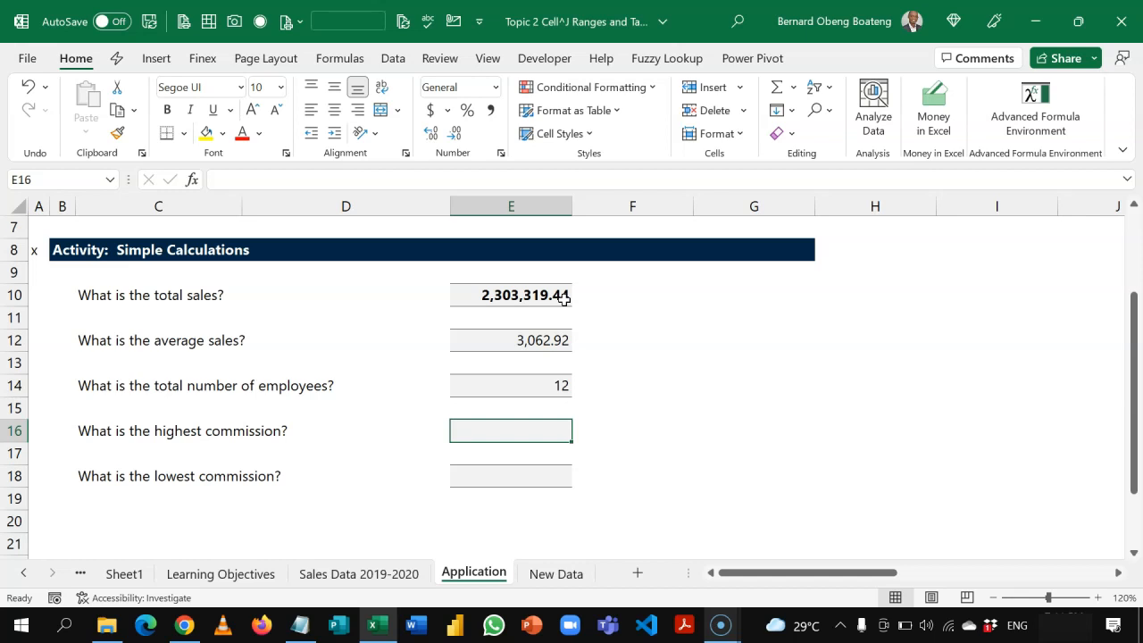
pyautogui.click(375, 573)
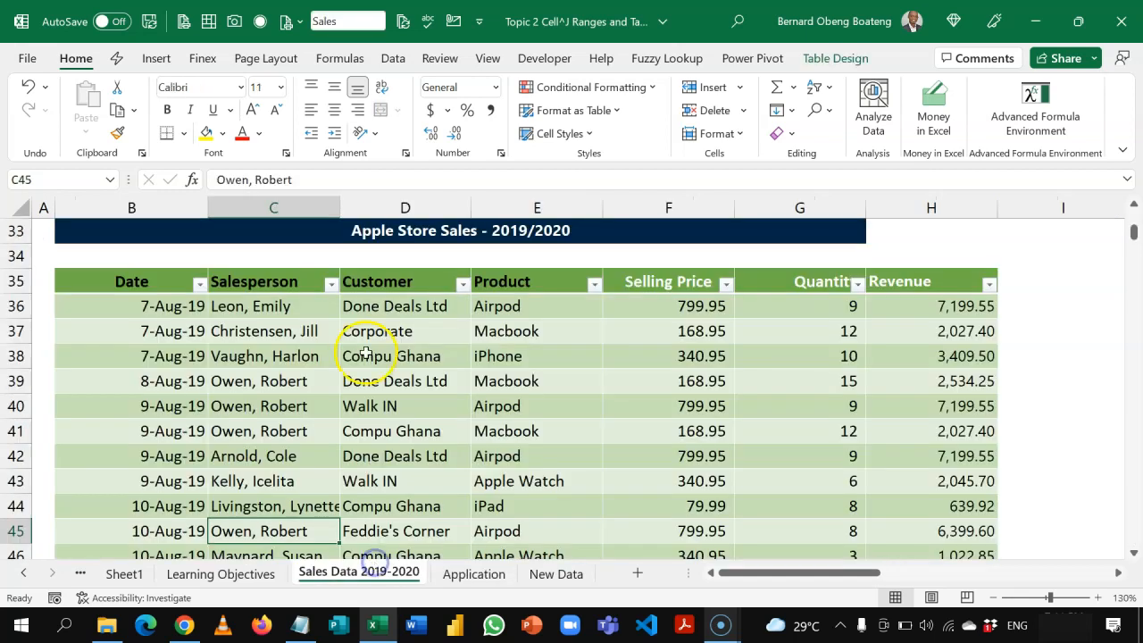
pyautogui.click(468, 574)
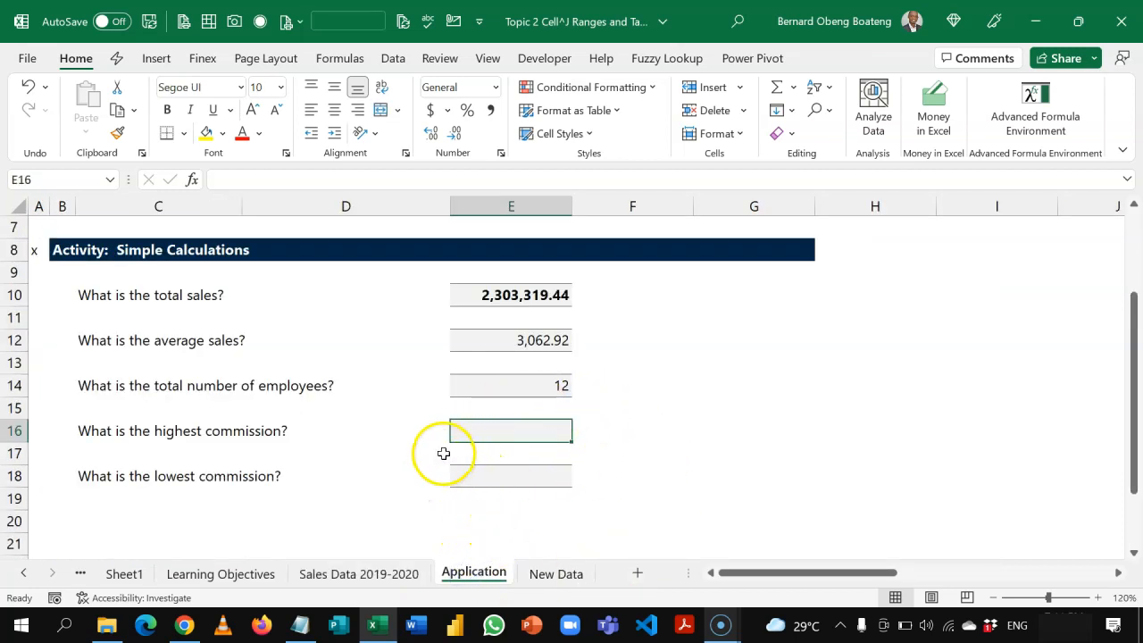
pyautogui.click(401, 572)
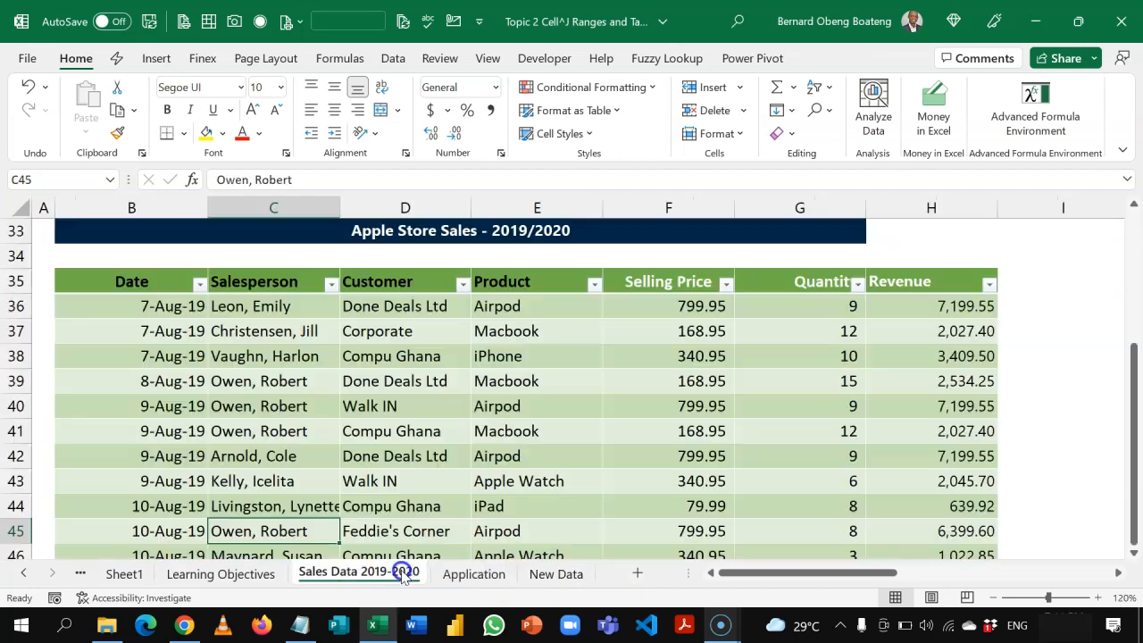
pyautogui.click(1041, 283)
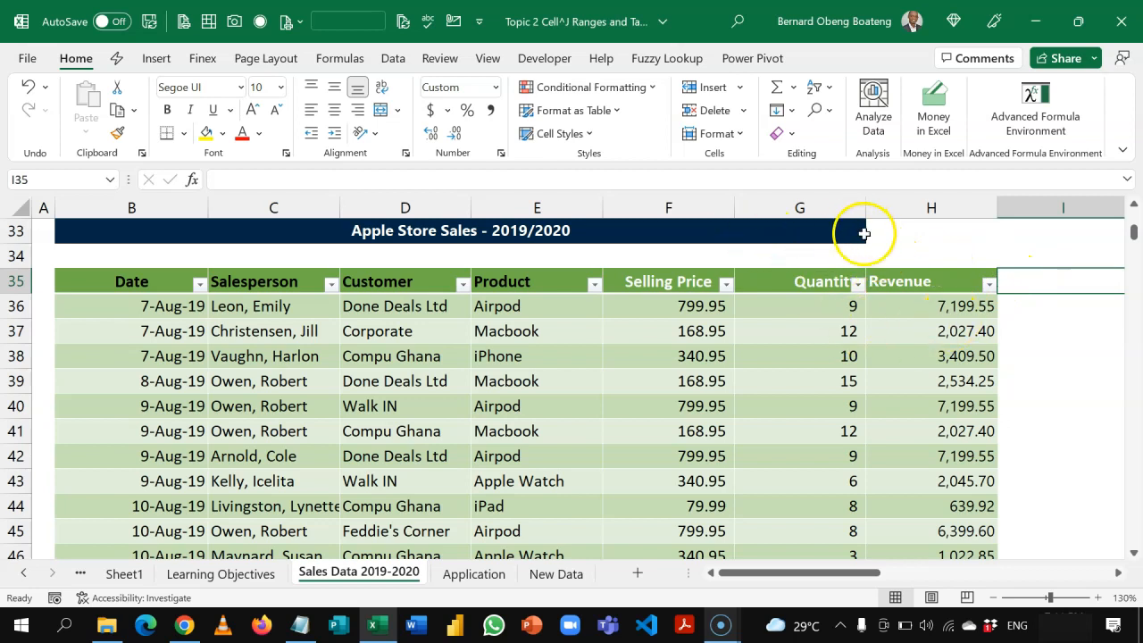
pyautogui.click(993, 597)
pyautogui.click(993, 597)
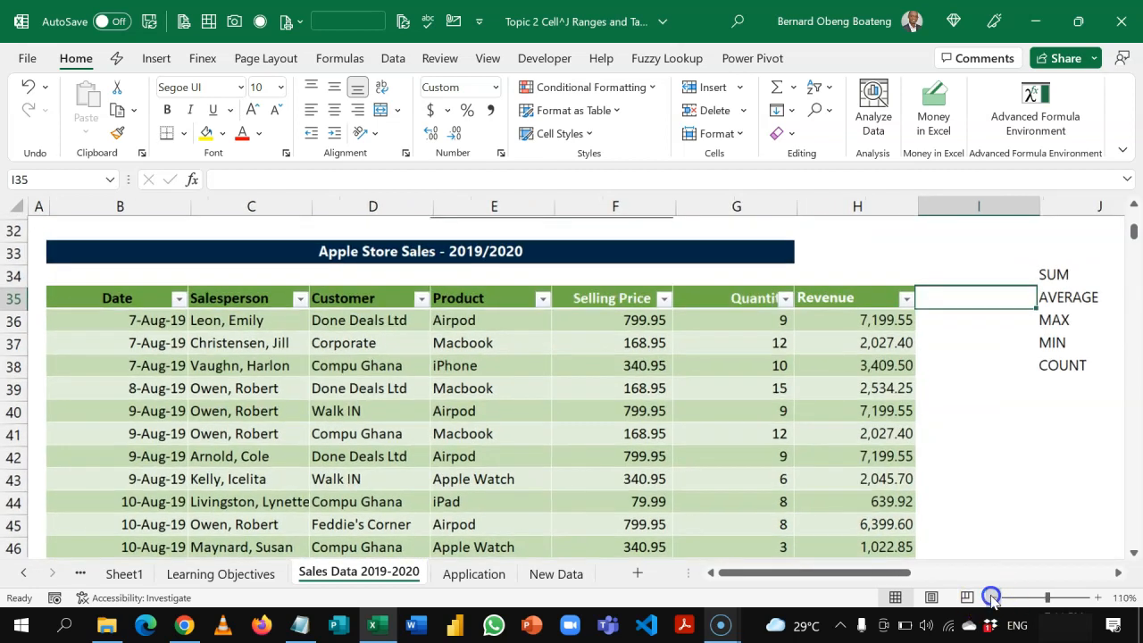
pyautogui.click(993, 597)
# Review the highest and lowest commission questions and their answer cells E16 and E18 on the Application sheet
pyautogui.click(473, 573)
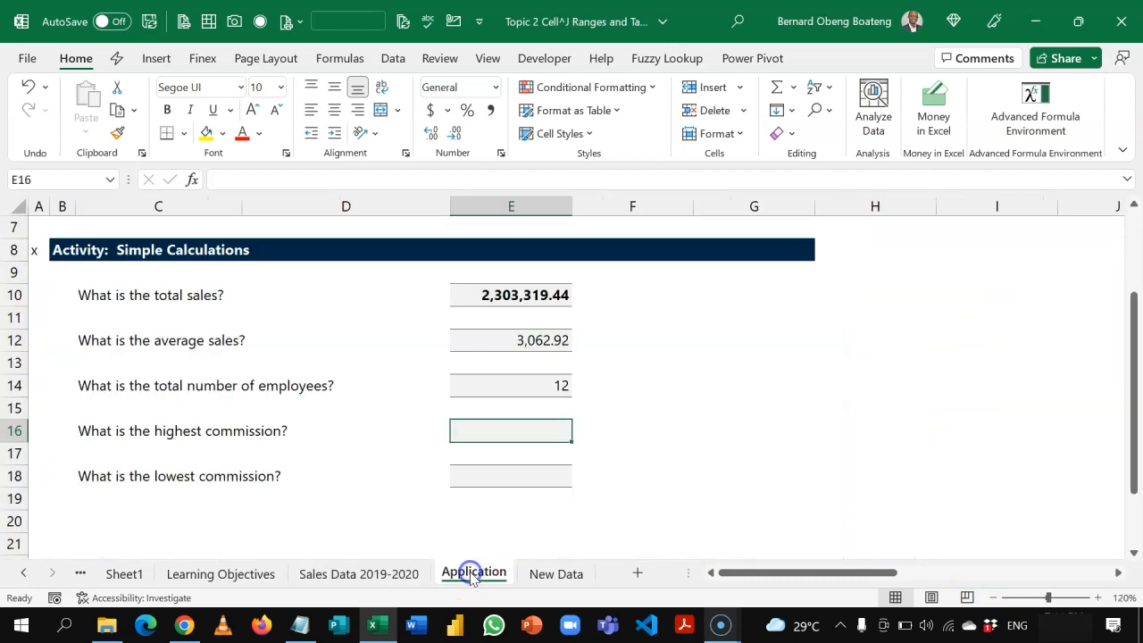
pyautogui.click(169, 430)
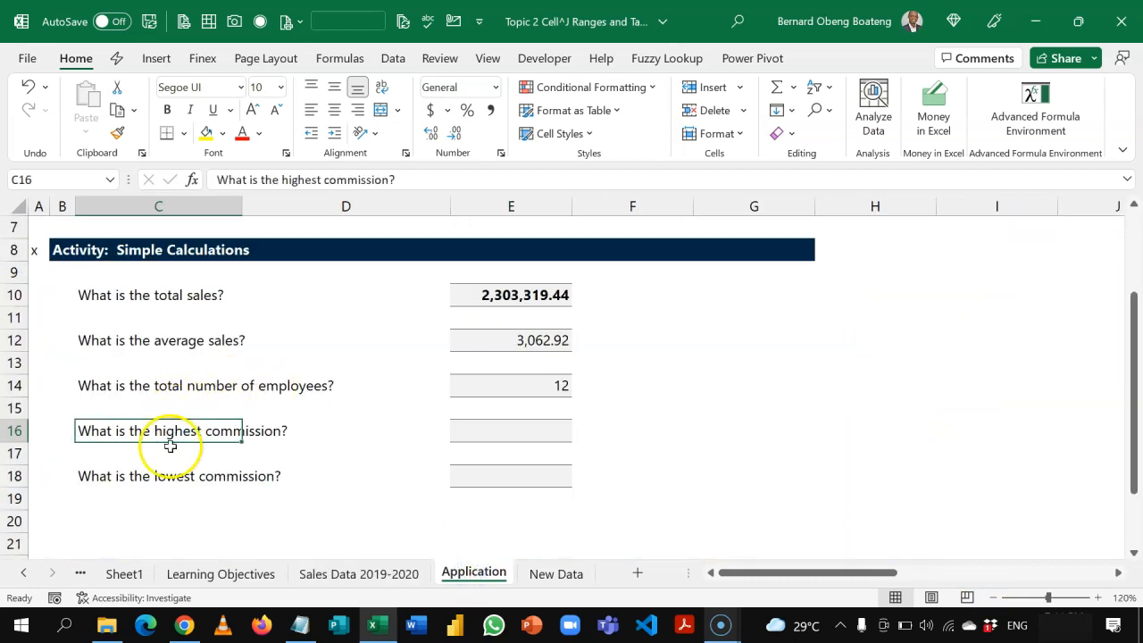
pyautogui.click(165, 474)
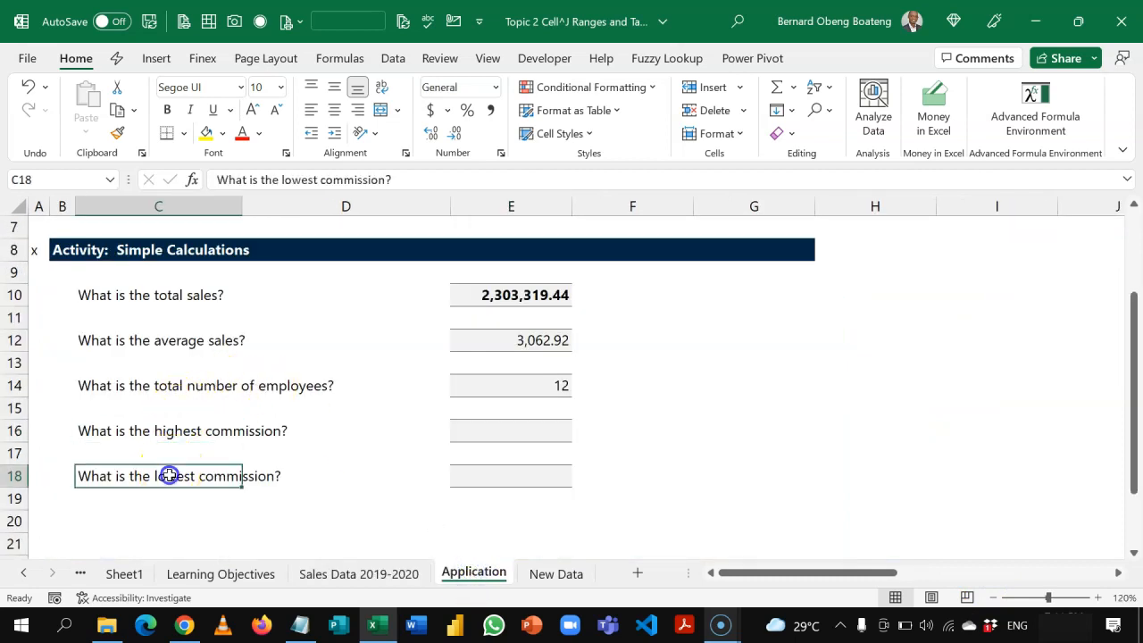
pyautogui.click(487, 431)
pyautogui.click(471, 475)
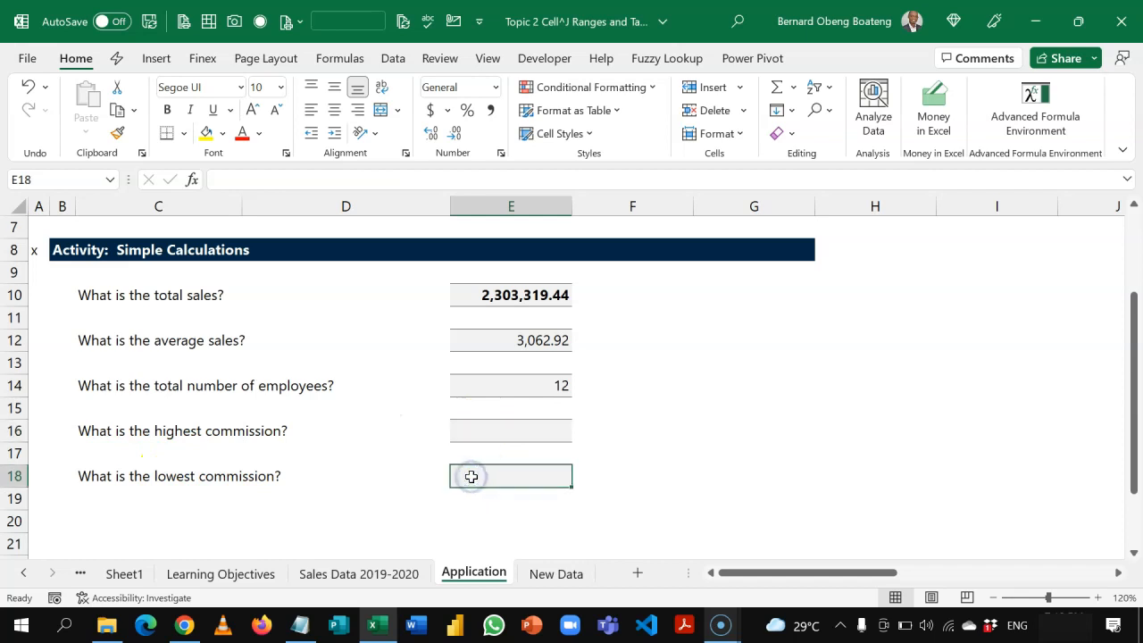
# Review the three objectives on naming ranges, quick calculations and structured referencing on the Learning Objectives sheet
pyautogui.click(228, 572)
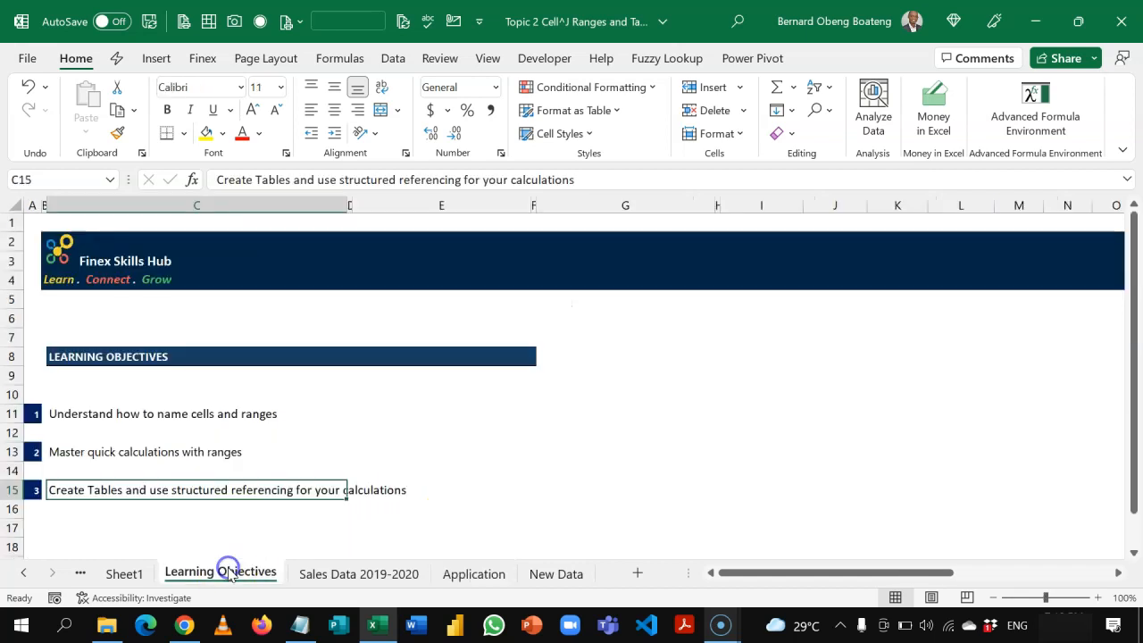
pyautogui.click(206, 412)
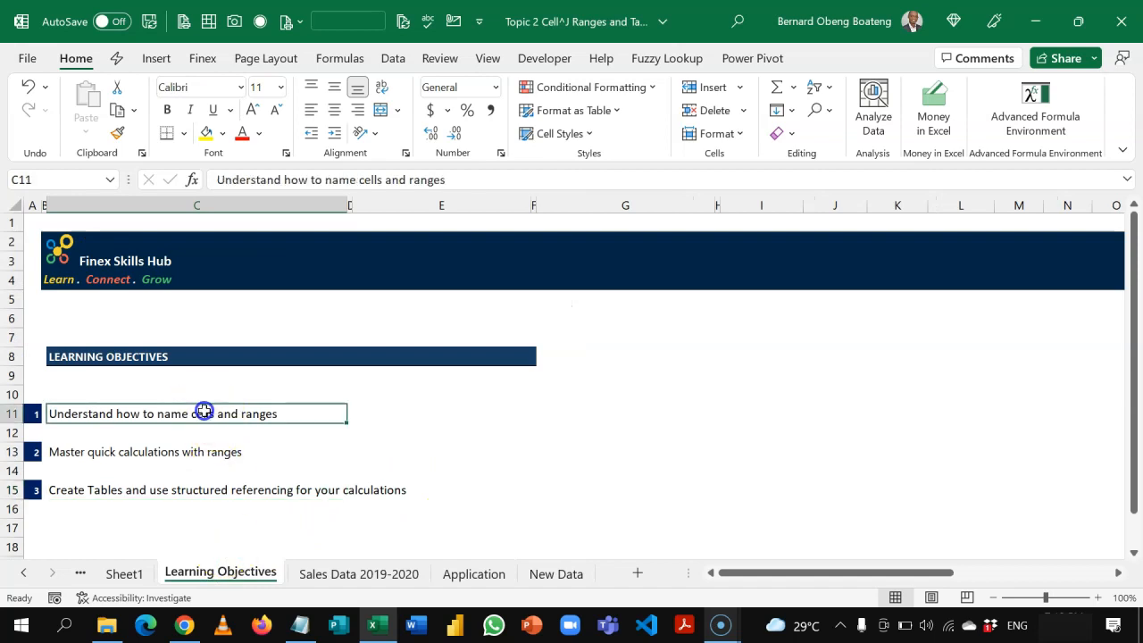
pyautogui.click(189, 457)
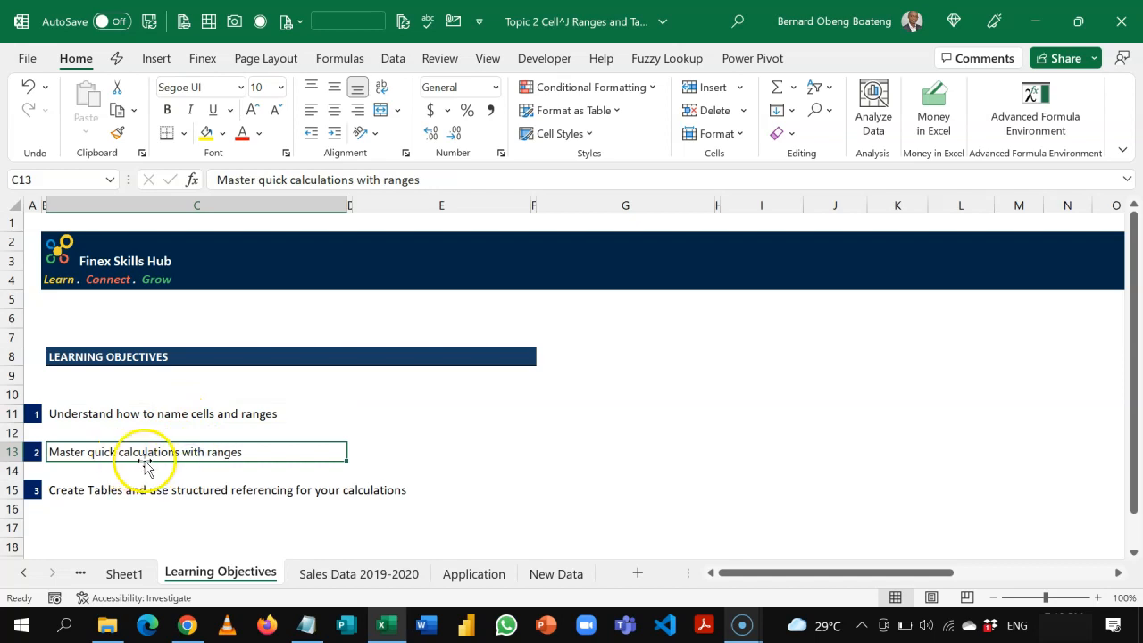
pyautogui.click(98, 491)
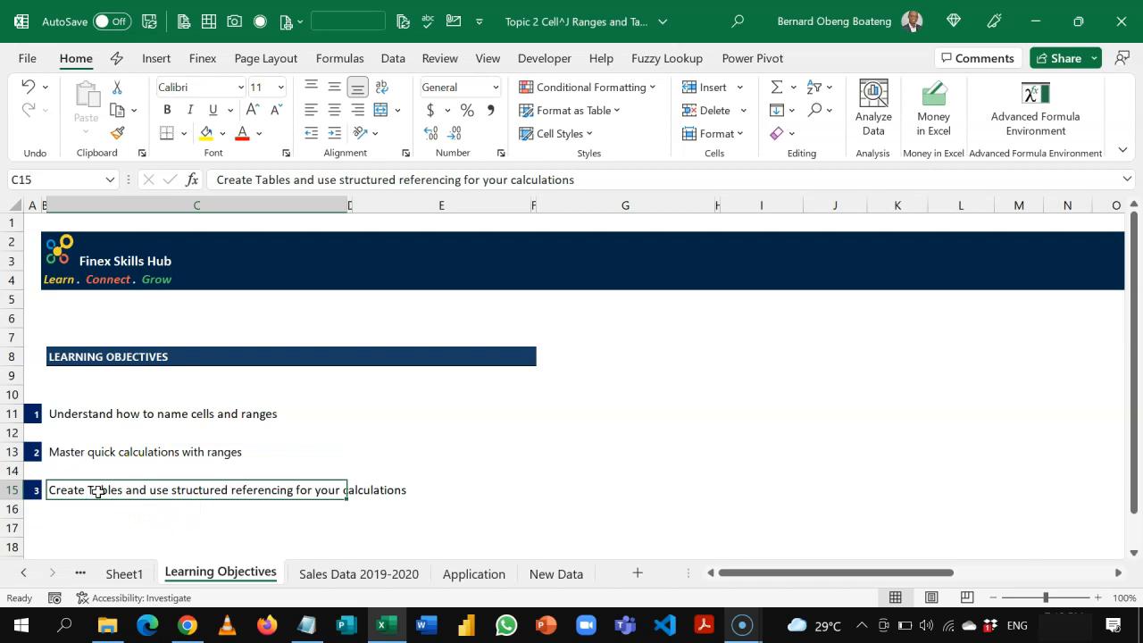